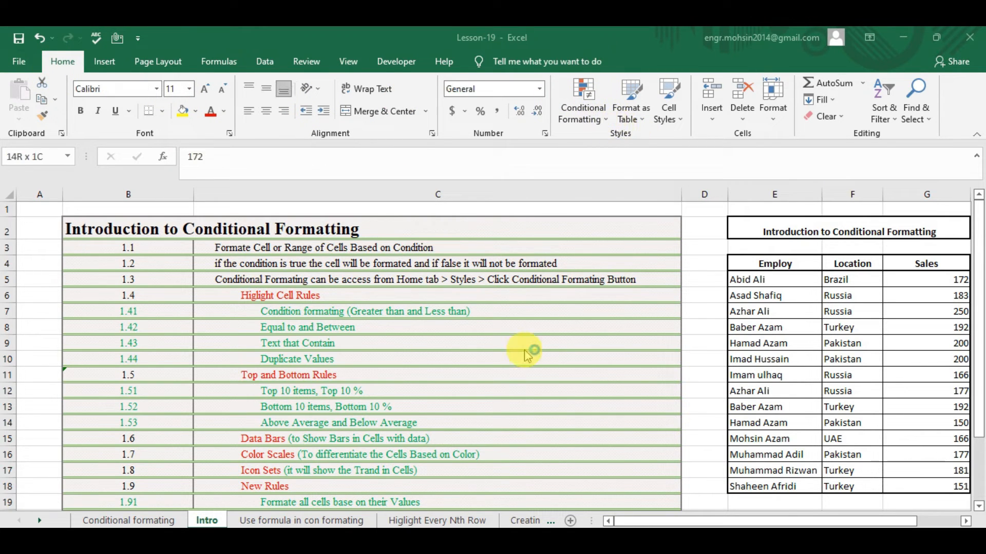
# Step: Set up a Greater Than highlight rule for the Sales values in G5:G18 with a threshold of 180
pyautogui.moveTo(972, 278); pyautogui.dragTo(944, 276)
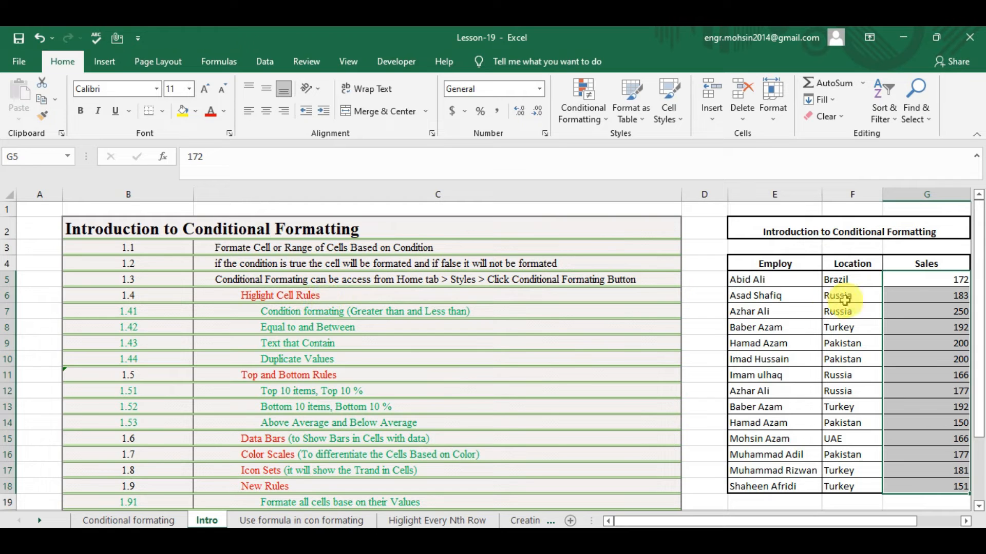
pyautogui.click(917, 280)
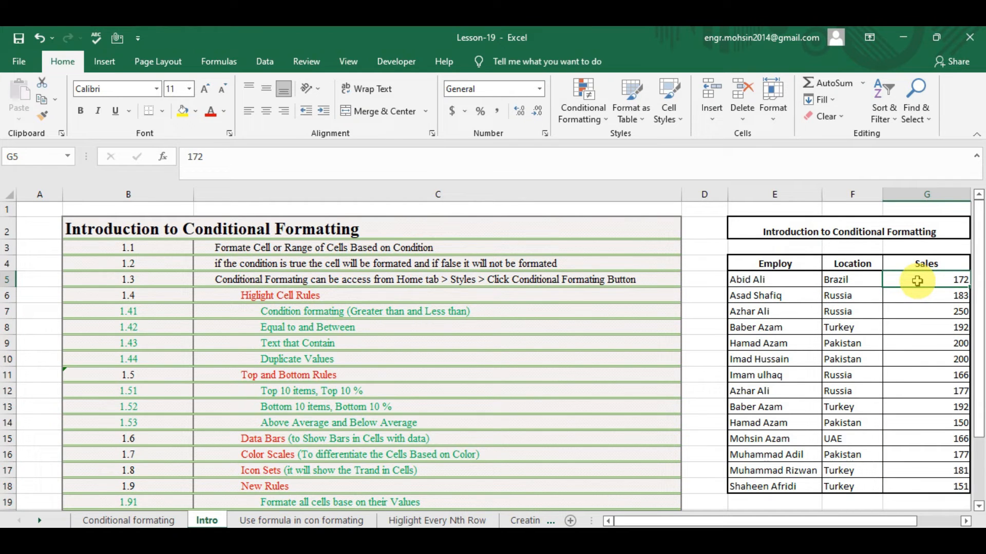
pyautogui.hotkey('ctrl', 'shift', 'Down')
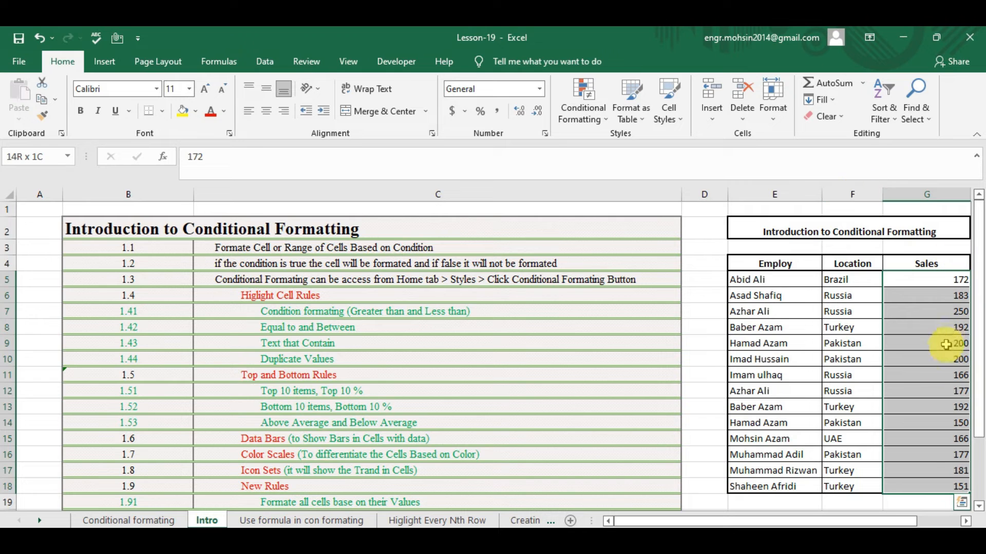
pyautogui.click(587, 109)
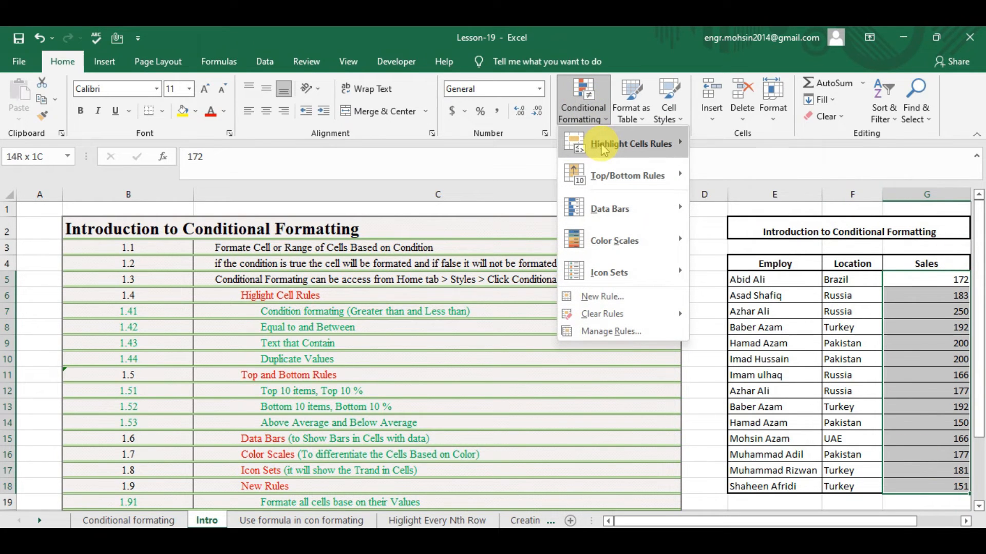
pyautogui.moveTo(603, 149)
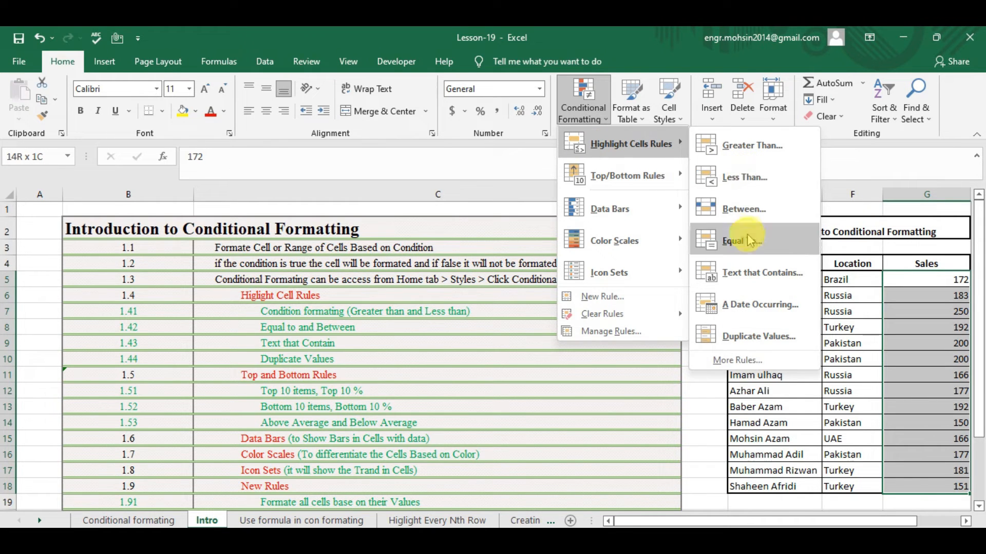
pyautogui.click(763, 146)
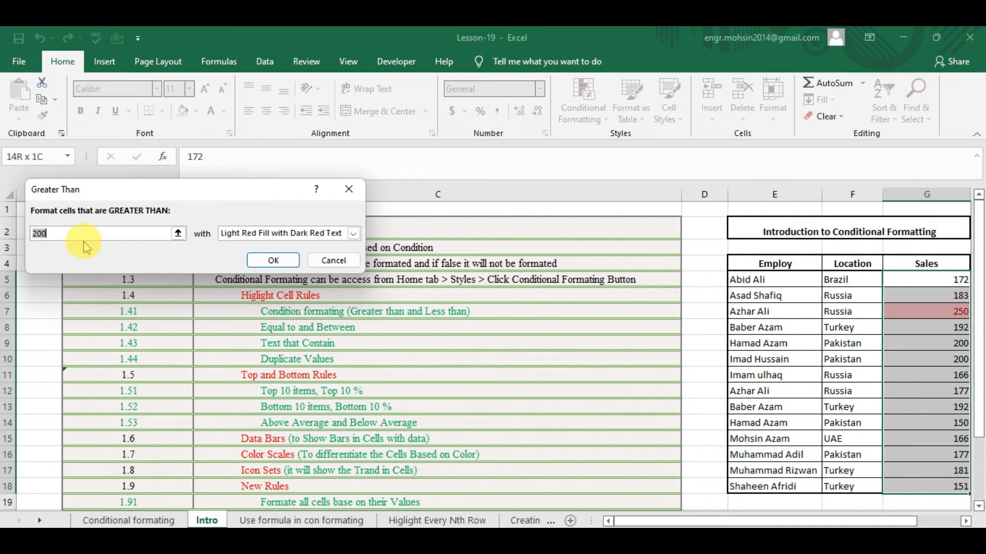
pyautogui.write('15')
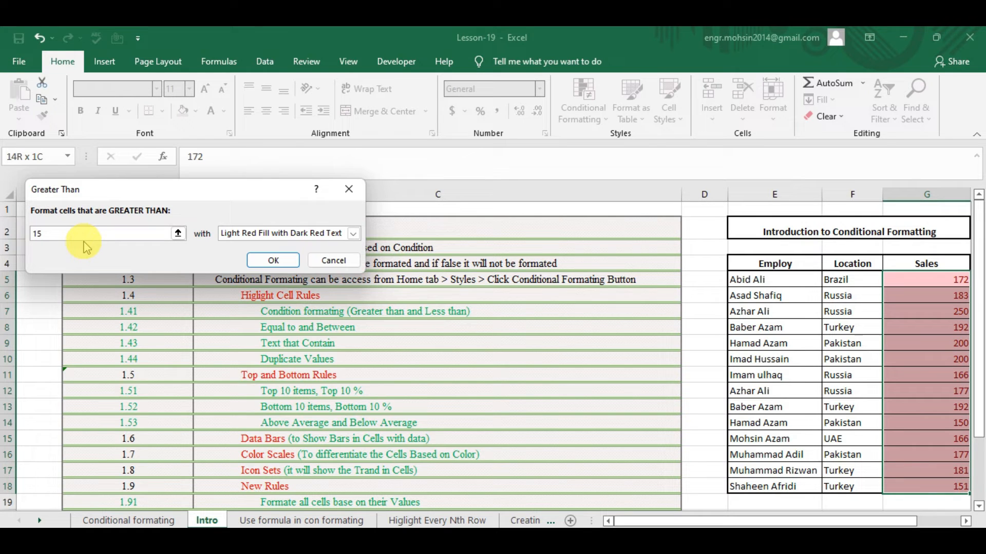
pyautogui.press('BackSpace')
pyautogui.press('BackSpace')
pyautogui.write('160')
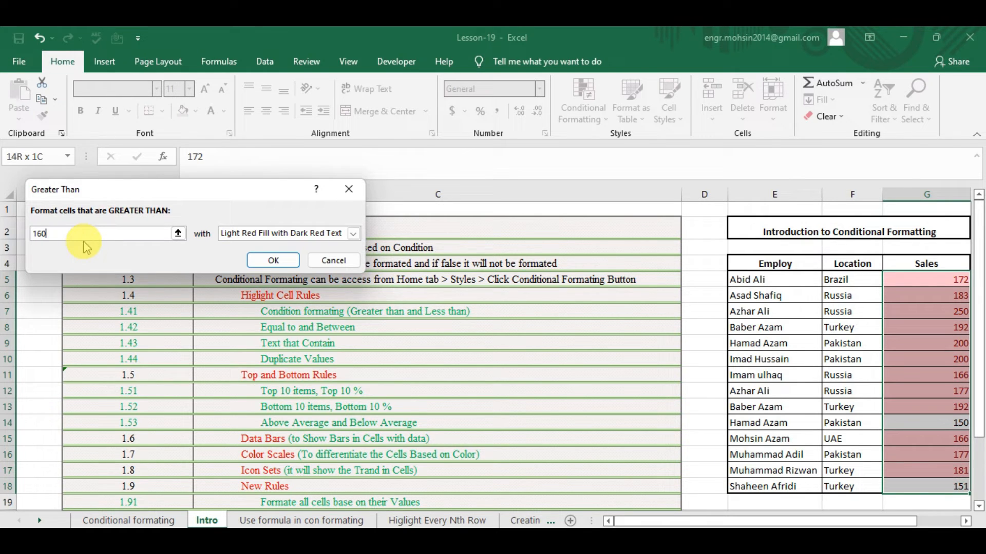
pyautogui.press('BackSpace')
pyautogui.press('BackSpace')
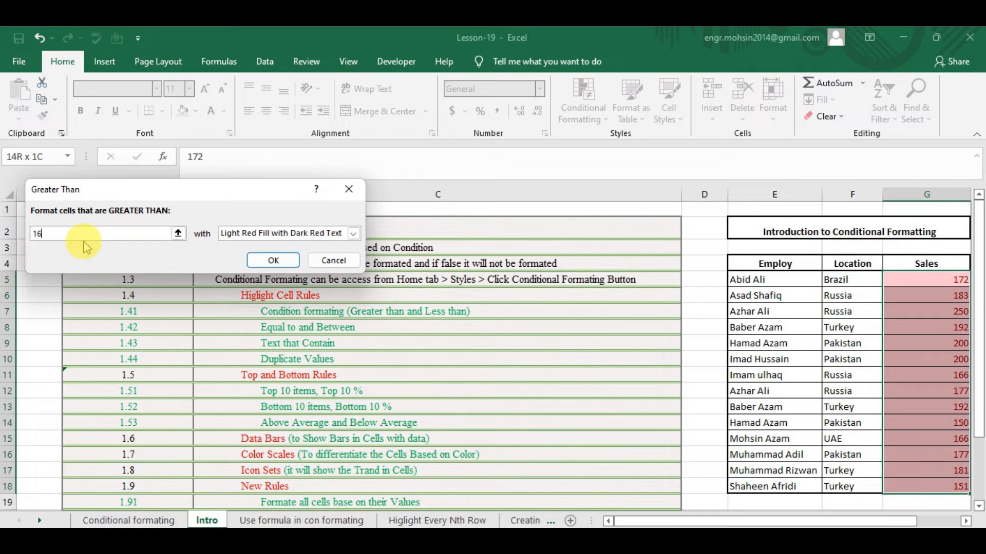
pyautogui.write('80')
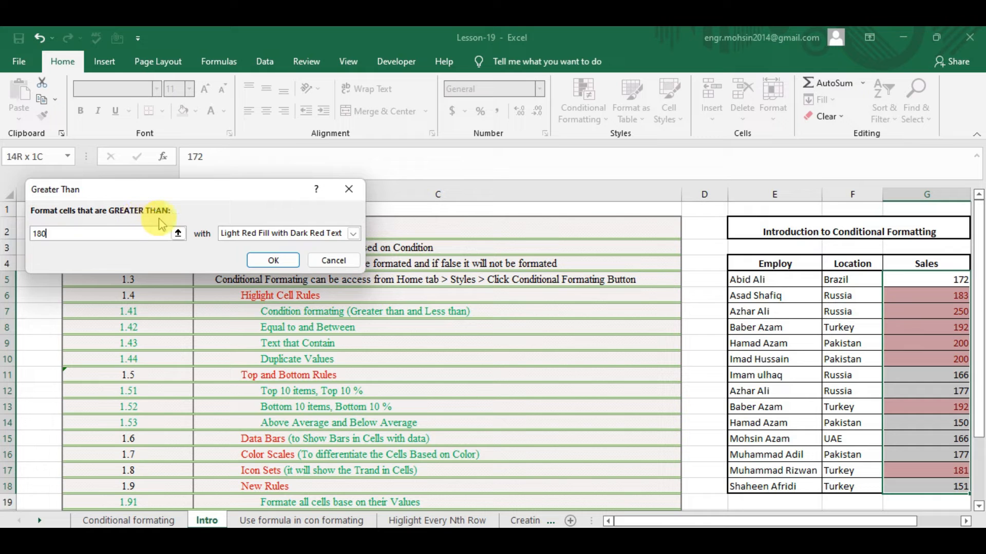
# Step: Give the Greater Than rule a custom format with a light green fill and apply it to the Sales values
pyautogui.click(354, 234)
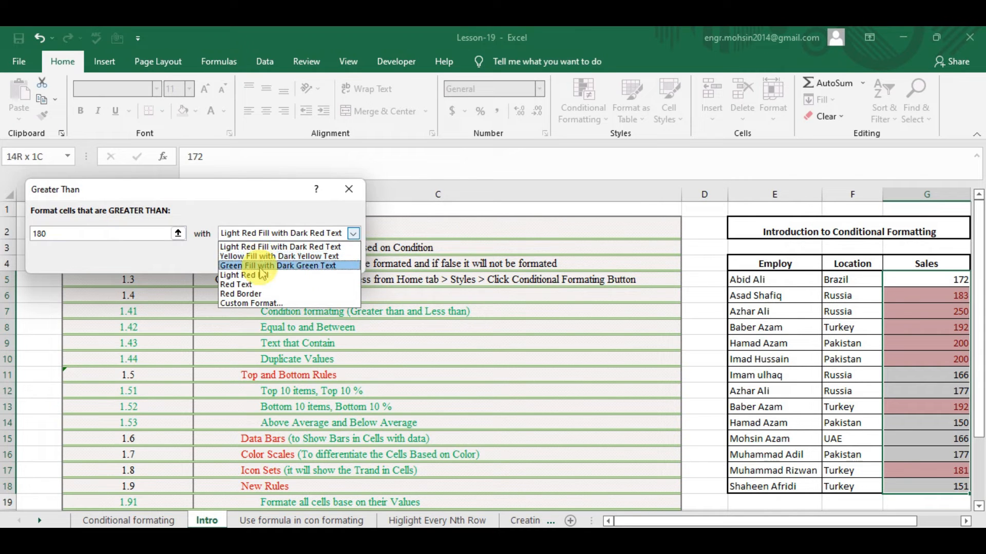
pyautogui.click(251, 304)
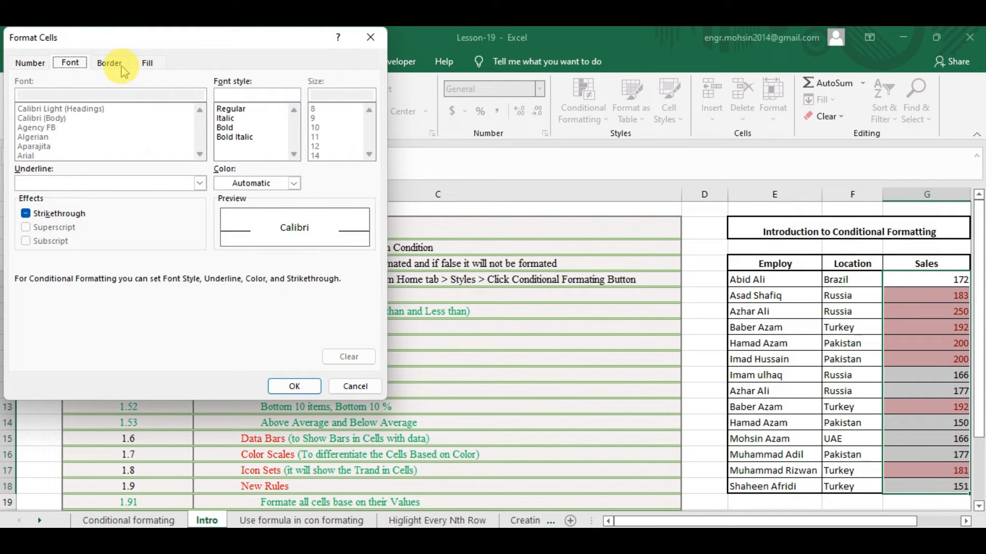
pyautogui.click(146, 63)
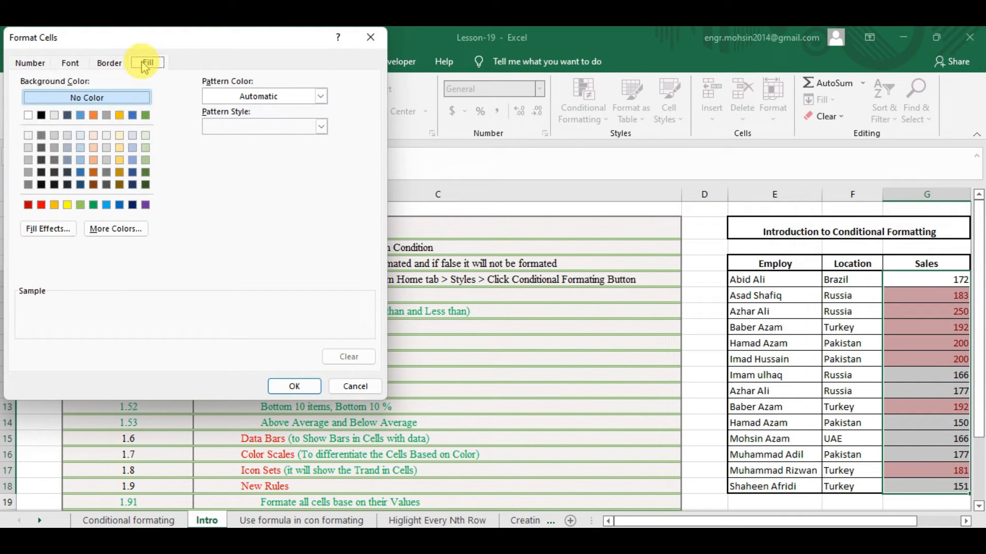
pyautogui.click(81, 205)
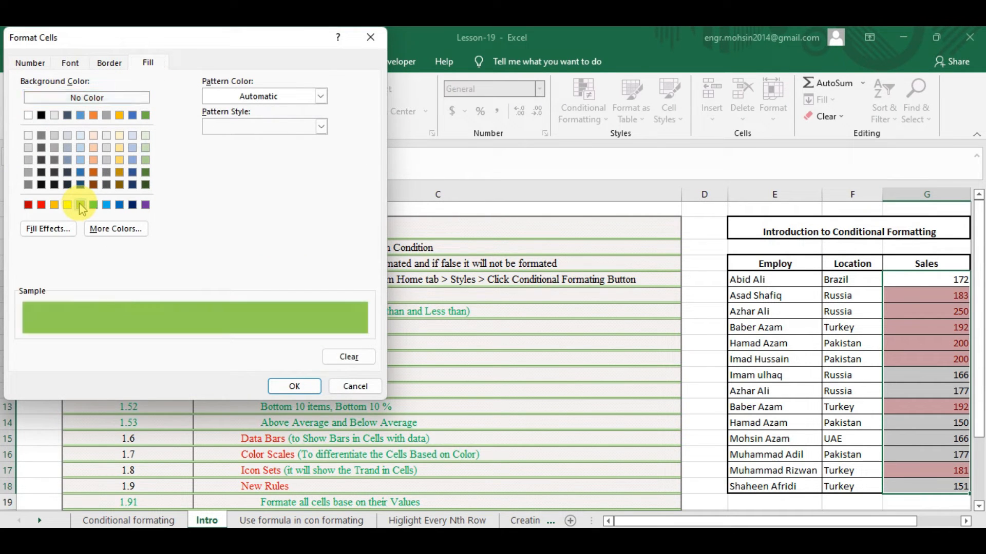
pyautogui.click(294, 386)
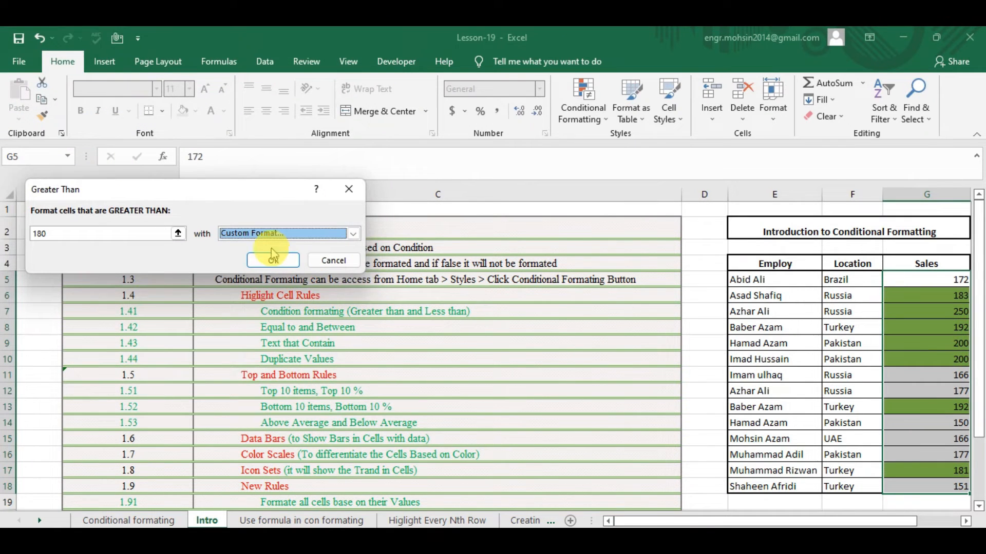
pyautogui.click(272, 259)
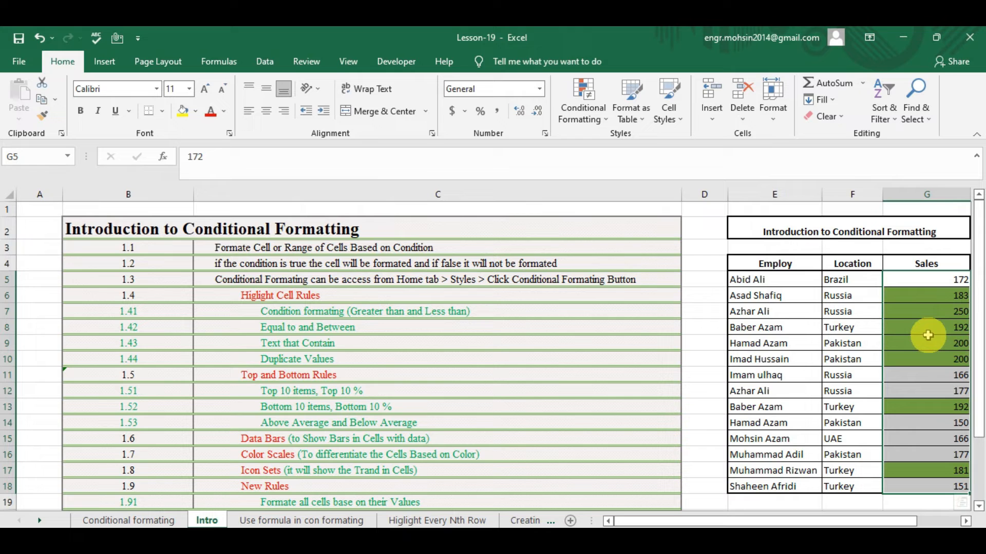
# Step: Set up a Between highlight rule on the same Sales values with limits of 150 and 170
pyautogui.click(586, 115)
pyautogui.moveTo(607, 153)
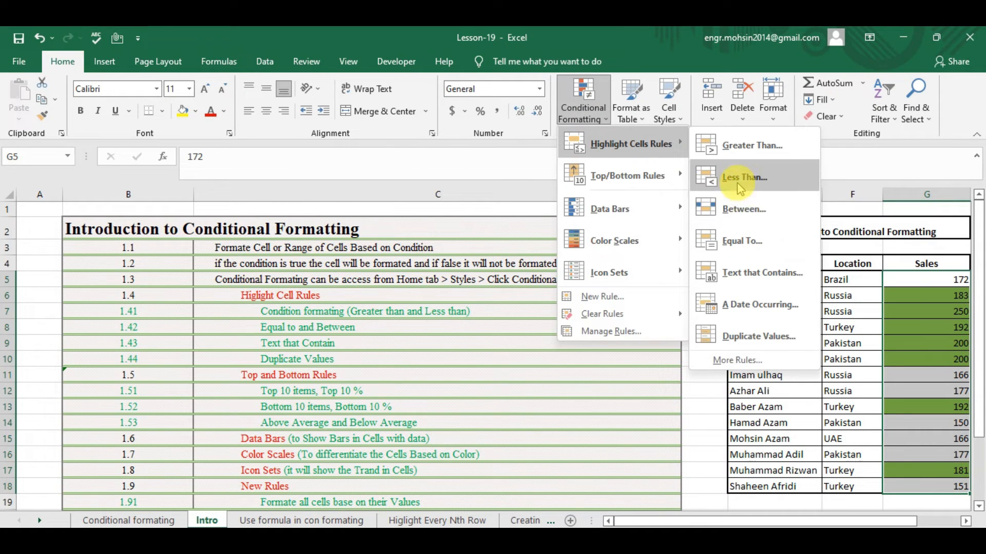
pyautogui.click(741, 213)
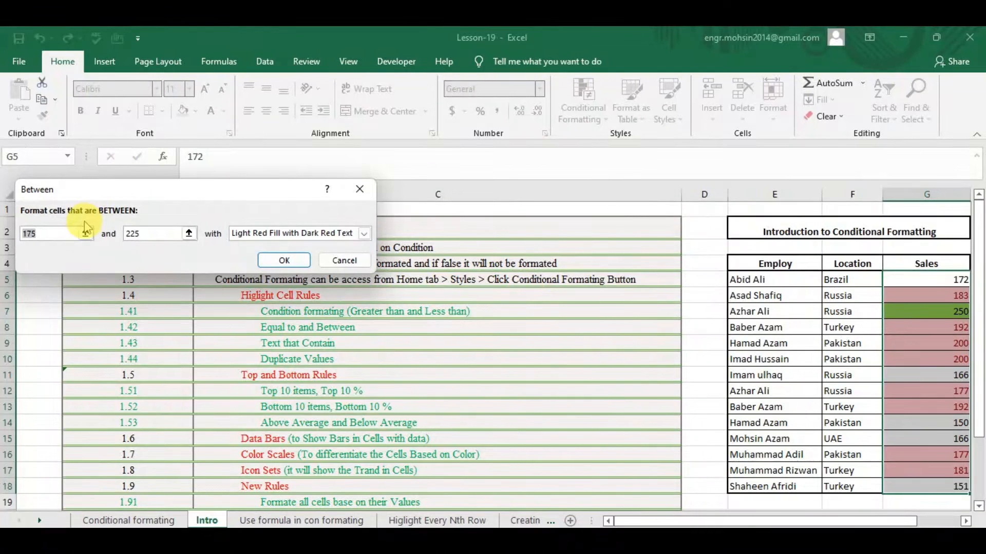
pyautogui.write('150')
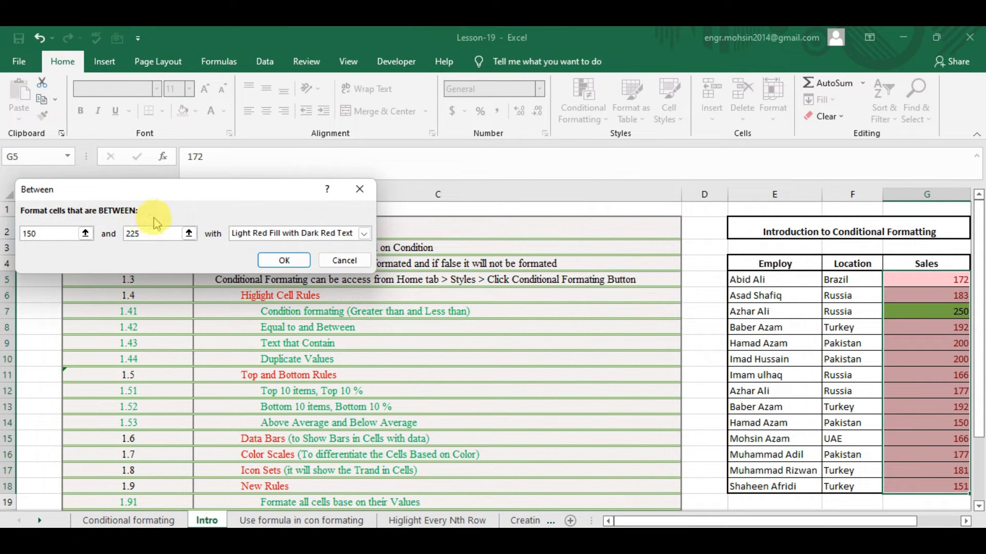
pyautogui.click(151, 233)
pyautogui.press('BackSpace')
pyautogui.press('BackSpace')
pyautogui.press('BackSpace')
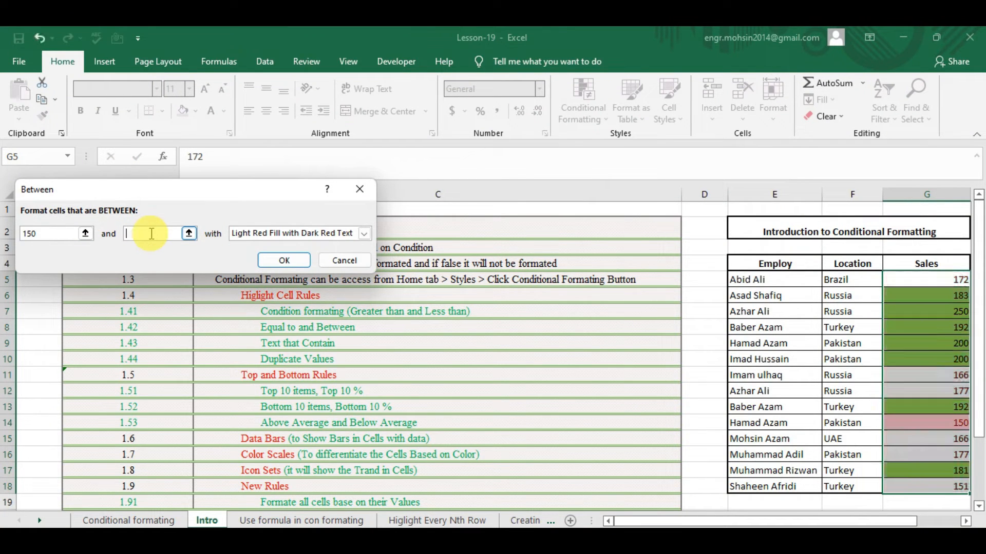
pyautogui.write('170')
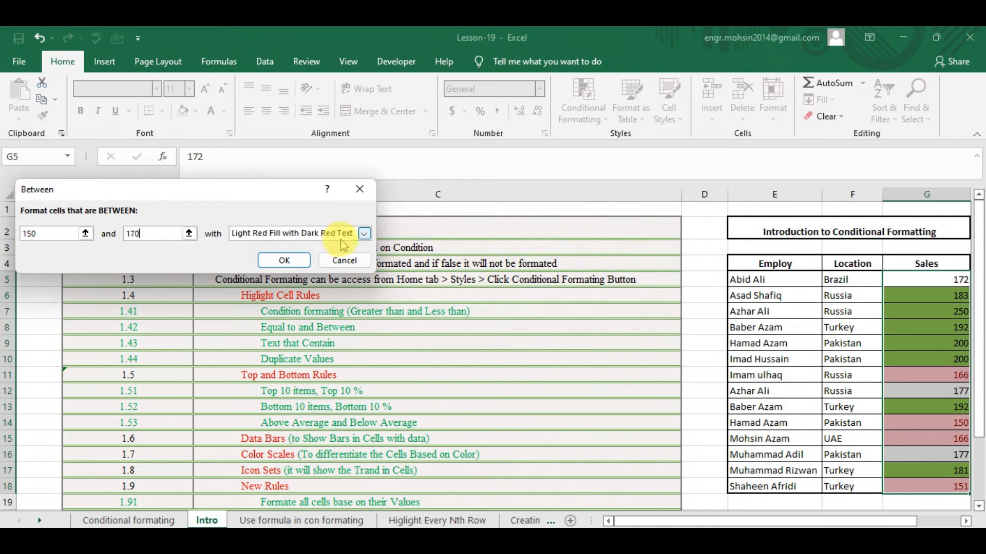
# Step: Give the Between rule a custom format with a light blue fill and apply it
pyautogui.click(363, 233)
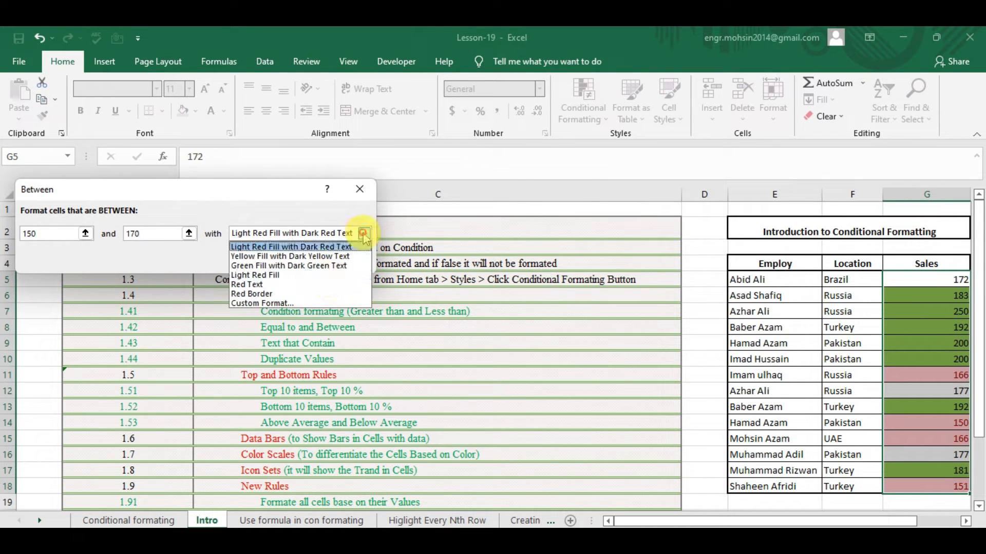
pyautogui.click(296, 303)
pyautogui.click(132, 147)
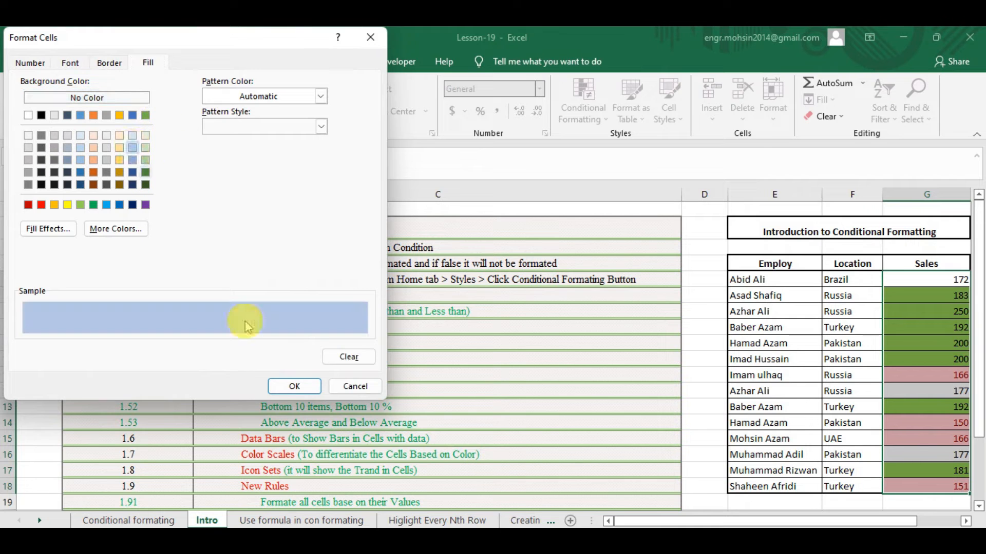
pyautogui.click(307, 386)
pyautogui.click(284, 260)
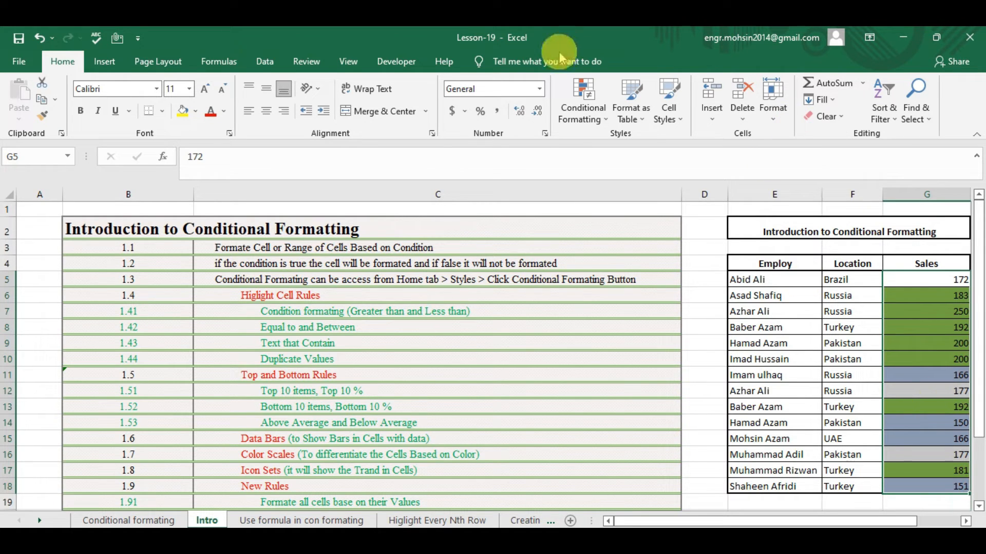
# Step: Set up a Text That Contains highlight rule for the Employ names in E5:E18, matching the text "bab"
pyautogui.click(765, 279)
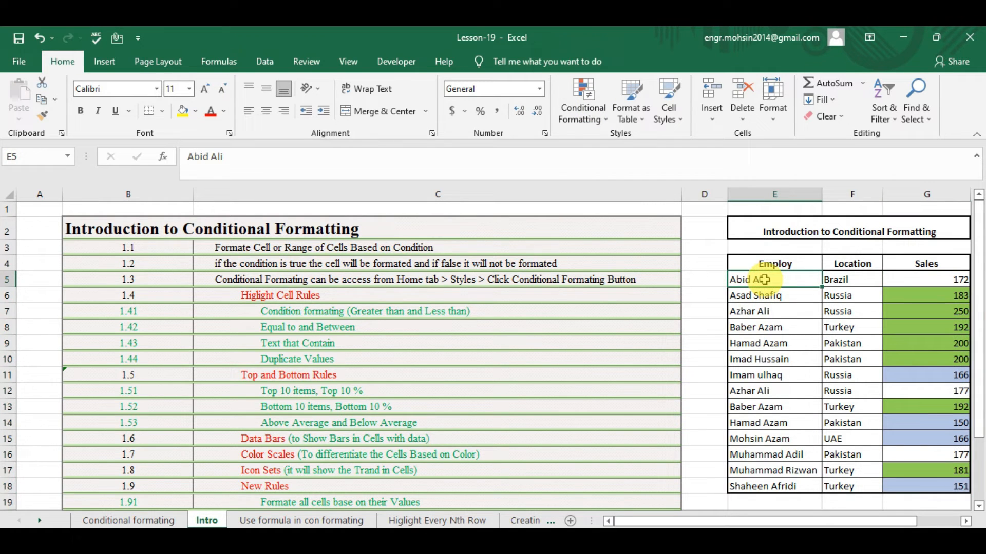
pyautogui.hotkey('shift', 'Down')
pyautogui.hotkey('shift', 'Down')
pyautogui.hotkey('shift', 'Down')
pyautogui.hotkey('shift', 'Down')
pyautogui.hotkey('shift', 'Down')
pyautogui.hotkey('shift', 'Down')
pyautogui.hotkey('shift', 'Down')
pyautogui.hotkey('shift', 'Down')
pyautogui.hotkey('shift', 'Down')
pyautogui.hotkey('shift', 'Down')
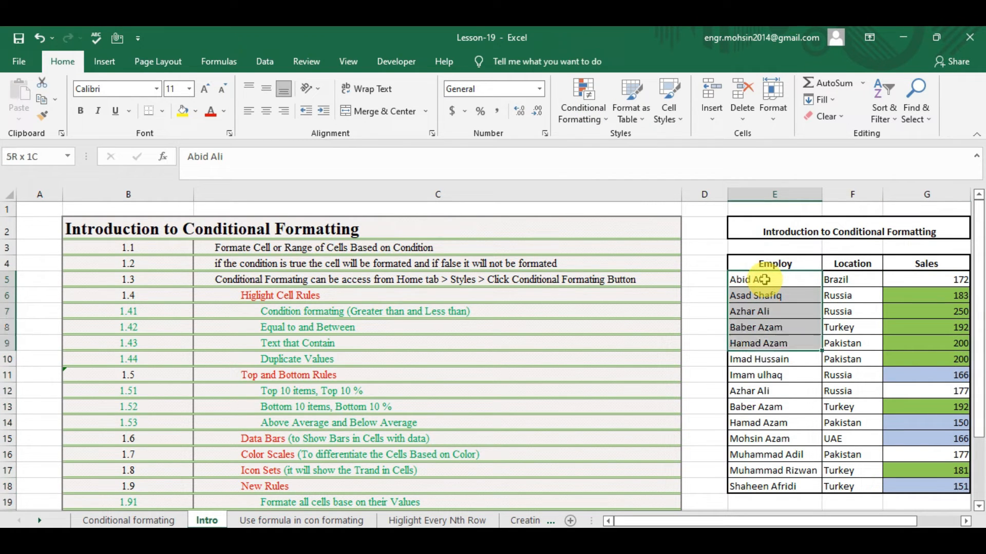
pyautogui.hotkey('shift', 'Down')
pyautogui.hotkey('shift', 'Down')
pyautogui.hotkey('shift', 'Down')
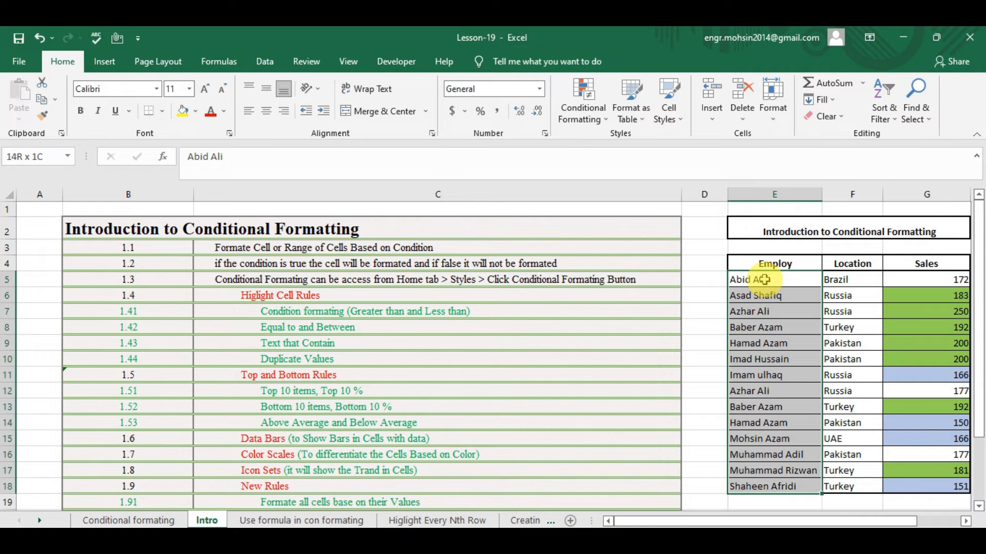
pyautogui.click(598, 111)
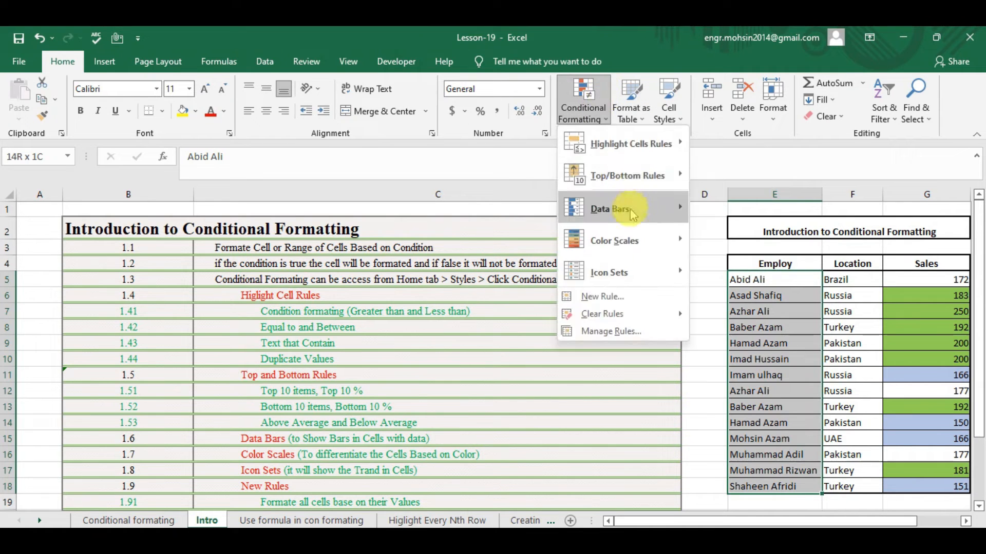
pyautogui.moveTo(624, 149)
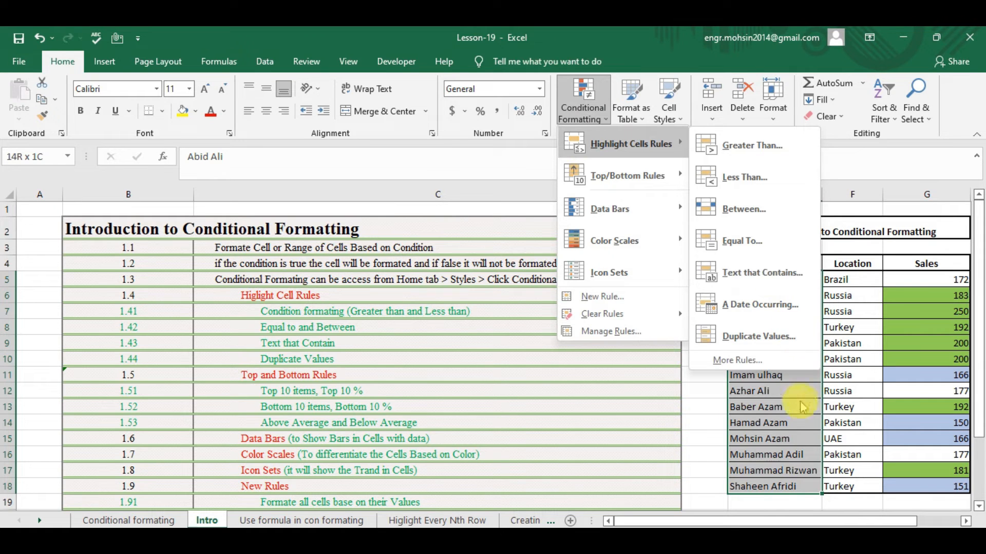
pyautogui.click(779, 276)
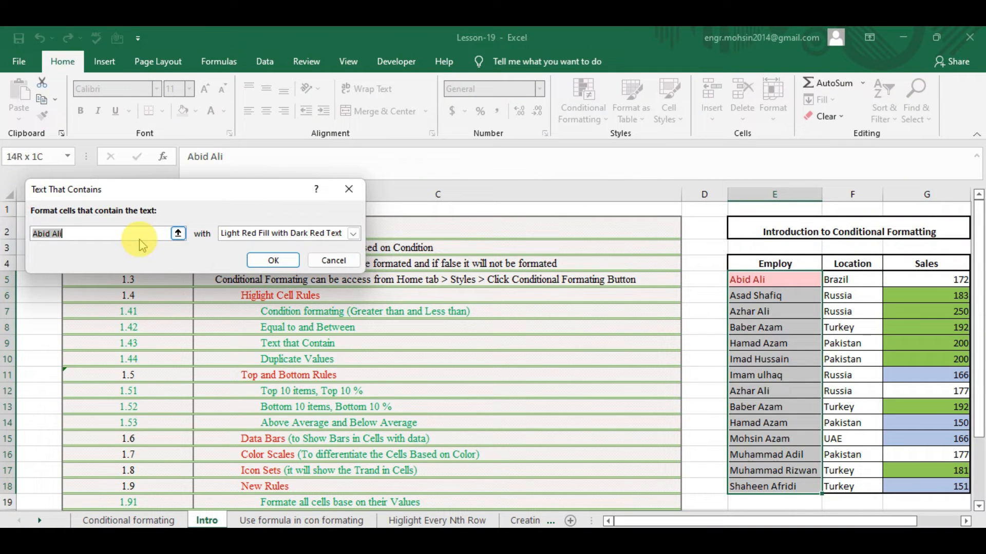
pyautogui.write('bab')
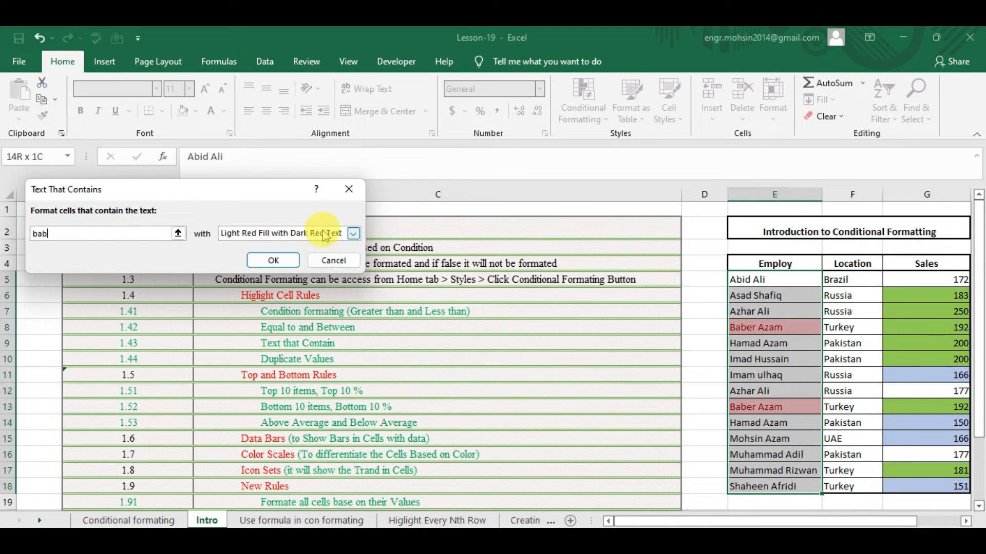
# Step: Give the Text That Contains rule a custom format with a yellow fill and apply it to the Employ names
pyautogui.click(352, 234)
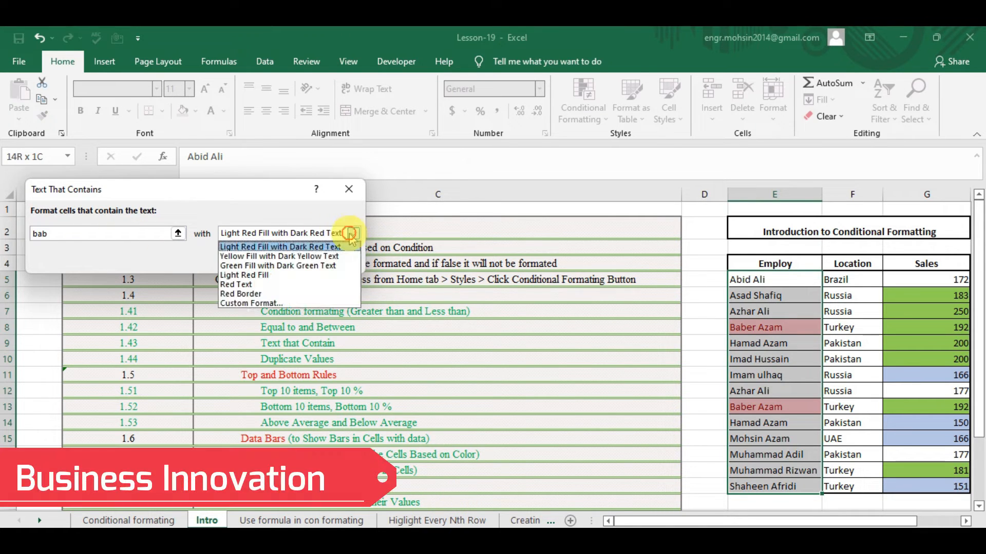
pyautogui.click(278, 304)
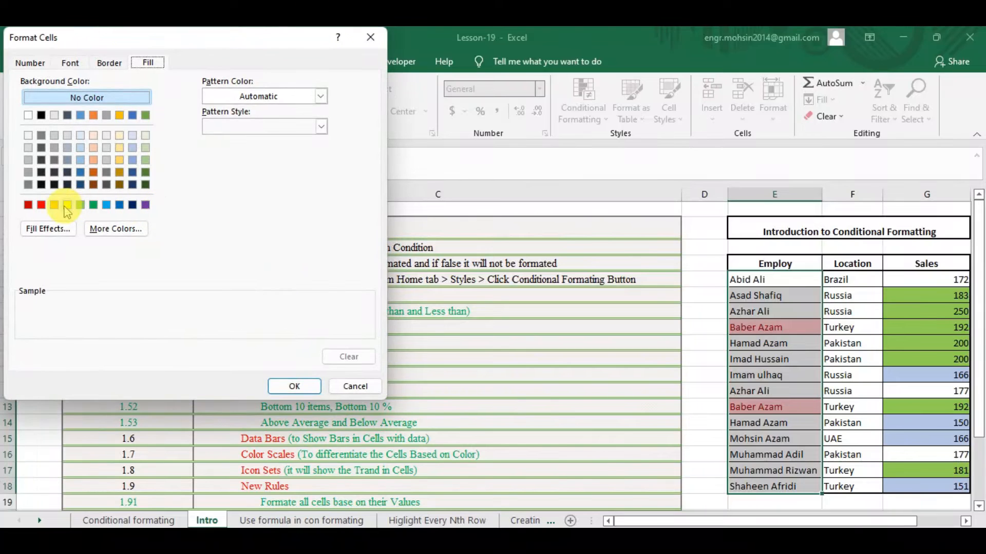
pyautogui.click(66, 205)
pyautogui.click(281, 386)
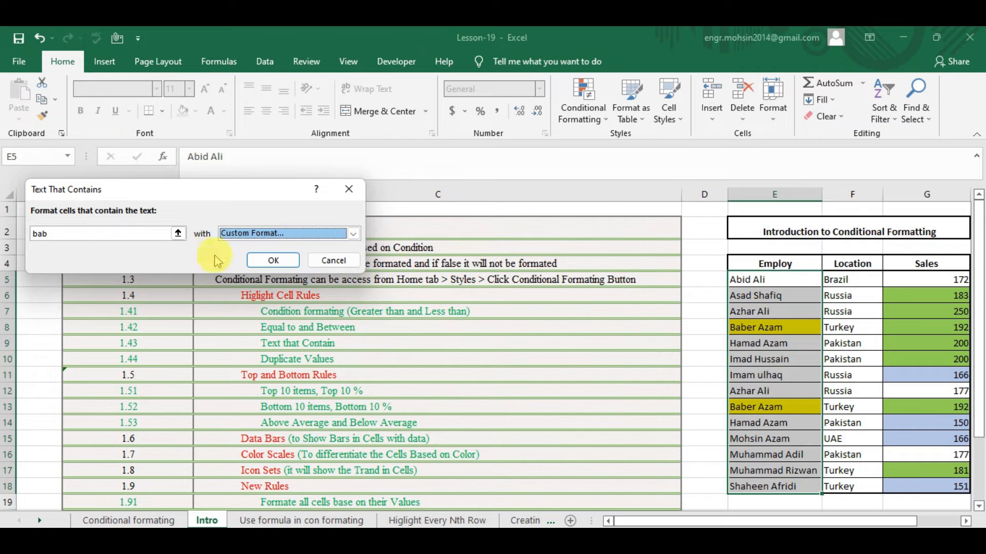
pyautogui.click(273, 261)
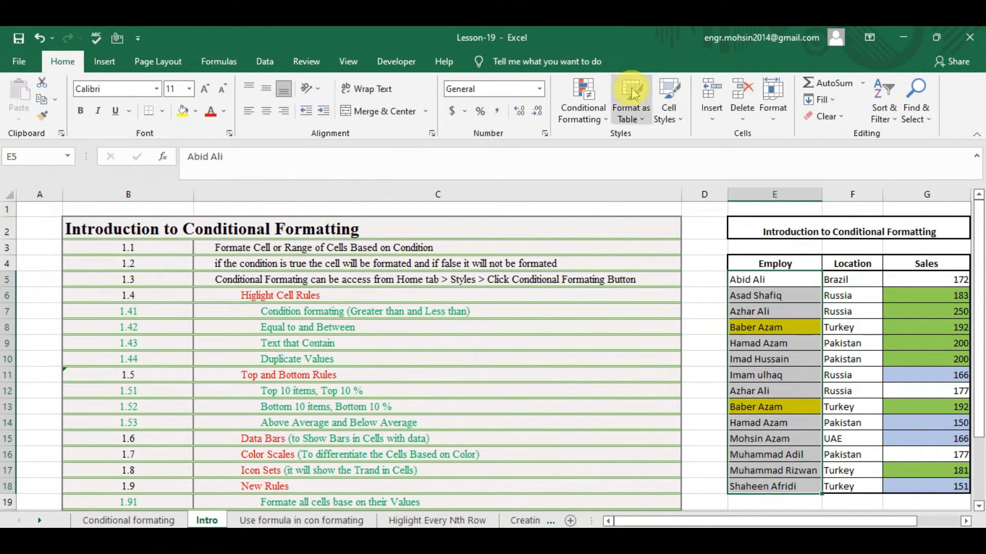
# Step: Add a Duplicate Values highlight rule to the Location cells F5:F18, formatting the duplicates with Red Text
pyautogui.click(583, 105)
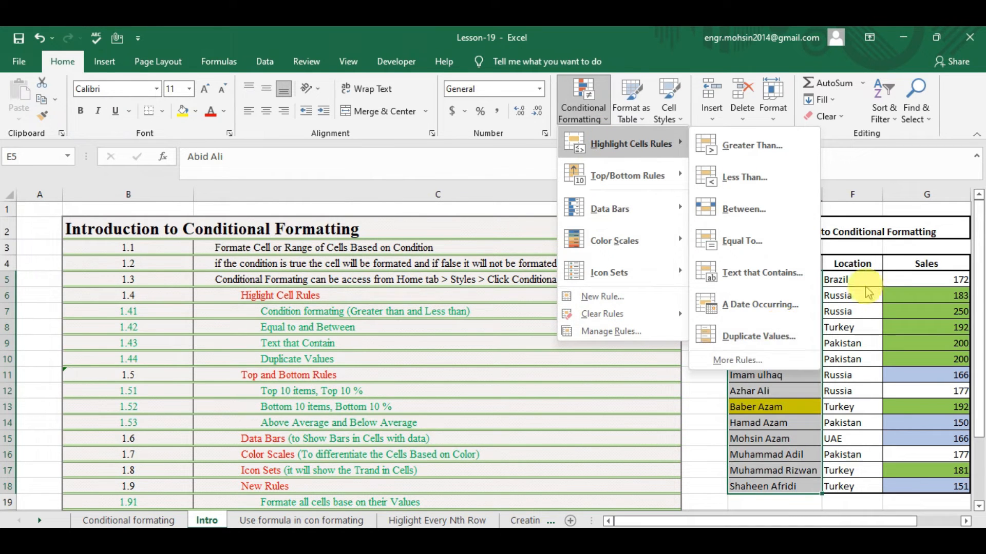
pyautogui.click(850, 279)
pyautogui.click(848, 282)
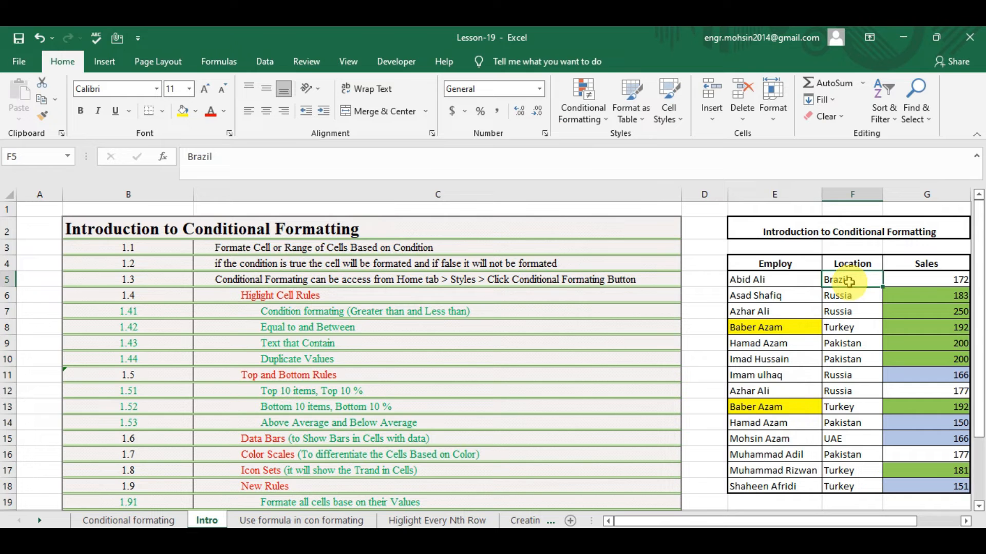
pyautogui.hotkey('ctrl', 'shift', 'Down')
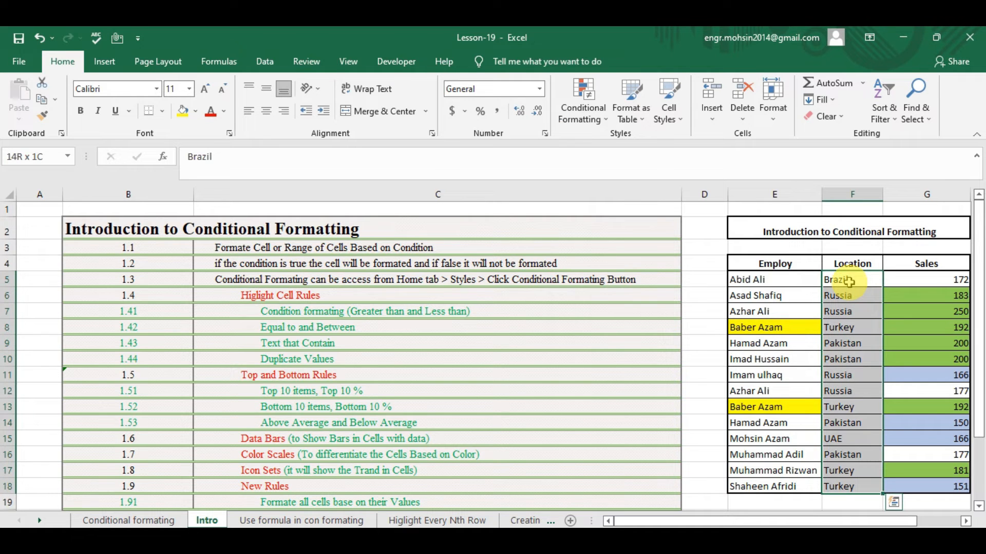
pyautogui.click(583, 103)
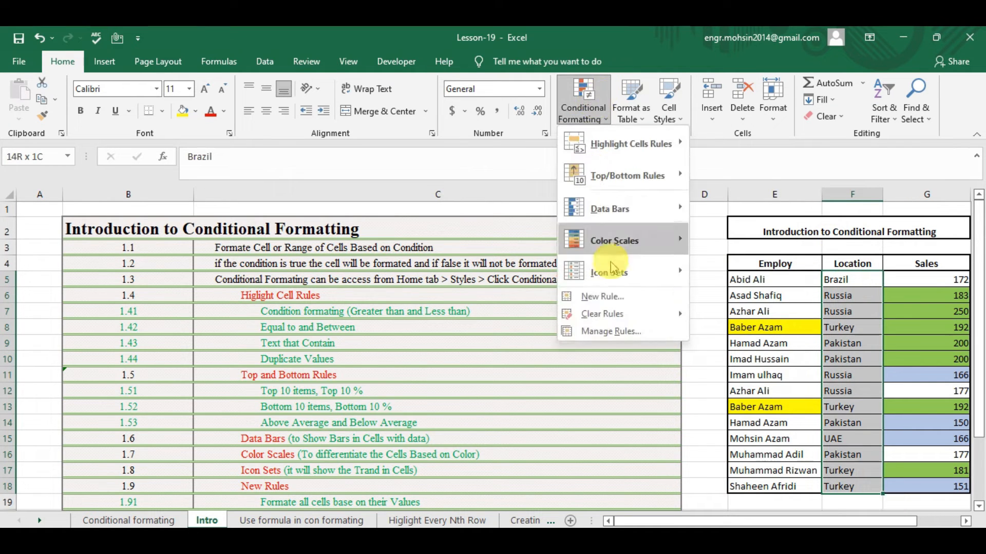
pyautogui.moveTo(622, 148)
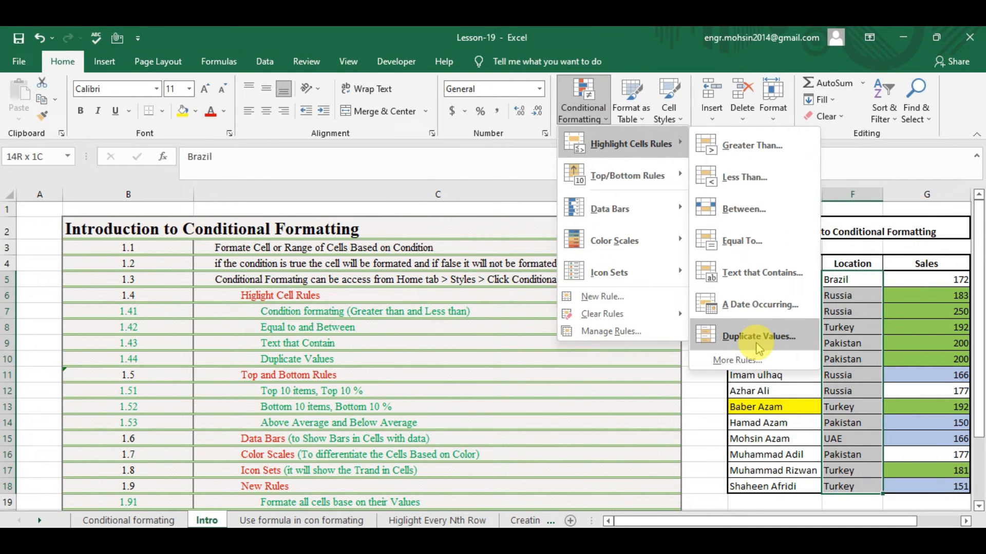
pyautogui.click(757, 344)
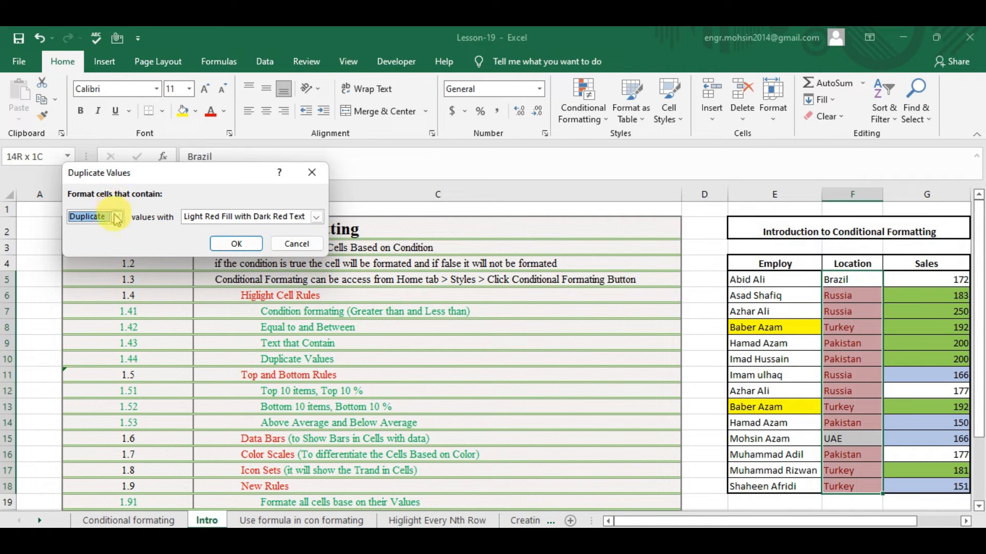
pyautogui.click(317, 216)
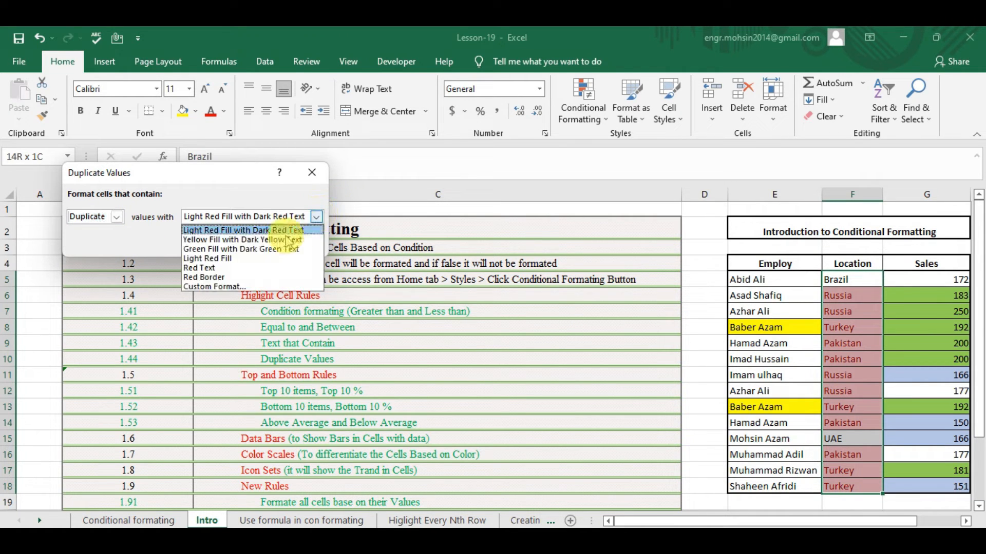
pyautogui.click(238, 268)
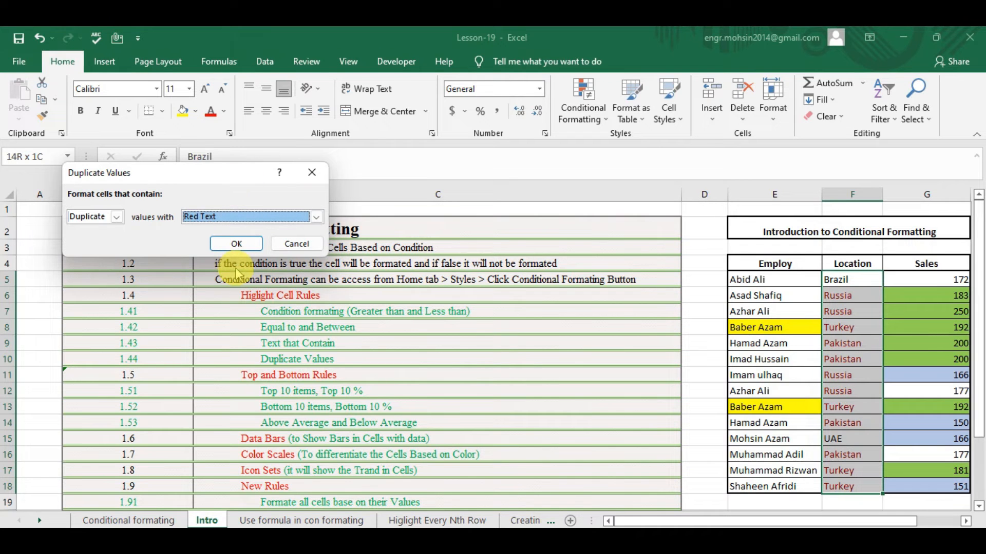
pyautogui.click(239, 242)
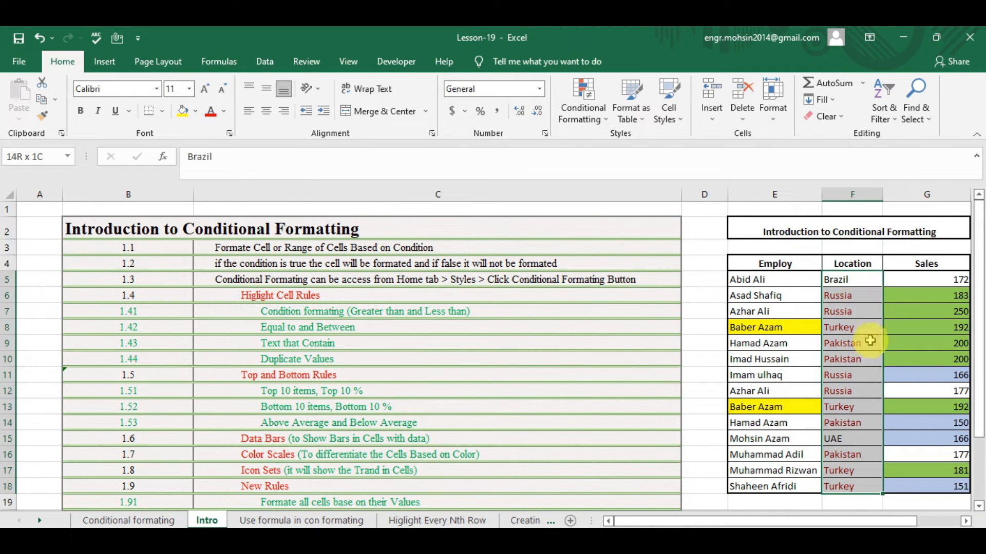
# Step: Set up a second Duplicate Values highlight rule on the same Location cells, targeting Unique values
pyautogui.click(581, 114)
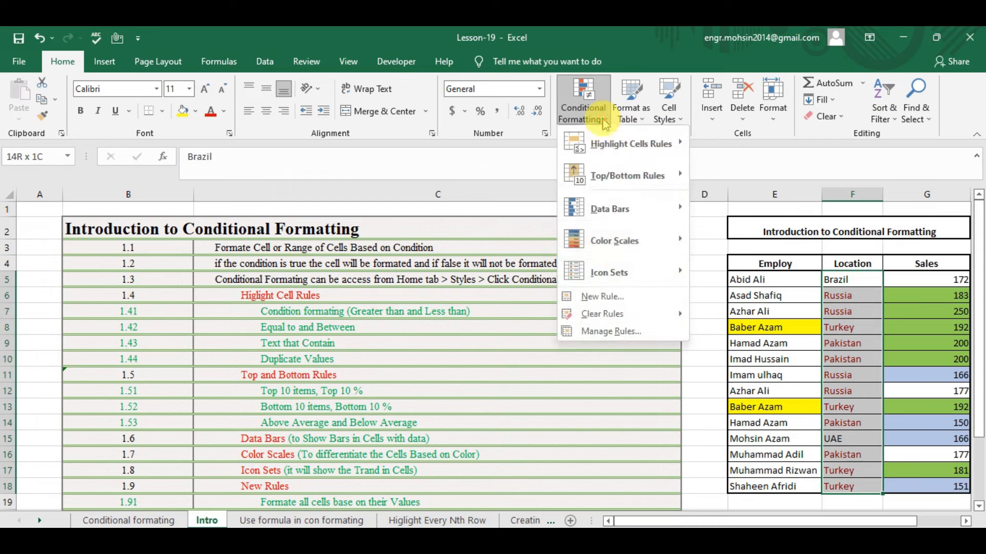
pyautogui.moveTo(616, 144)
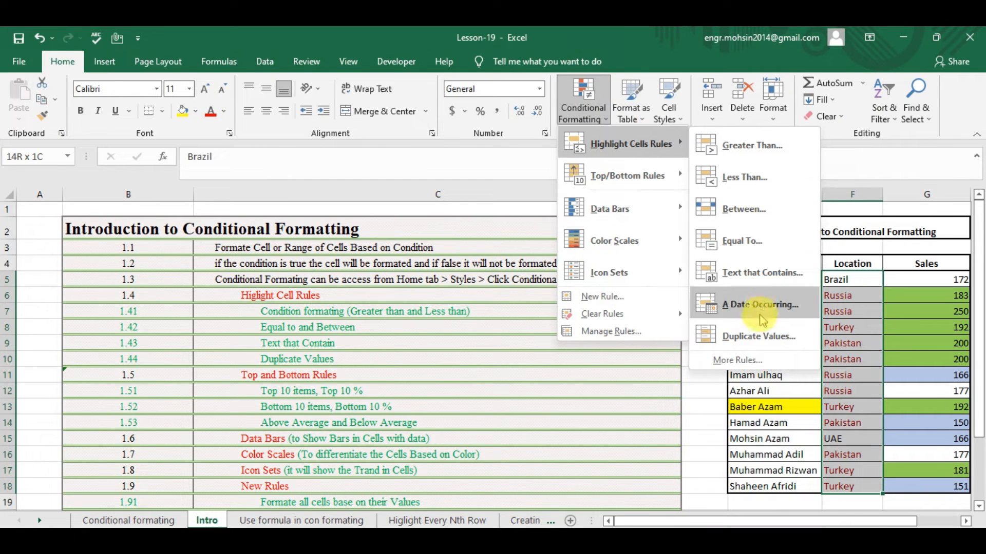
pyautogui.click(761, 336)
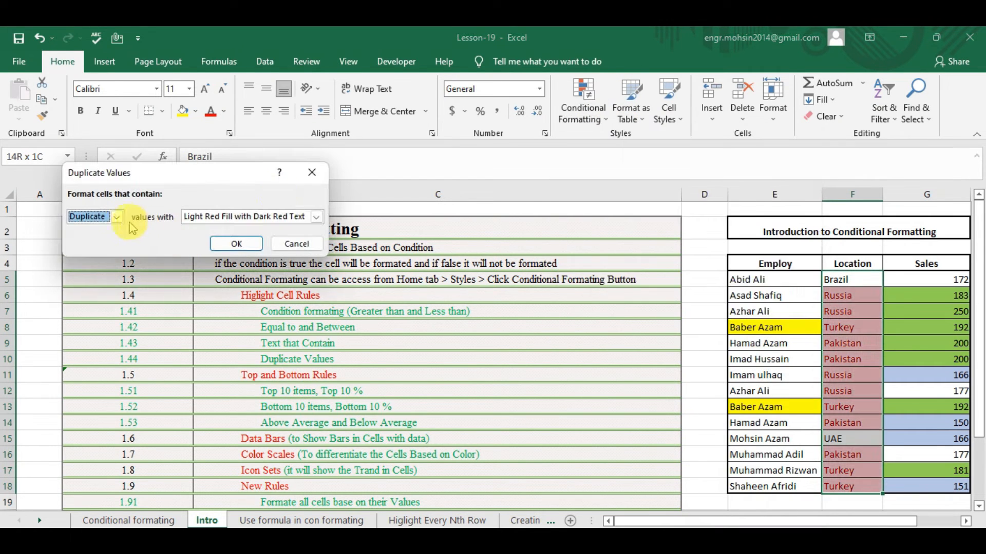
pyautogui.click(116, 217)
pyautogui.click(100, 237)
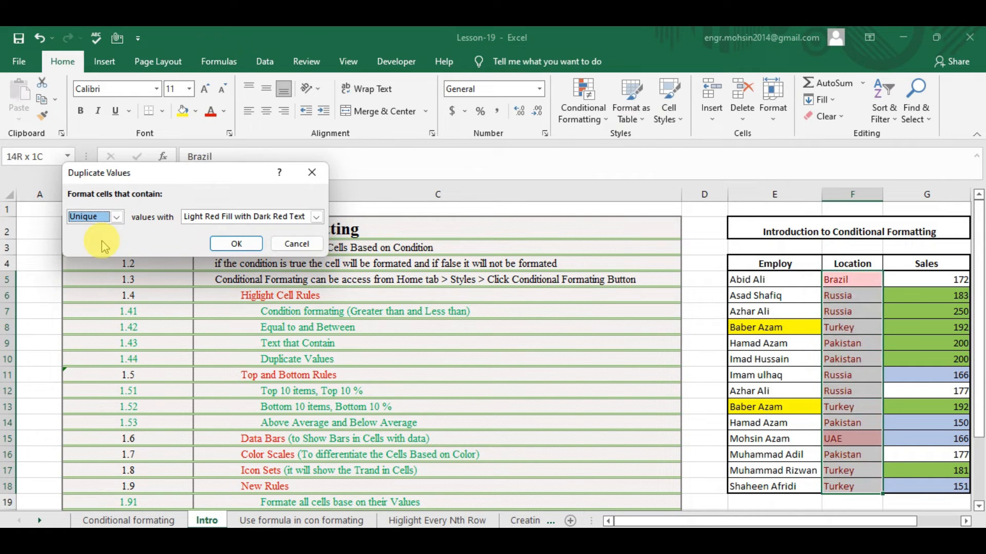
pyautogui.click(316, 217)
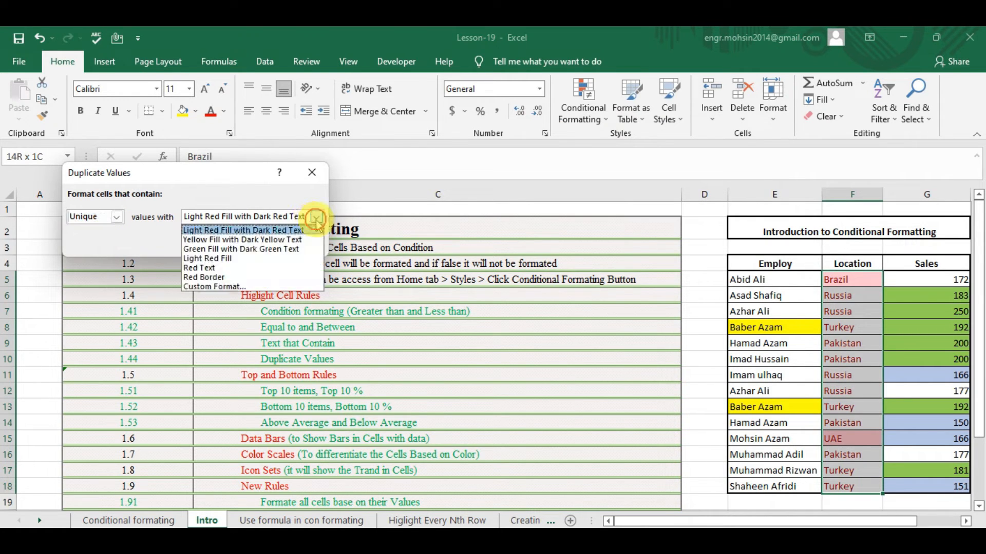
pyautogui.click(257, 292)
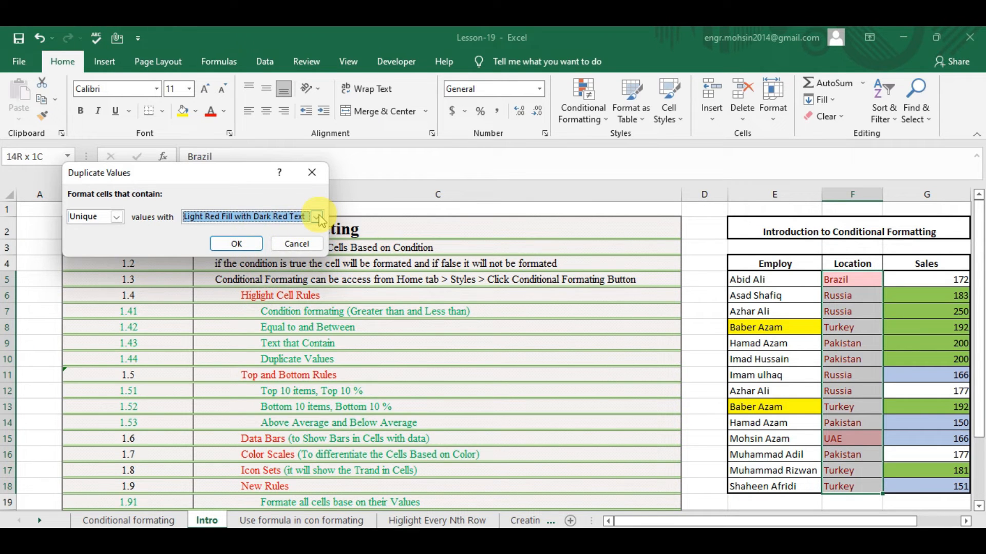
# Step: Give the unique-values rule a custom format with a thin outline border
pyautogui.click(317, 217)
pyautogui.click(252, 287)
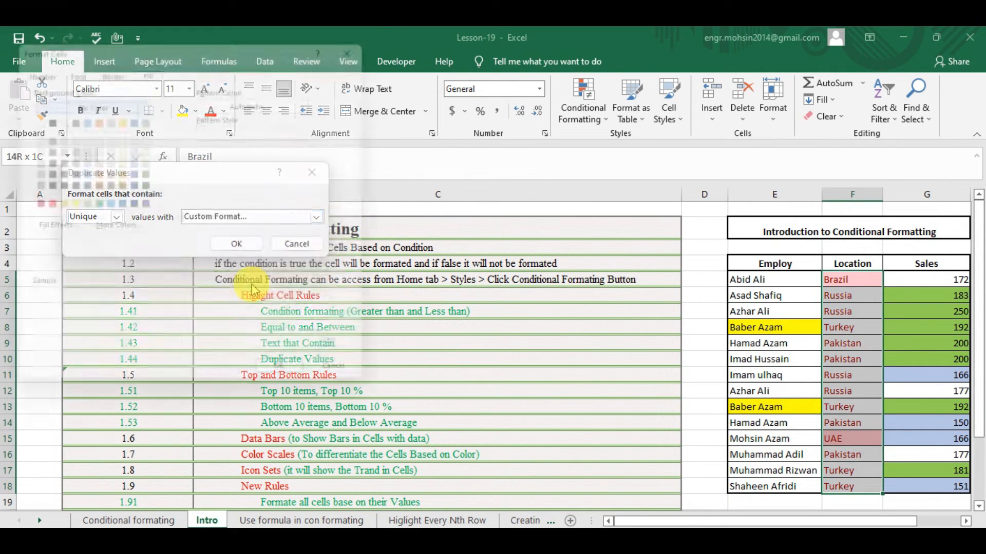
pyautogui.click(107, 63)
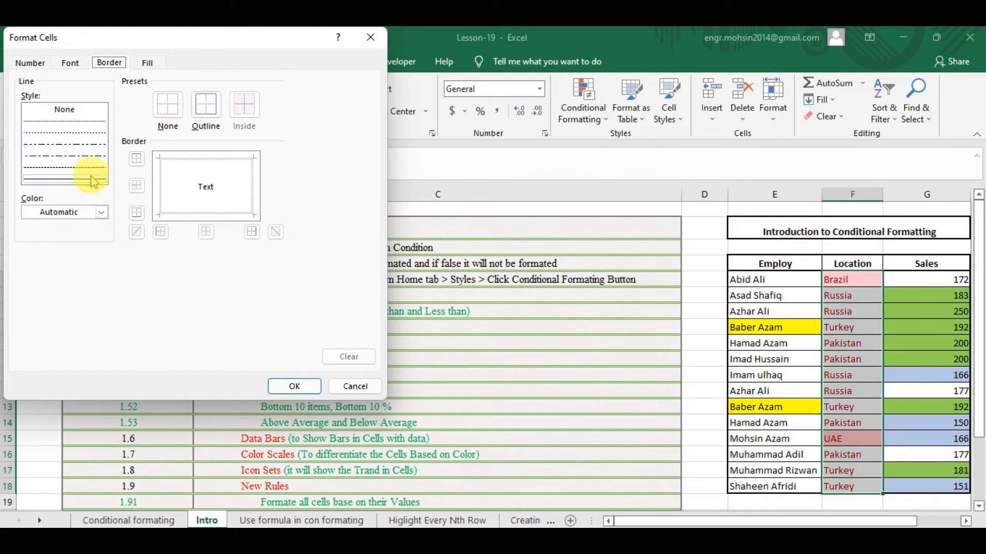
pyautogui.click(77, 121)
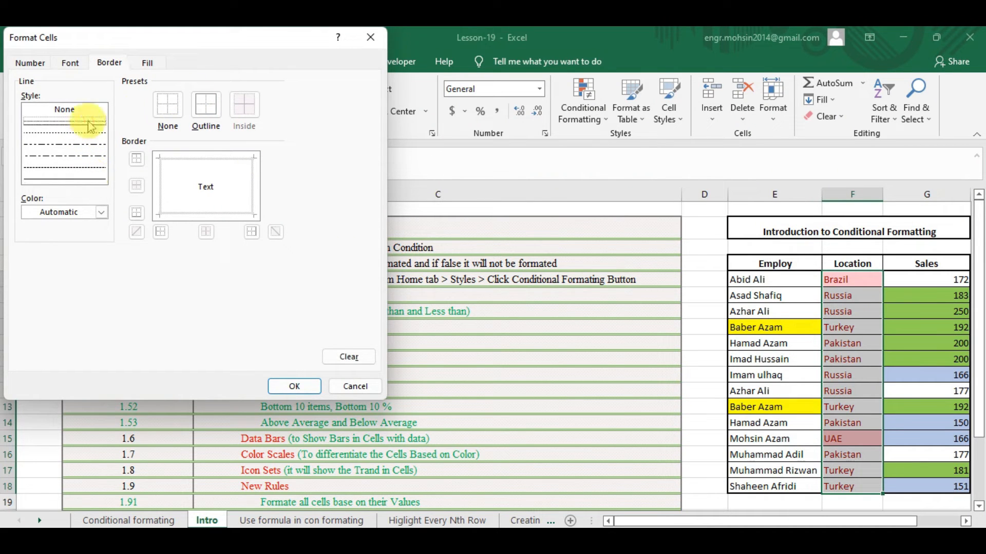
pyautogui.click(205, 105)
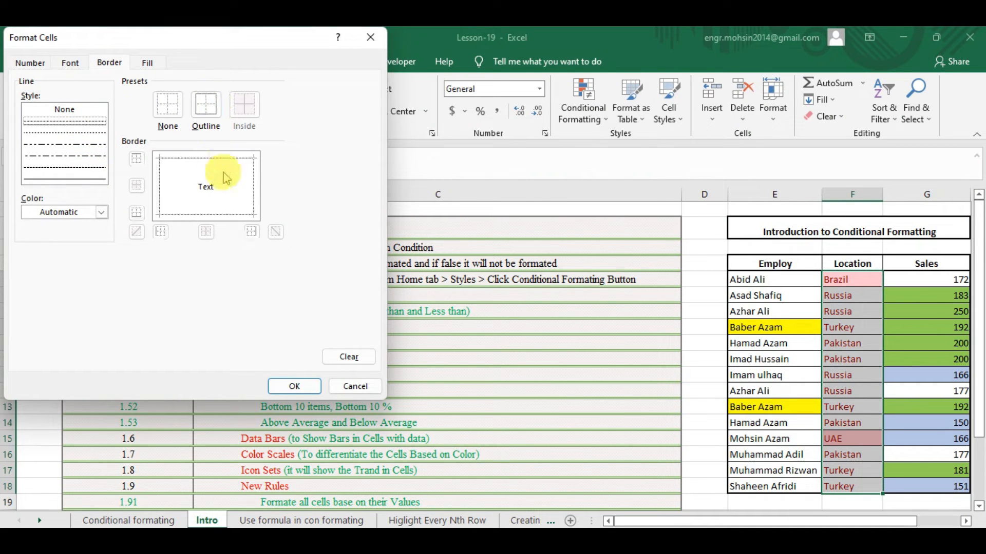
pyautogui.click(294, 387)
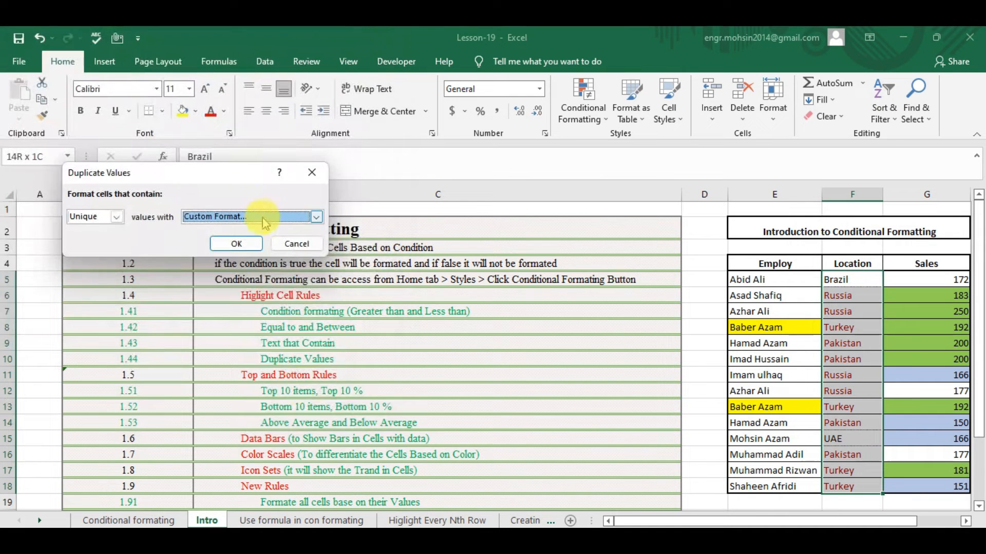
# Step: Add an orange fill to the custom format and apply the unique-values rule to the Location cells
pyautogui.click(315, 218)
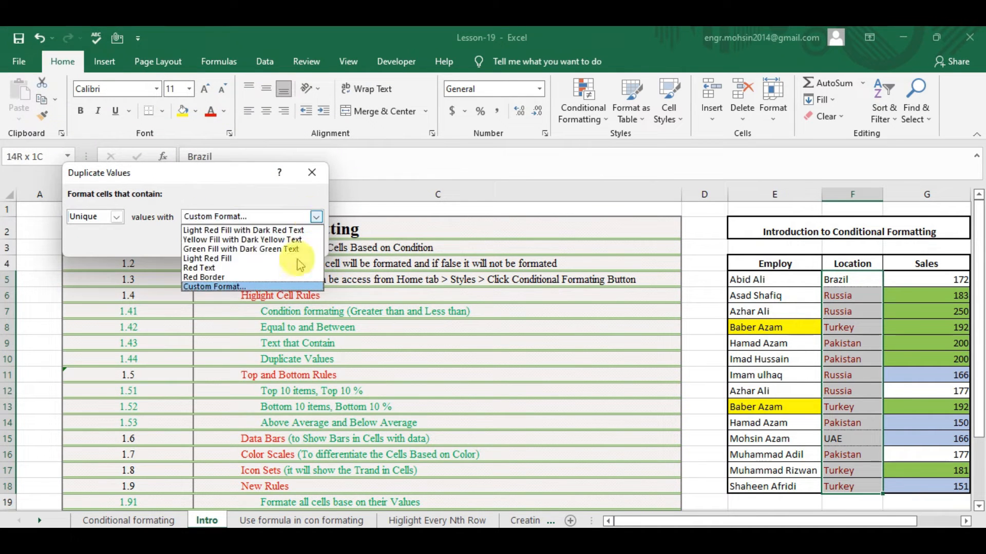
pyautogui.click(274, 287)
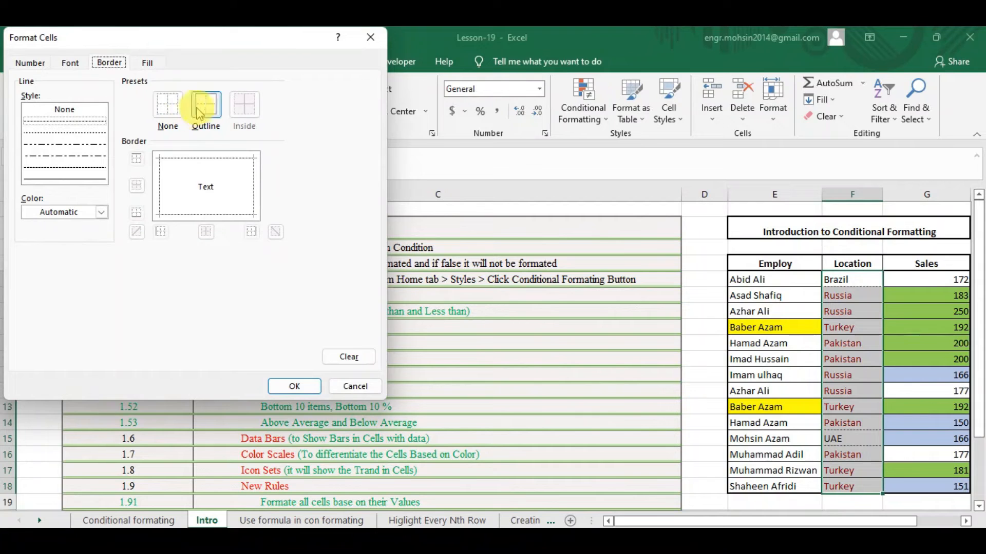
pyautogui.click(138, 63)
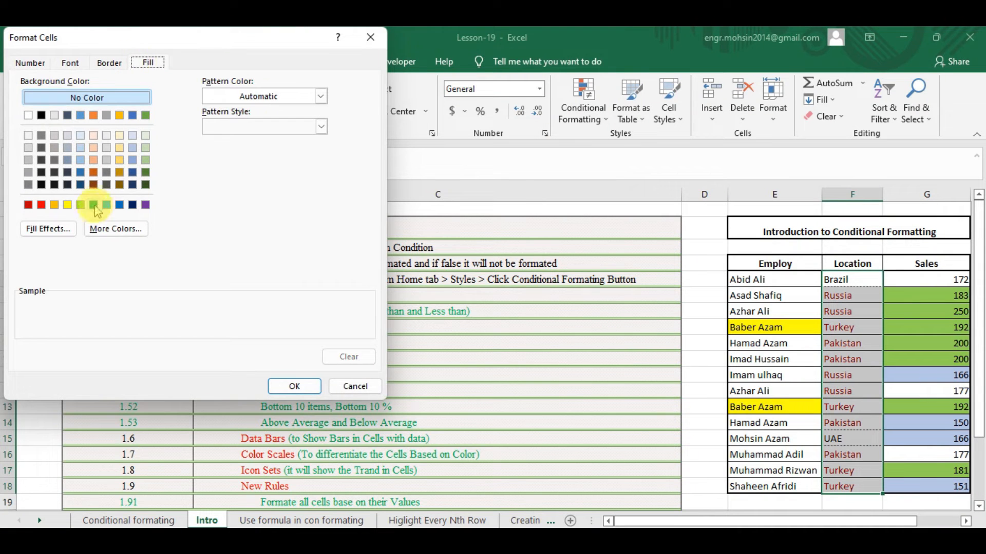
pyautogui.click(54, 205)
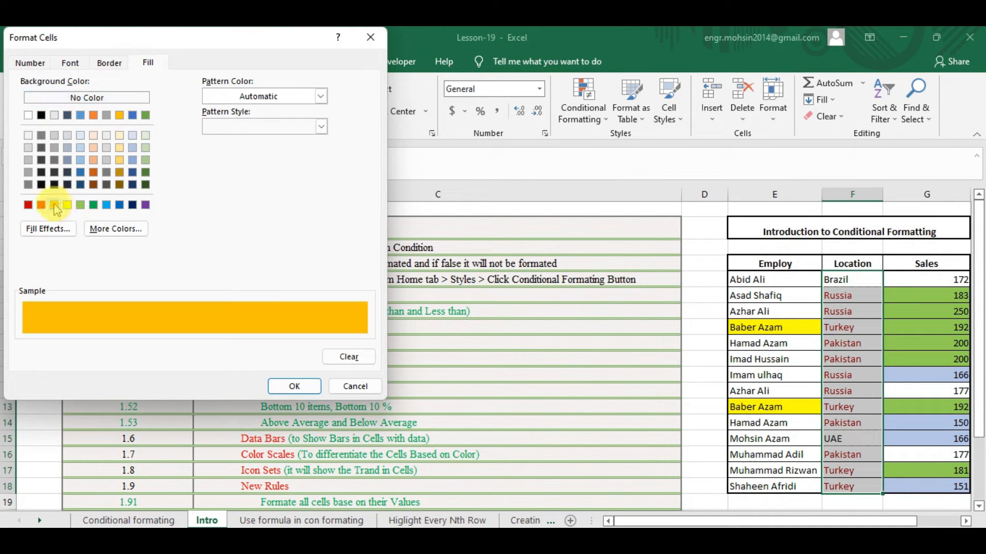
pyautogui.click(294, 386)
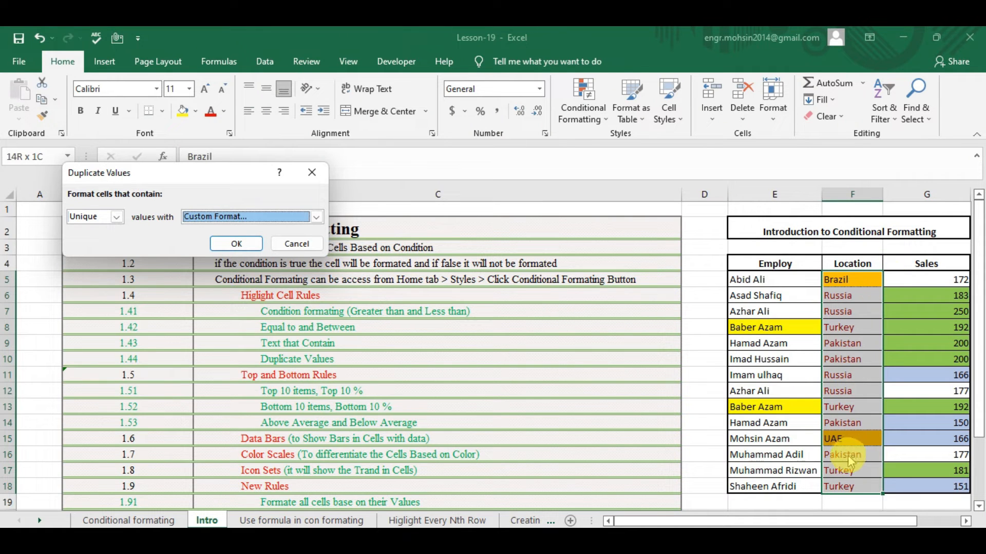
pyautogui.click(239, 243)
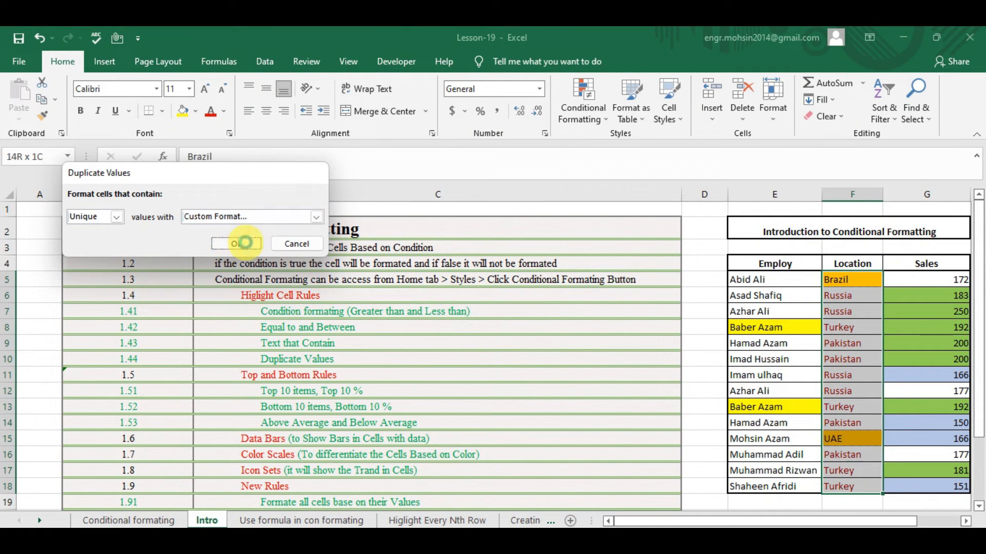
pyautogui.click(852, 280)
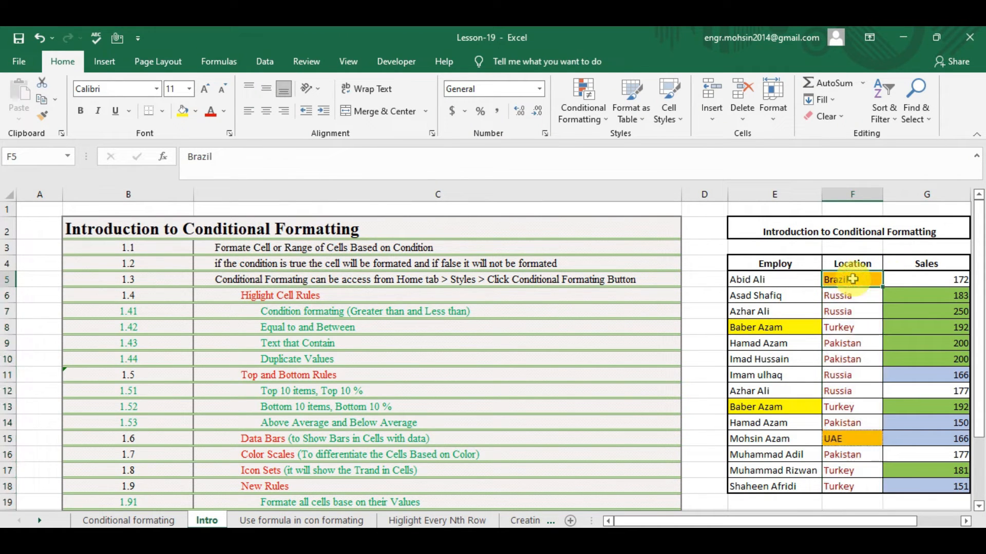
pyautogui.click(785, 279)
pyautogui.hotkey('shift', 'Right')
pyautogui.hotkey('shift', 'Right')
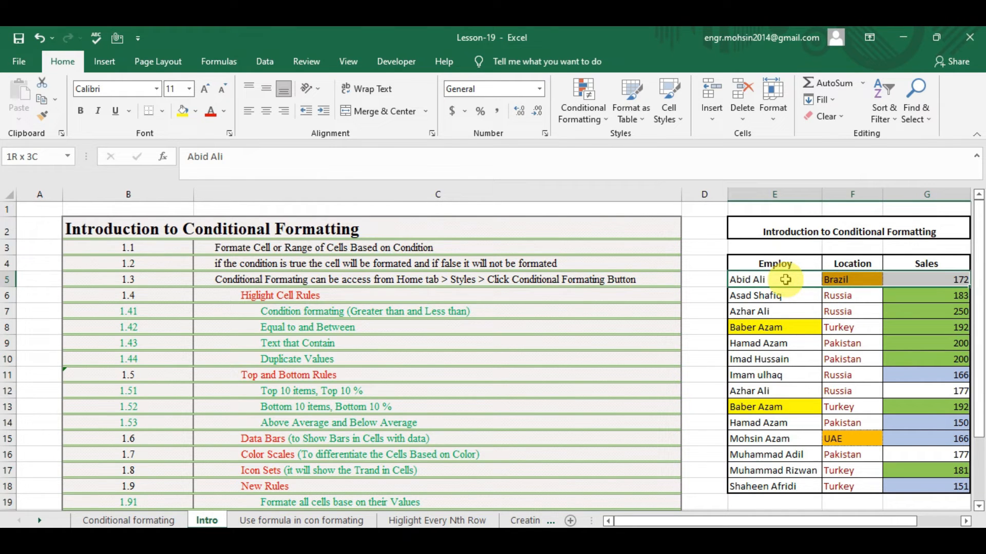
pyautogui.hotkey('shift', 'Down')
pyautogui.hotkey('shift', 'Down')
pyautogui.hotkey('shift', 'Down')
pyautogui.hotkey('shift', 'Down')
pyautogui.hotkey('shift', 'Down')
pyautogui.hotkey('shift', 'Down')
pyautogui.hotkey('shift', 'Down')
pyautogui.hotkey('shift', 'Down')
pyautogui.hotkey('shift', 'Down')
pyautogui.hotkey('shift', 'Down')
pyautogui.hotkey('shift', 'Down')
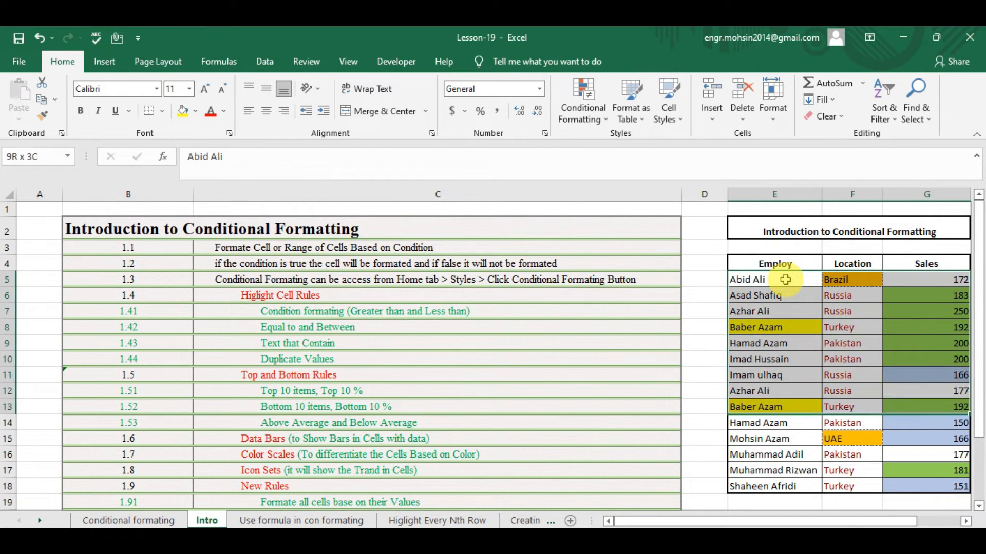
pyautogui.hotkey('shift', 'Down')
pyautogui.hotkey('shift', 'Down')
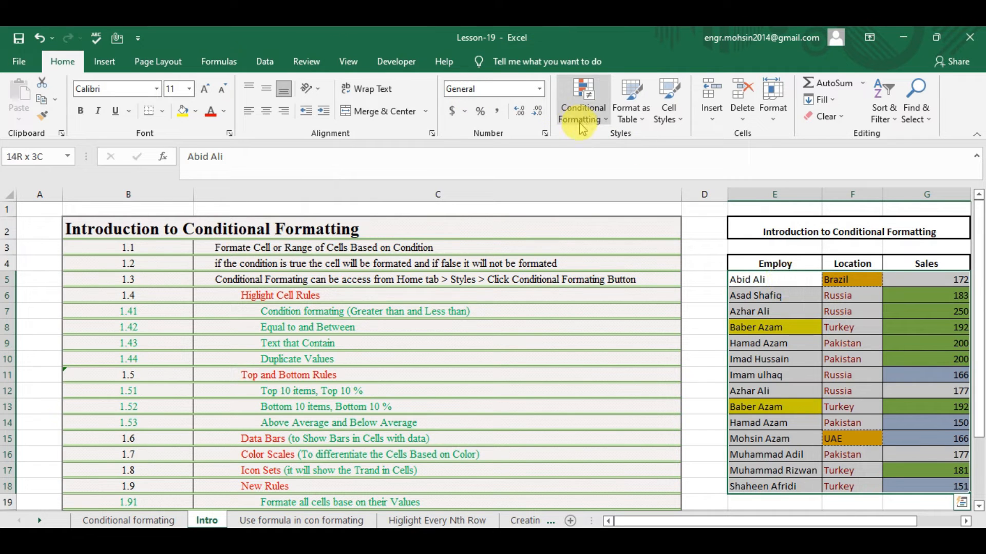
# Step: Clear the conditional formatting rules from the selected employee sales data in E5:G18
pyautogui.click(784, 282)
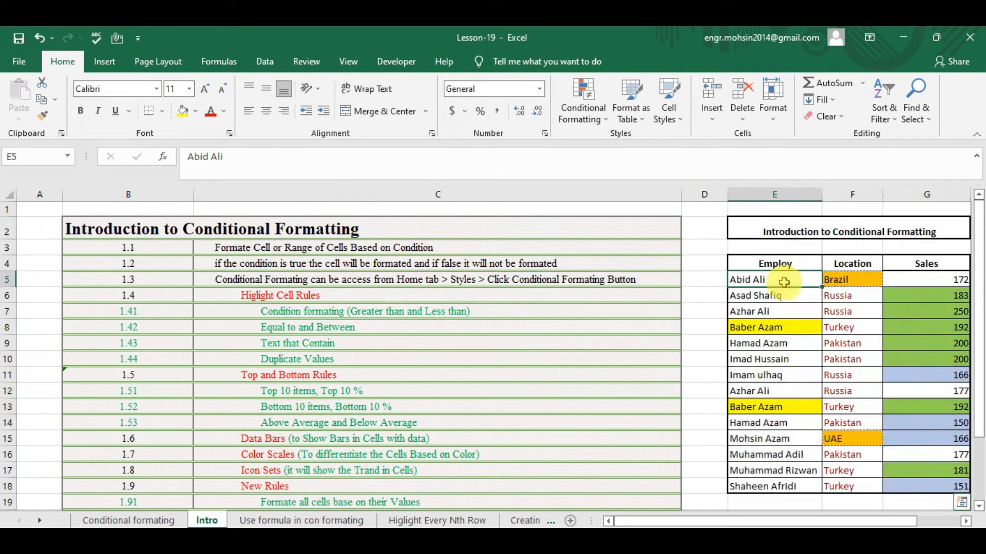
pyautogui.hotkey('shift', 'Right')
pyautogui.hotkey('shift', 'Right')
pyautogui.hotkey('shift', 'Down')
pyautogui.hotkey('shift', 'Down')
pyautogui.hotkey('shift', 'Down')
pyautogui.hotkey('shift', 'Down')
pyautogui.hotkey('shift', 'Down')
pyautogui.hotkey('shift', 'Down')
pyautogui.hotkey('shift', 'Down')
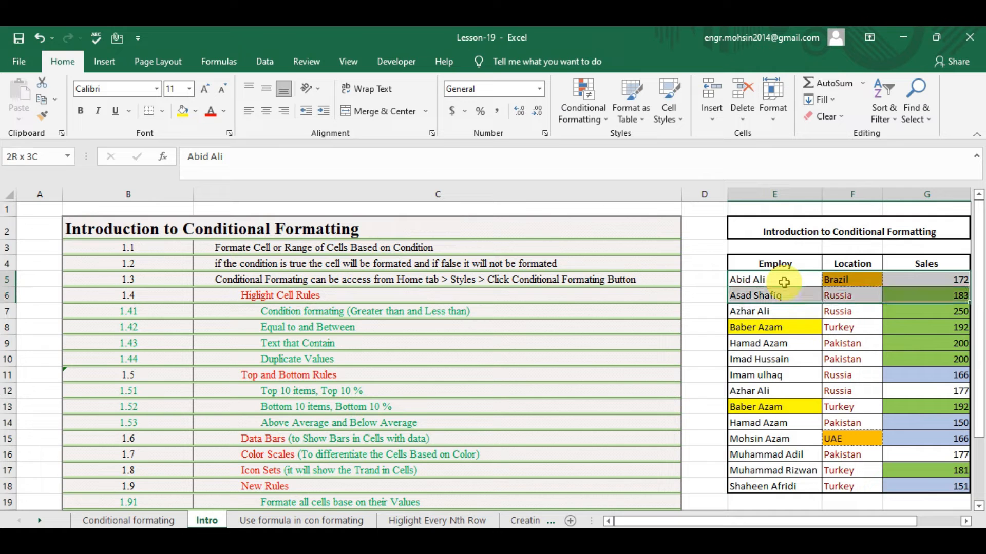
pyautogui.hotkey('shift', 'Down')
pyautogui.hotkey('shift', 'Down')
pyautogui.hotkey('shift', 'Down')
pyautogui.hotkey('shift', 'Down')
pyautogui.hotkey('shift', 'Down')
pyautogui.hotkey('shift', 'Down')
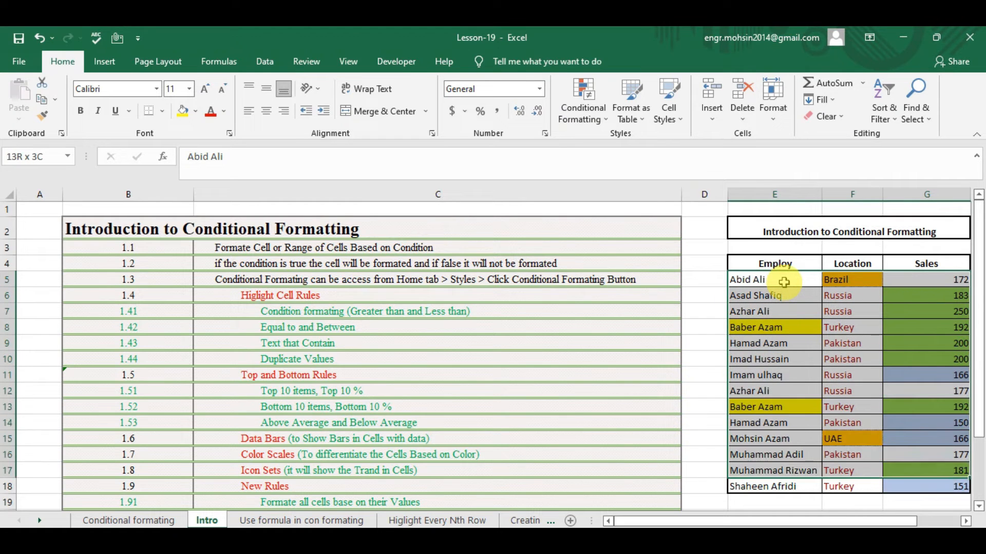
pyautogui.click(583, 105)
pyautogui.moveTo(624, 316)
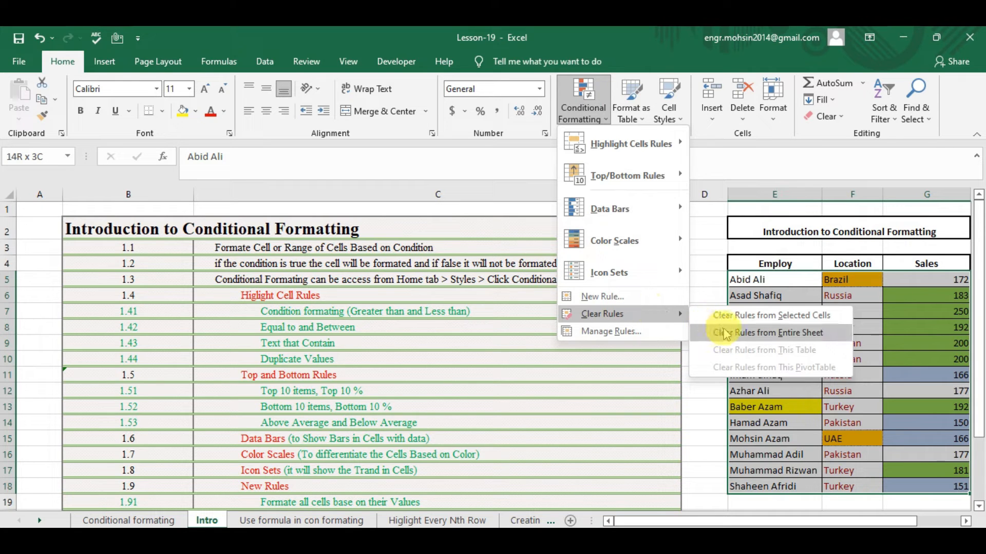
pyautogui.click(752, 321)
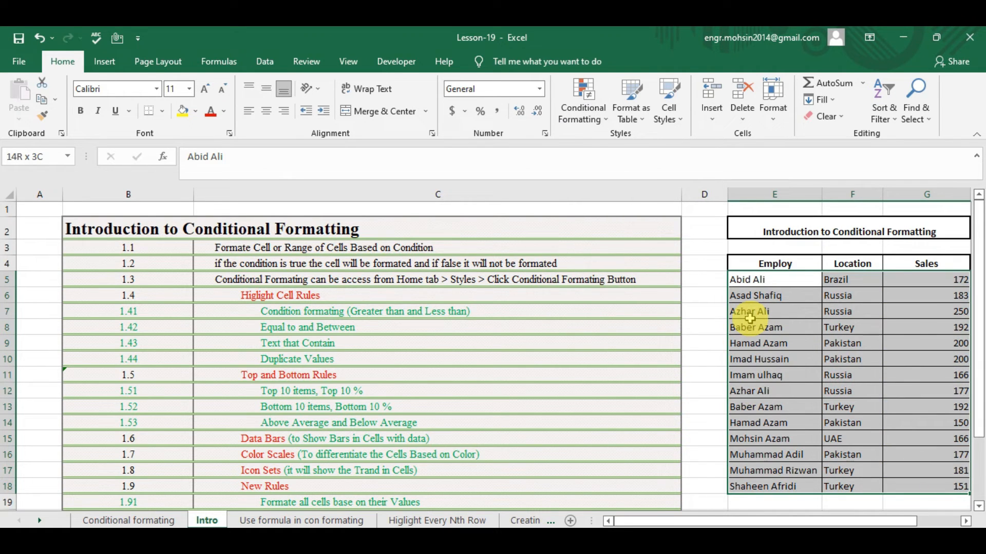
# Step: Start a Top 10 Items conditional formatting rule on the Sales cells G5:G18
pyautogui.click(756, 279)
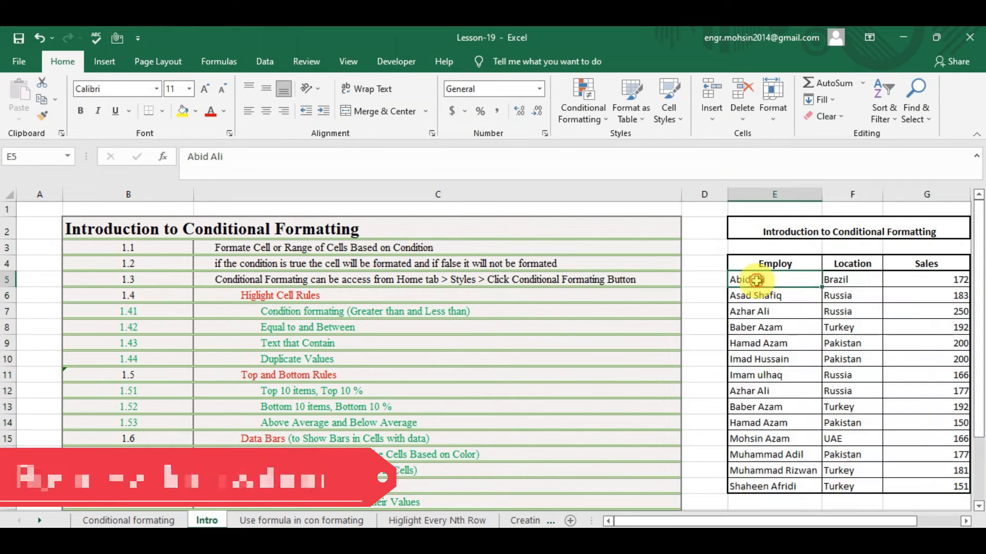
pyautogui.click(308, 379)
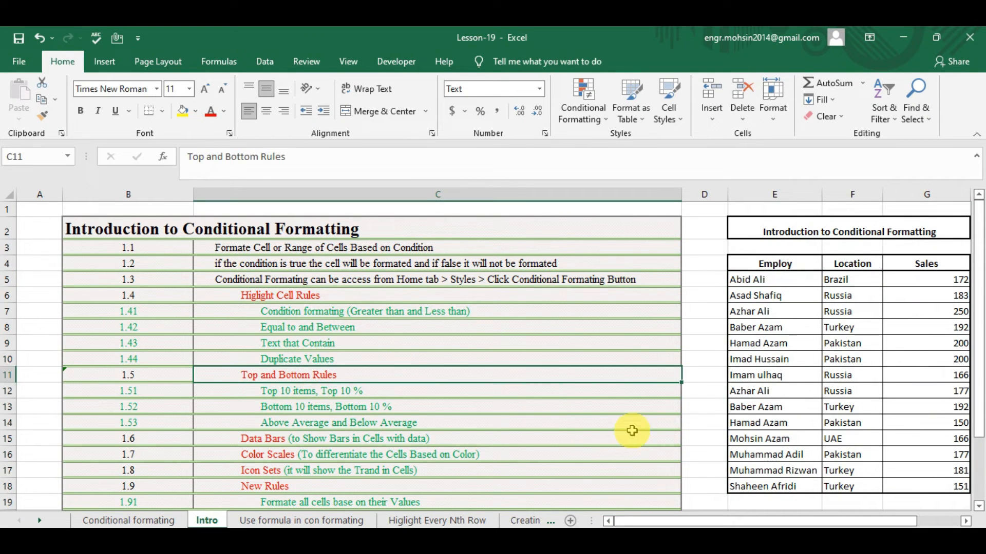
pyautogui.click(933, 280)
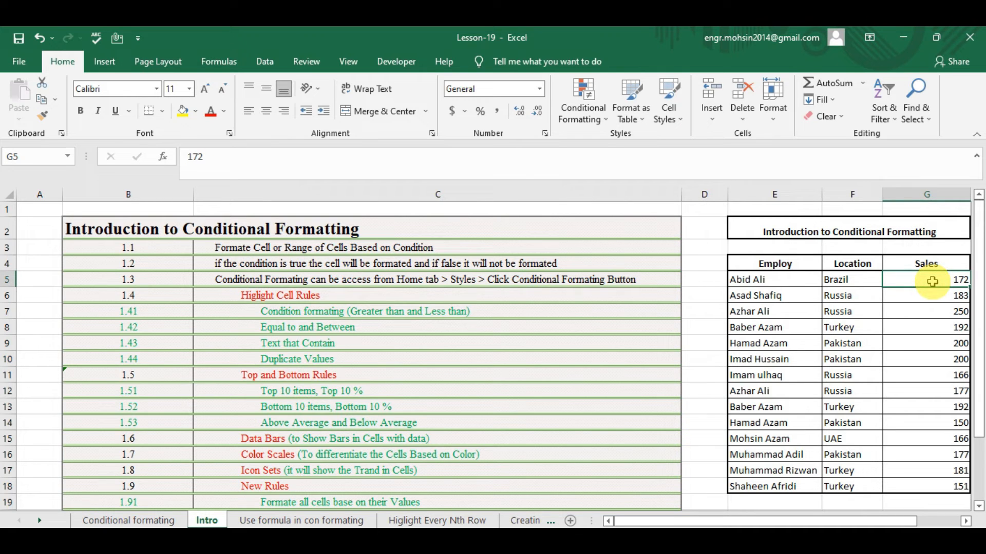
pyautogui.hotkey('ctrl', 'shift', 'Down')
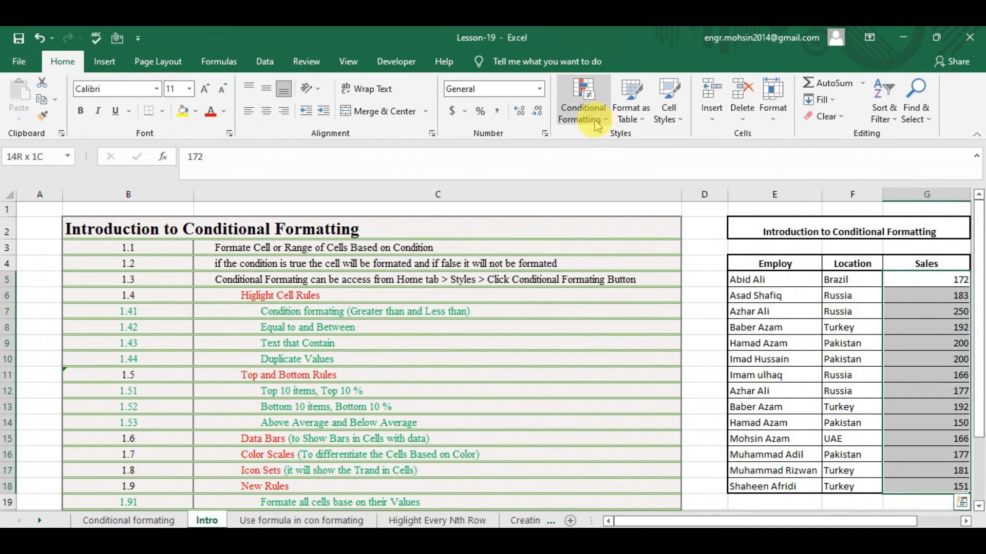
pyautogui.click(584, 105)
pyautogui.moveTo(618, 178)
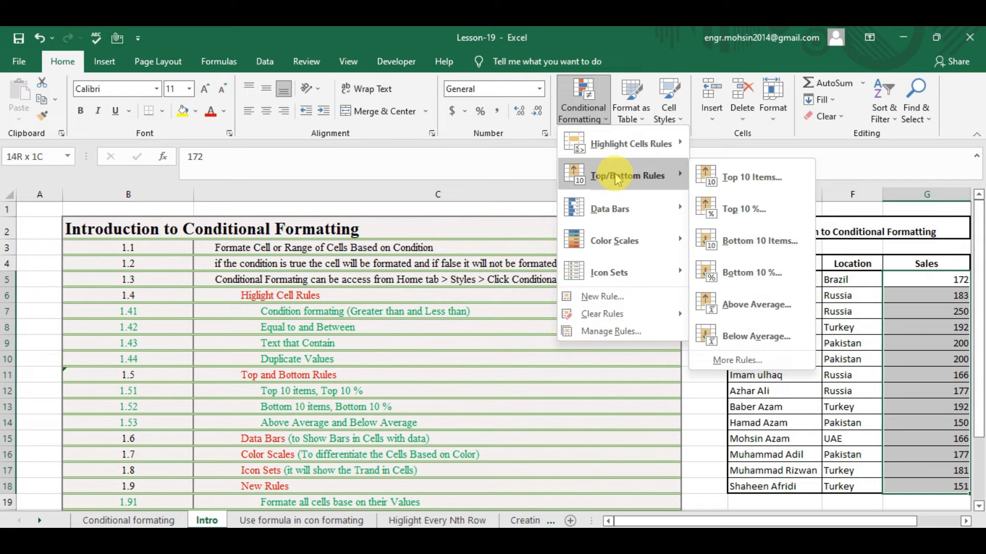
pyautogui.click(781, 184)
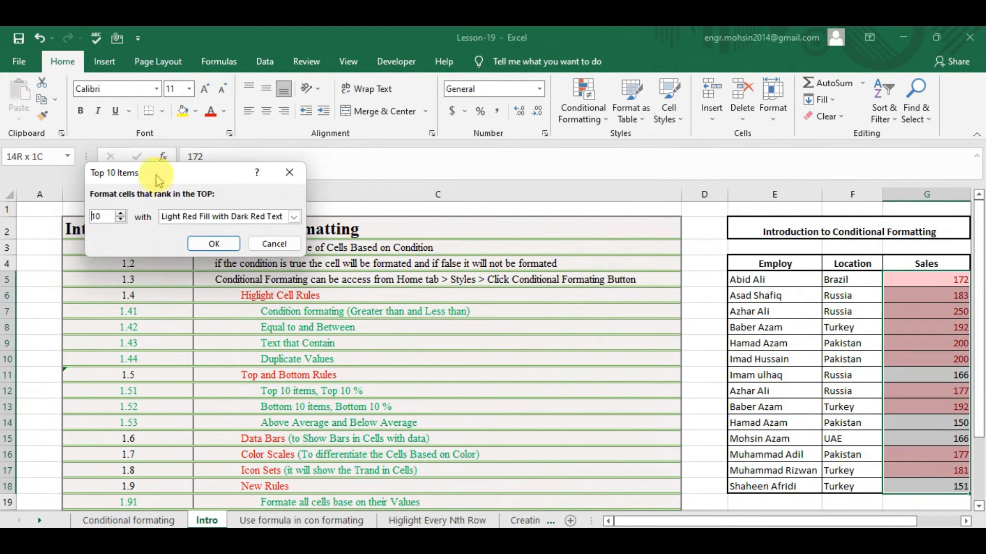
# Step: Try different rank counts for the Top 10 Items rule, going down to 5 and back up to 8
pyautogui.click(121, 220)
pyautogui.click(121, 221)
pyautogui.click(121, 220)
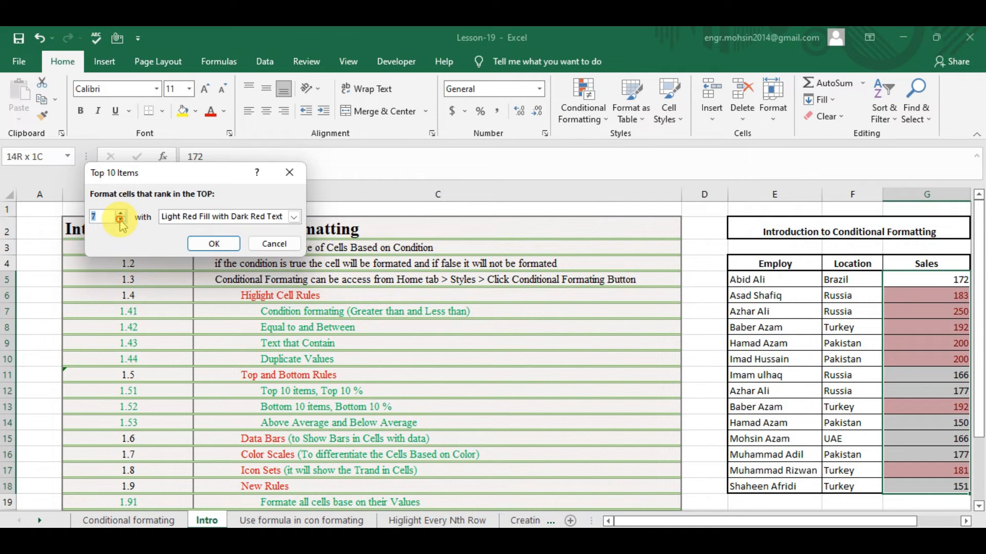
pyautogui.click(120, 220)
pyautogui.click(120, 220)
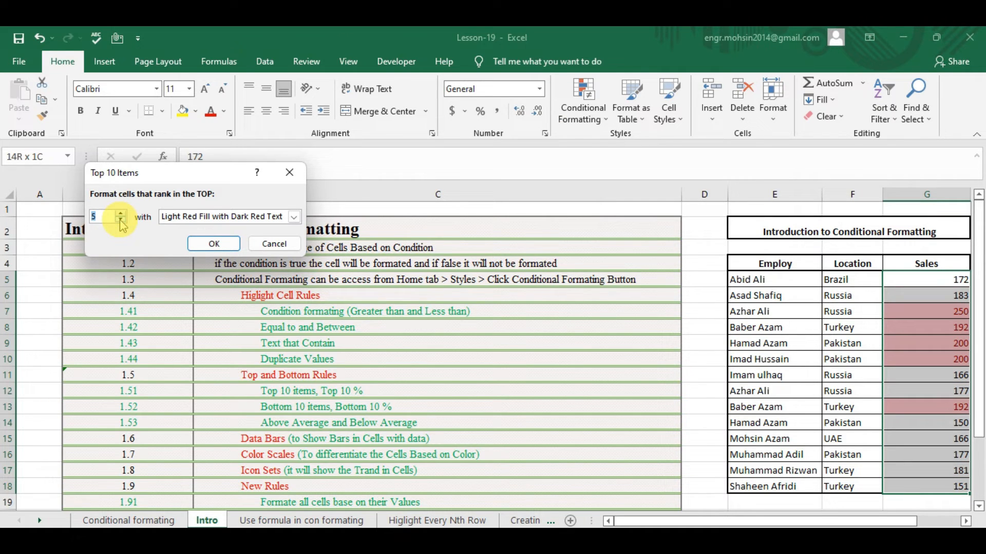
pyautogui.click(122, 214)
pyautogui.click(121, 214)
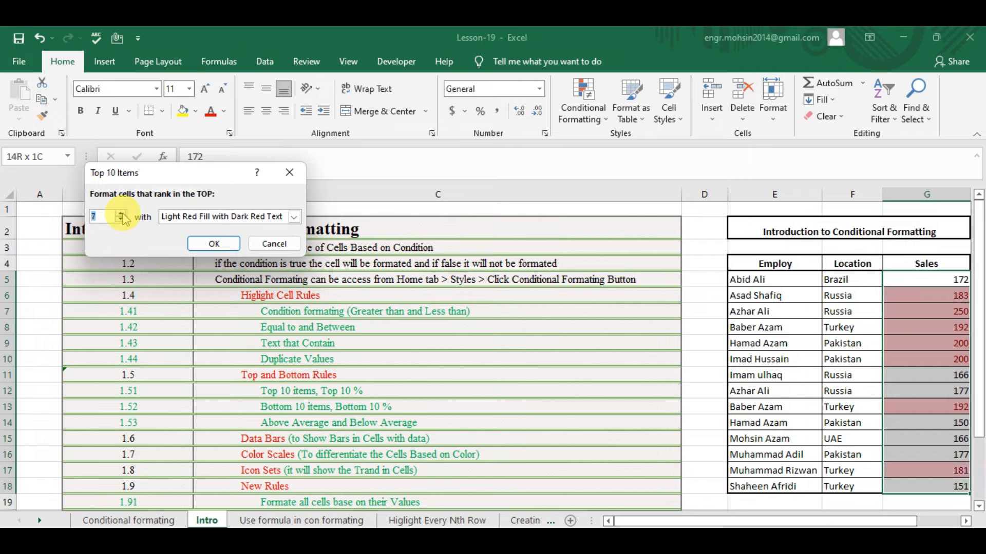
pyautogui.click(122, 214)
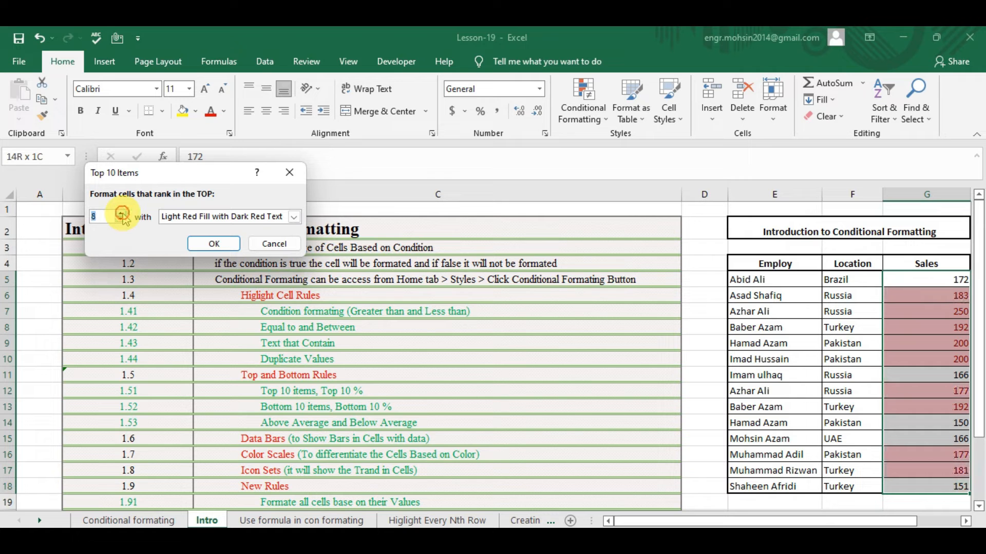
# Step: Give the Top 10 Items rule a custom format with a light blue fill
pyautogui.click(293, 217)
pyautogui.click(210, 286)
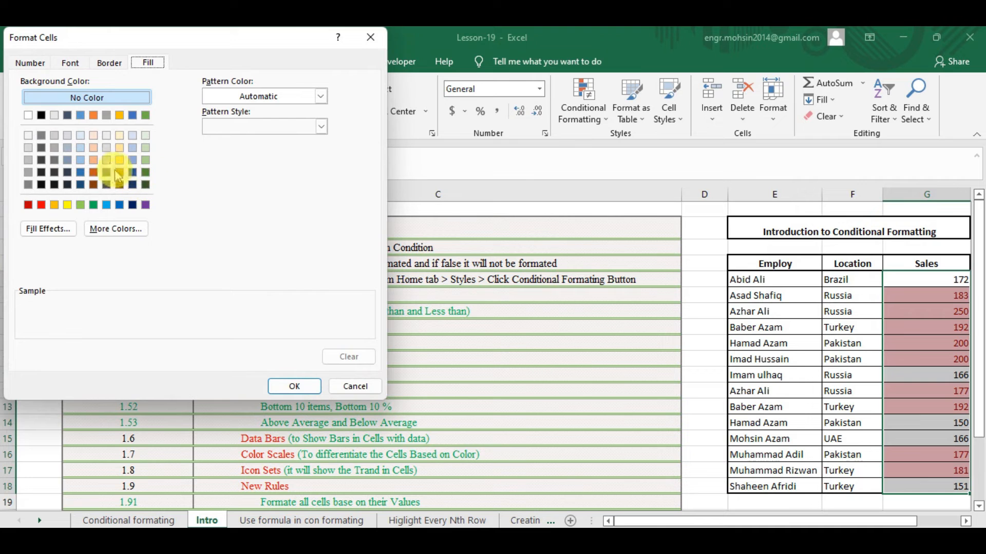
pyautogui.click(80, 148)
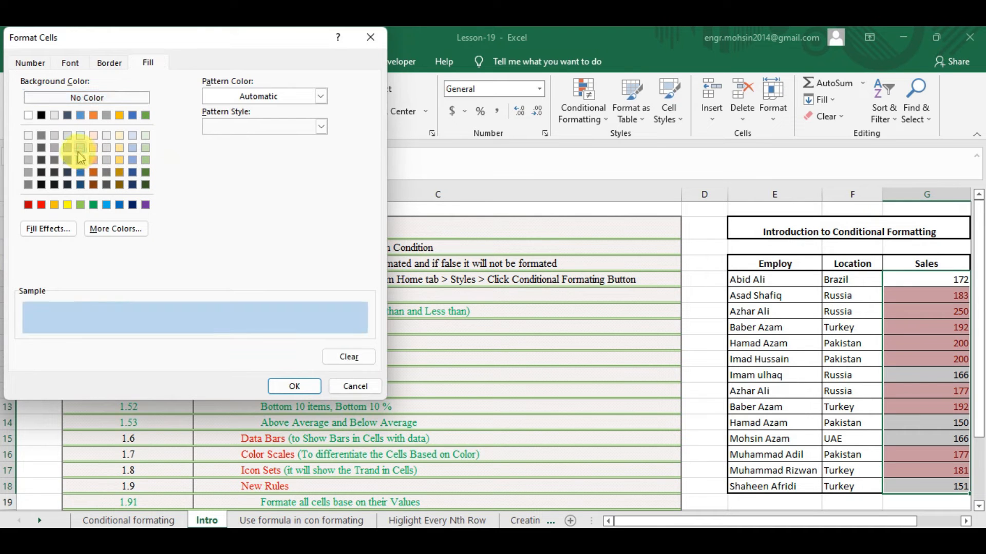
pyautogui.click(294, 387)
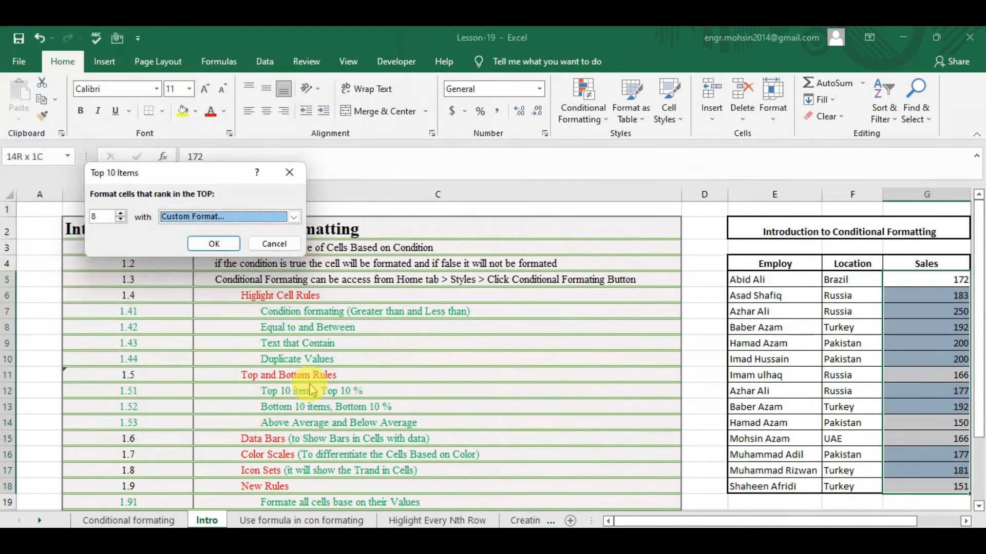
# Step: Reduce the number of top-ranked items to 2 and apply the rule to the Sales cells
pyautogui.click(122, 221)
pyautogui.click(121, 221)
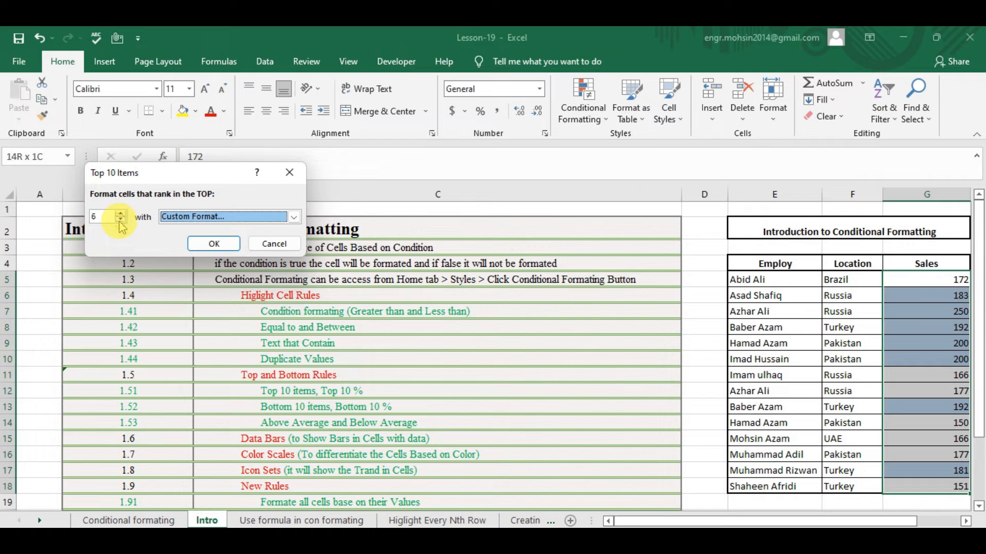
pyautogui.click(121, 221)
pyautogui.click(121, 220)
pyautogui.click(121, 220)
pyautogui.click(121, 221)
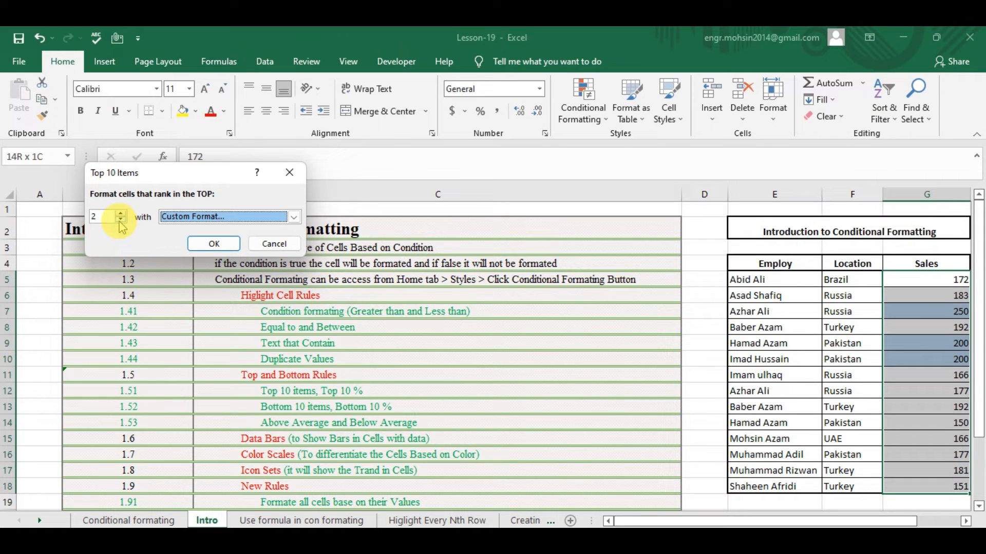
pyautogui.click(229, 248)
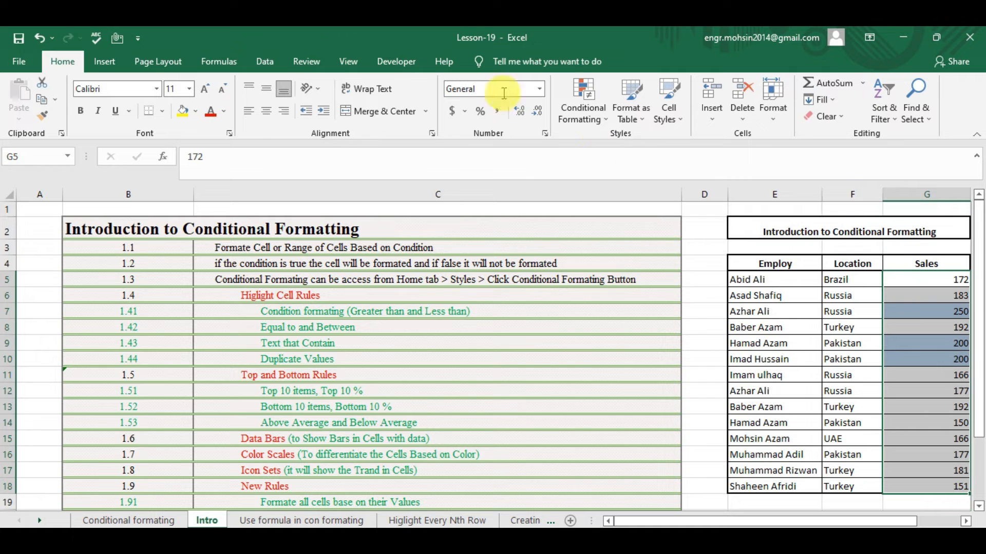
# Step: Add a Bottom 10% rule on the same Sales cells and set its percentage to 2
pyautogui.click(576, 110)
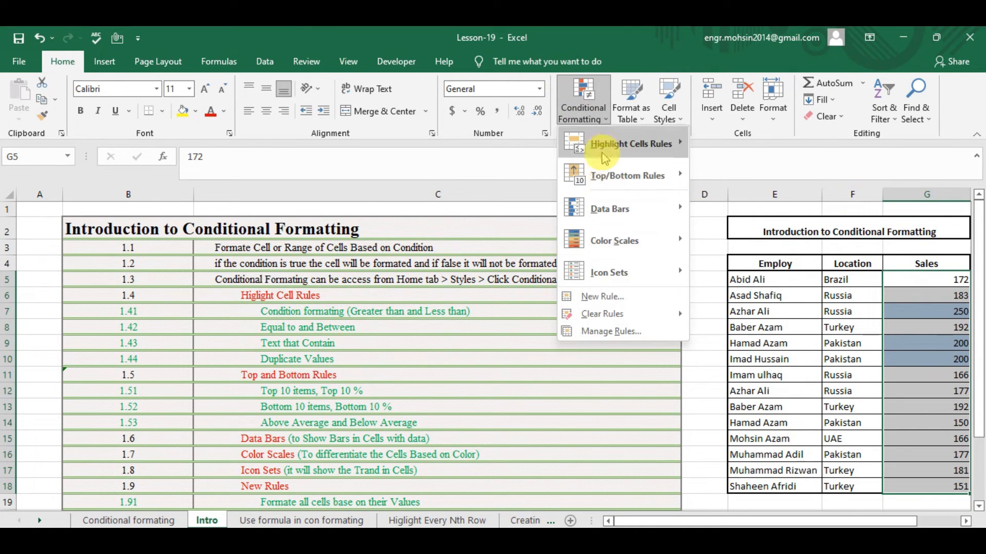
pyautogui.moveTo(607, 177)
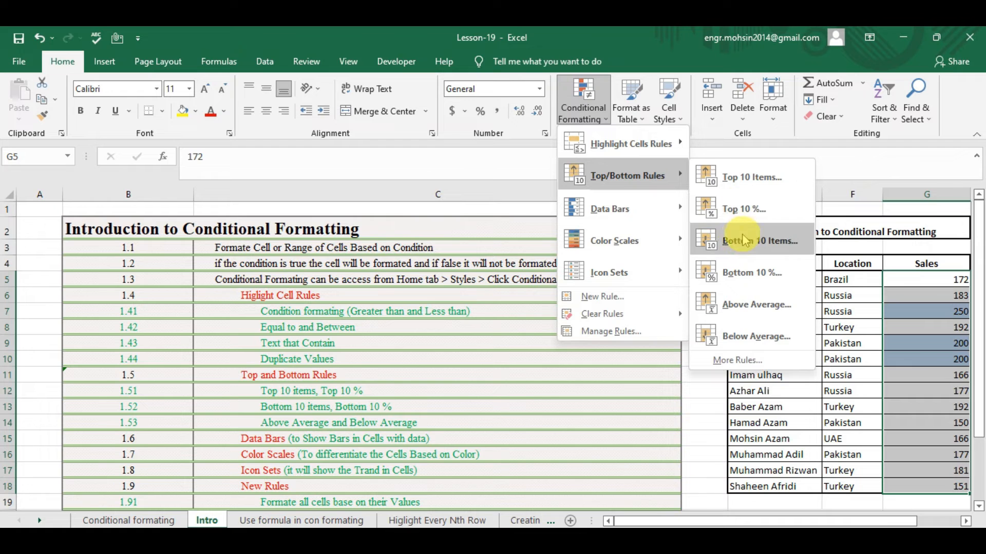
pyautogui.click(744, 269)
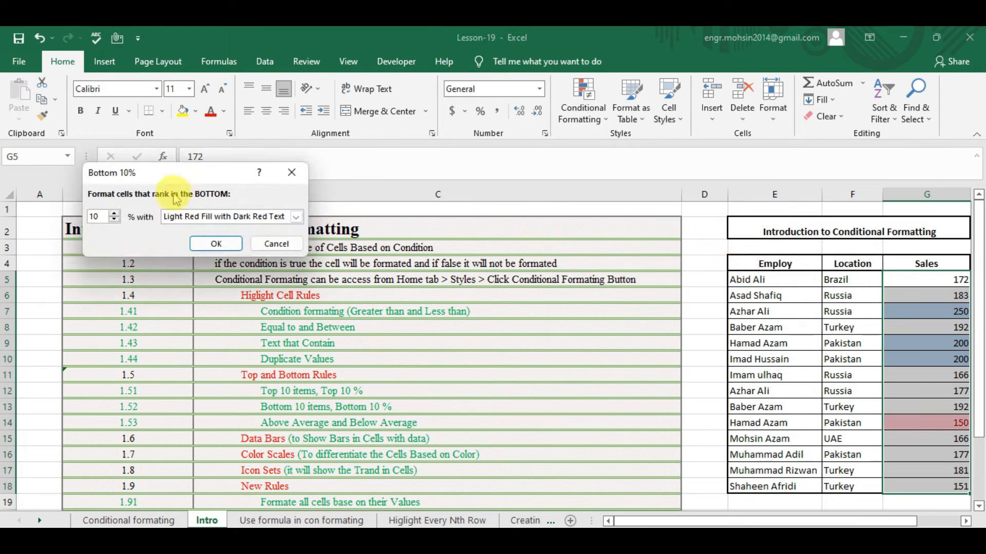
pyautogui.click(92, 218)
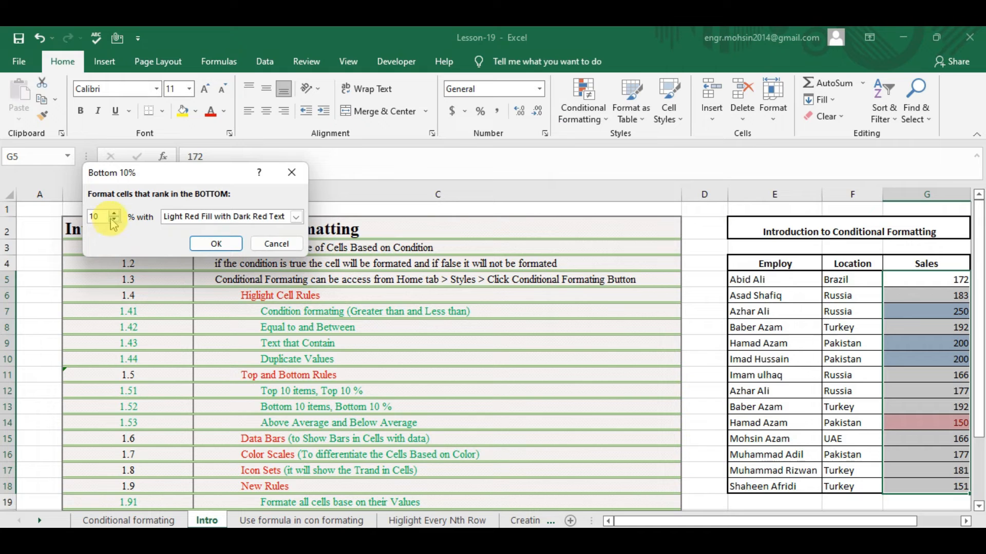
pyautogui.click(114, 221)
pyautogui.click(114, 221)
pyautogui.click(114, 221)
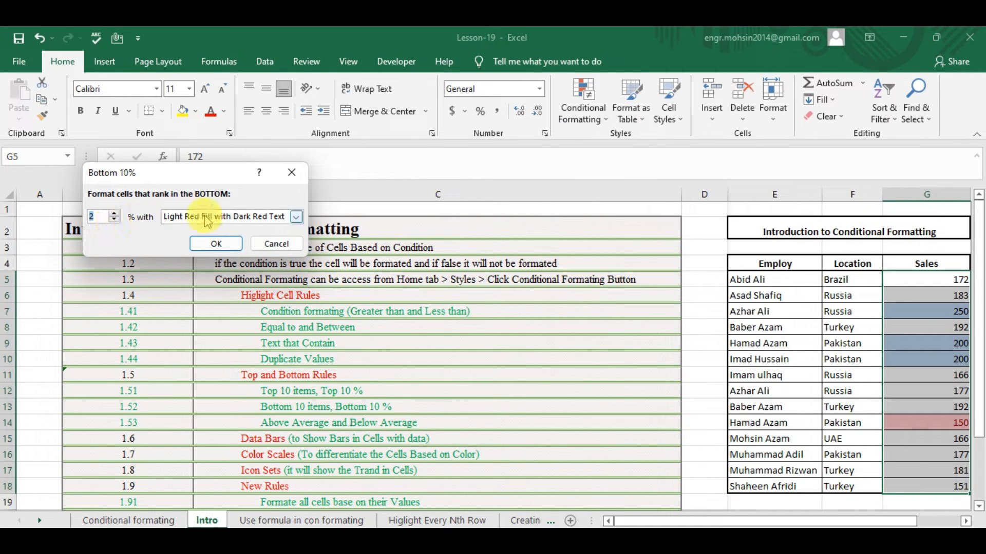
# Step: Give the bottom-percentage rule a custom format with a light green fill and apply it
pyautogui.click(297, 217)
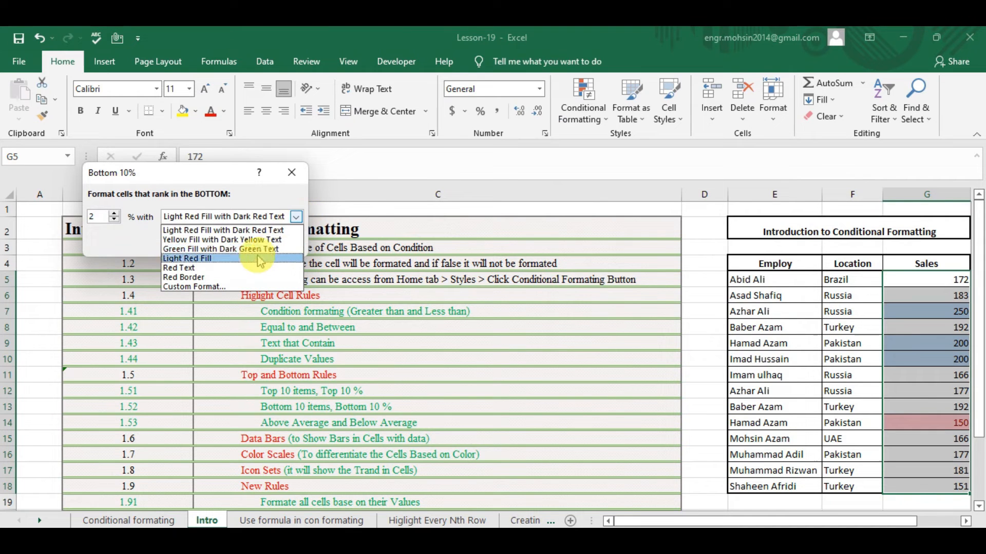
pyautogui.click(231, 287)
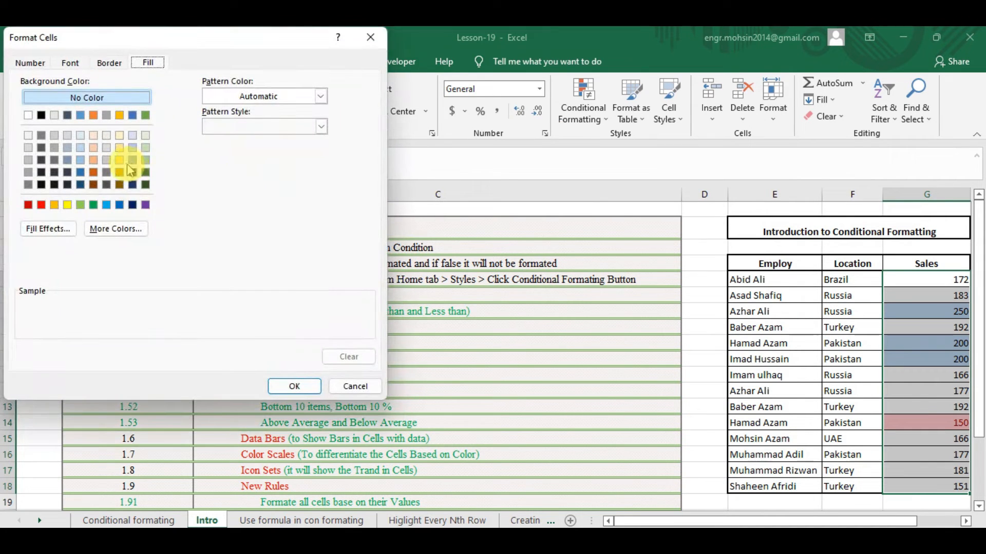
pyautogui.click(144, 160)
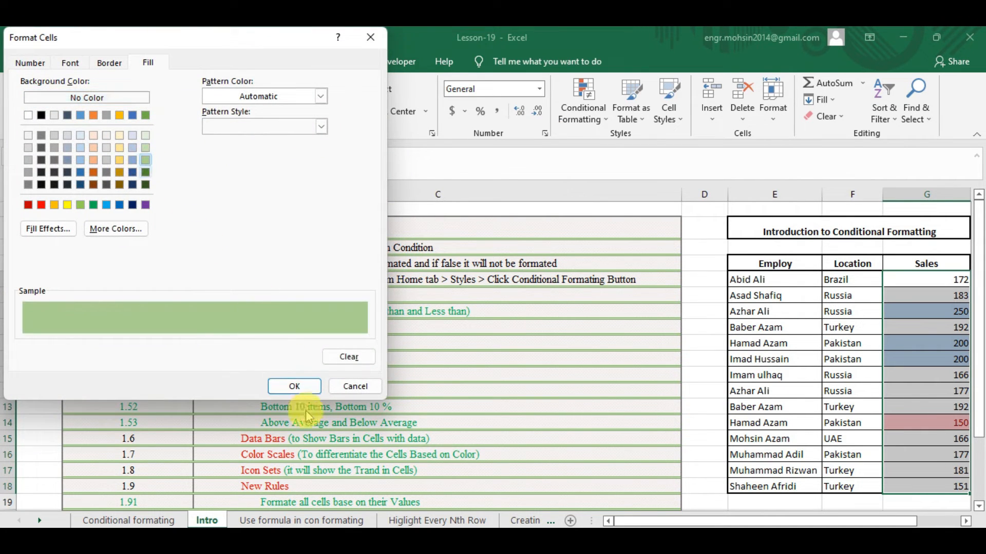
pyautogui.click(294, 386)
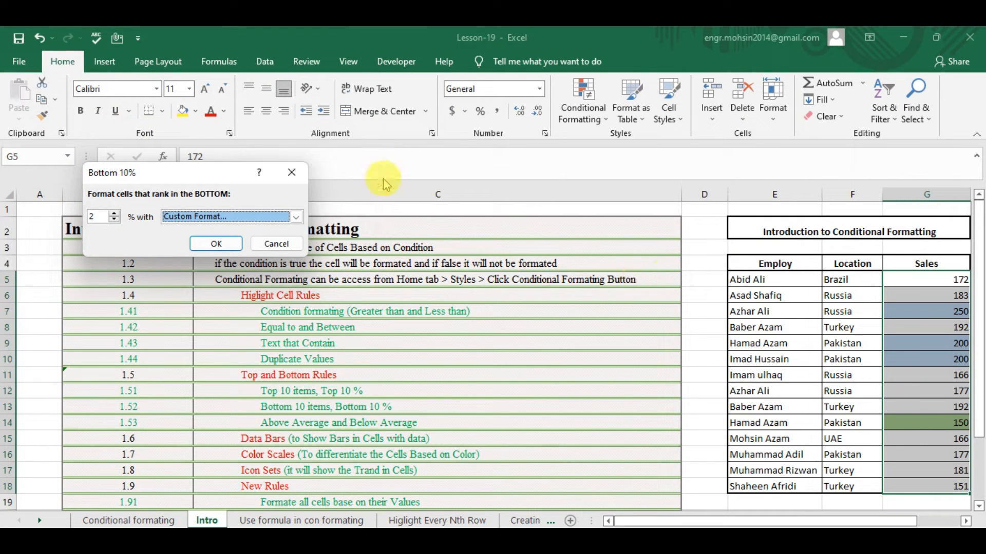
pyautogui.click(215, 246)
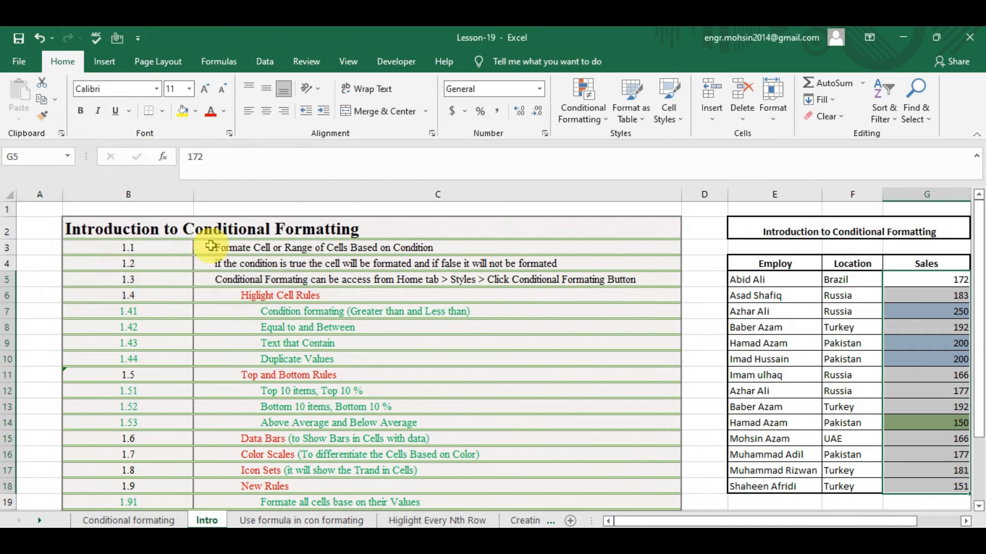
# Step: Apply an Above Average rule to the Sales cells using a custom format with a dark brown fill
pyautogui.click(581, 113)
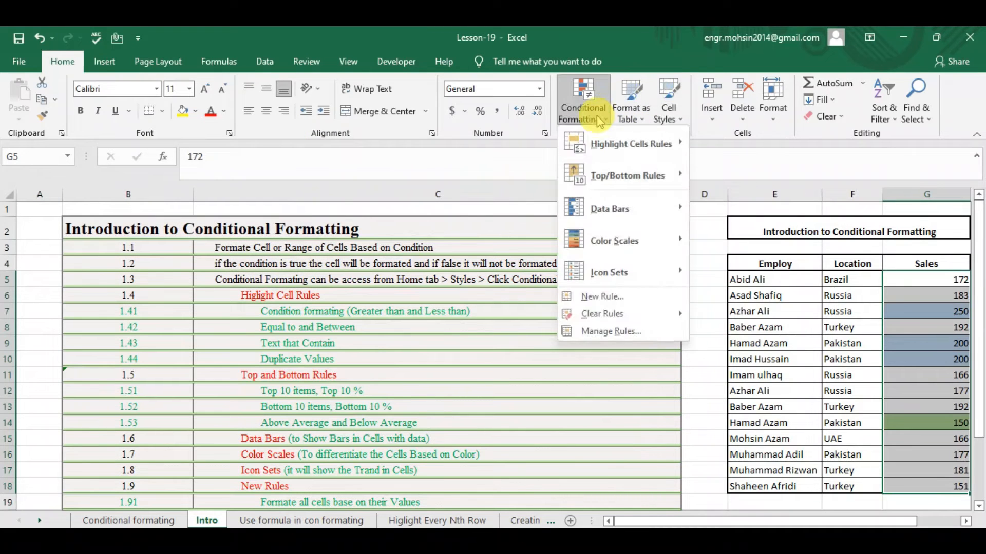
pyautogui.moveTo(615, 218)
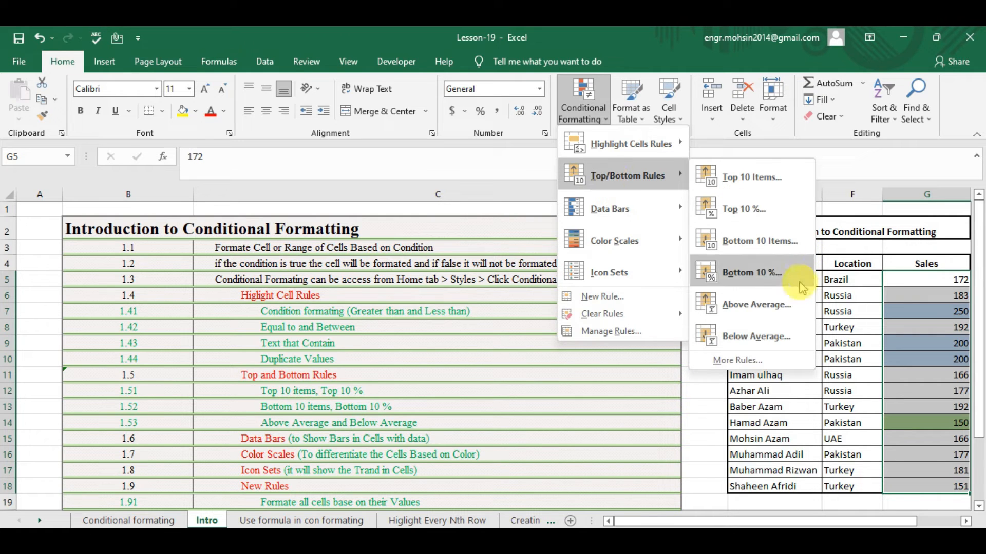
pyautogui.click(782, 310)
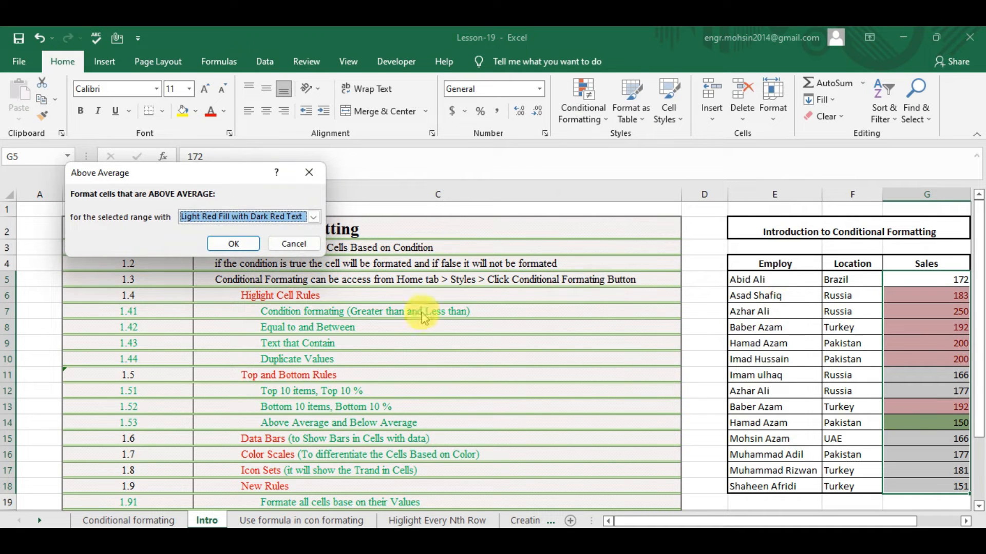
pyautogui.click(313, 217)
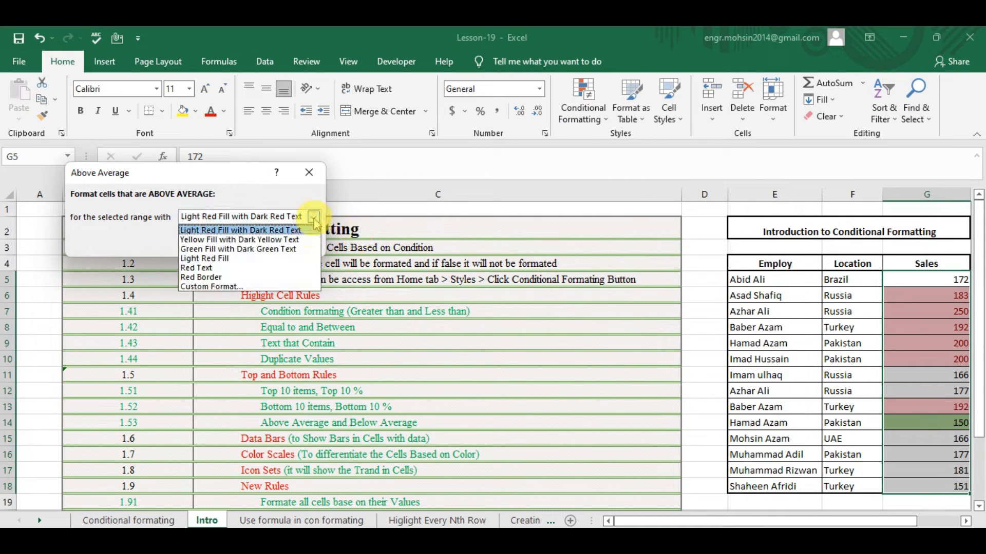
pyautogui.click(243, 289)
pyautogui.click(134, 205)
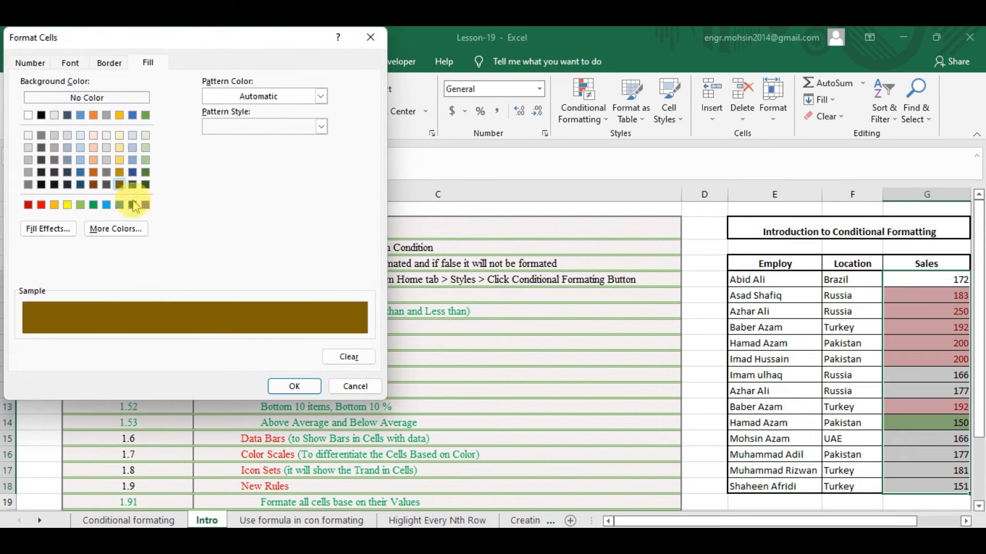
pyautogui.click(297, 387)
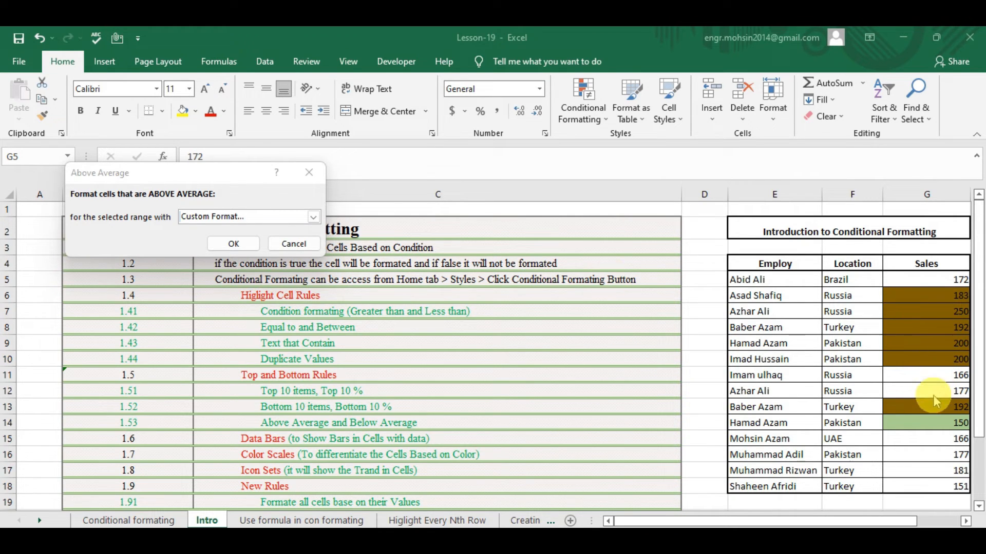
pyautogui.click(247, 242)
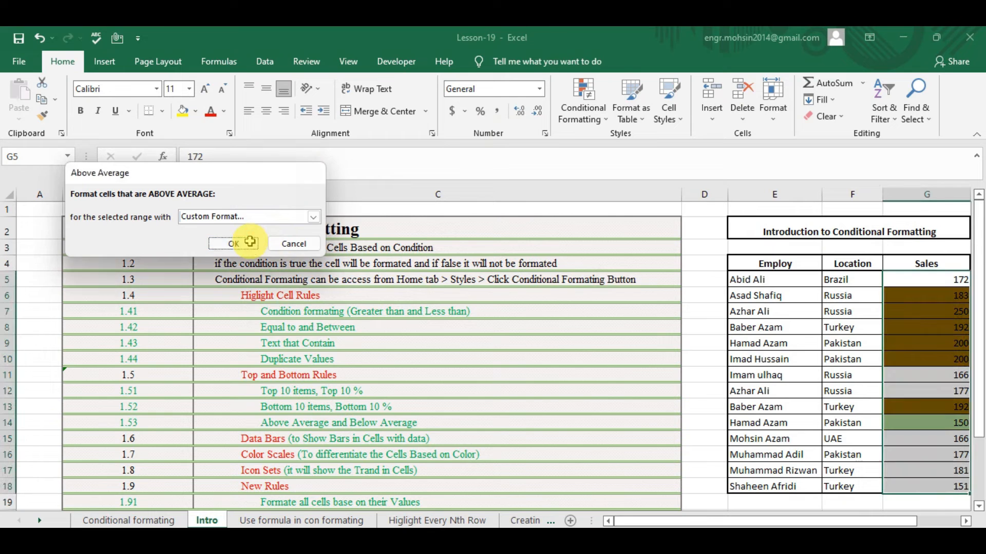
pyautogui.click(249, 241)
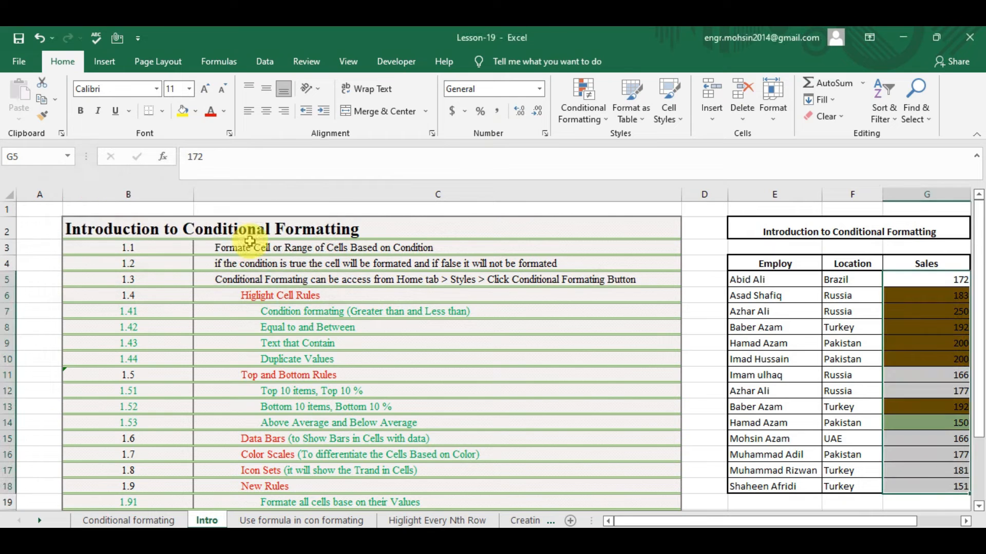
# Step: Clear all conditional formatting rules from the selected Sales cells and go to the Data Bars topic in the outline
pyautogui.click(597, 109)
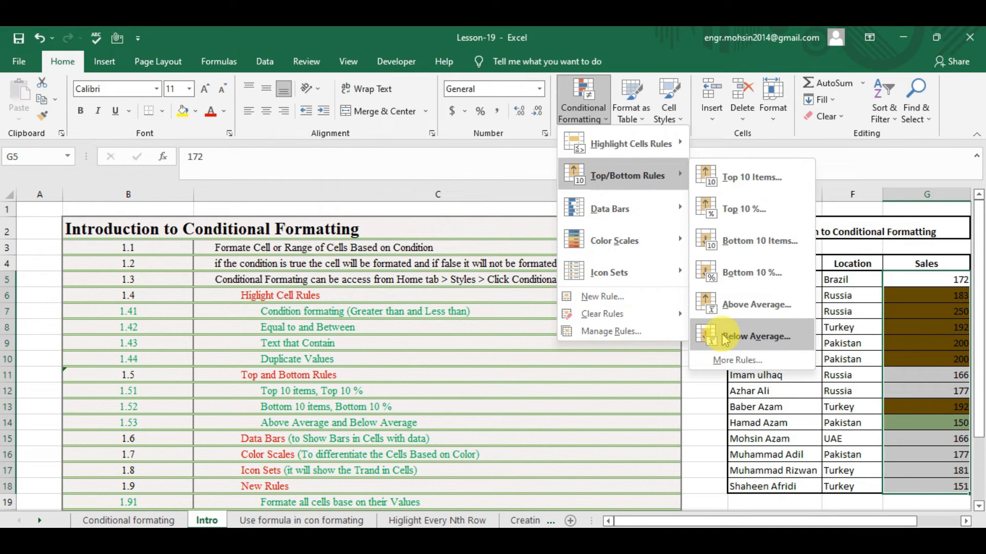
pyautogui.moveTo(600, 319)
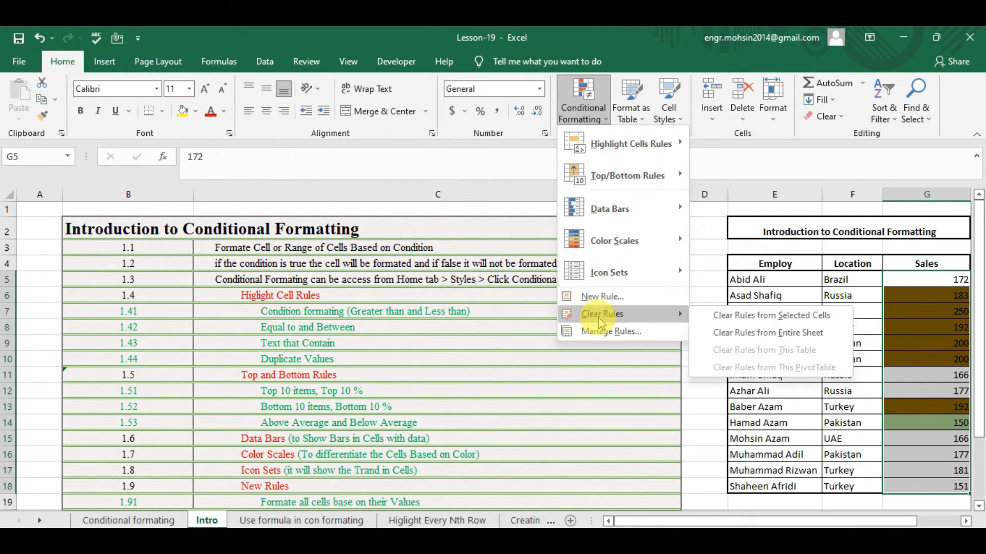
pyautogui.click(709, 319)
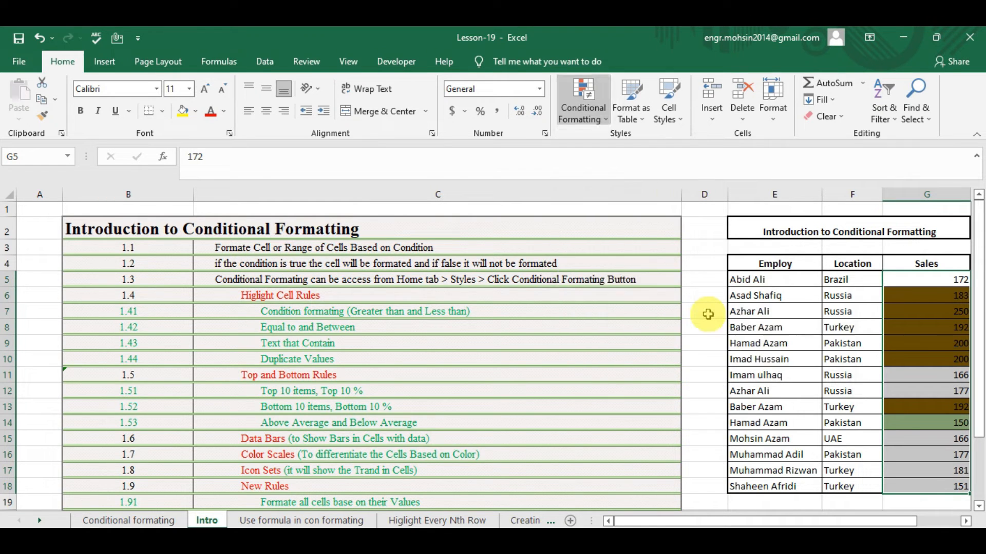
pyautogui.click(319, 407)
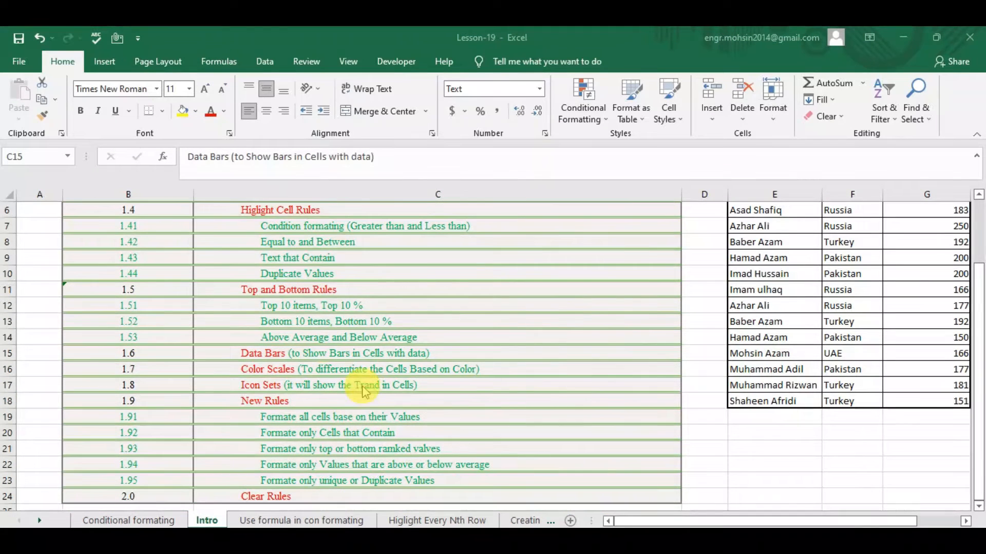
pyautogui.click(331, 355)
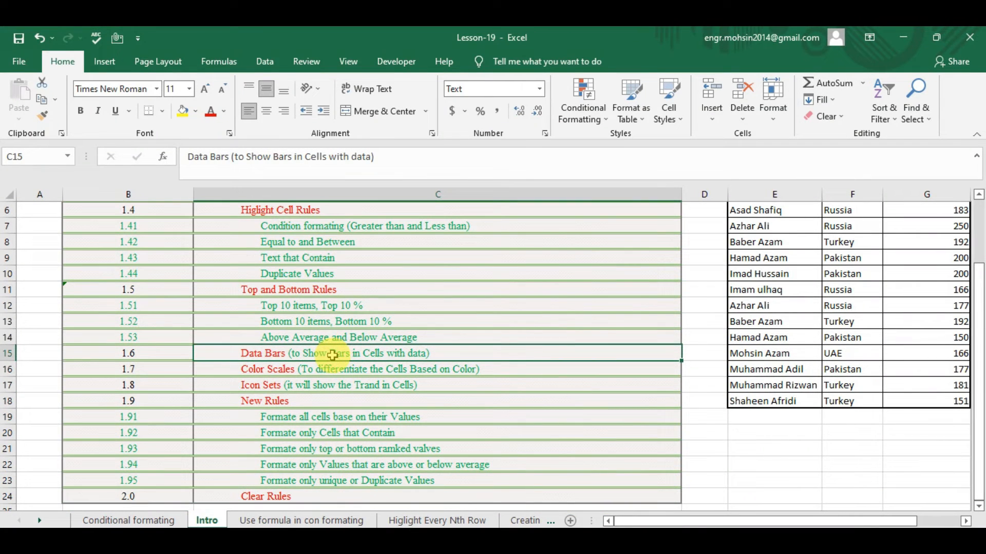
# Step: Apply light blue solid-fill data bars to the Sales values in G5:G18
pyautogui.click(803, 305)
pyautogui.press('Right')
pyautogui.press('Right')
pyautogui.press('Up')
pyautogui.press('Up')
pyautogui.press('Up')
pyautogui.press('Up')
pyautogui.press('Up')
pyautogui.press('Up')
pyautogui.press('Up')
pyautogui.press('Up')
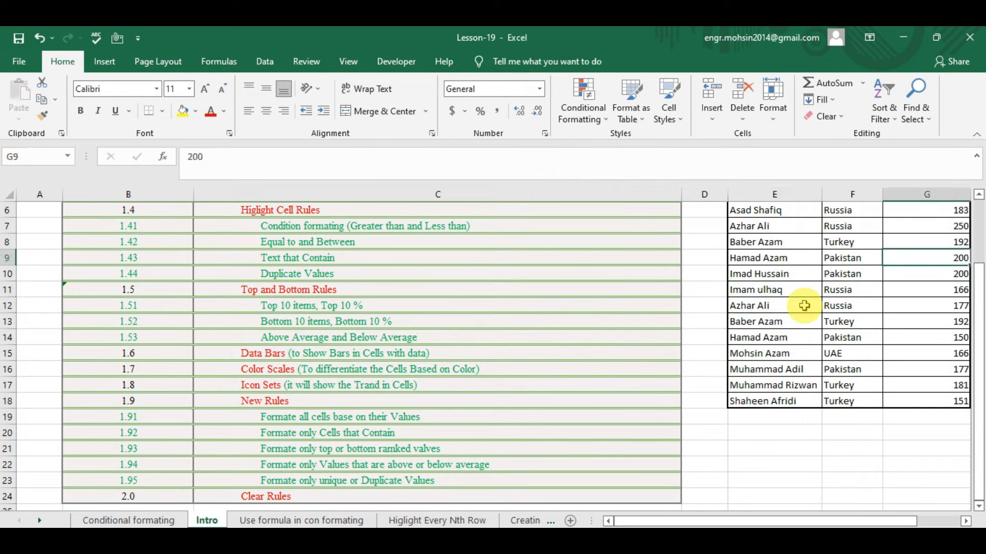
pyautogui.press('Down')
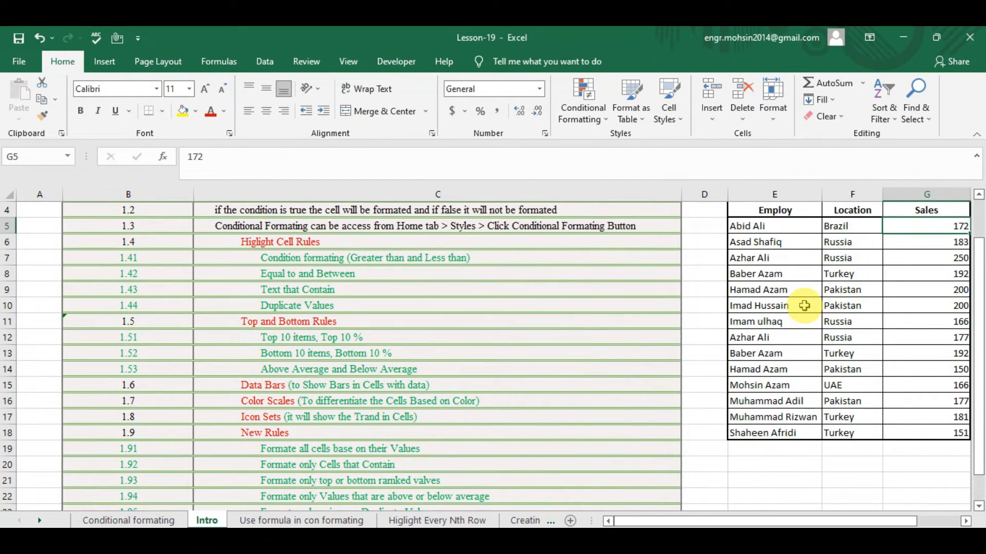
pyautogui.hotkey('shift', 'Down')
pyautogui.hotkey('ctrl', 'shift', 'Down')
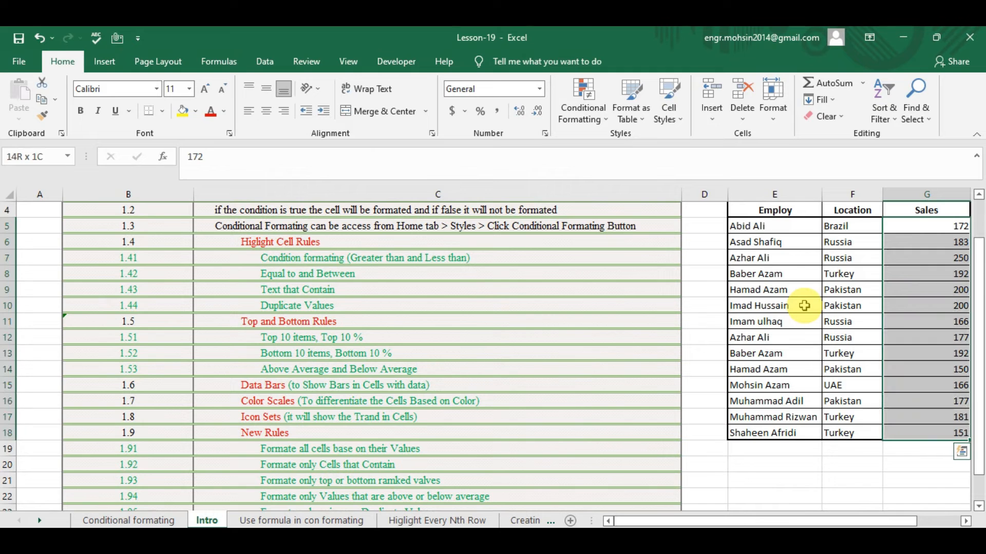
pyautogui.click(588, 119)
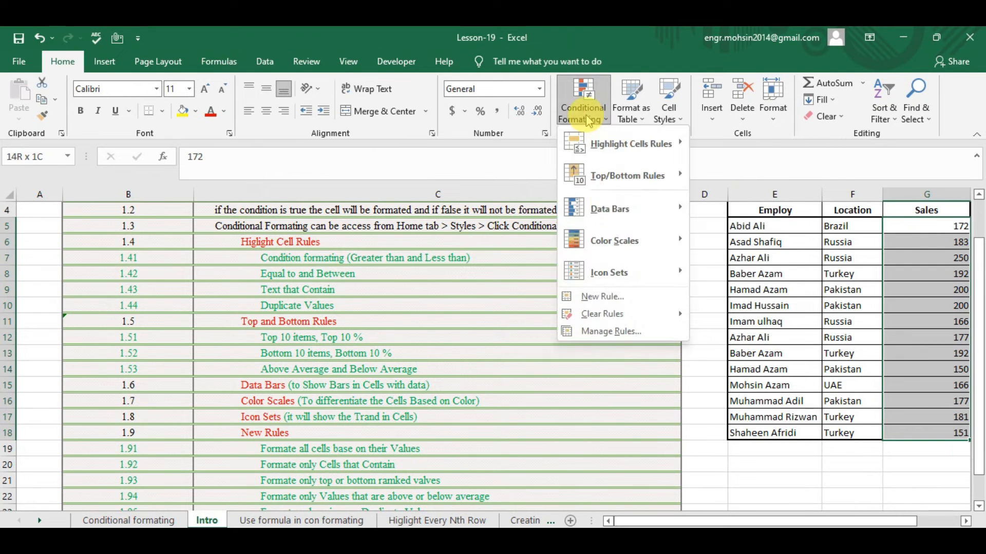
pyautogui.moveTo(611, 222)
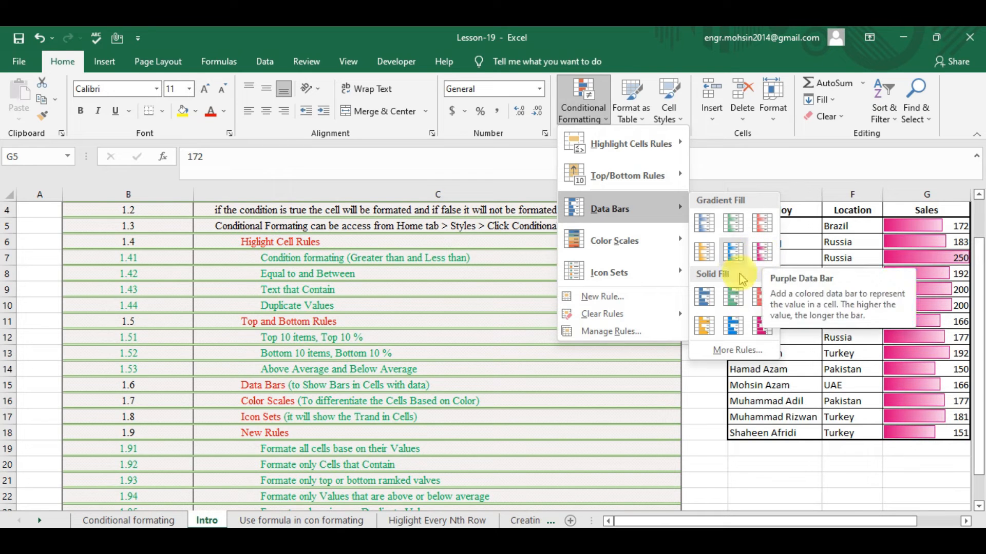
pyautogui.click(732, 327)
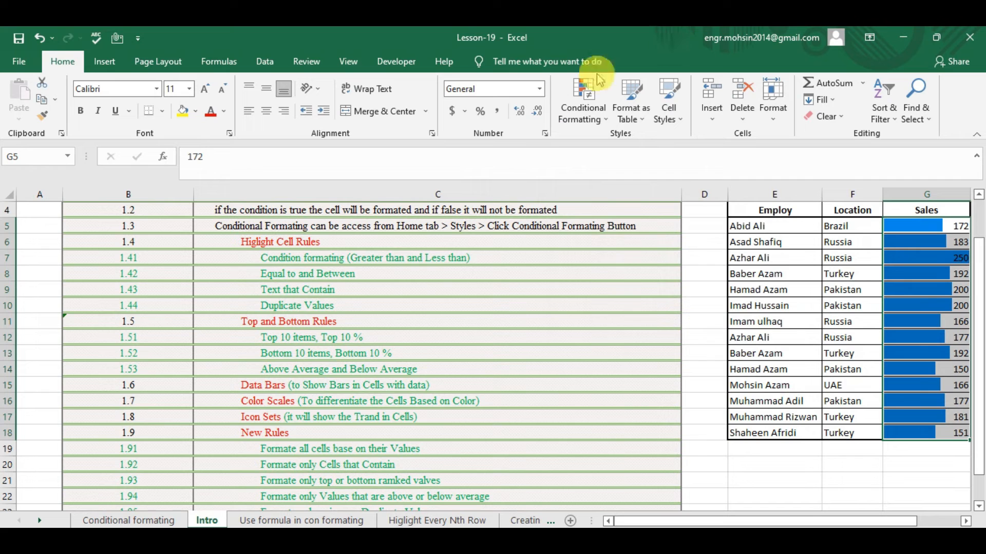
# Step: Clear the data bar rule from the selected Sales cells
pyautogui.click(584, 111)
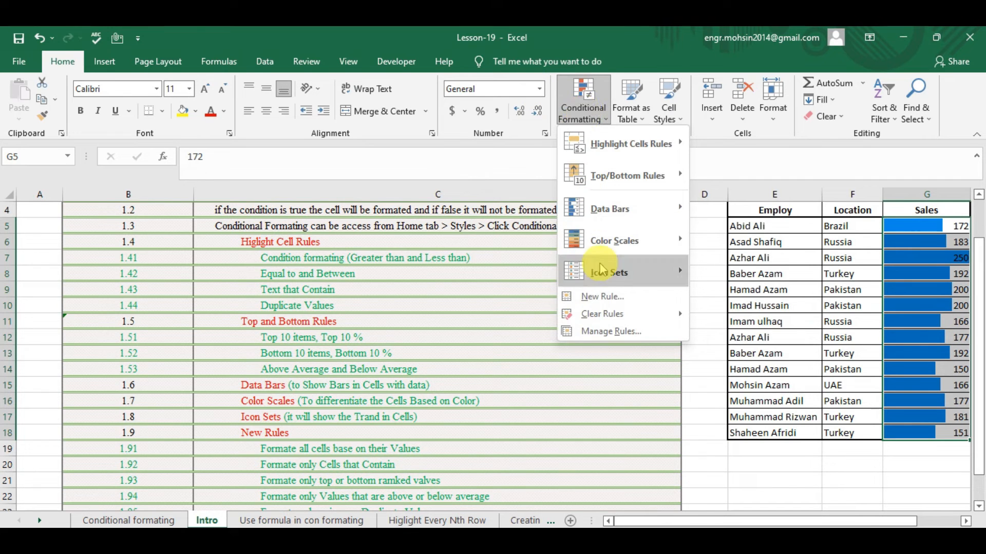
pyautogui.moveTo(626, 314)
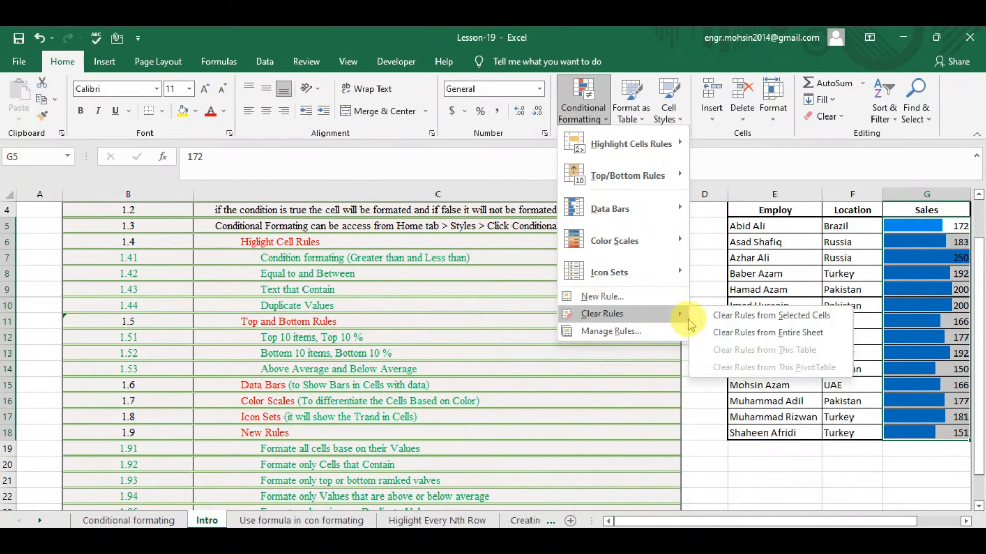
pyautogui.click(711, 316)
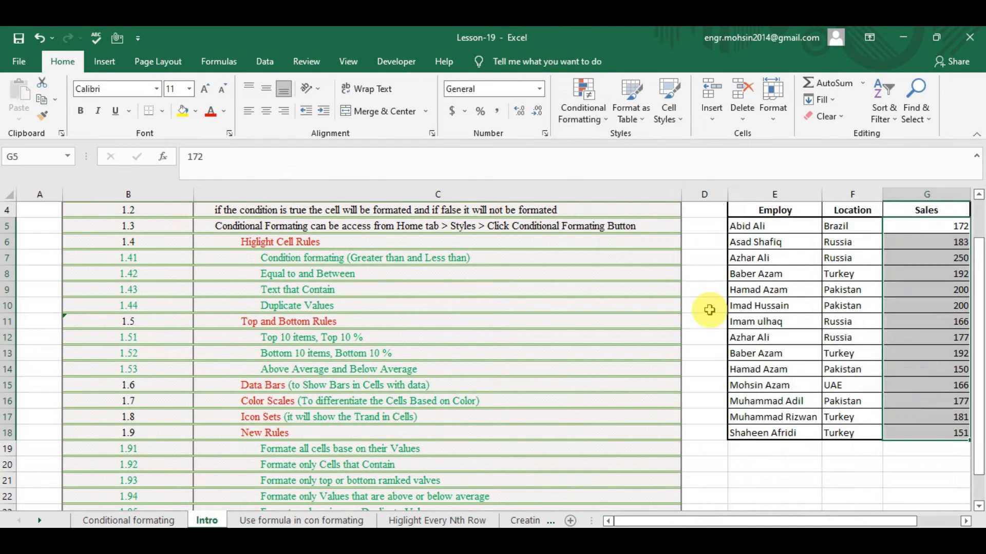
# Step: Apply the Green - Yellow - Red color scale to the selected Sales cells
pyautogui.click(578, 122)
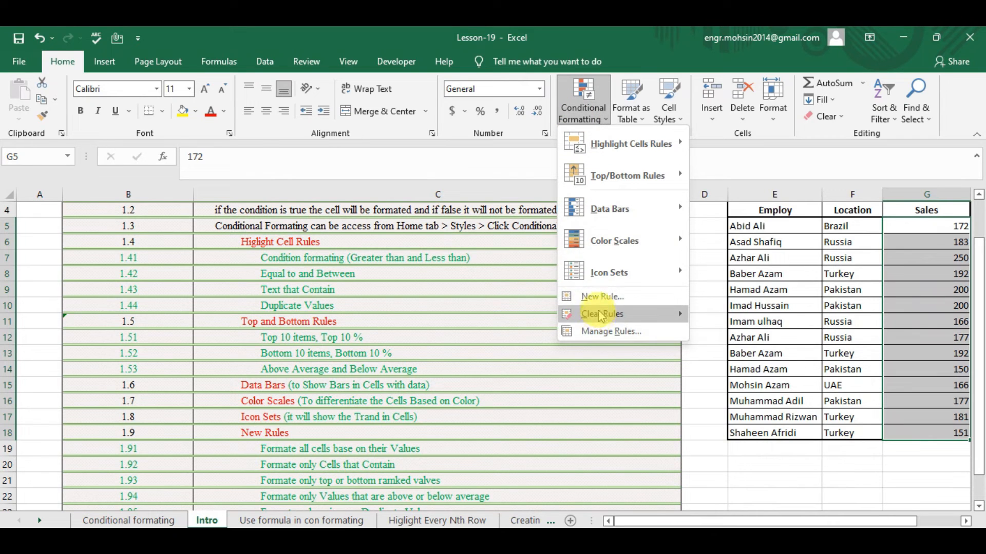
pyautogui.moveTo(608, 242)
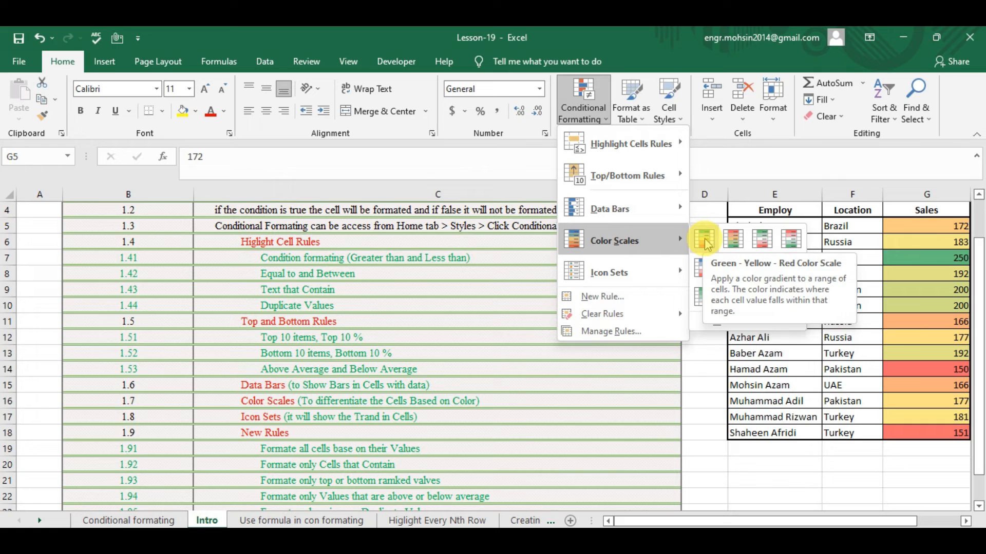
pyautogui.click(704, 240)
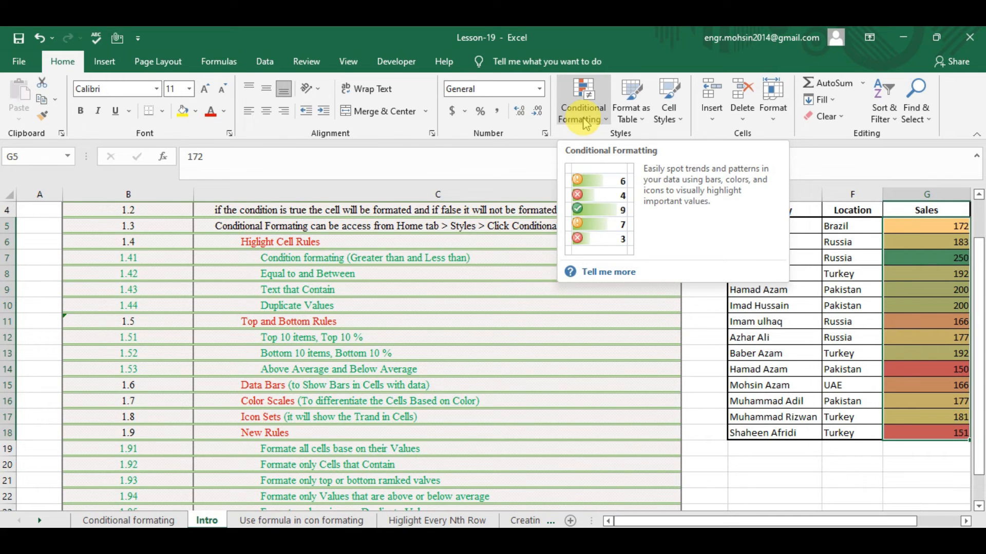
# Step: Clear the color scale rule from the selected Sales cells
pyautogui.click(584, 123)
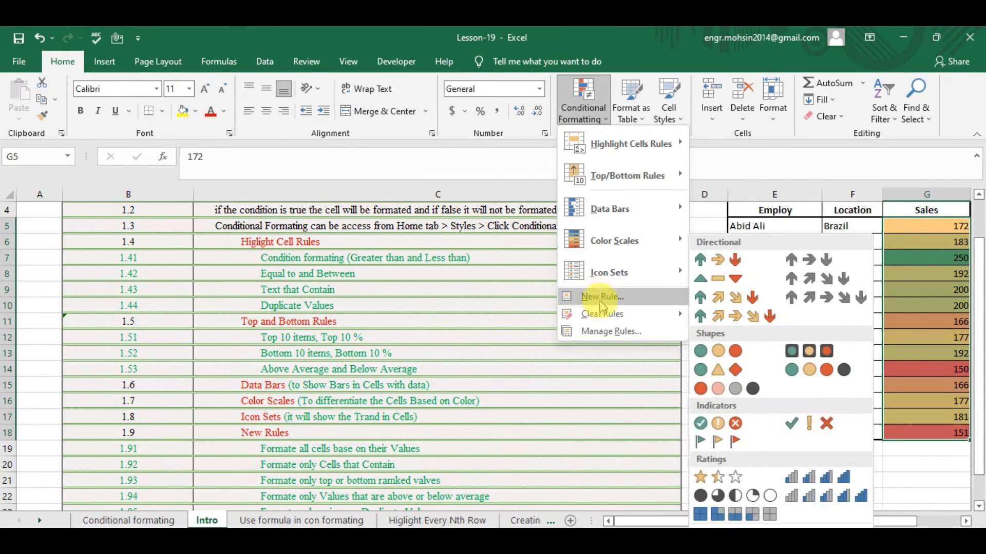
pyautogui.moveTo(602, 313)
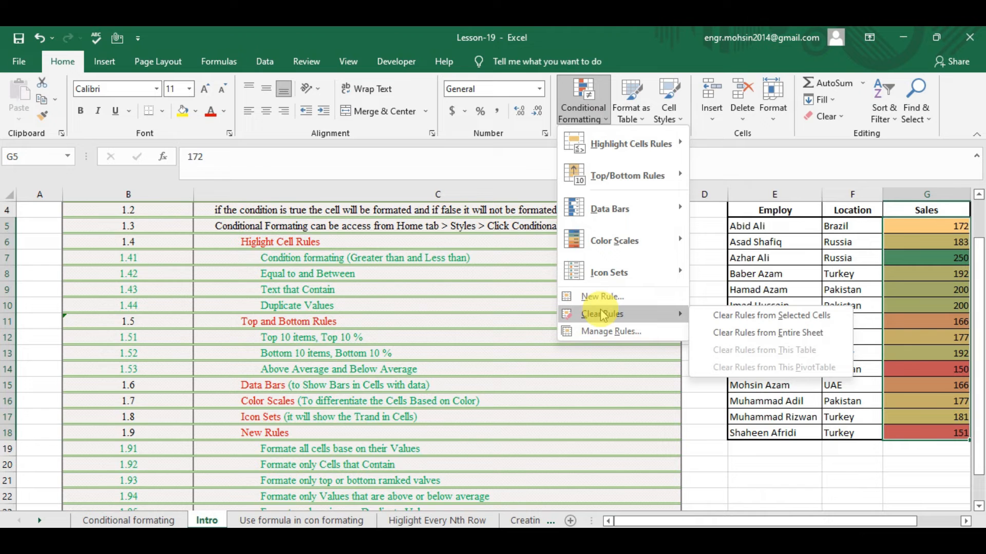
pyautogui.click(714, 316)
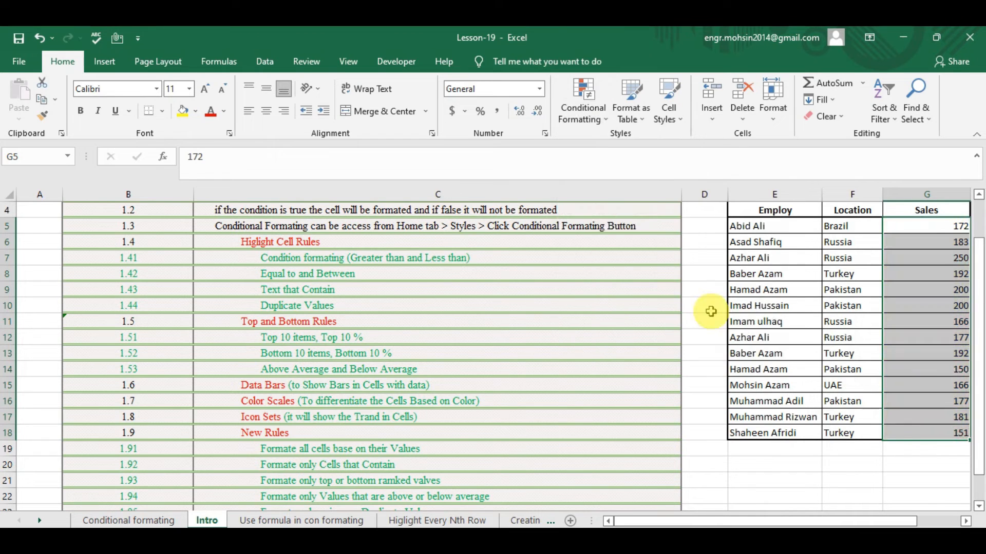
# Step: Look through the icon set options for the Sales cells without applying one
pyautogui.click(579, 121)
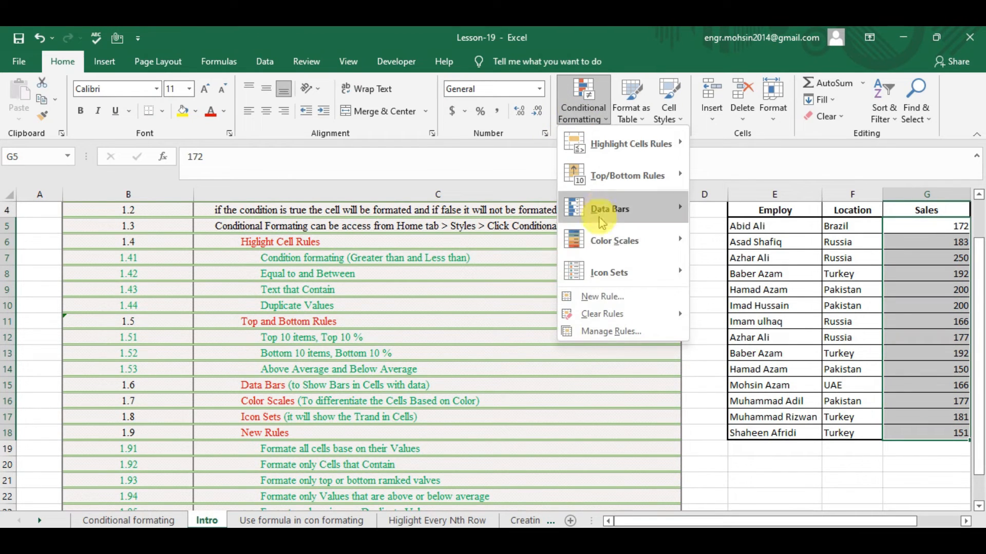
pyautogui.moveTo(602, 275)
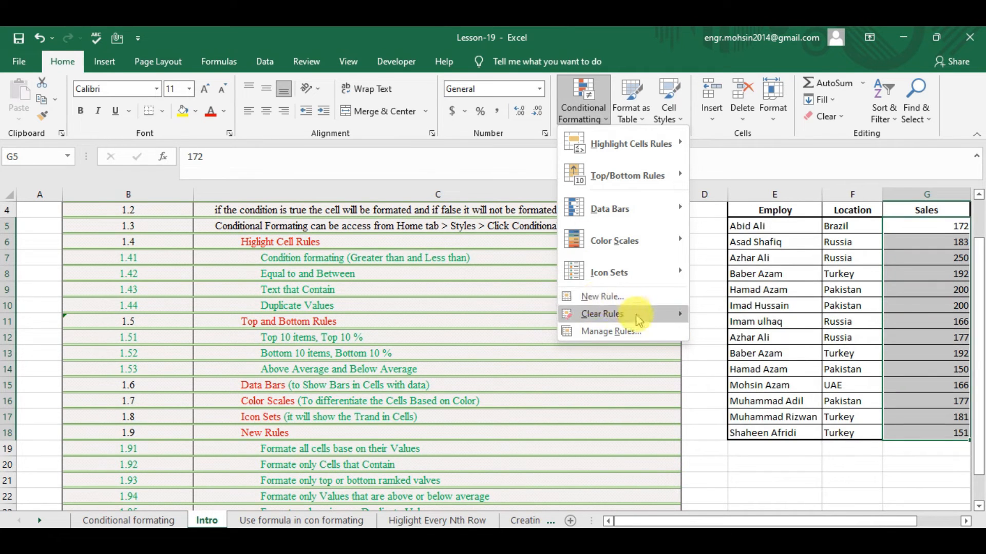
pyautogui.click(401, 432)
# Step: Review the outline topics from New Rules down to Clear Rules, ending on the New Rules cell C18
pyautogui.click(385, 434)
pyautogui.press('Down')
pyautogui.press('Down')
pyautogui.press('Down')
pyautogui.press('Down')
pyautogui.press('Down')
pyautogui.press('Down')
pyautogui.press('Down')
pyautogui.press('Down')
pyautogui.press('Up')
pyautogui.press('Up')
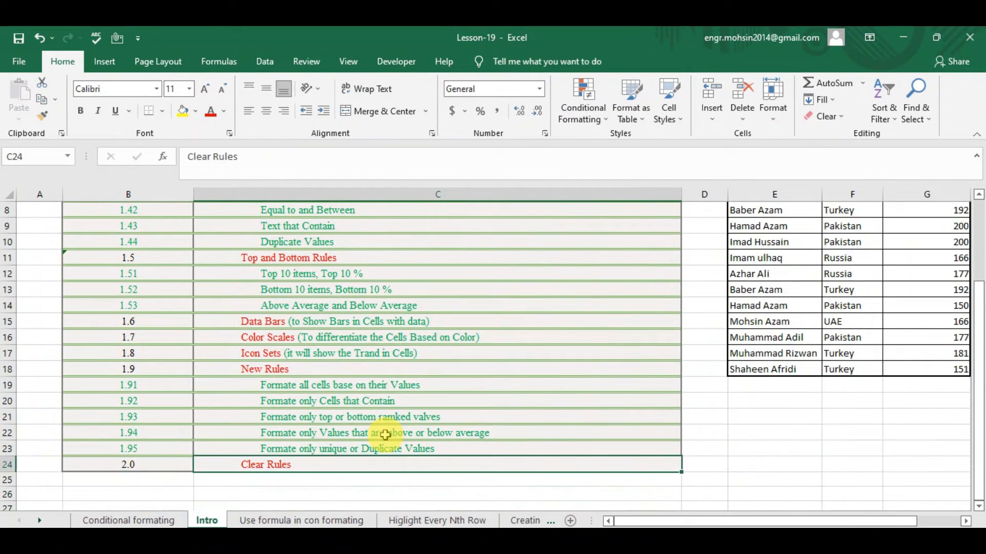
pyautogui.press('Up')
pyautogui.press('Up')
pyautogui.press('Up')
pyautogui.press('Up')
pyautogui.press('Up')
pyautogui.press('Up')
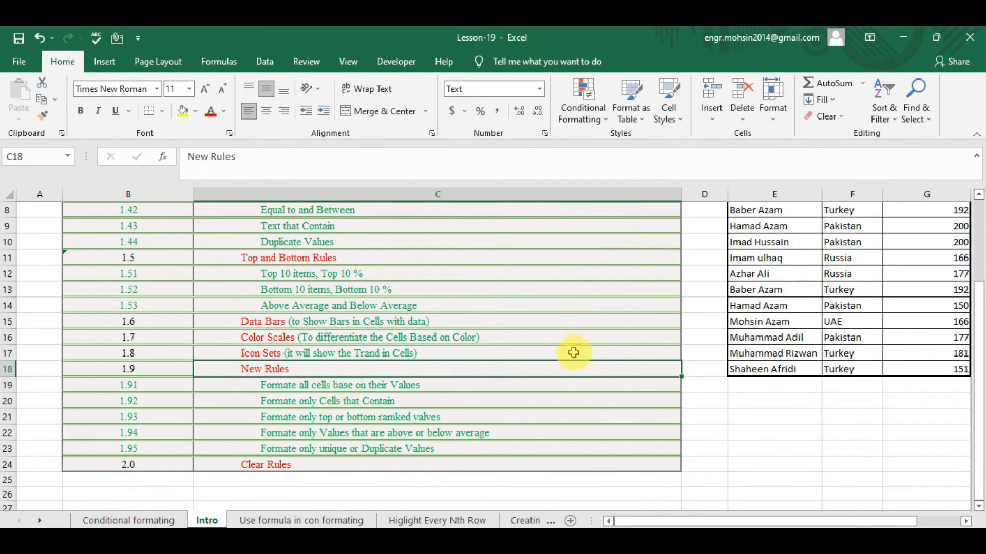
# Step: Start a new conditional formatting rule and move its dialog toward the middle of the sheet
pyautogui.click(583, 110)
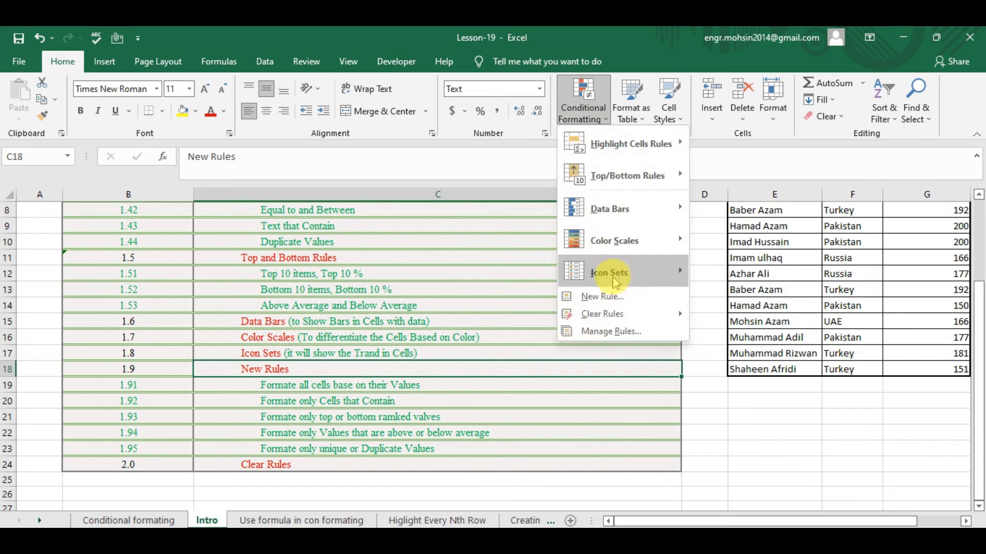
pyautogui.click(611, 298)
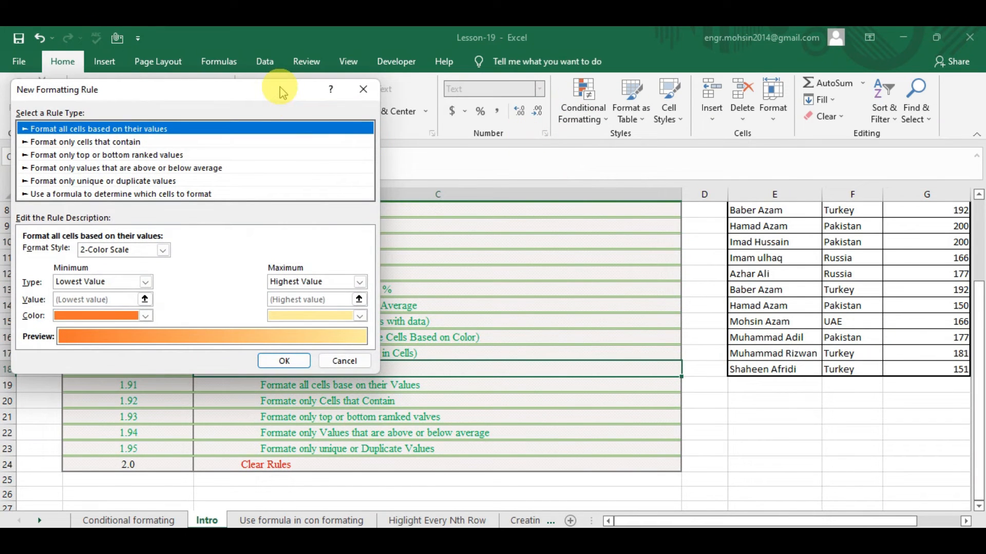
pyautogui.moveTo(280, 90); pyautogui.dragTo(552, 108)
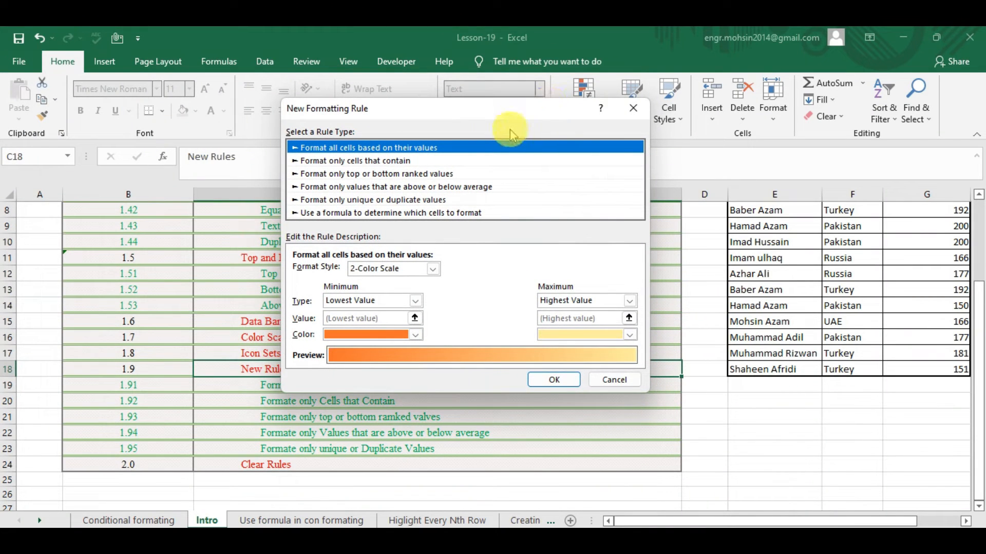
# Step: Examine the settings of each available rule type, ending on "Format all cells based on their values"
pyautogui.click(355, 160)
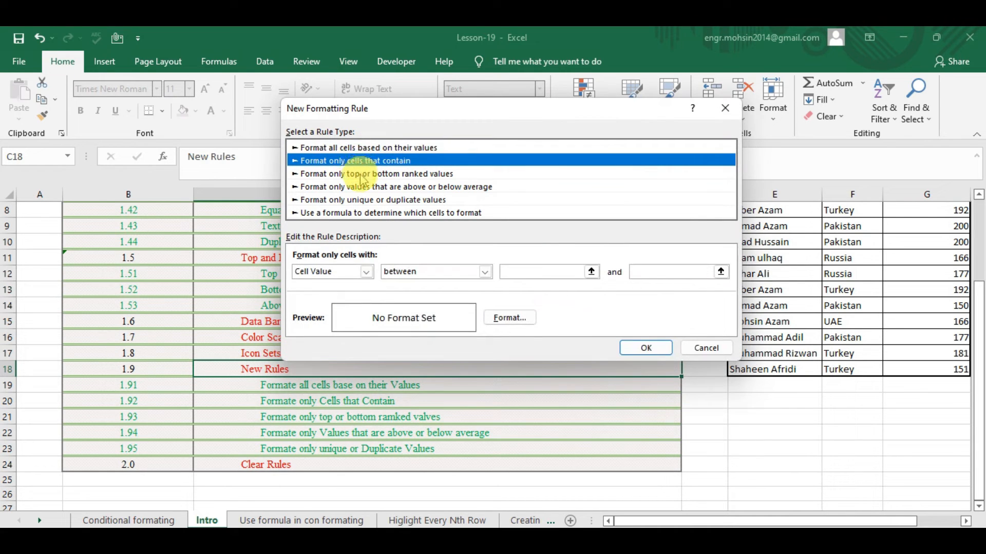
pyautogui.click(360, 173)
pyautogui.click(365, 188)
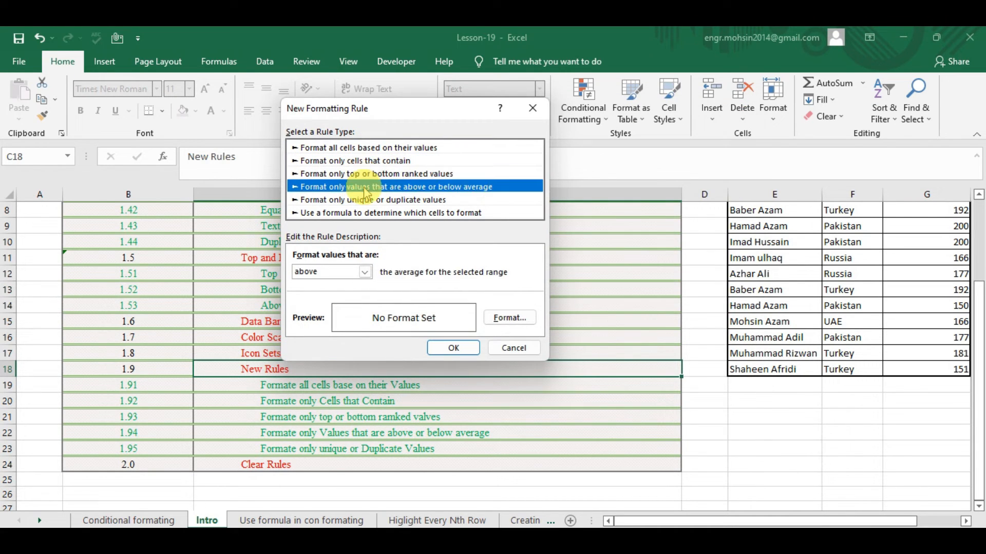
pyautogui.click(367, 202)
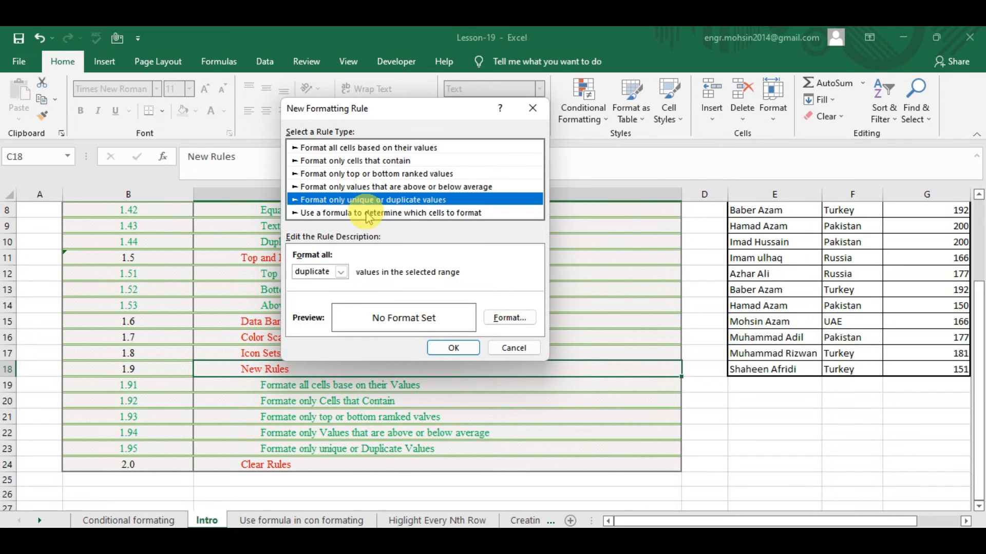
pyautogui.click(367, 215)
pyautogui.click(359, 149)
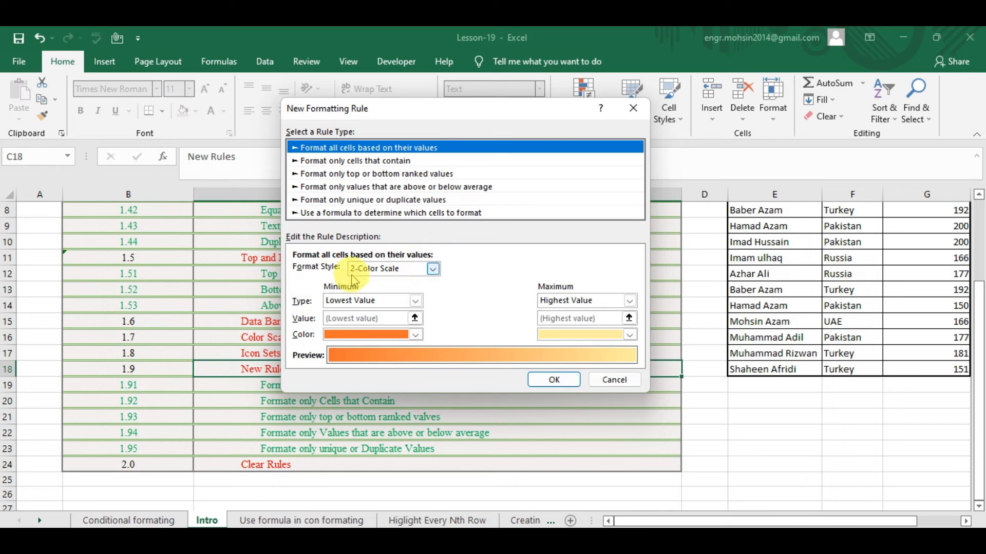
# Step: Set the new rule's format style to 3-Color Scale and its minimum color to yellow
pyautogui.click(429, 269)
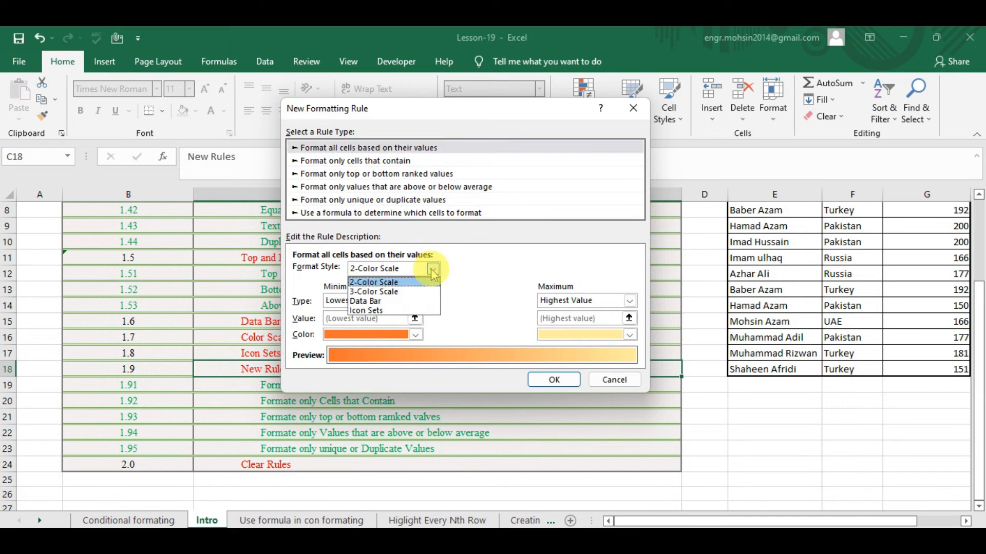
pyautogui.click(406, 296)
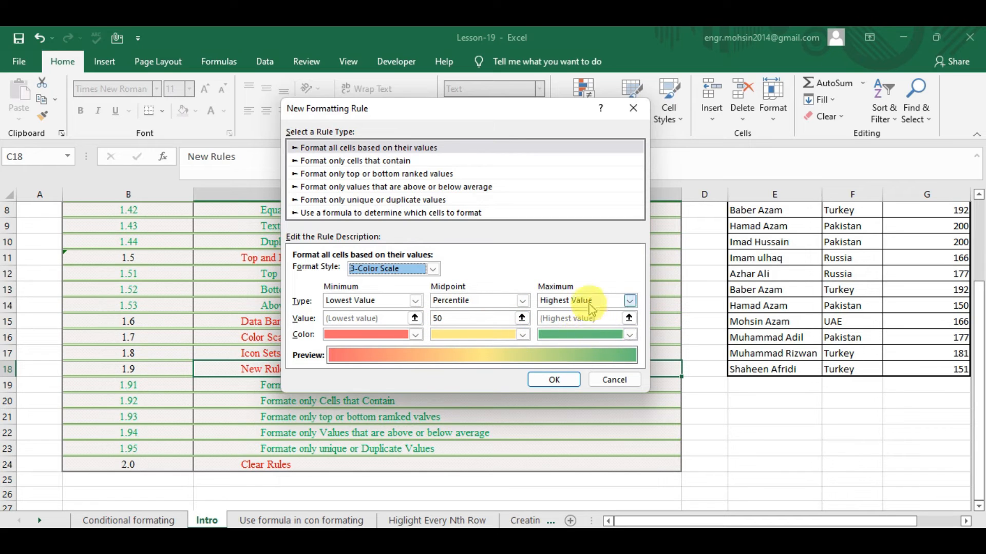
pyautogui.click(416, 334)
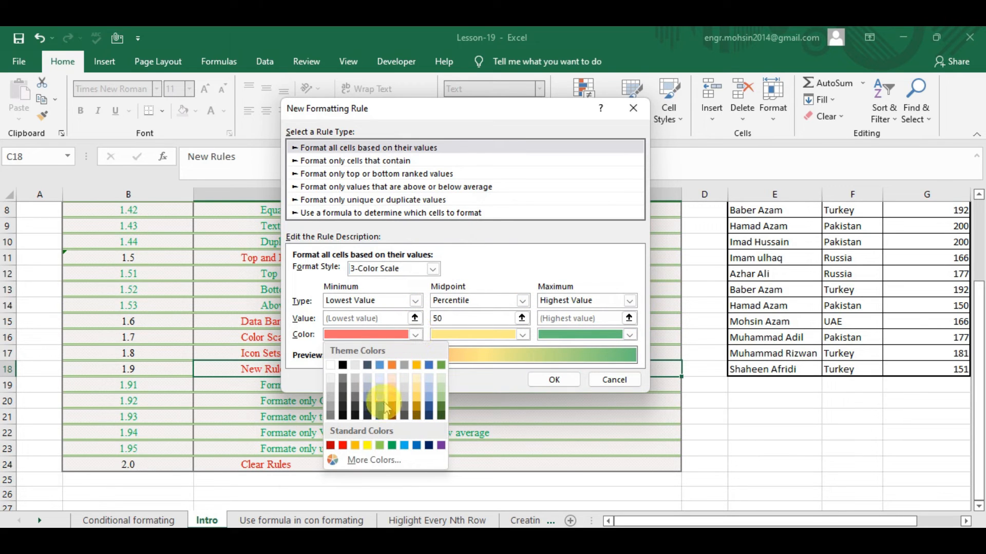
pyautogui.click(370, 445)
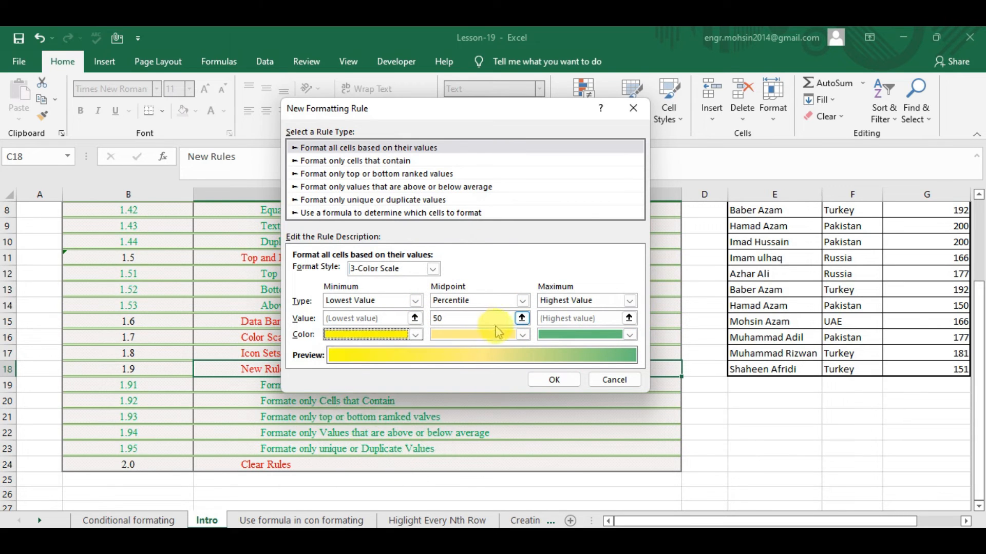
# Step: Set the midpoint color of the 3-Color Scale rule to blue and apply the rule
pyautogui.click(523, 335)
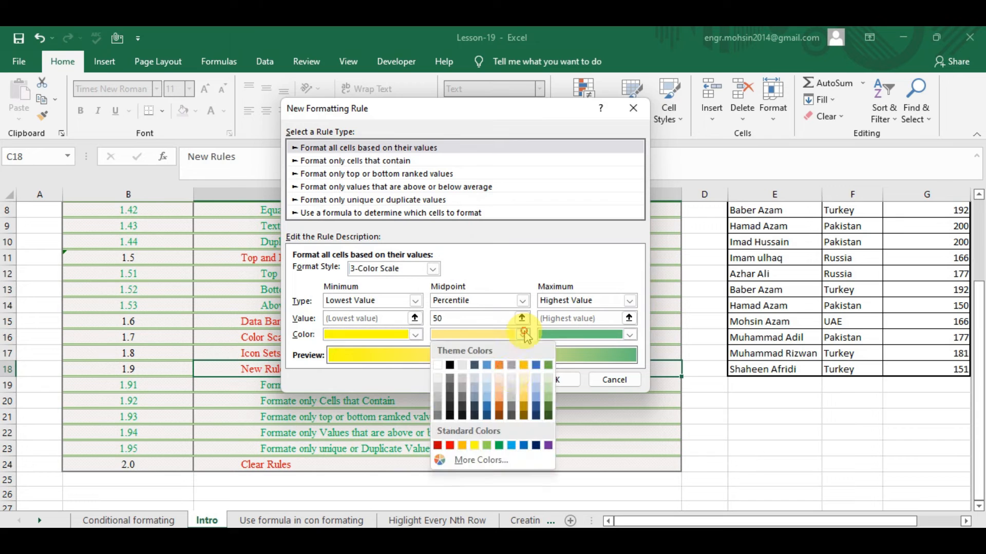
pyautogui.click(486, 410)
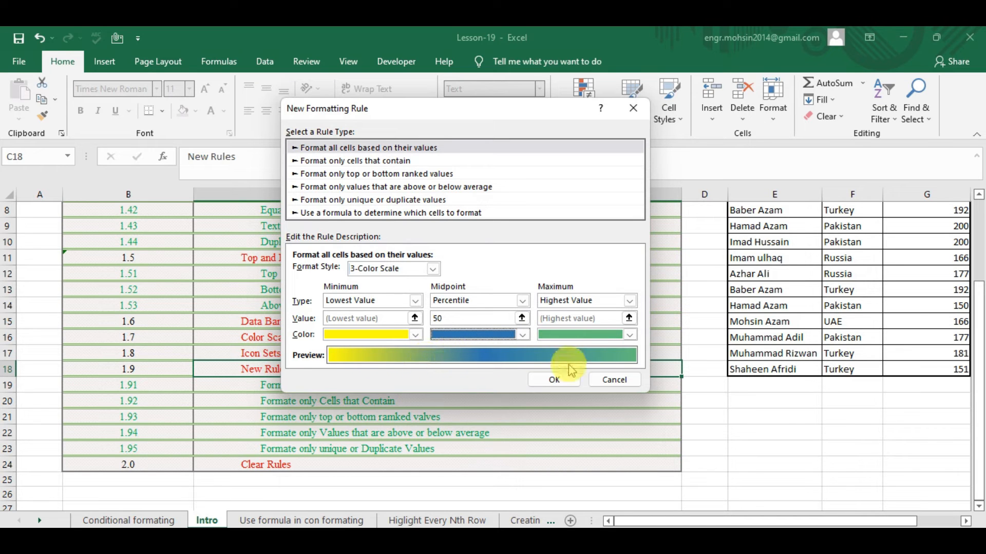
pyautogui.click(554, 380)
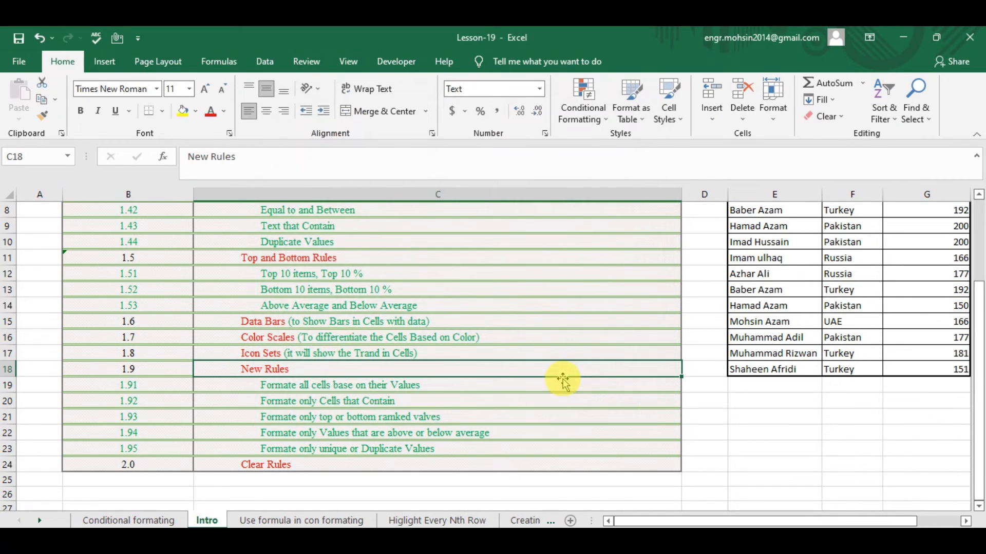
# Step: Select all the values in the Sales column, from G5 down to G18
pyautogui.click(905, 269)
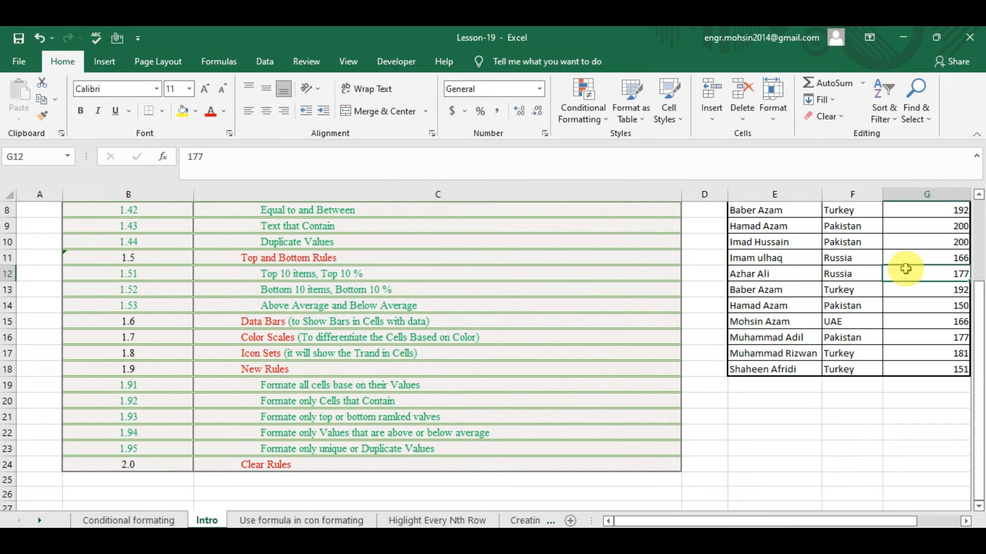
pyautogui.press('Up')
pyautogui.press('Up')
pyautogui.press('Up')
pyautogui.press('Up')
pyautogui.press('Up')
pyautogui.press('Up')
pyautogui.press('Up')
pyautogui.press('Up')
pyautogui.press('Up')
pyautogui.press('Up')
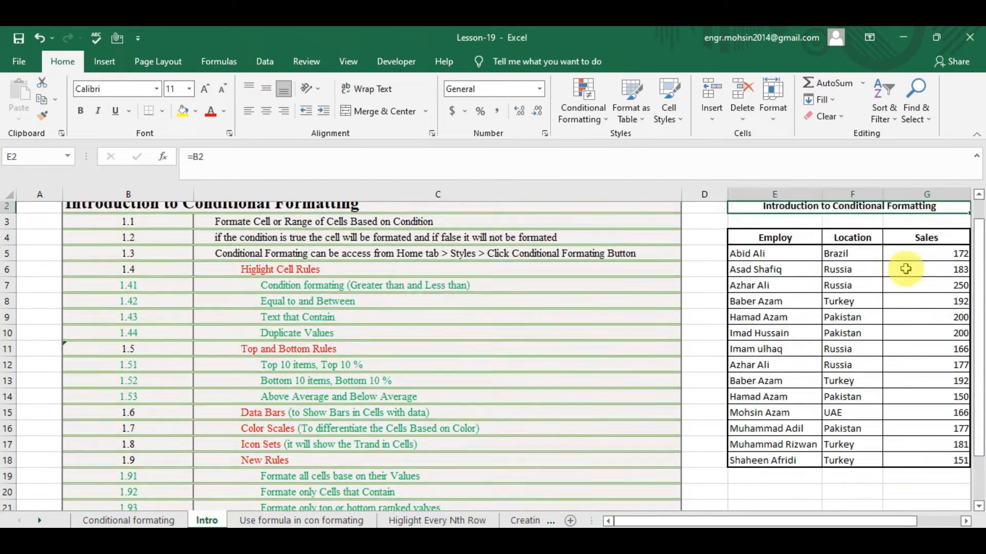
pyautogui.press('Down')
pyautogui.press('Down')
pyautogui.press('Down')
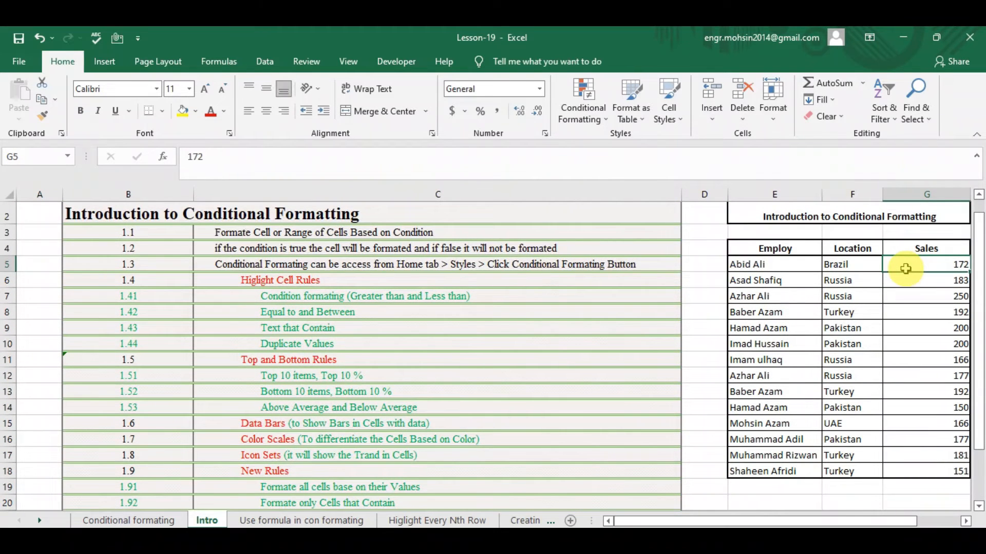
pyautogui.hotkey('ctrl', 'shift', 'Down')
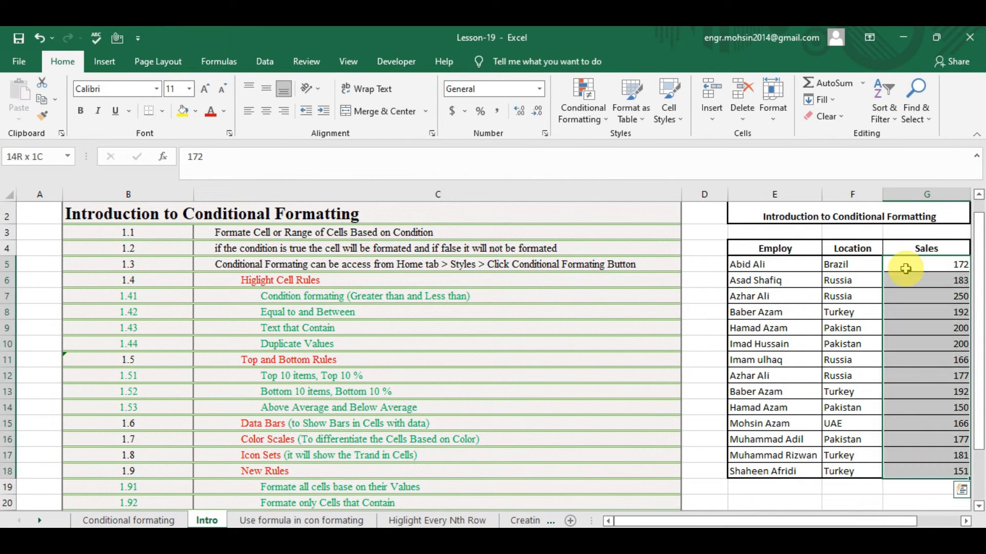
# Step: Start a new conditional formatting rule for the selected sales values, using the Icon Sets format style
pyautogui.click(598, 99)
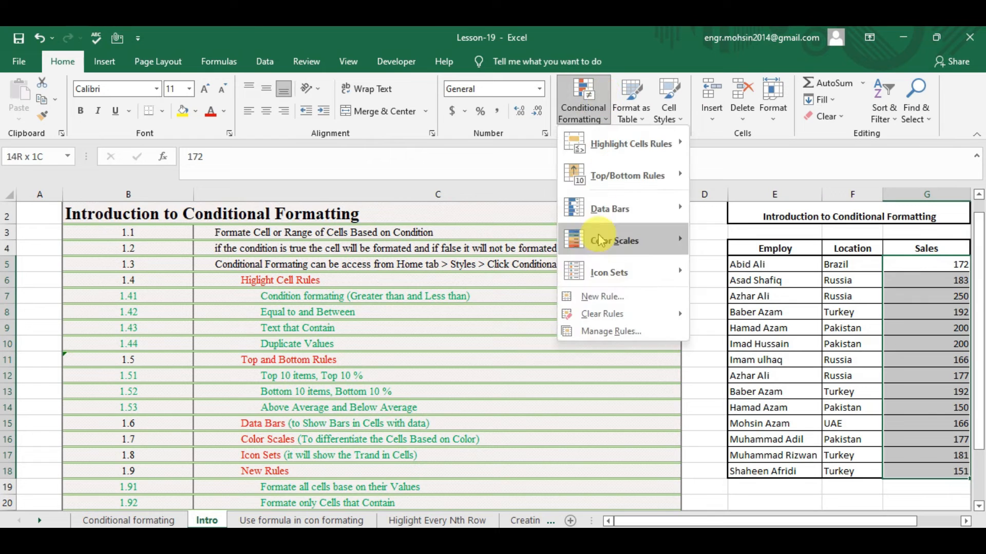
pyautogui.click(599, 297)
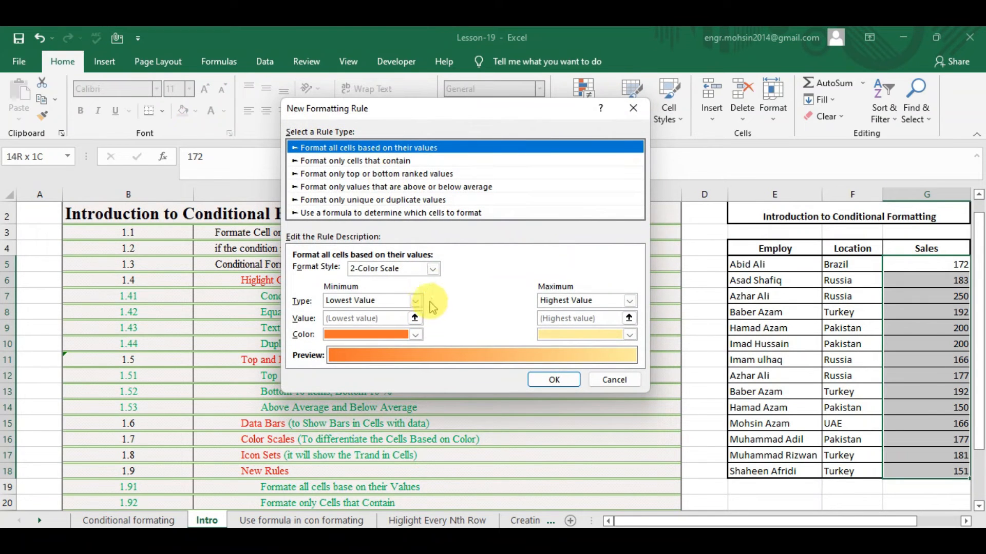
pyautogui.click(433, 269)
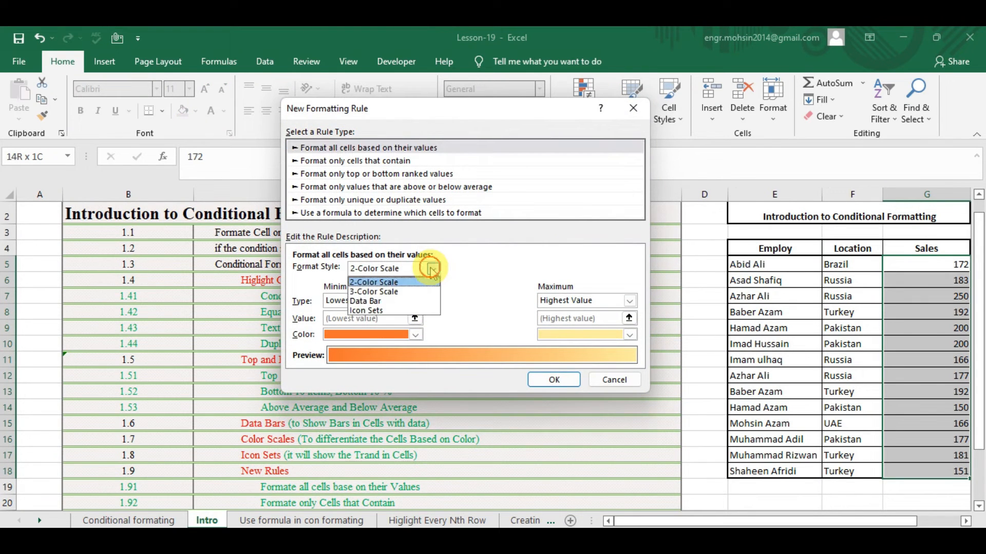
pyautogui.click(400, 311)
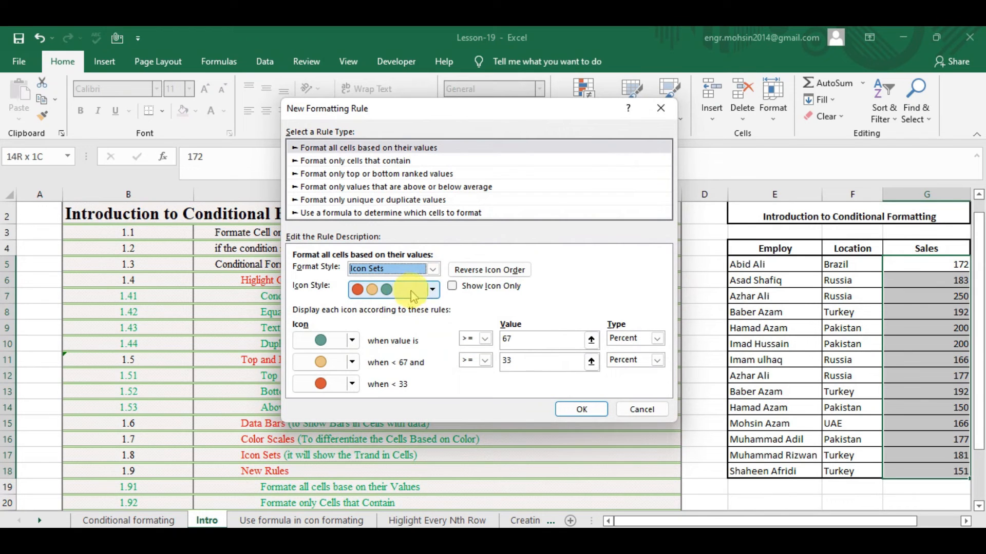
# Step: Choose the rimmed three-traffic-light icon style, keep the 67 and 33 percent thresholds, and apply the rule
pyautogui.click(454, 288)
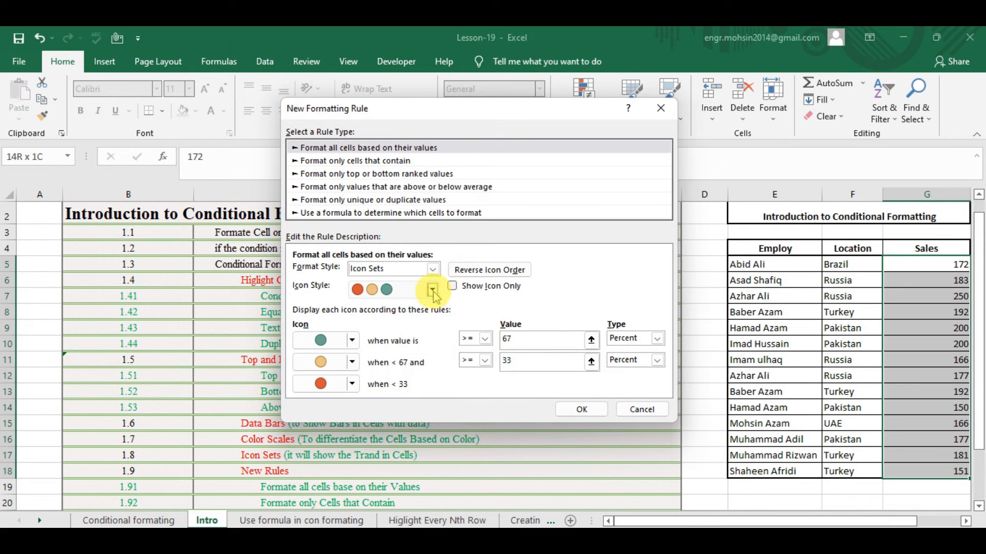
pyautogui.click(433, 290)
pyautogui.click(393, 331)
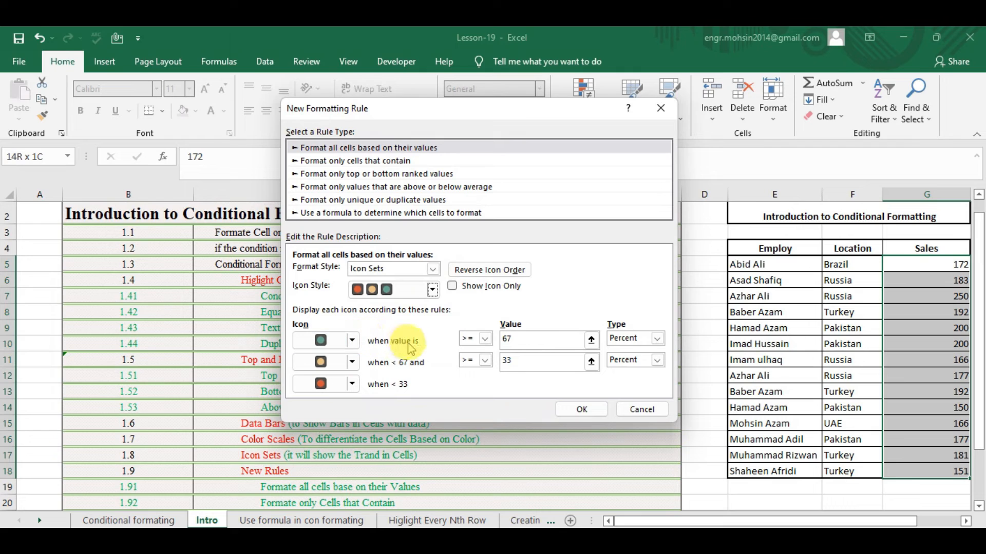
pyautogui.click(521, 338)
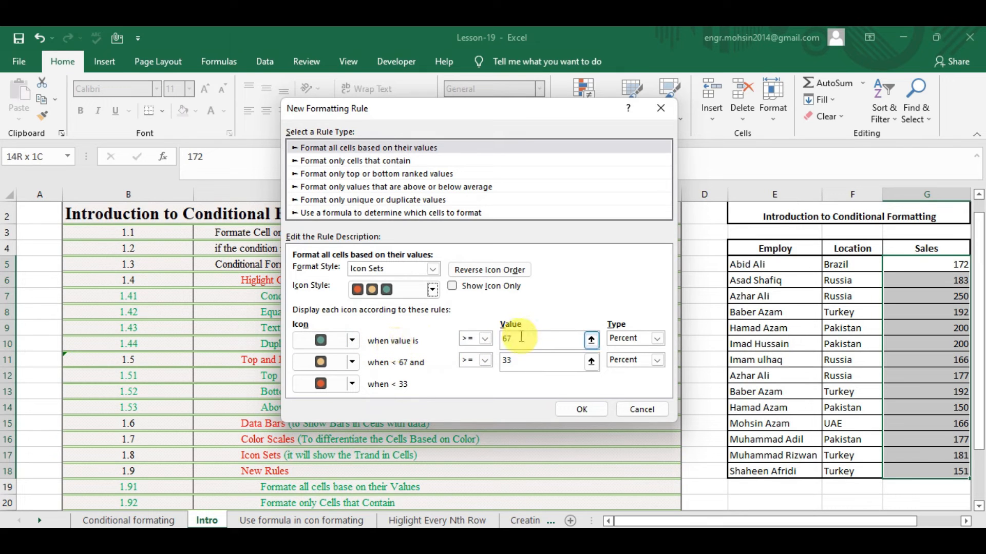
pyautogui.doubleClick(517, 342)
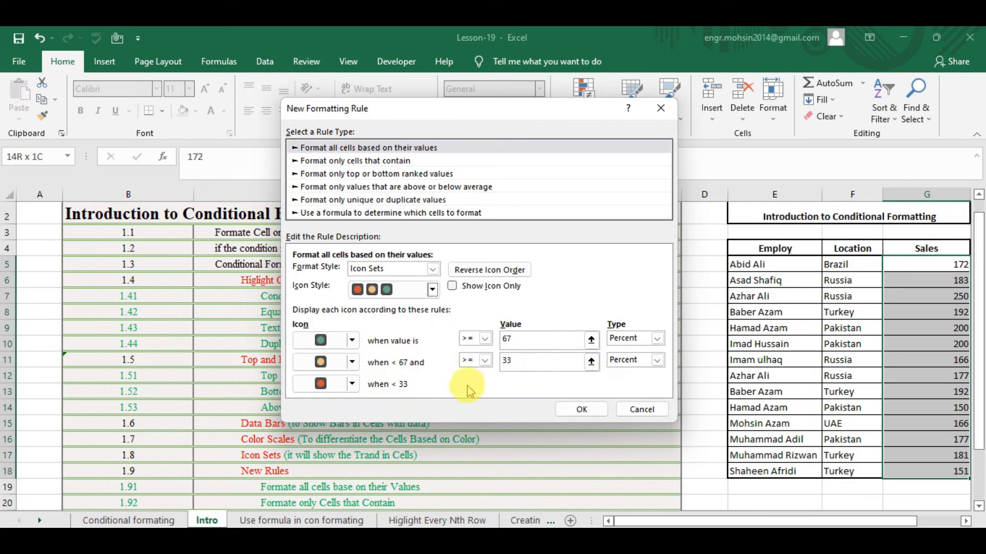
pyautogui.click(581, 409)
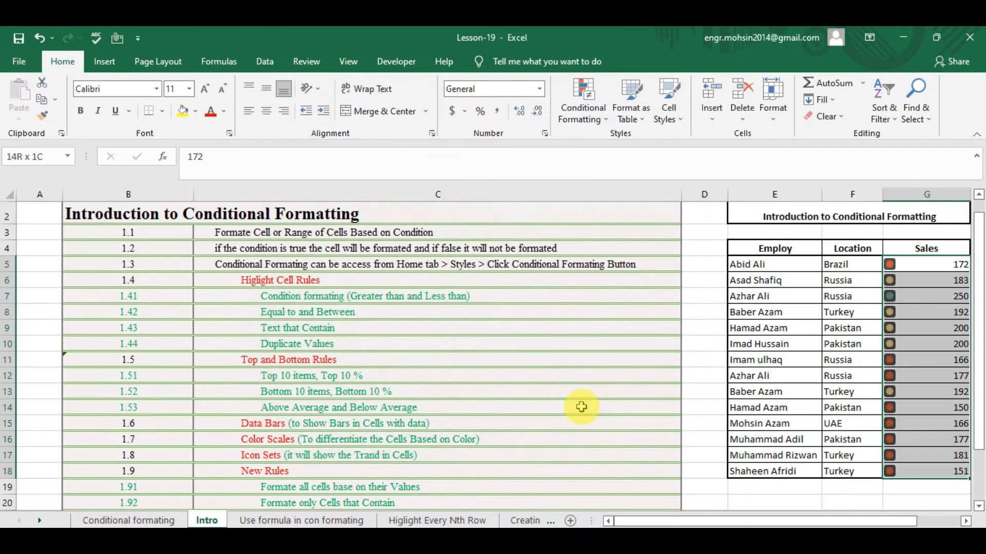
# Step: Start another new rule for the same sales values, using the Data Bar format style
pyautogui.click(582, 126)
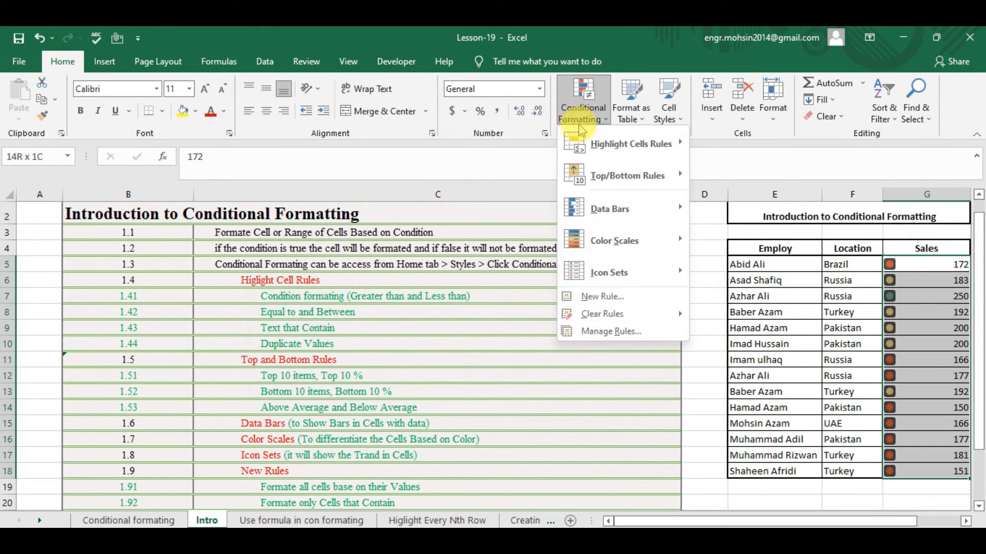
pyautogui.click(604, 297)
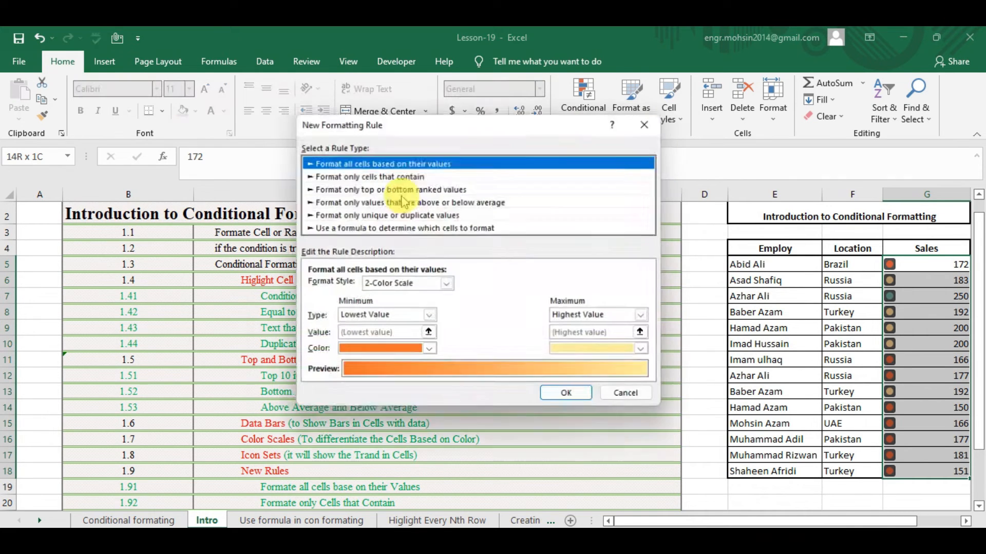
pyautogui.click(414, 287)
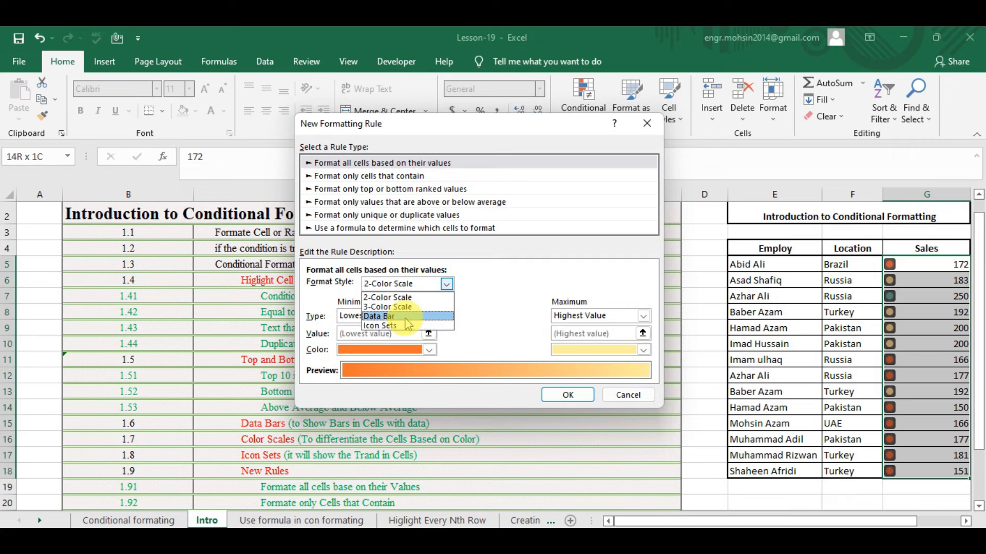
pyautogui.click(405, 317)
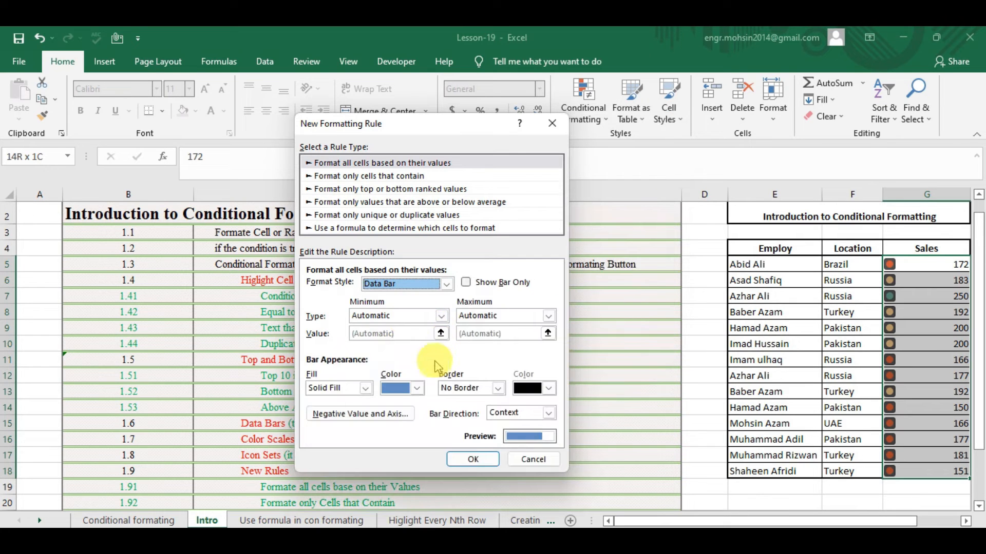
# Step: Set the solid data bar color to gold and apply the rule to the sales values
pyautogui.click(415, 390)
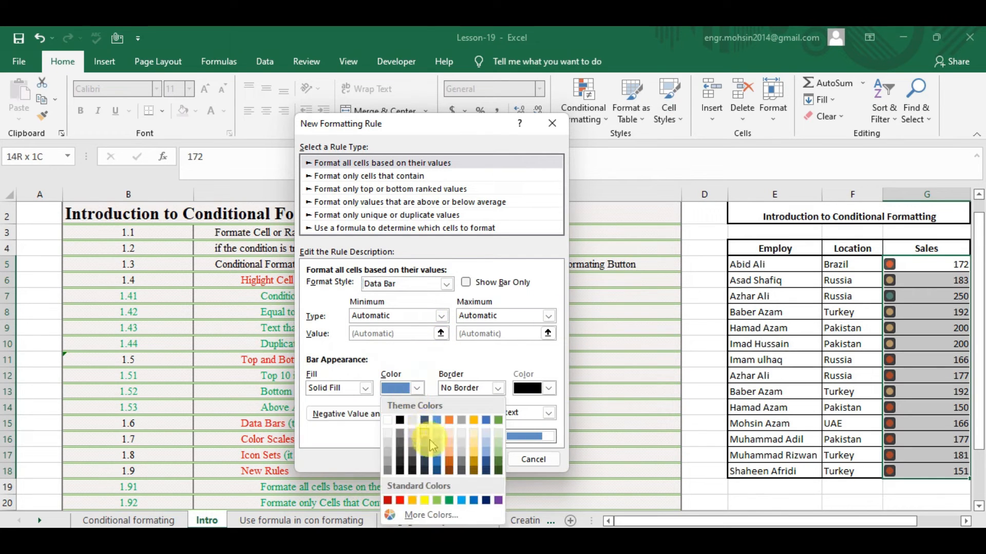
pyautogui.click(435, 465)
pyautogui.click(417, 390)
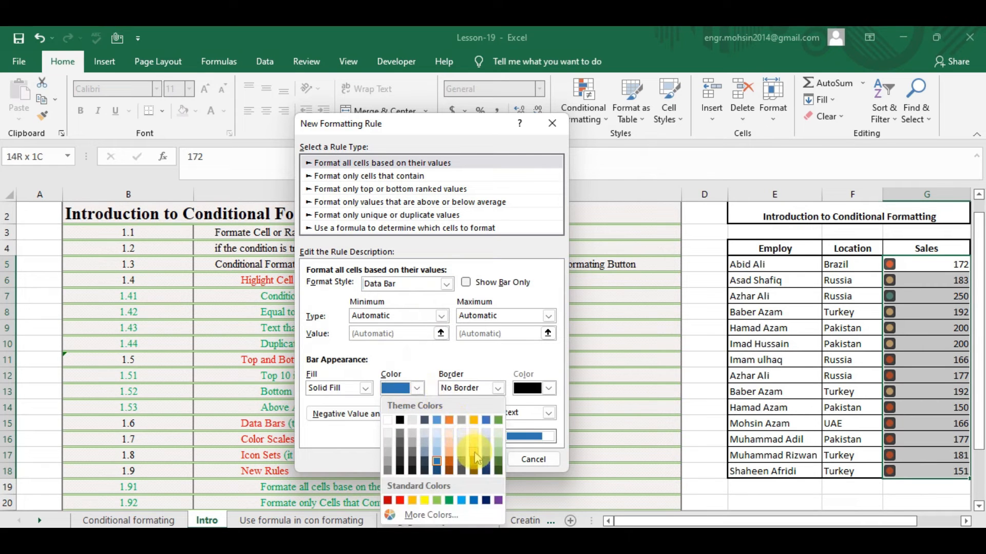
pyautogui.click(475, 455)
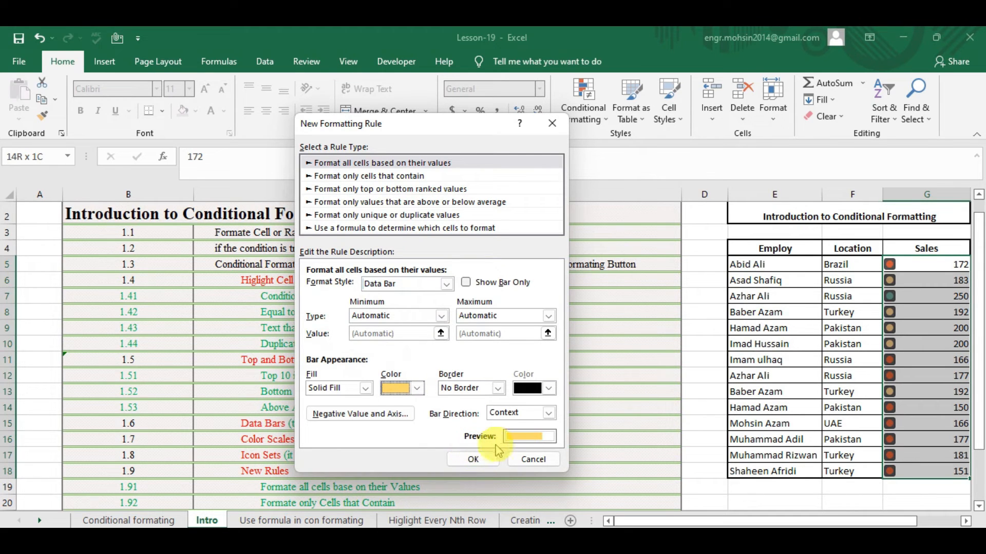
pyautogui.click(486, 461)
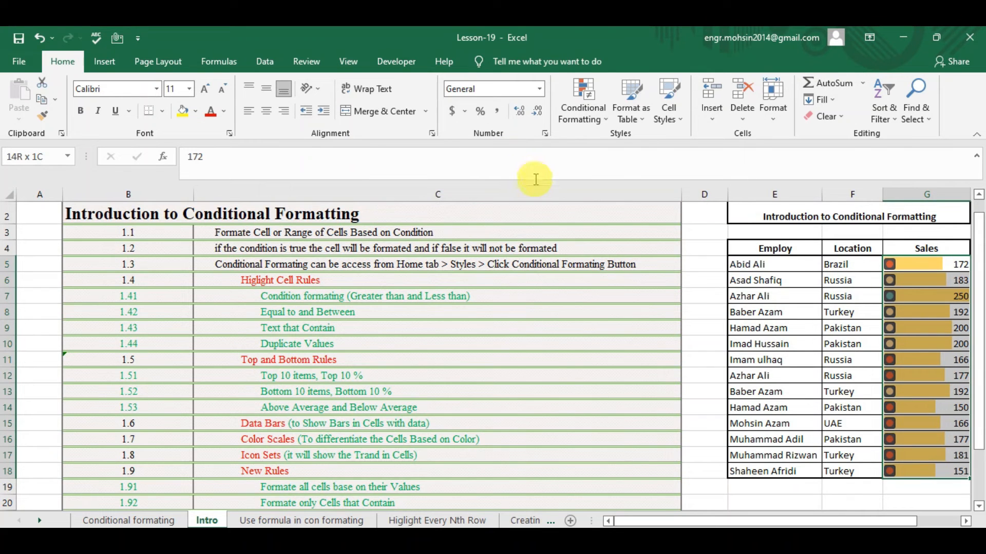
# Step: Clear the conditional formatting rules from the selected sales cells
pyautogui.click(596, 112)
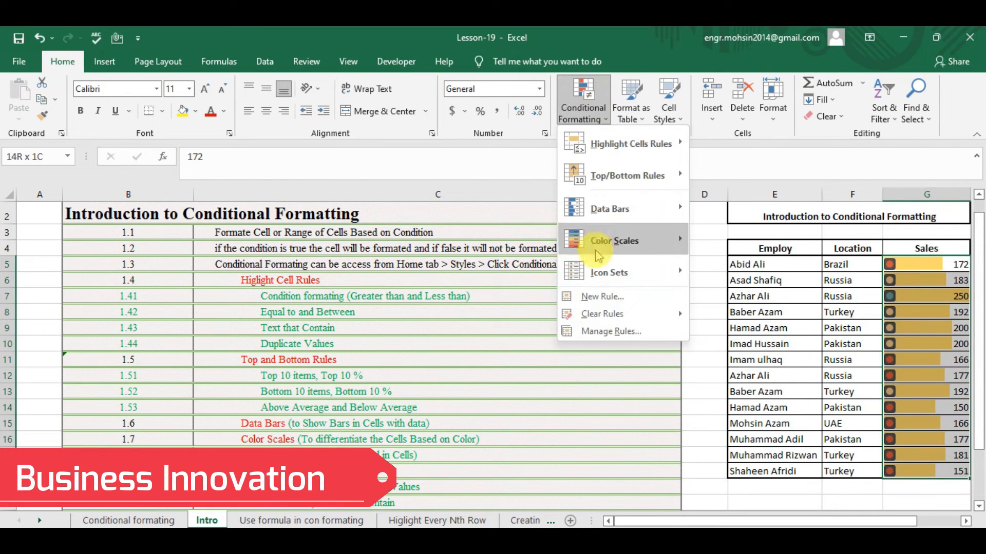
pyautogui.moveTo(604, 319)
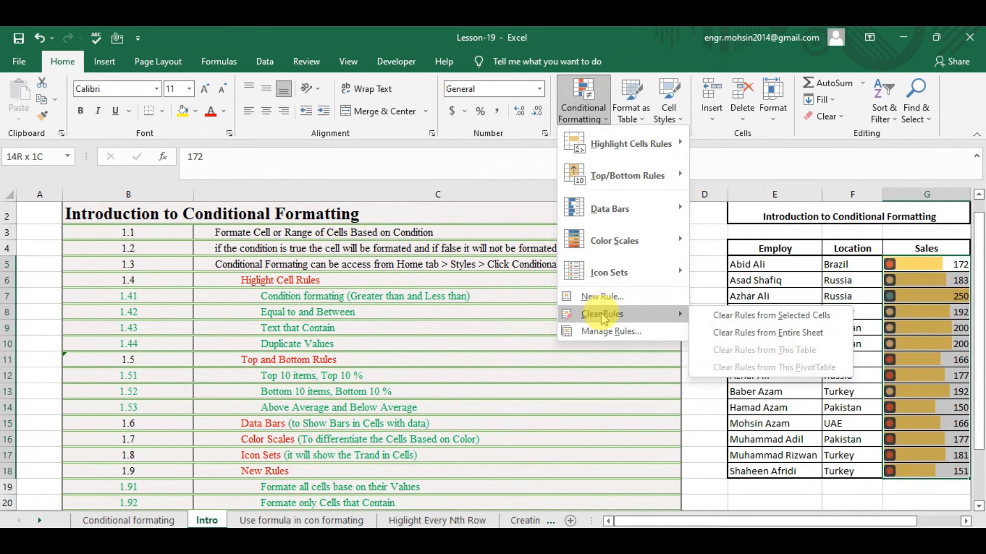
pyautogui.click(708, 316)
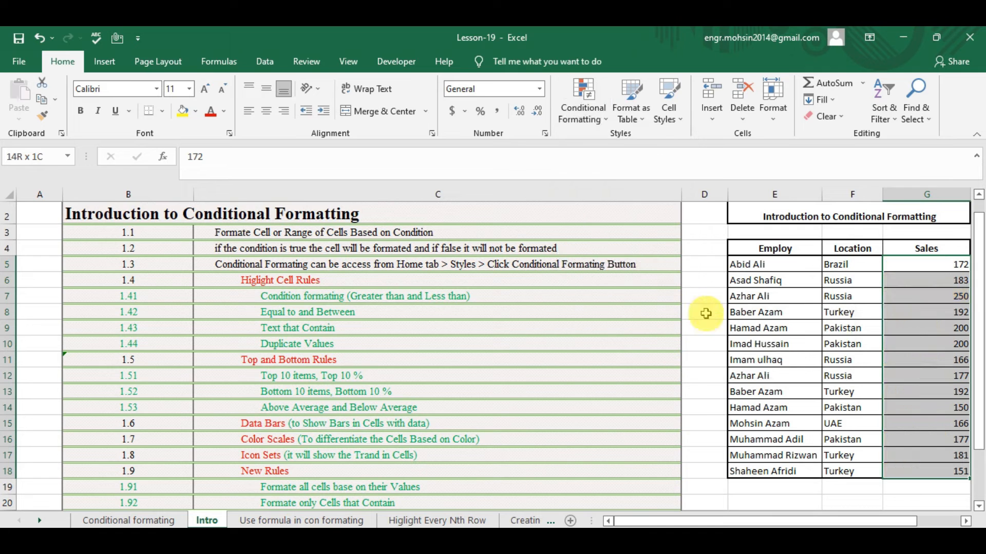
# Step: Start a new rule for the sales values with the type "Format only cells that contain"
pyautogui.click(583, 115)
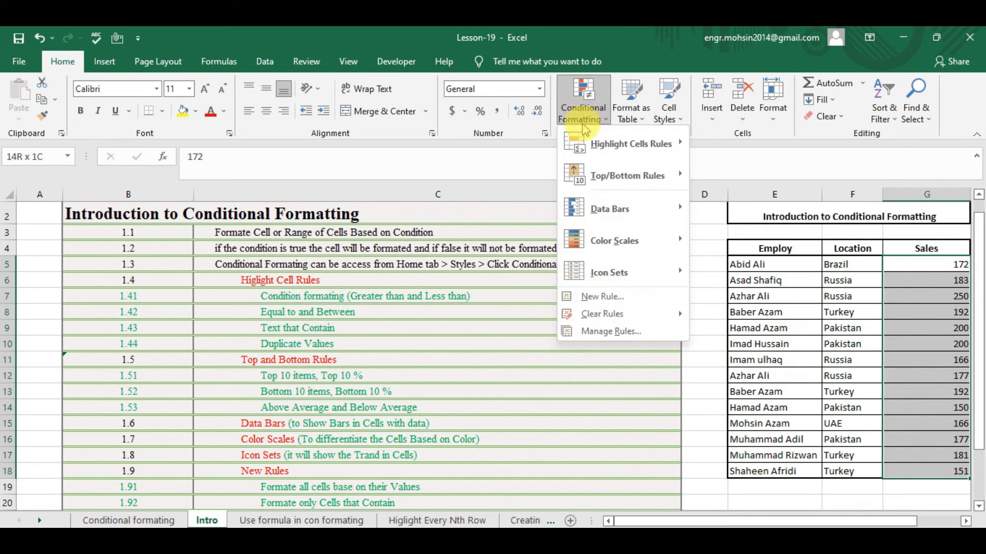
pyautogui.click(587, 297)
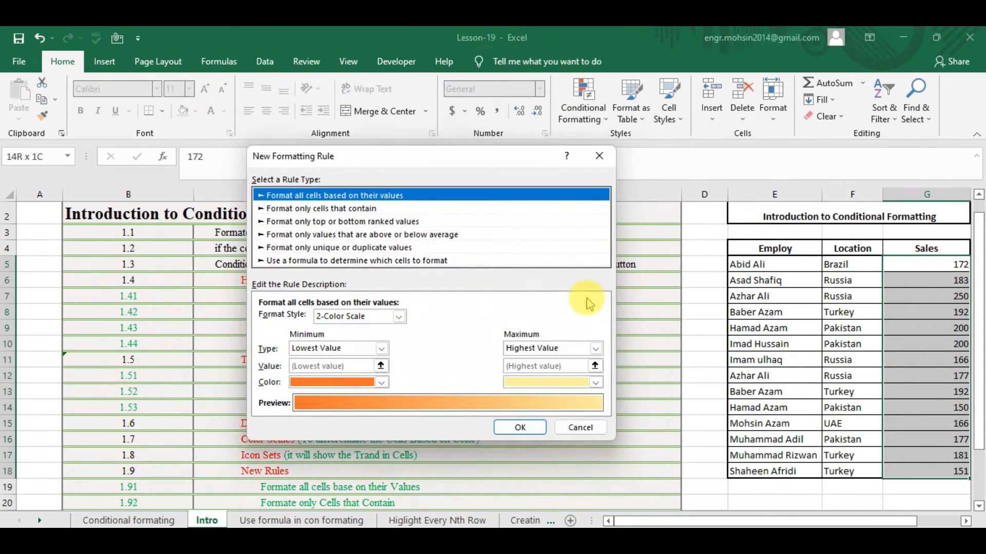
pyautogui.click(341, 209)
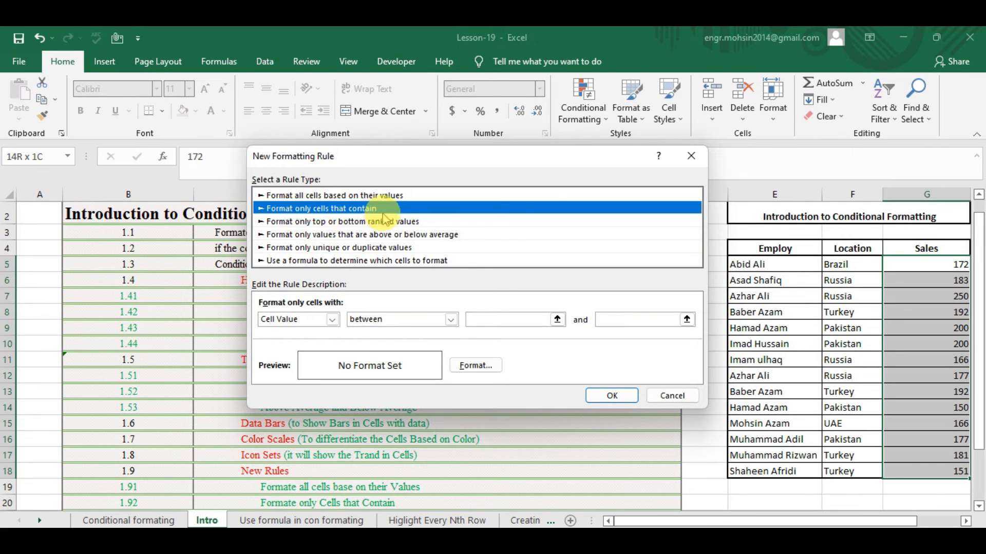
# Step: Set the rule to format only cells whose Cell Value is greater than or equal to 170
pyautogui.click(332, 320)
pyautogui.click(333, 321)
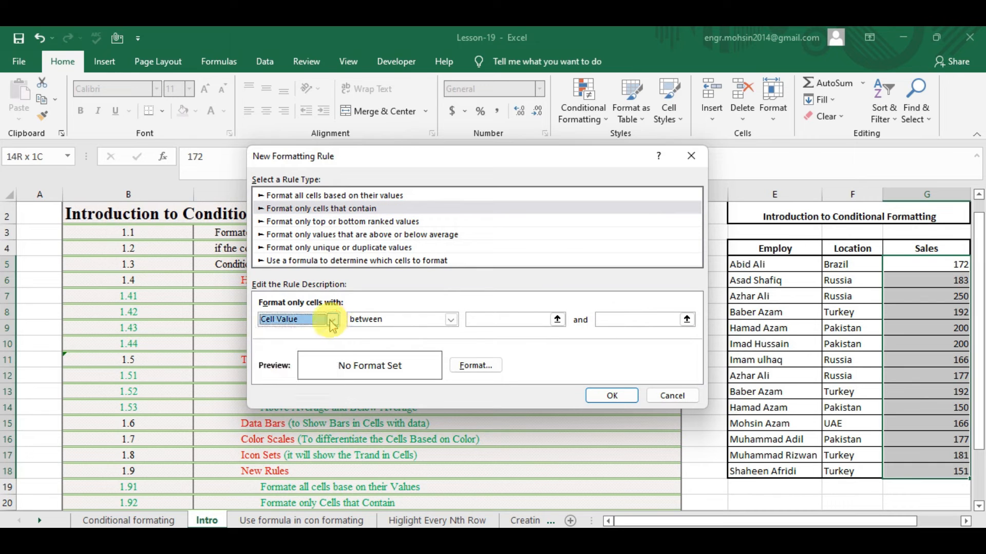
pyautogui.click(332, 321)
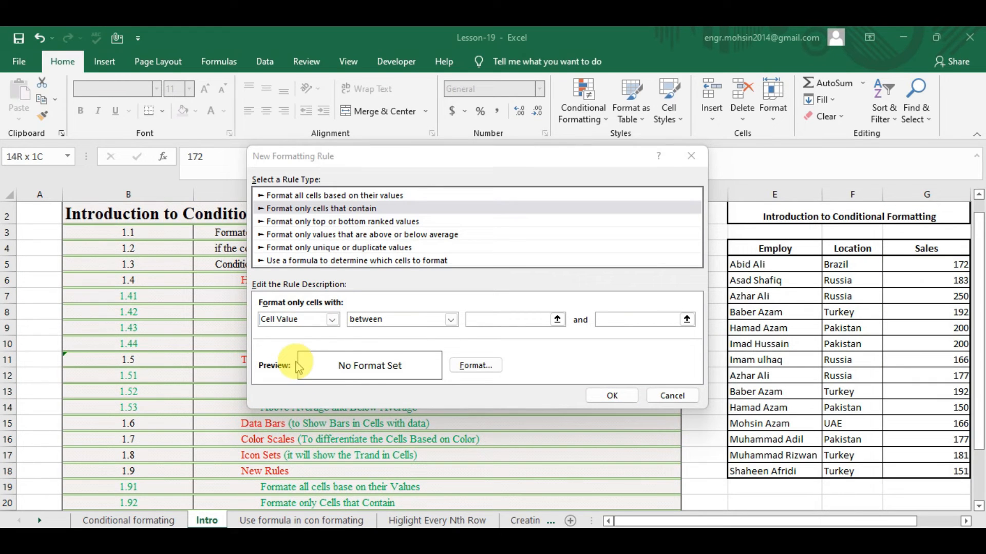
pyautogui.click(333, 319)
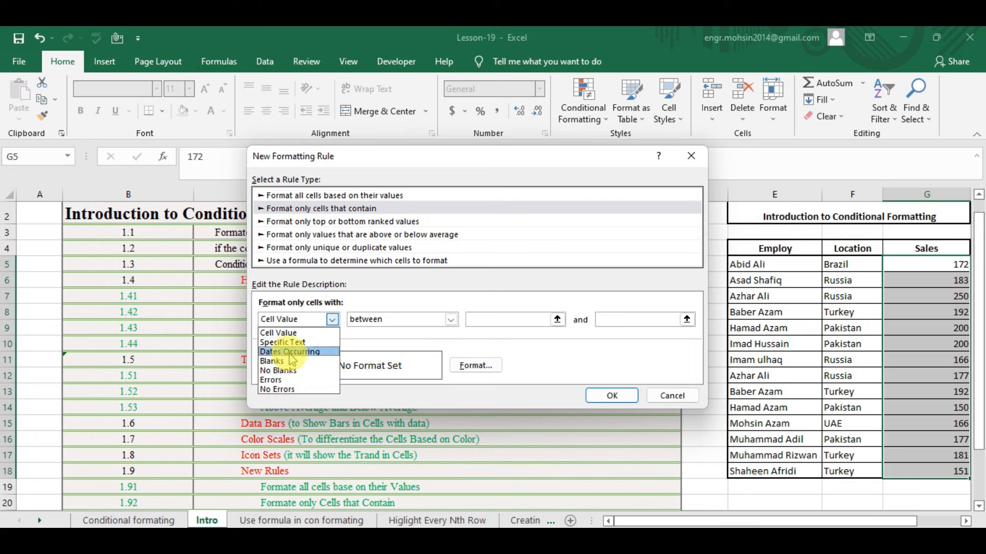
pyautogui.click(293, 334)
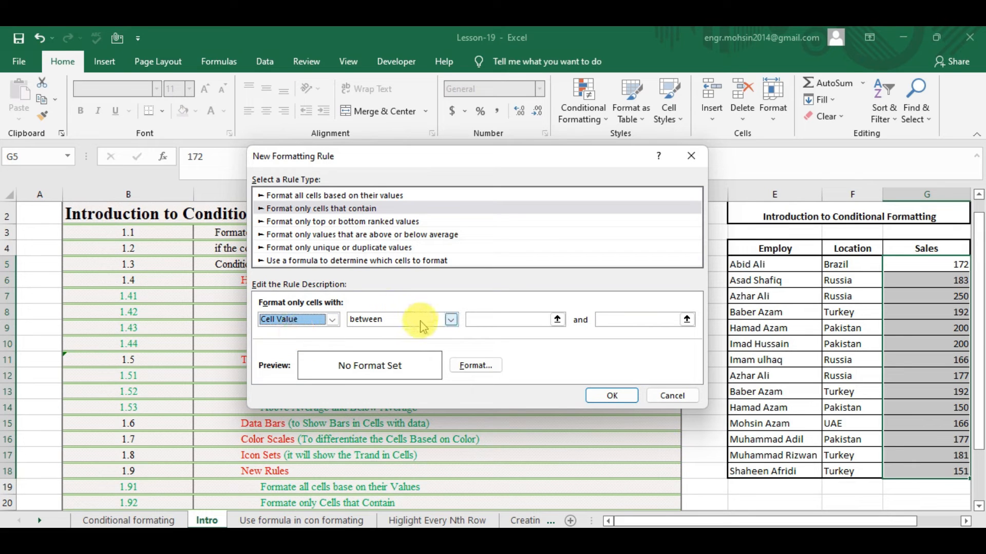
pyautogui.click(452, 320)
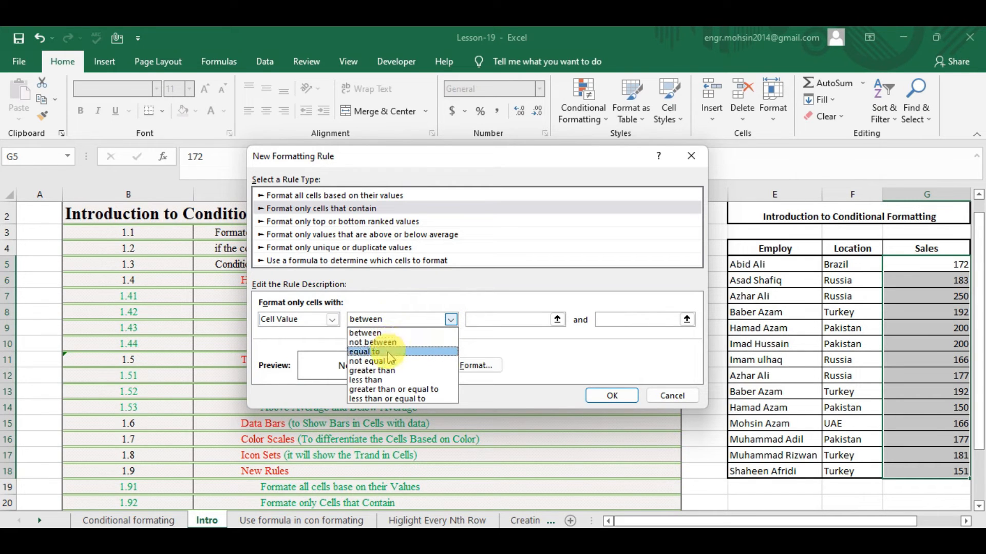
pyautogui.click(393, 390)
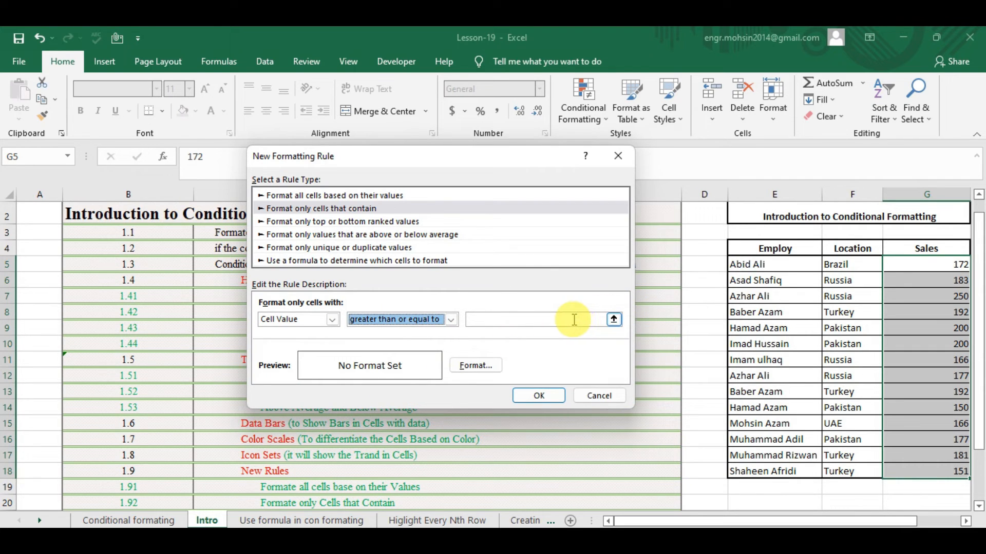
pyautogui.click(573, 319)
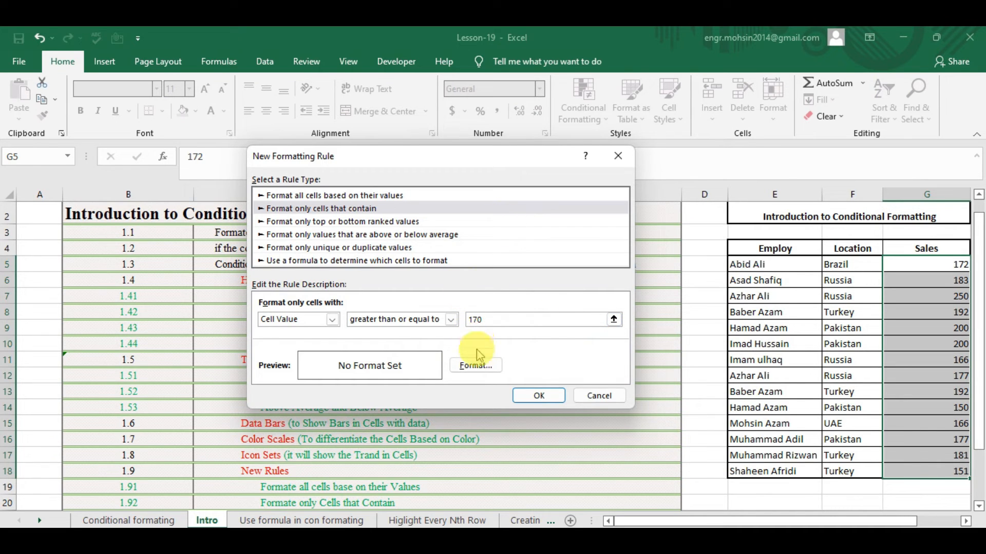
# Step: Give the rule a light green fill and apply it to the sales values
pyautogui.click(476, 367)
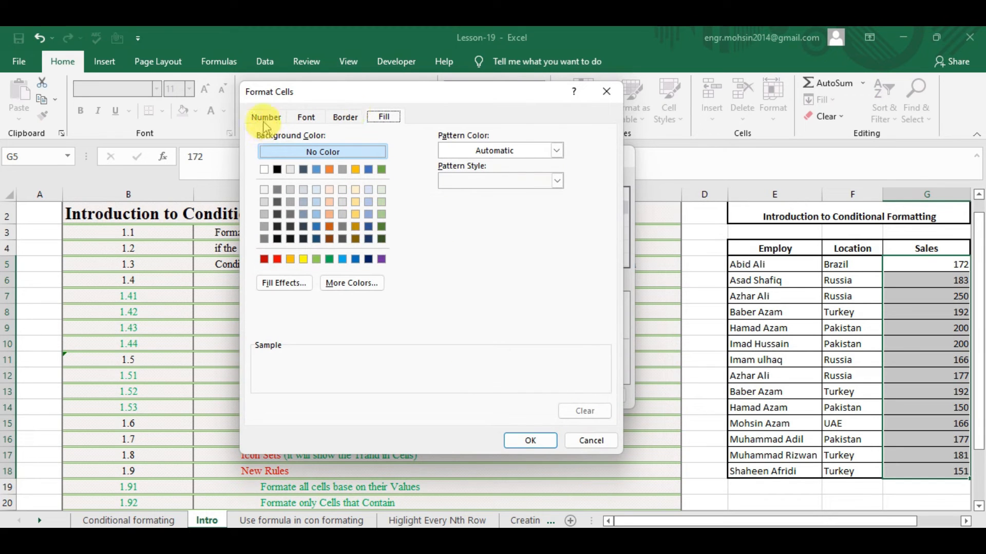
pyautogui.click(317, 260)
pyautogui.click(548, 442)
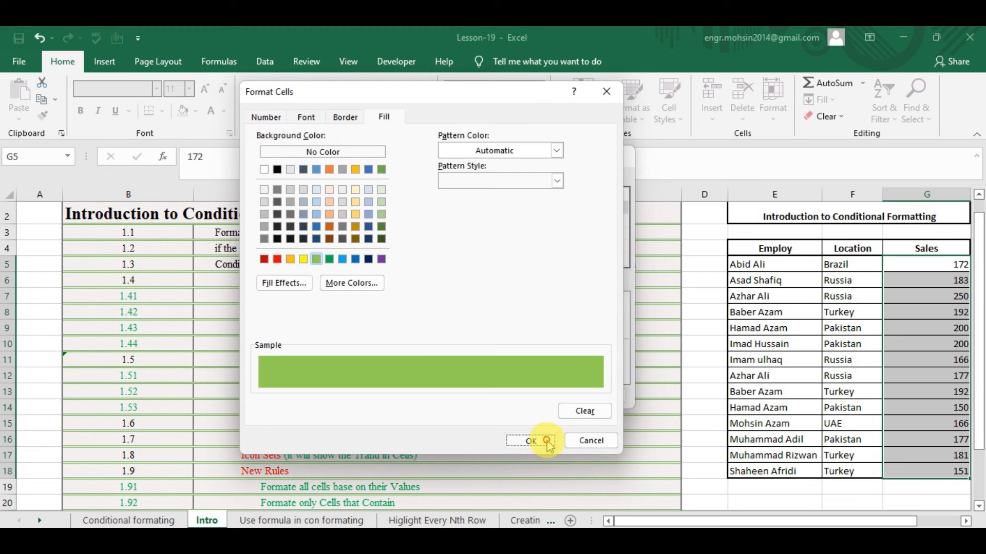
pyautogui.click(540, 395)
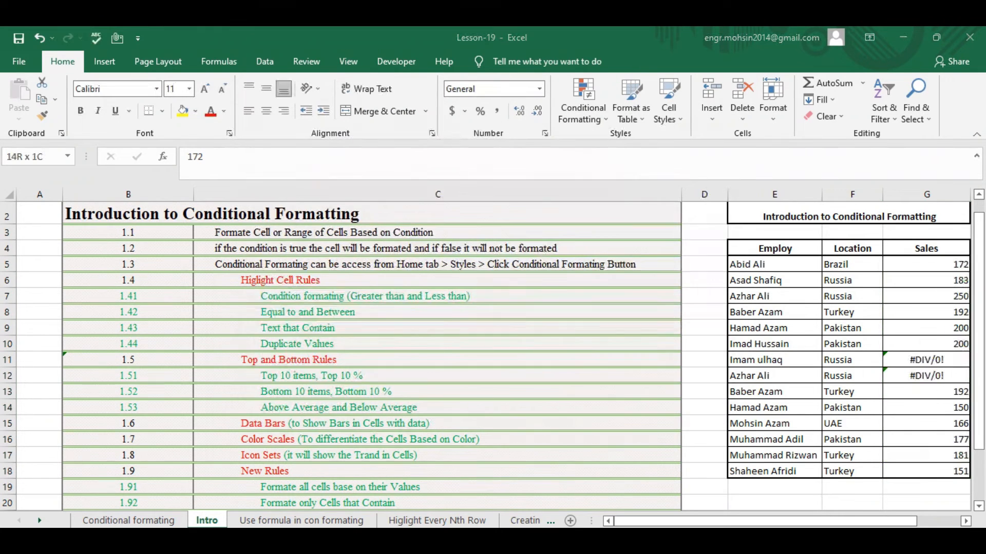
# Step: Start a new rule for the sales values that formats only cells containing Errors
pyautogui.click(927, 310)
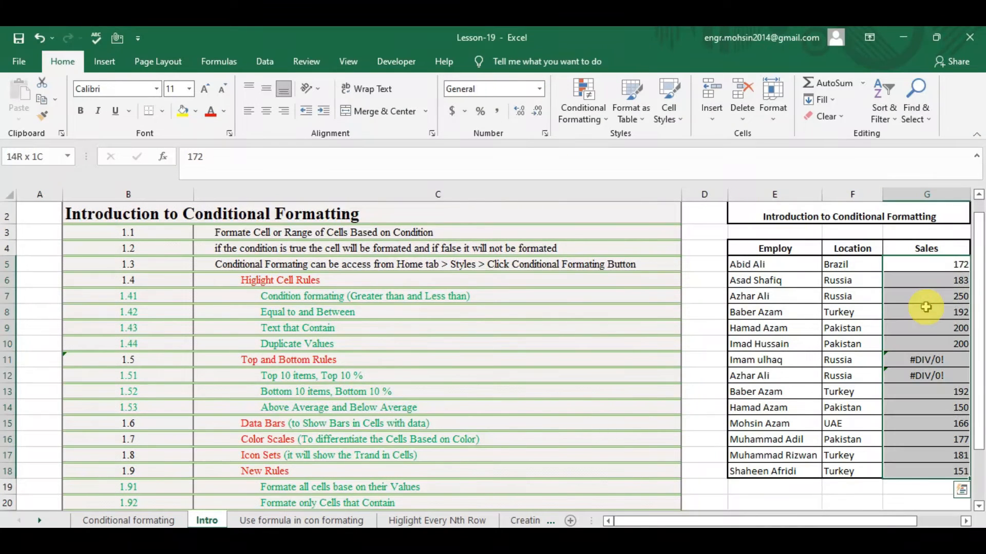
pyautogui.click(579, 112)
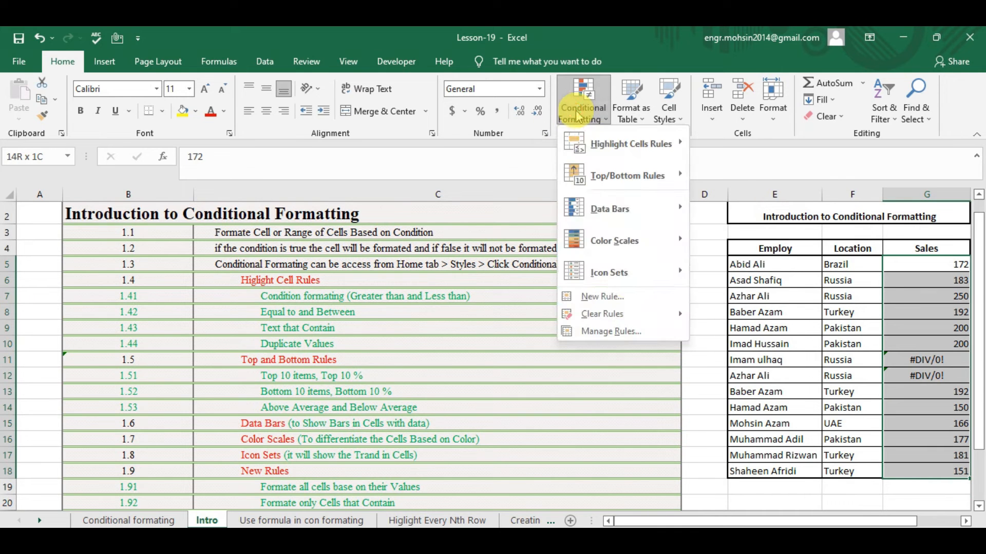
pyautogui.click(628, 300)
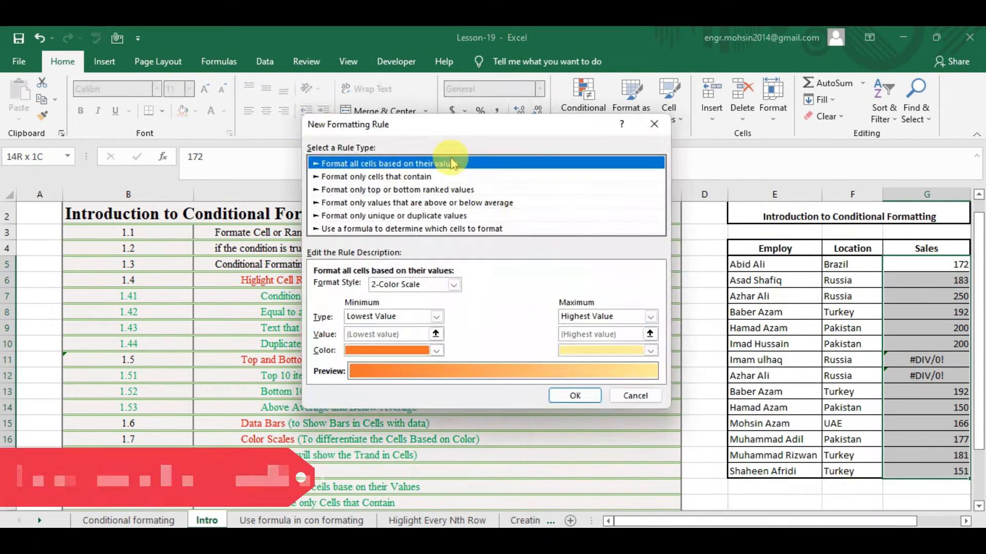
pyautogui.click(418, 177)
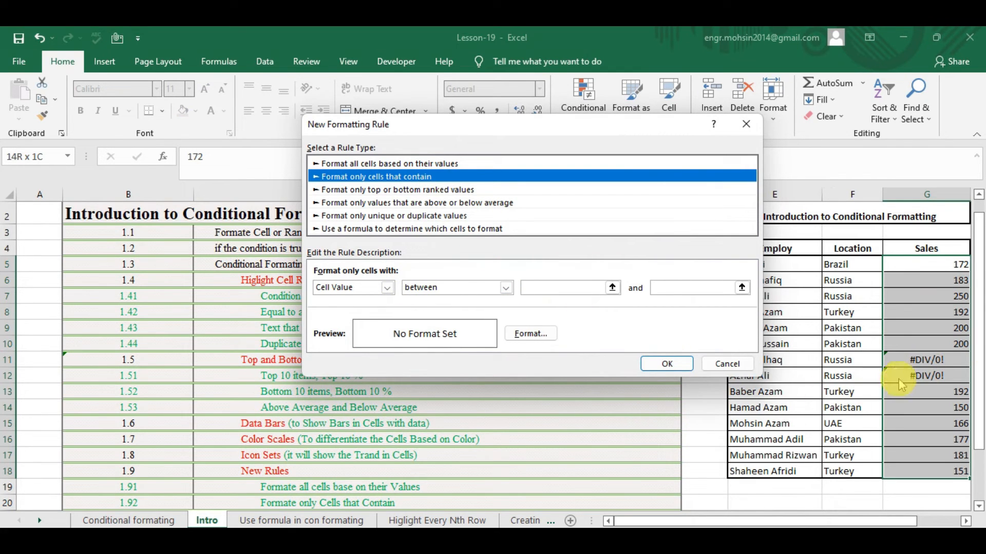
pyautogui.click(388, 288)
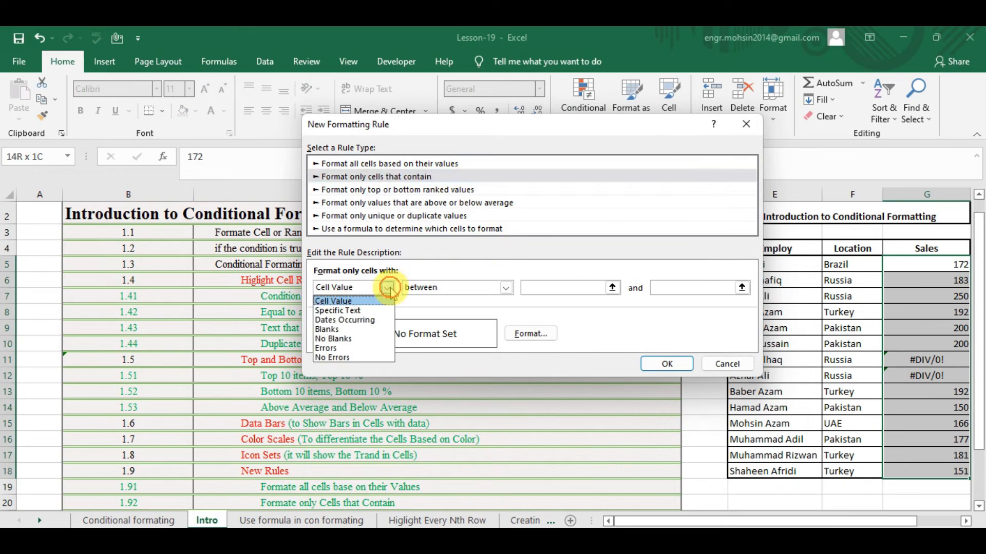
pyautogui.click(356, 348)
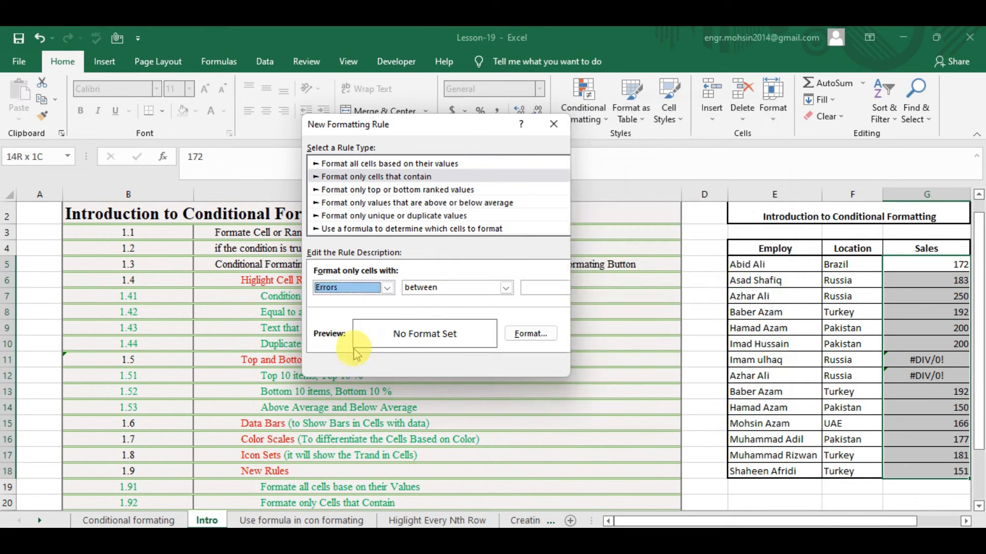
# Step: Give the errors rule a light blue fill and apply it to the sales values
pyautogui.click(531, 334)
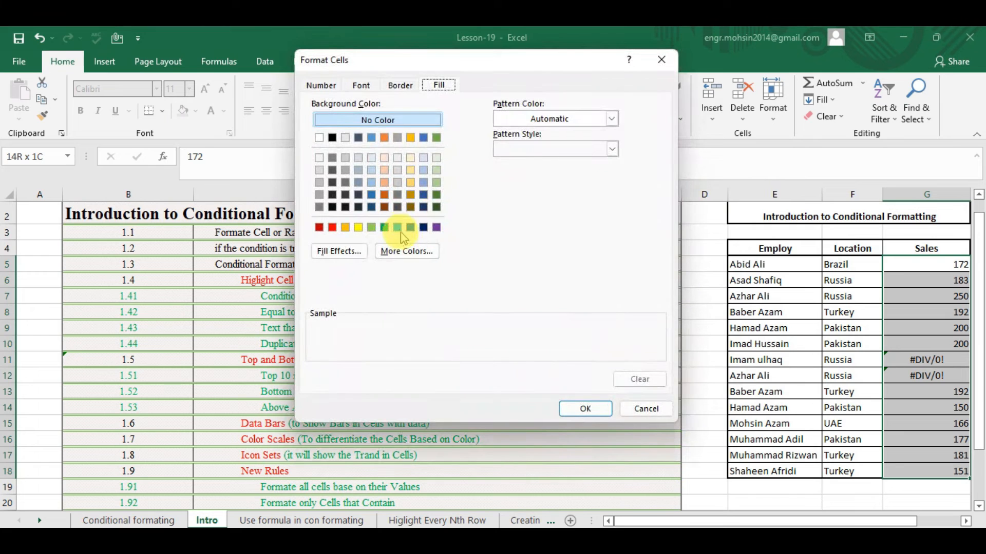
pyautogui.click(398, 228)
pyautogui.click(586, 409)
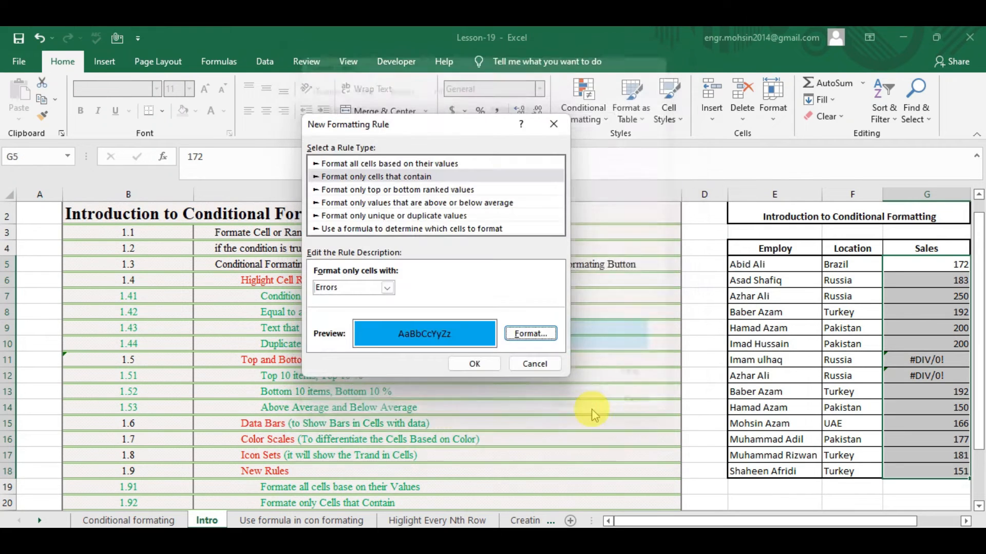
pyautogui.click(480, 365)
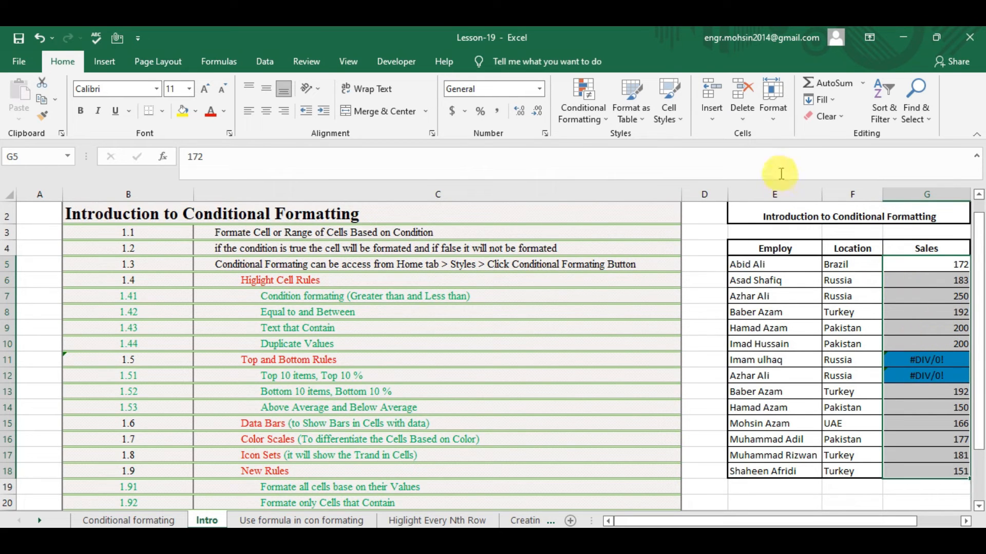
# Step: Start a new top or bottom ranked values rule for the sales cells, covering the Top 5 % of the selected range
pyautogui.click(581, 108)
pyautogui.click(598, 298)
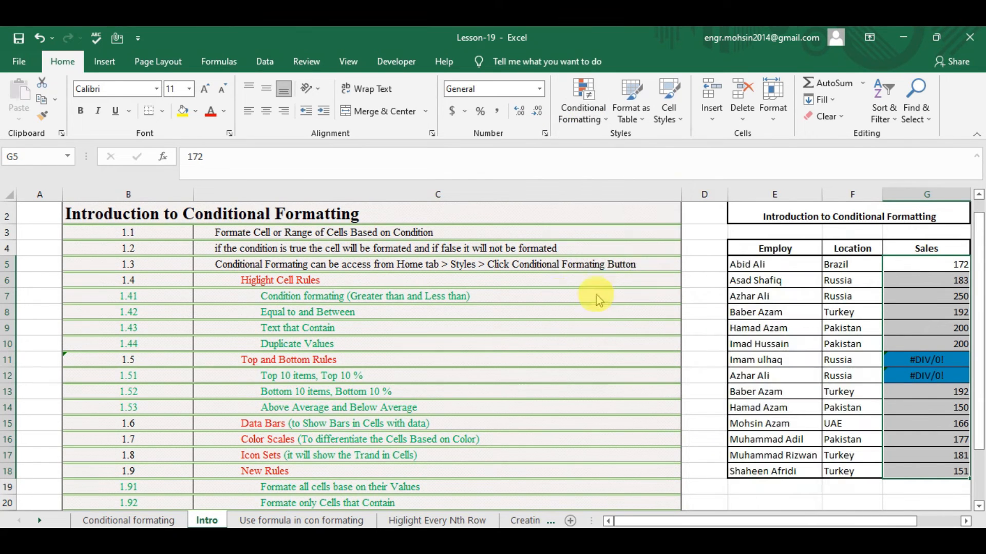
pyautogui.click(322, 161)
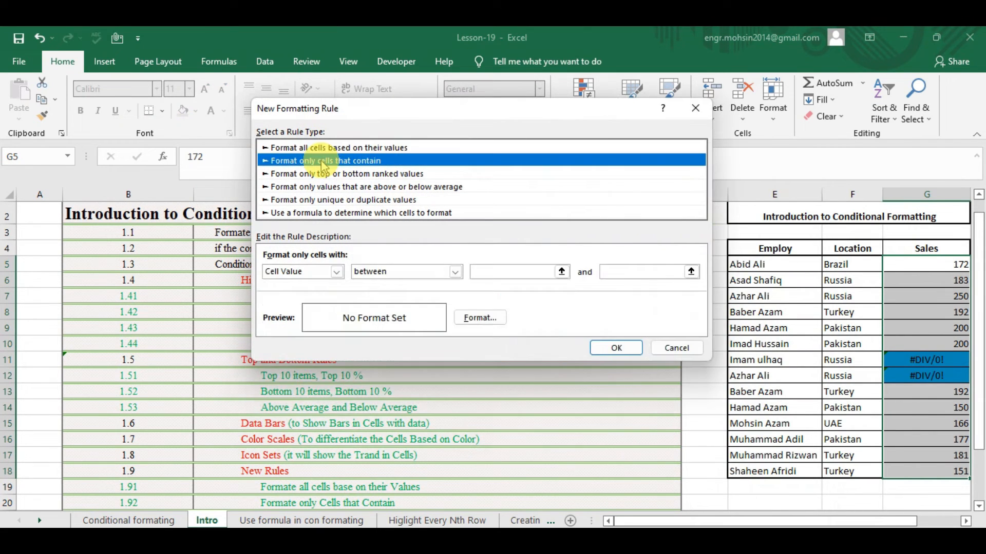
pyautogui.click(327, 175)
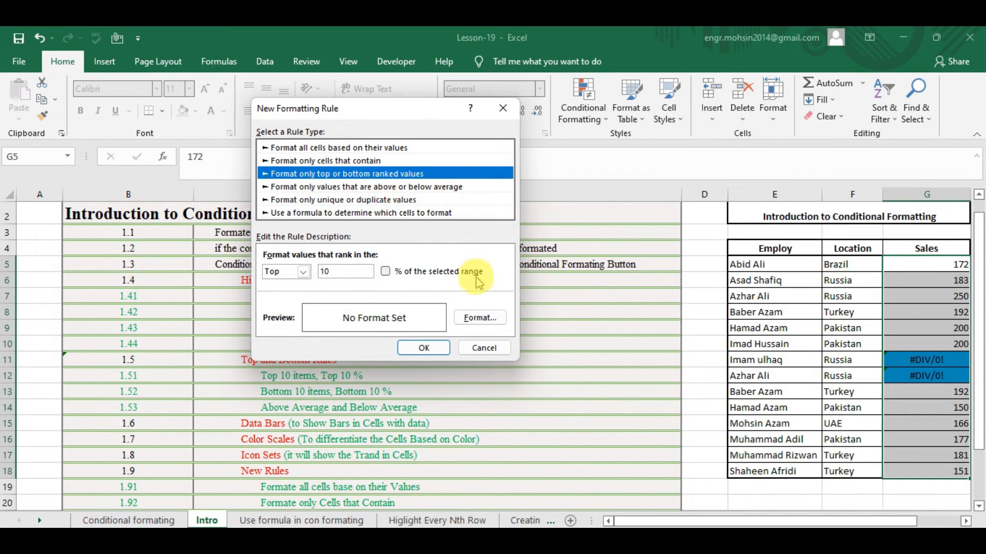
pyautogui.click(305, 274)
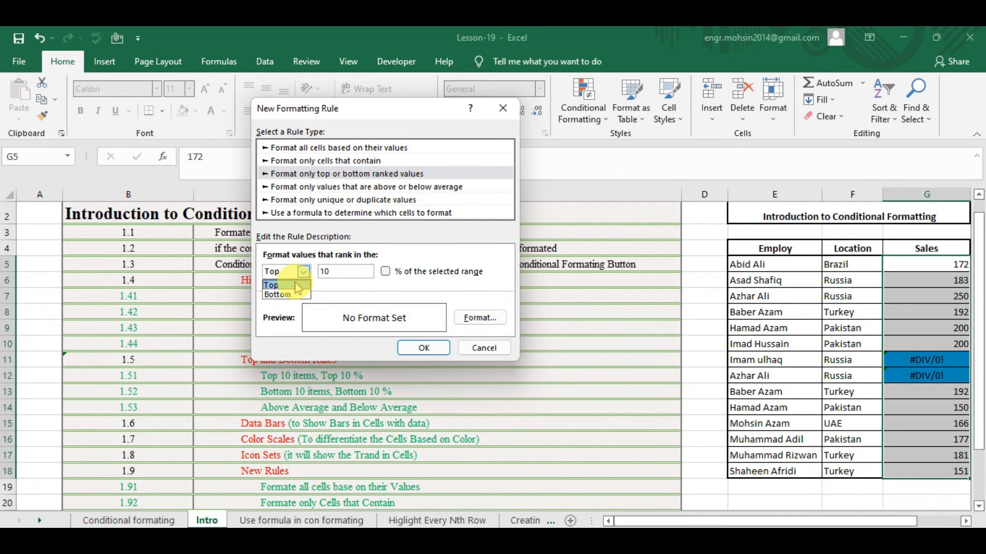
pyautogui.click(298, 287)
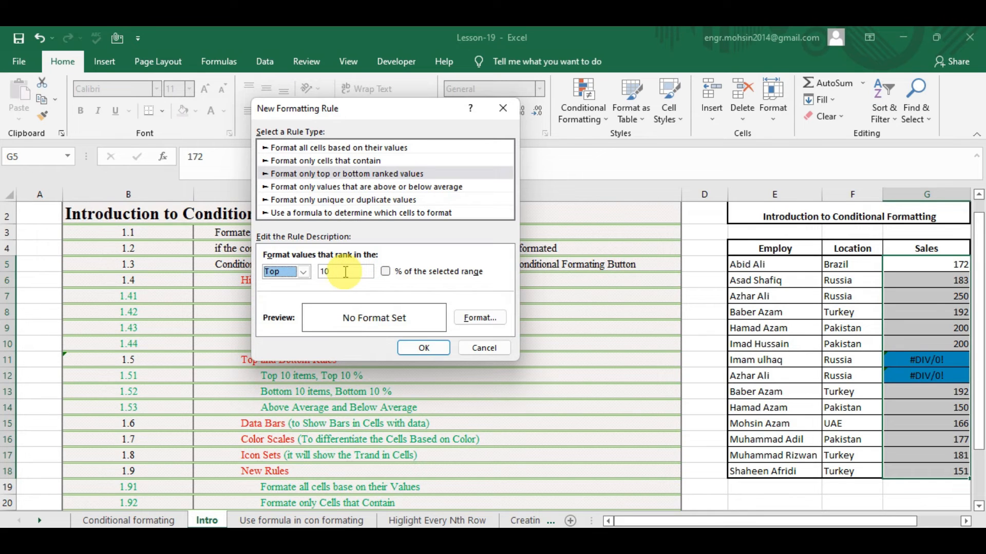
pyautogui.click(385, 272)
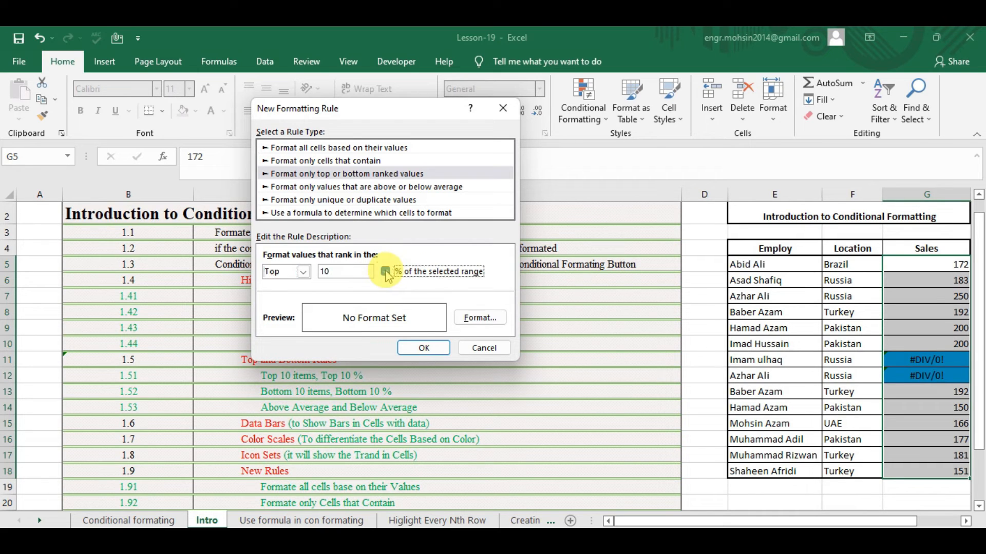
pyautogui.click(385, 272)
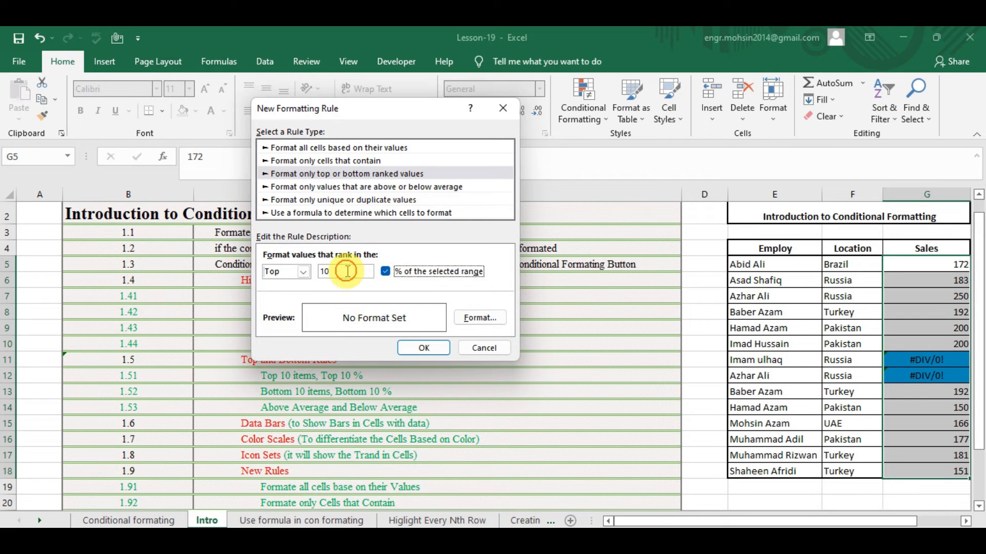
pyautogui.click(347, 271)
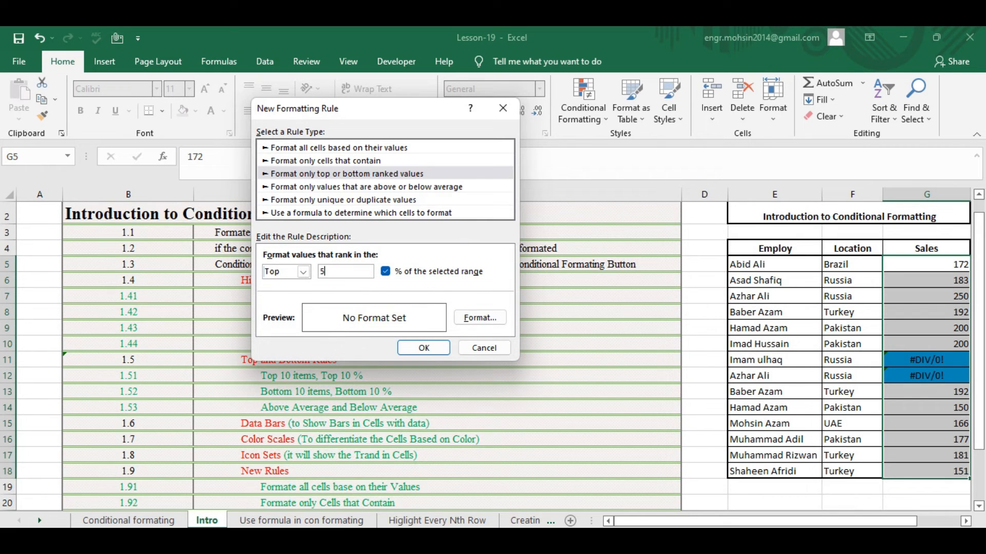
# Step: Give the top-ranked rule a light gold fill and apply it to the sales values
pyautogui.click(475, 318)
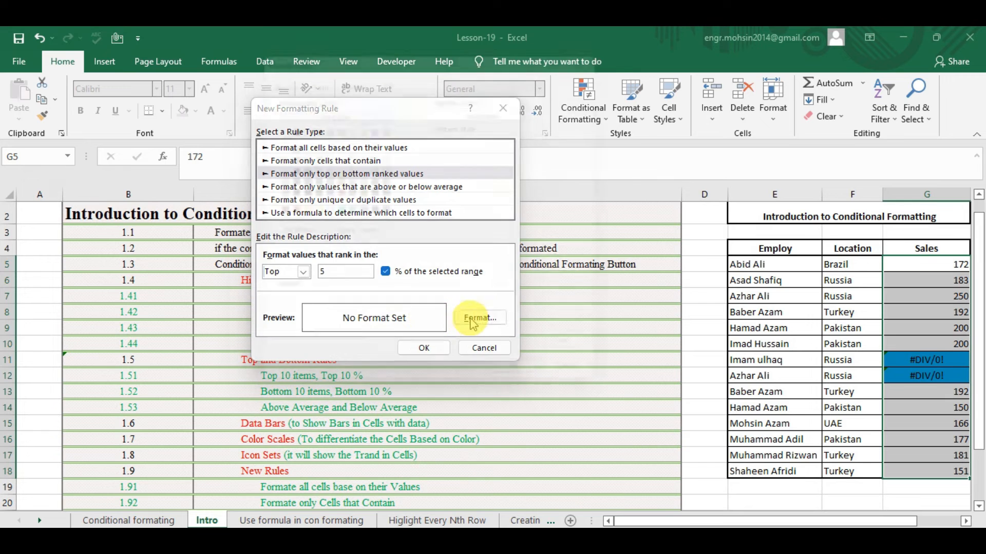
pyautogui.click(361, 168)
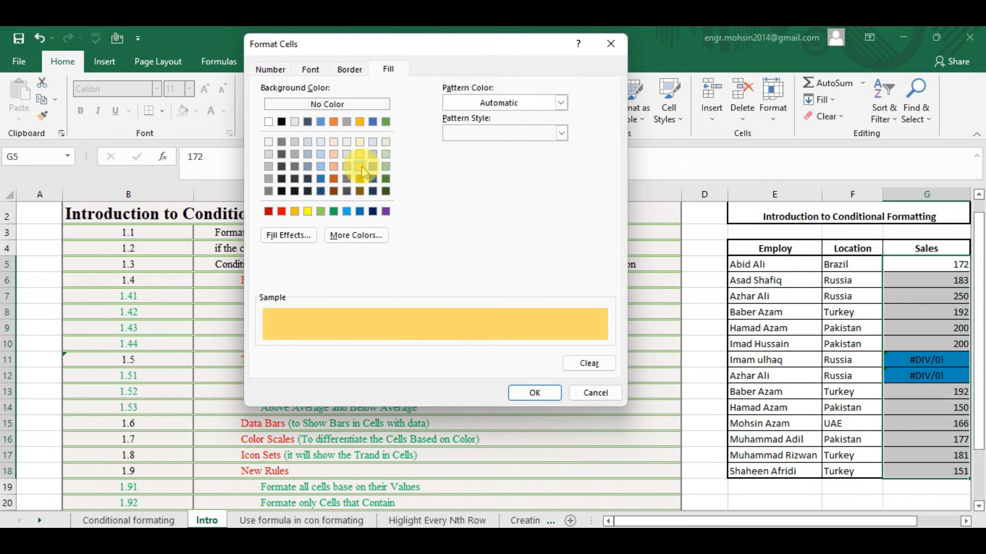
pyautogui.click(522, 394)
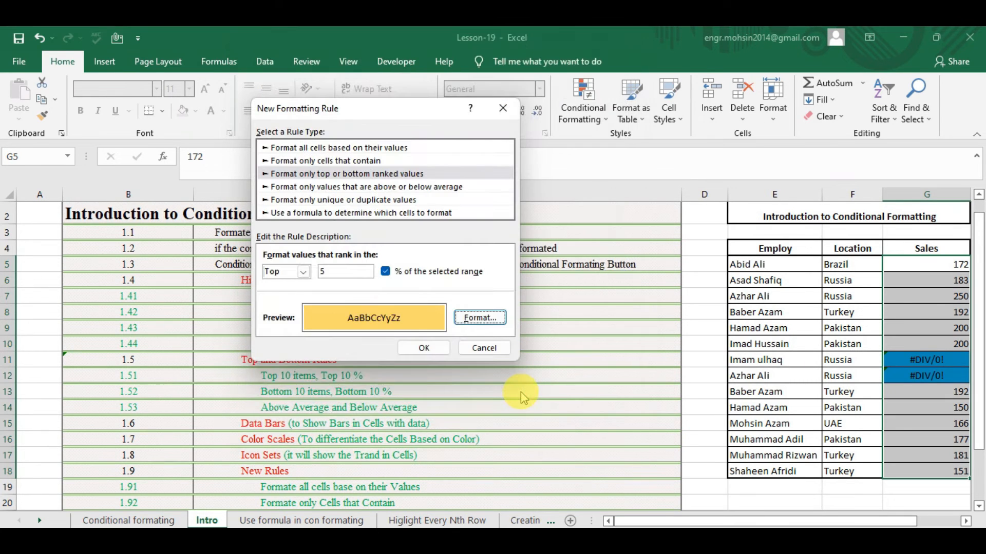
pyautogui.click(424, 348)
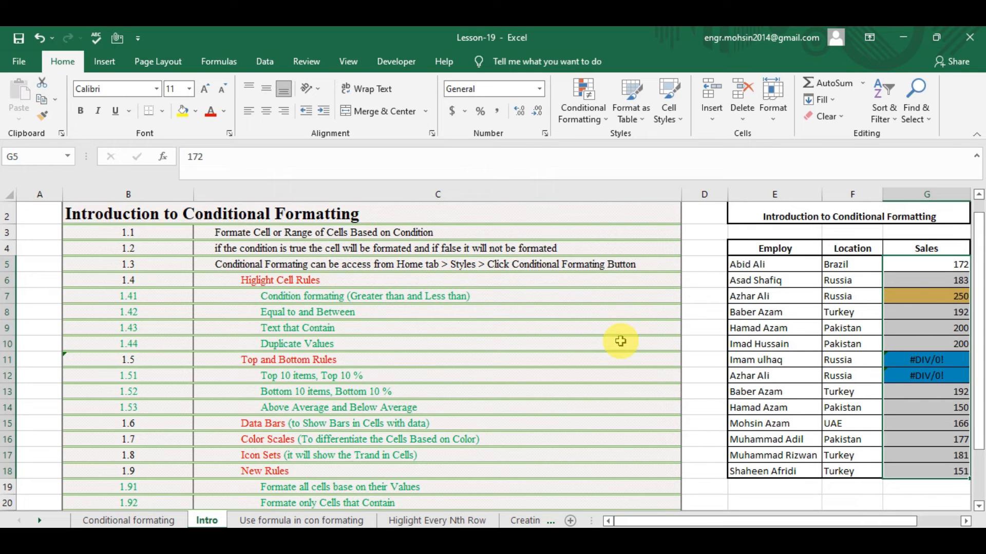
# Step: Start a new above or below average rule for the sales values, formatting those below the average for the selected range
pyautogui.click(573, 118)
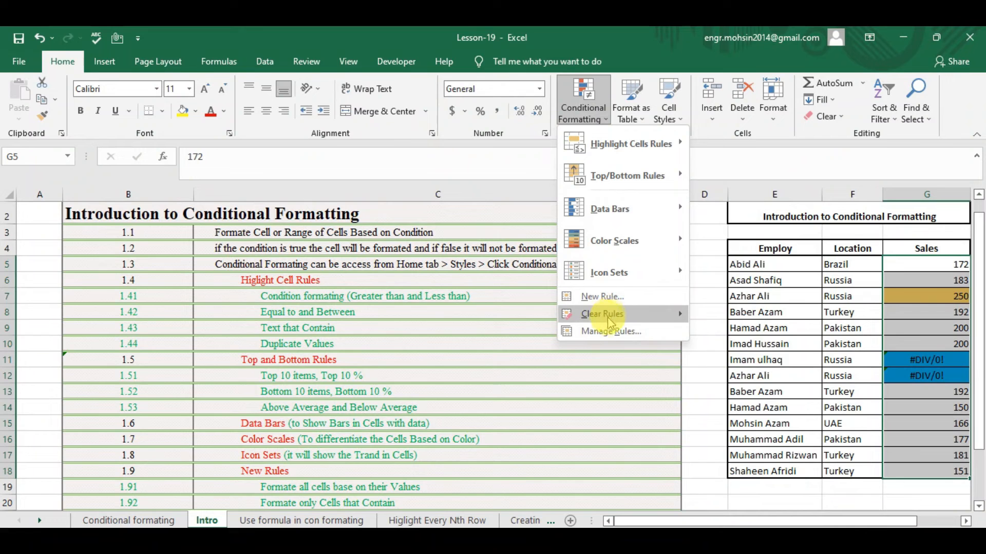
pyautogui.click(590, 297)
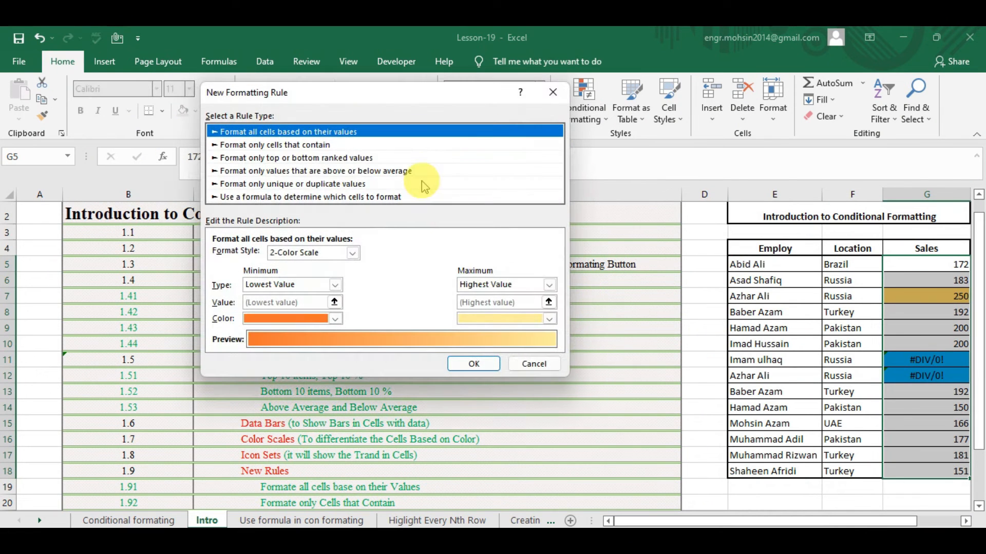
pyautogui.click(338, 160)
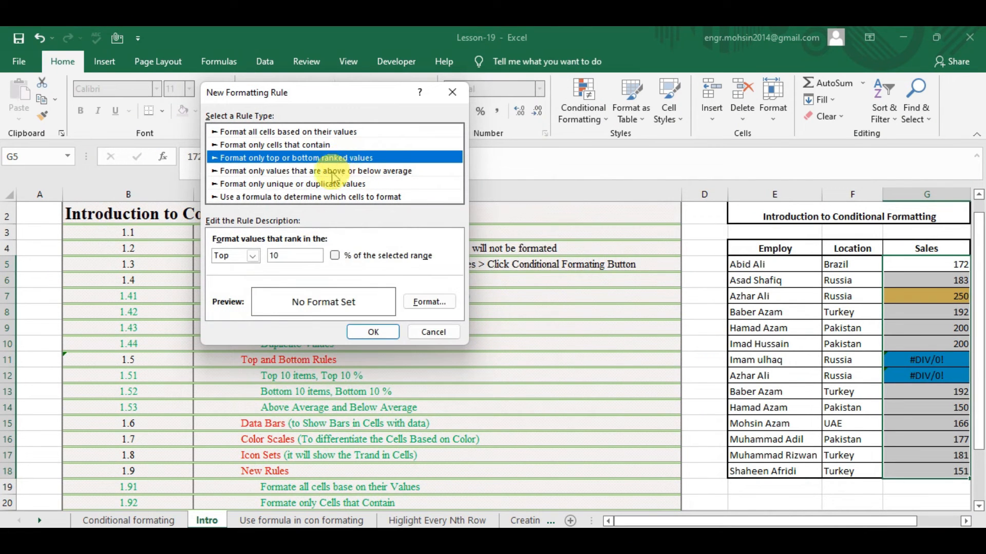
pyautogui.click(334, 172)
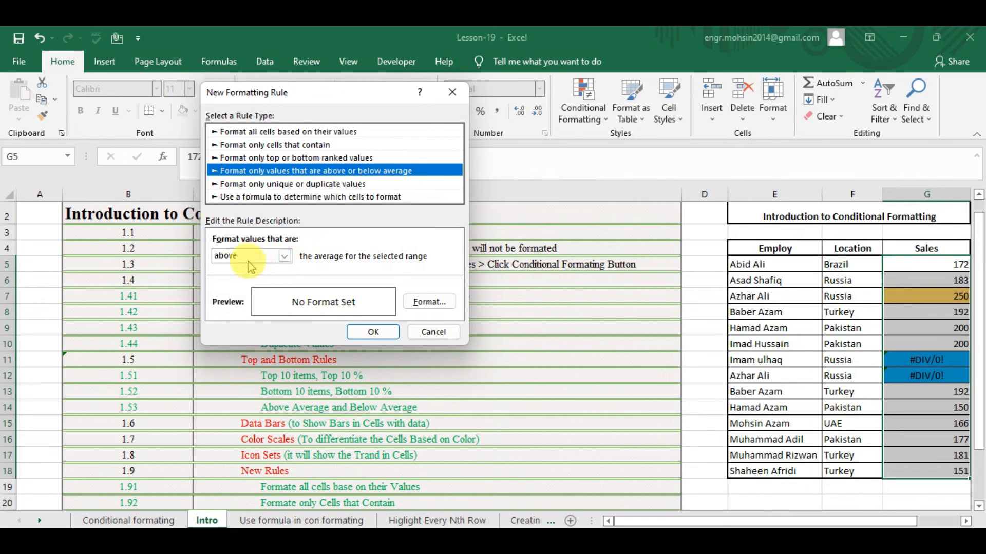
pyautogui.click(284, 256)
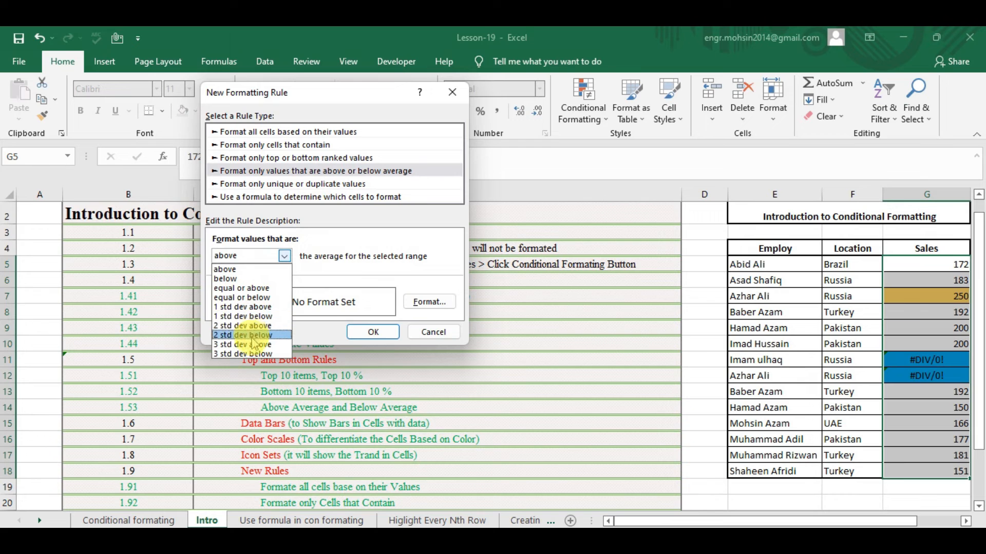
pyautogui.click(239, 278)
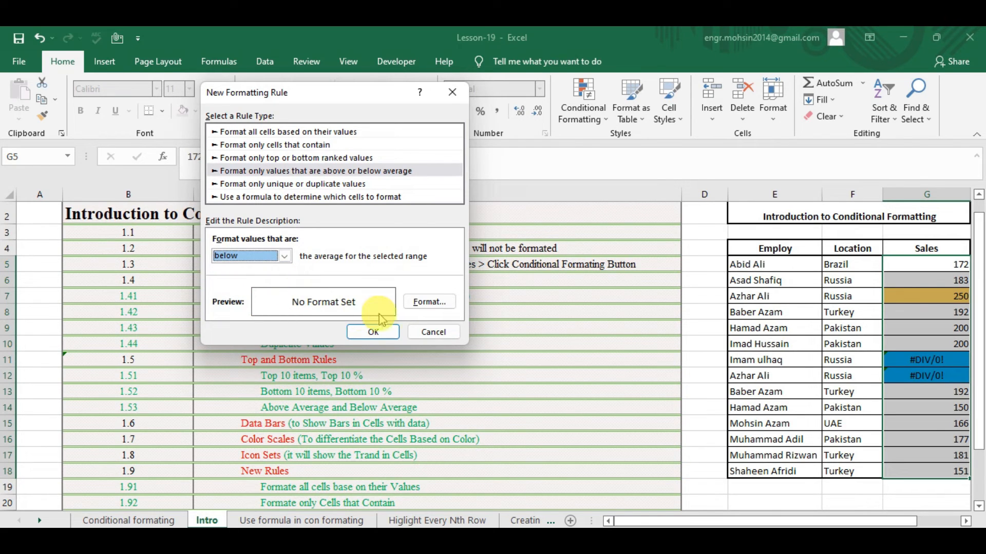
# Step: Give the below-average rule a grey fill and apply it to the sales values
pyautogui.click(431, 303)
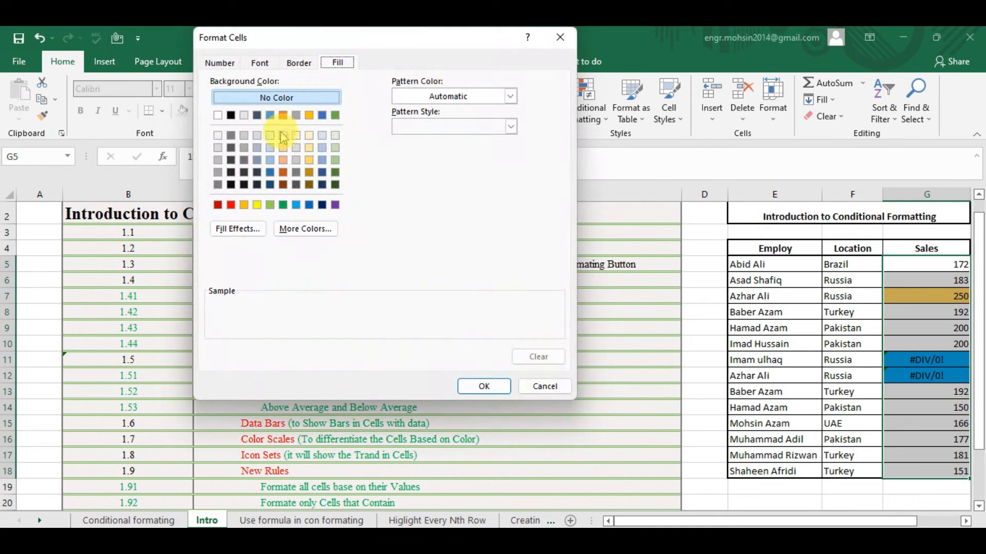
pyautogui.click(218, 159)
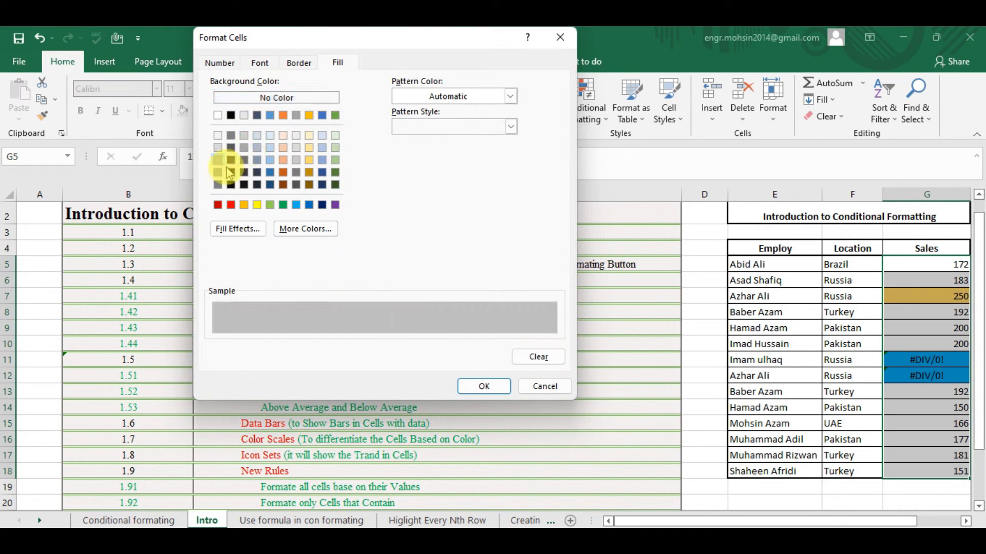
pyautogui.click(477, 388)
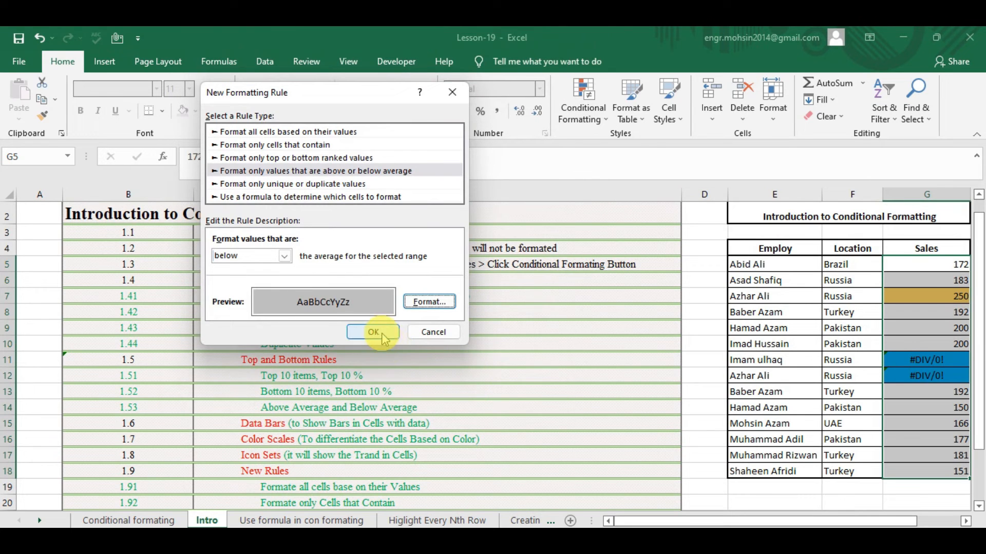
pyautogui.click(382, 337)
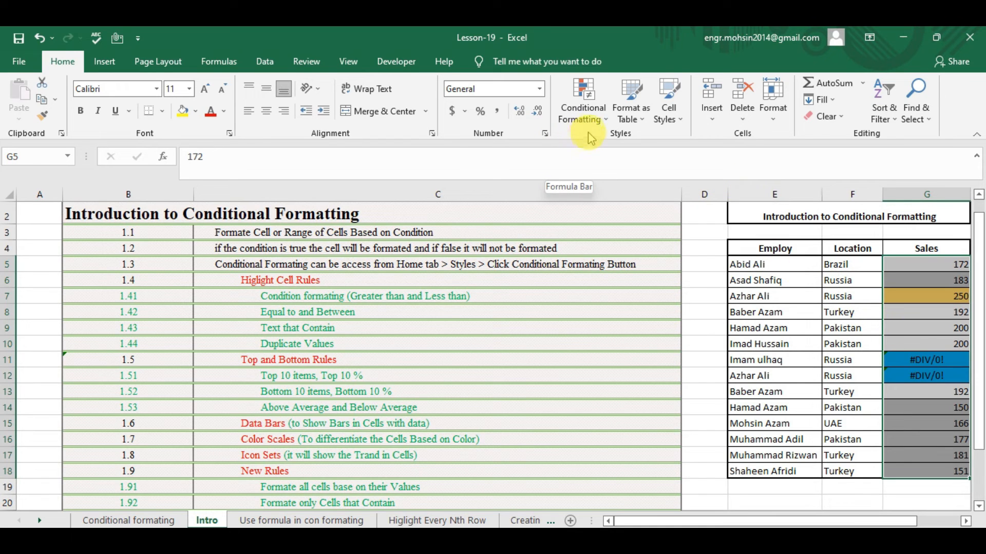
# Step: Select all the Location entries in the employee table, from F5 down to F18
pyautogui.click(585, 114)
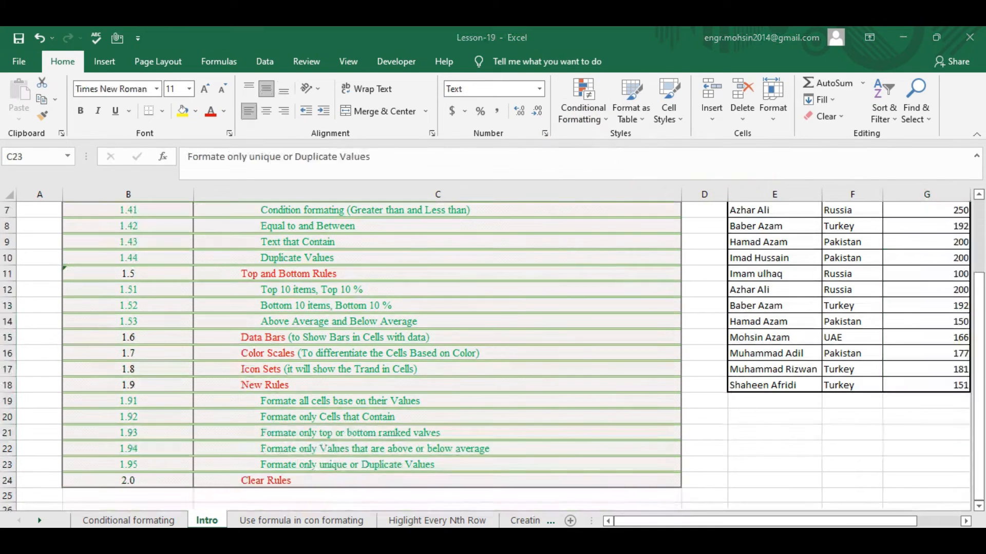
pyautogui.click(365, 467)
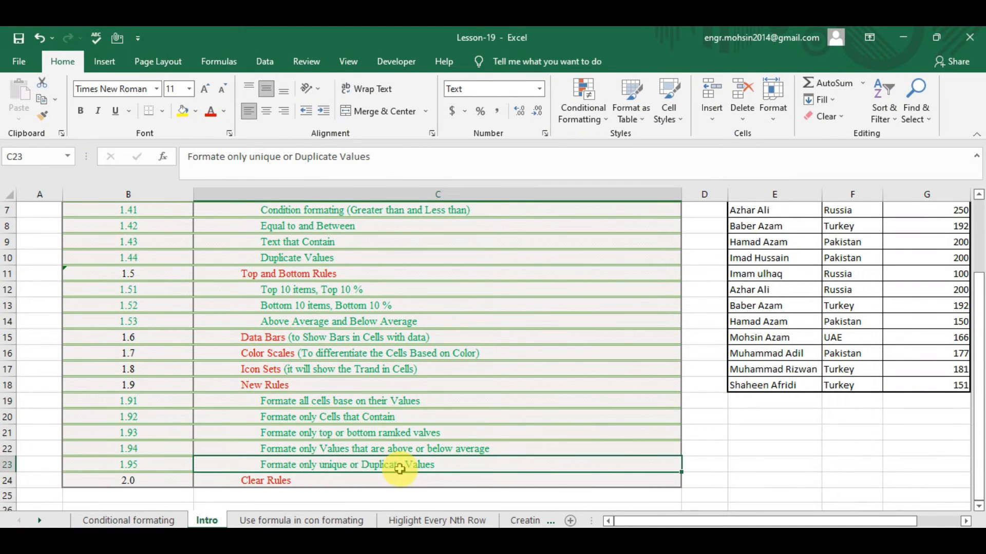
pyautogui.click(840, 309)
pyautogui.press('Up')
pyautogui.press('Up')
pyautogui.press('Up')
pyautogui.press('Up')
pyautogui.press('Up')
pyautogui.press('Up')
pyautogui.press('Up')
pyautogui.press('Up')
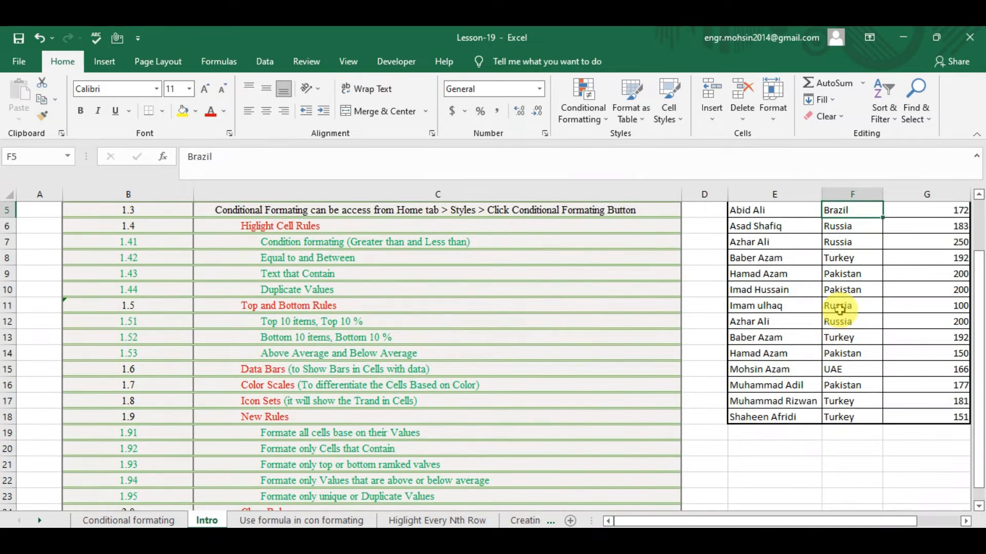
pyautogui.press('Up')
pyautogui.press('Down')
pyautogui.hotkey('ctrl', 'shift', 'Down')
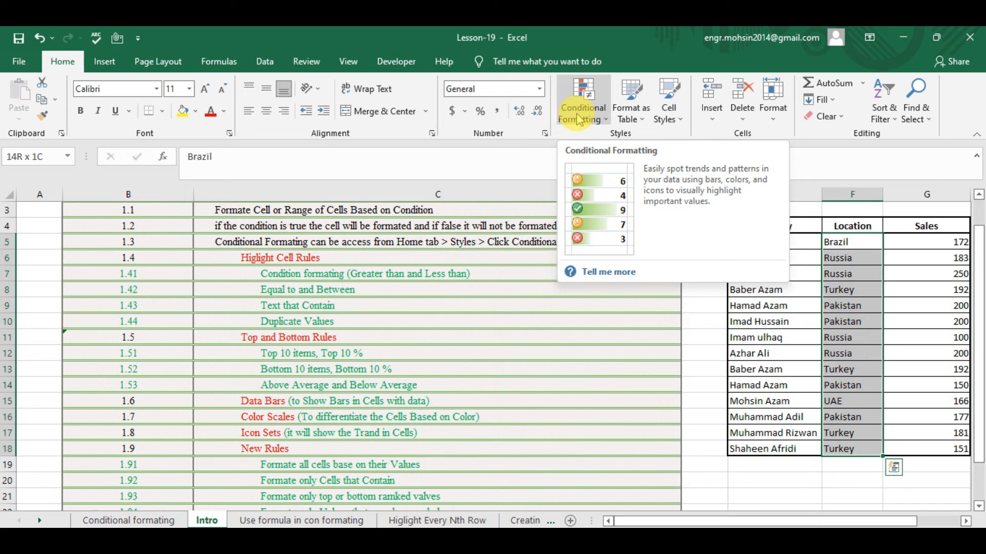
# Step: Start a new unique or duplicate values rule for the Location cells, formatting all duplicate values in the selected range
pyautogui.click(578, 119)
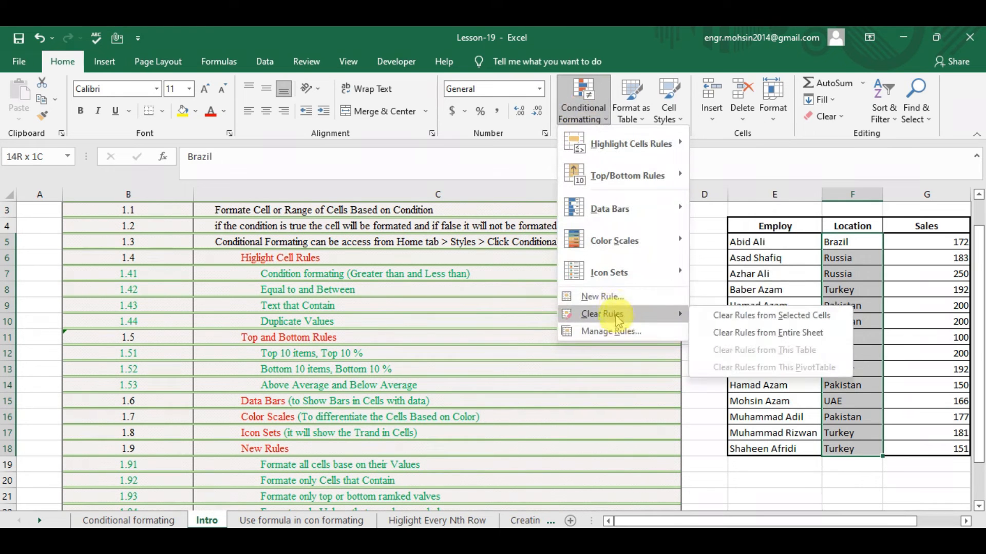
pyautogui.click(601, 296)
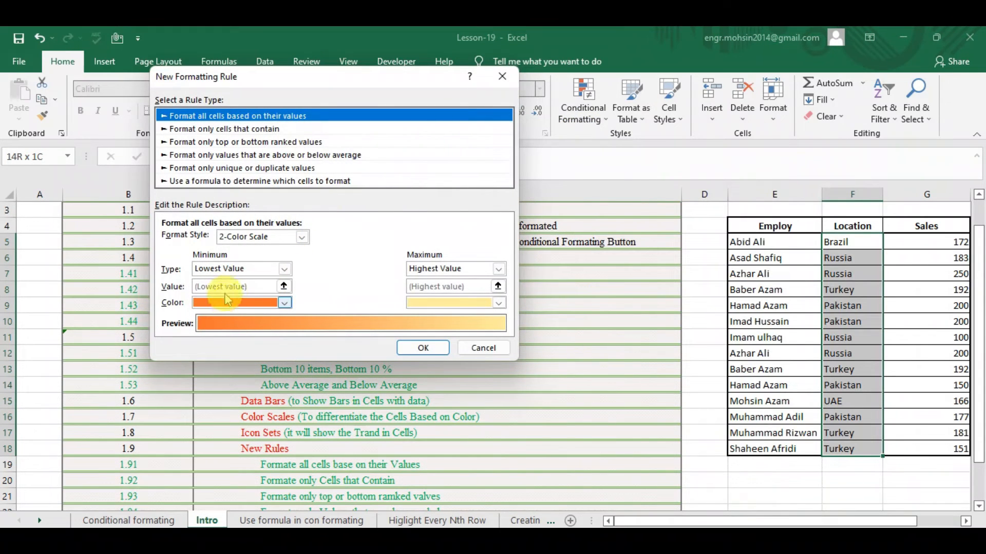
pyautogui.click(248, 169)
pyautogui.click(211, 238)
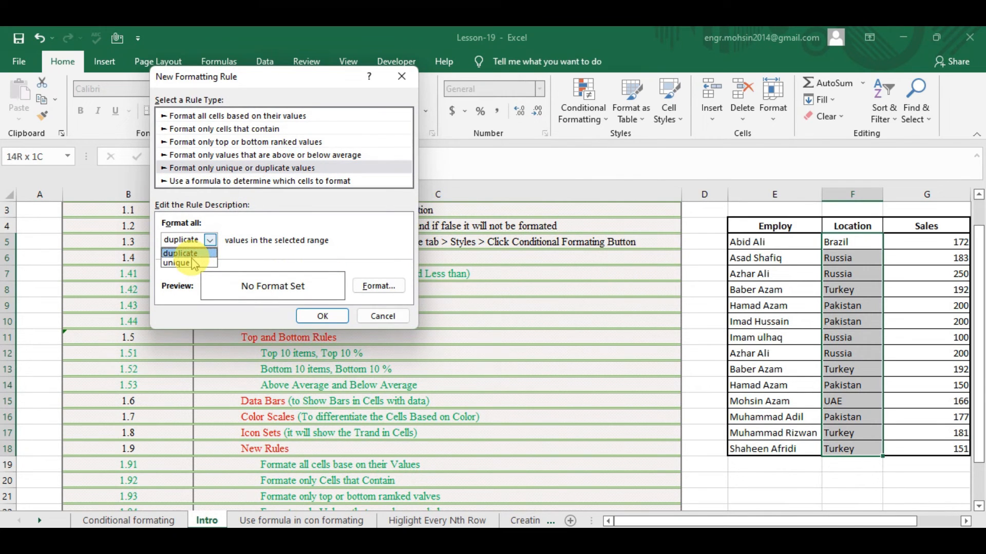
pyautogui.click(199, 254)
# Step: Give the duplicate values rule a bold gold font and apply it to the Location cells
pyautogui.click(391, 290)
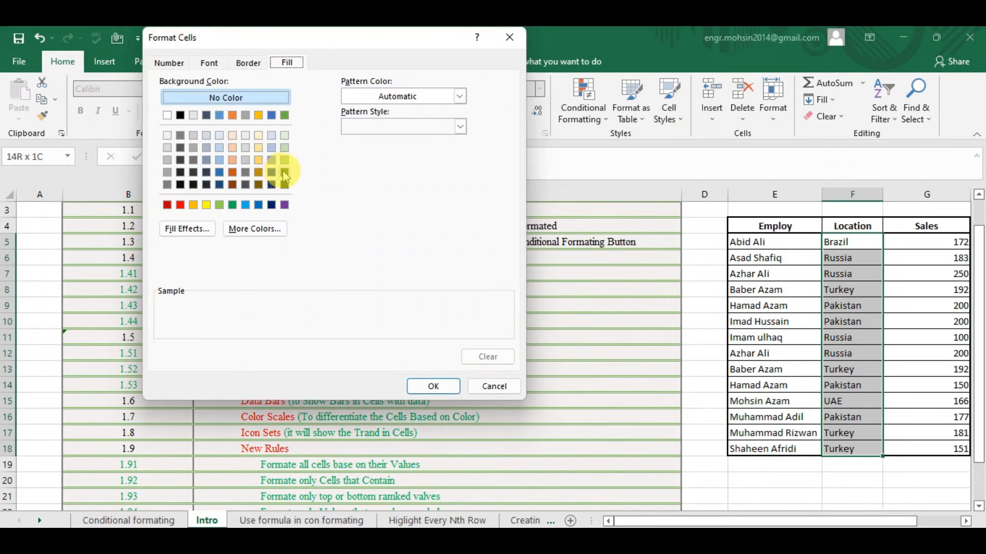
pyautogui.click(209, 62)
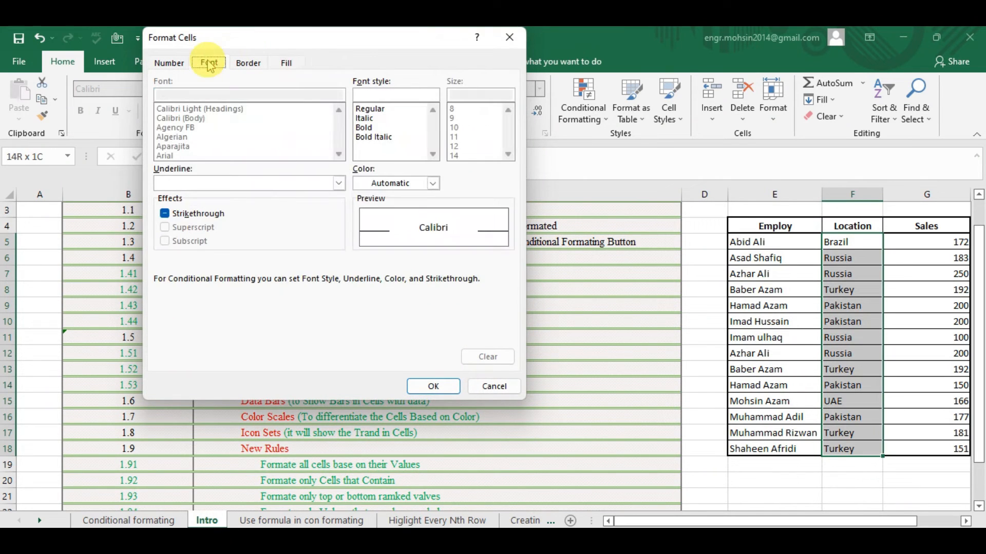
pyautogui.click(372, 128)
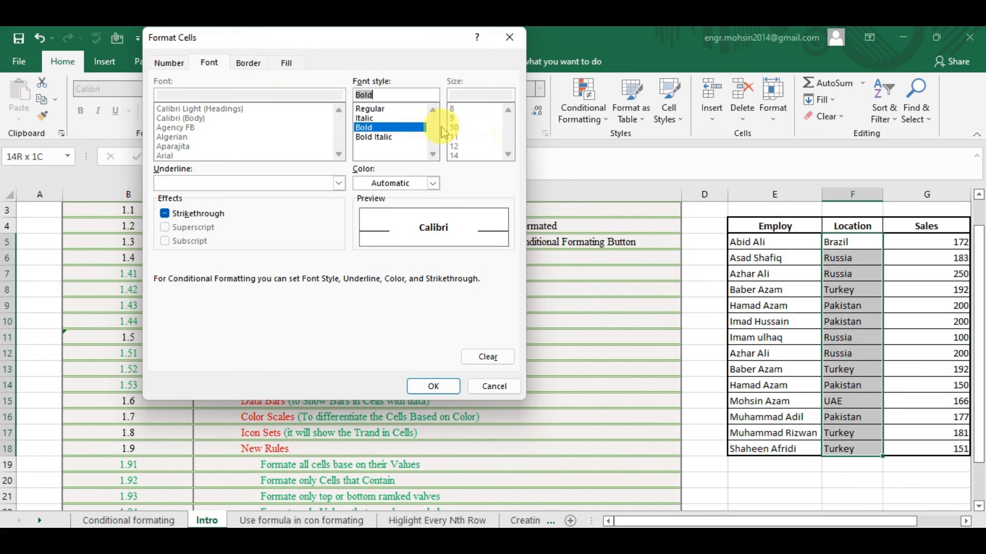
pyautogui.click(433, 184)
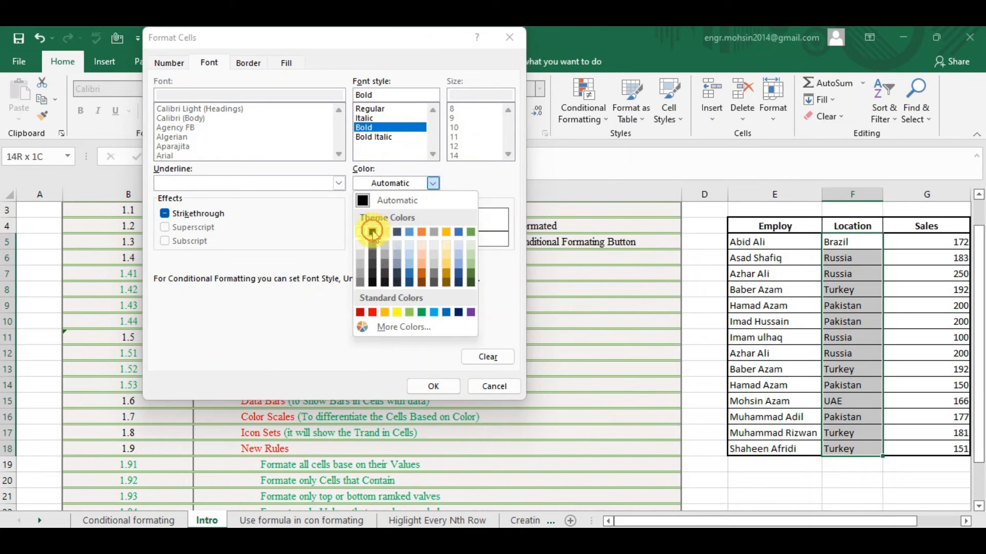
pyautogui.click(373, 232)
pyautogui.click(432, 183)
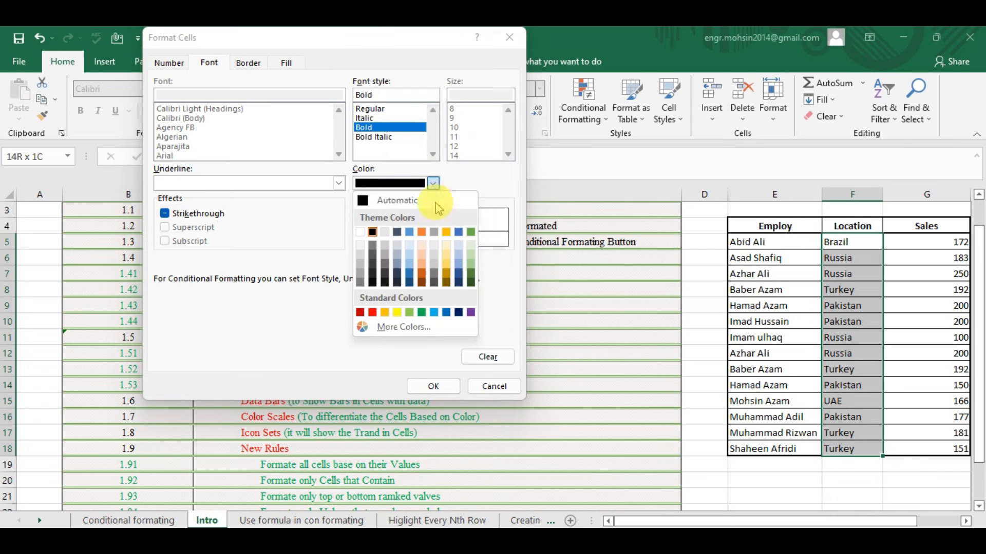
pyautogui.click(446, 234)
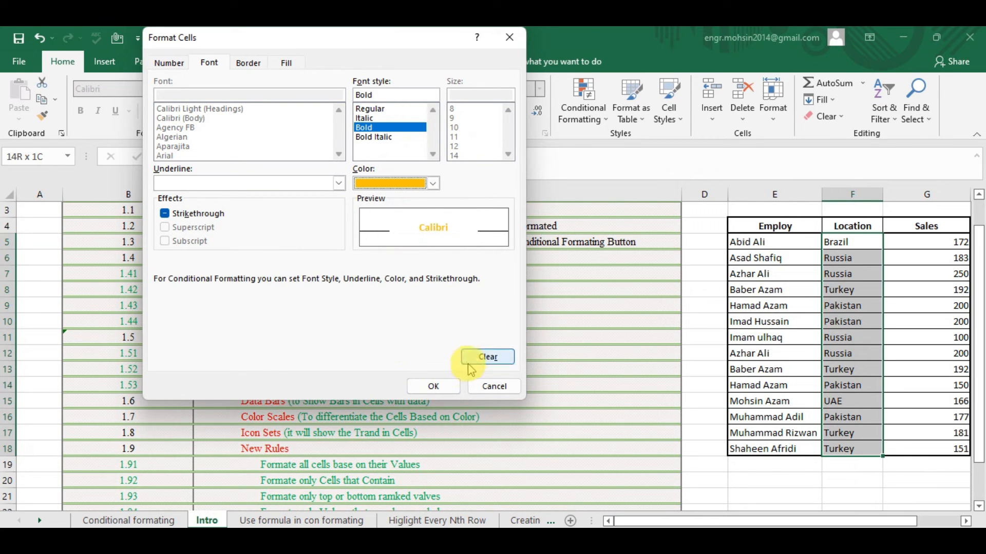
pyautogui.click(444, 389)
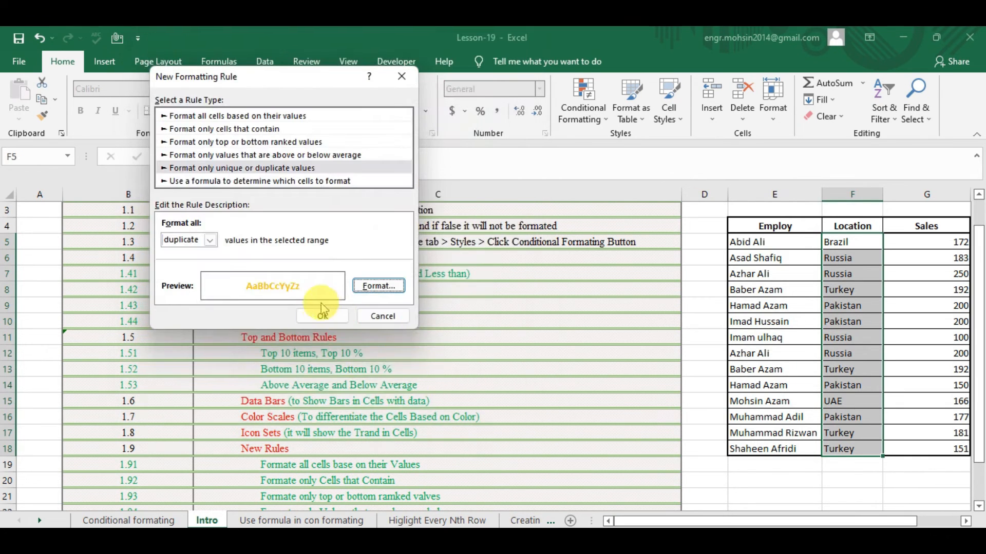
pyautogui.click(321, 315)
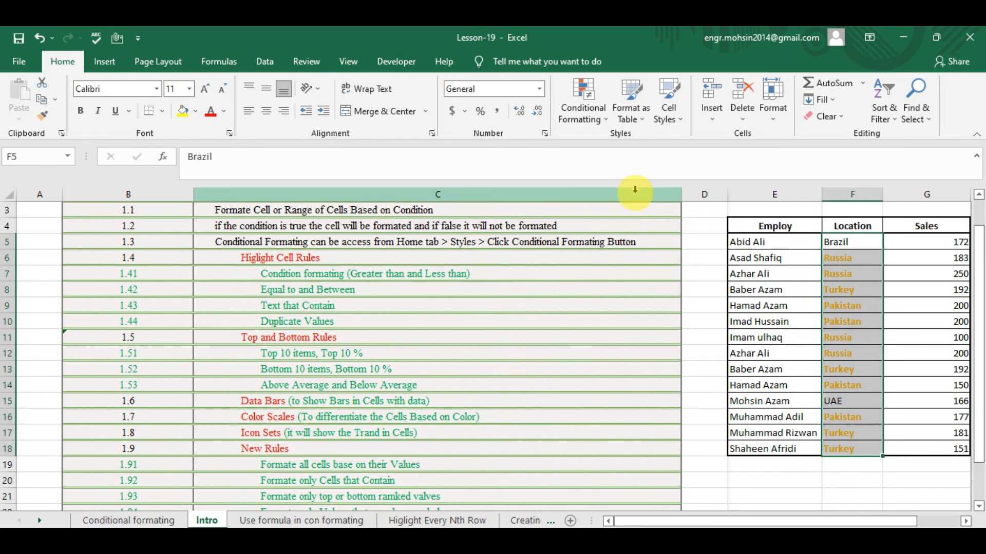
# Step: Start another unique or duplicate values rule for the Location cells, formatting all unique values in the selected range
pyautogui.click(582, 109)
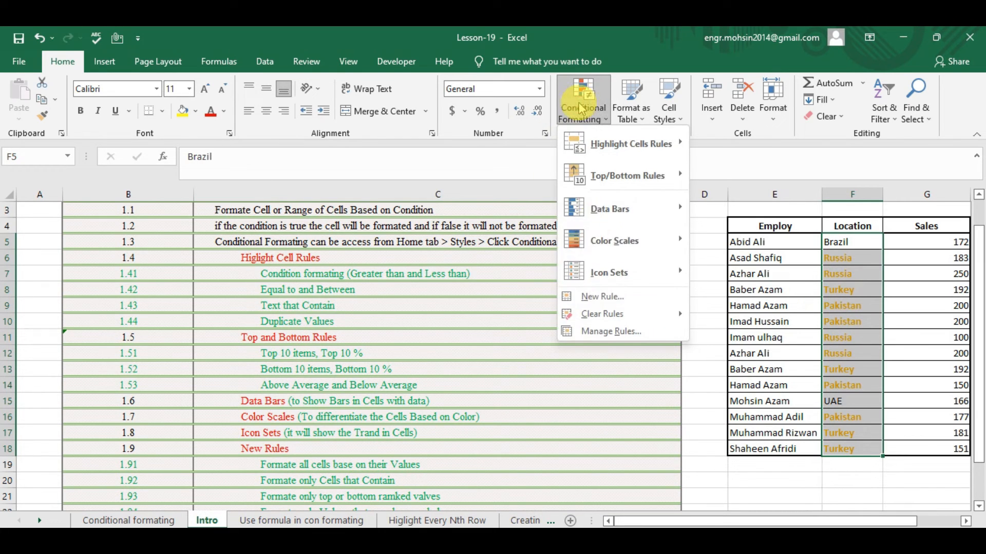
pyautogui.click(595, 296)
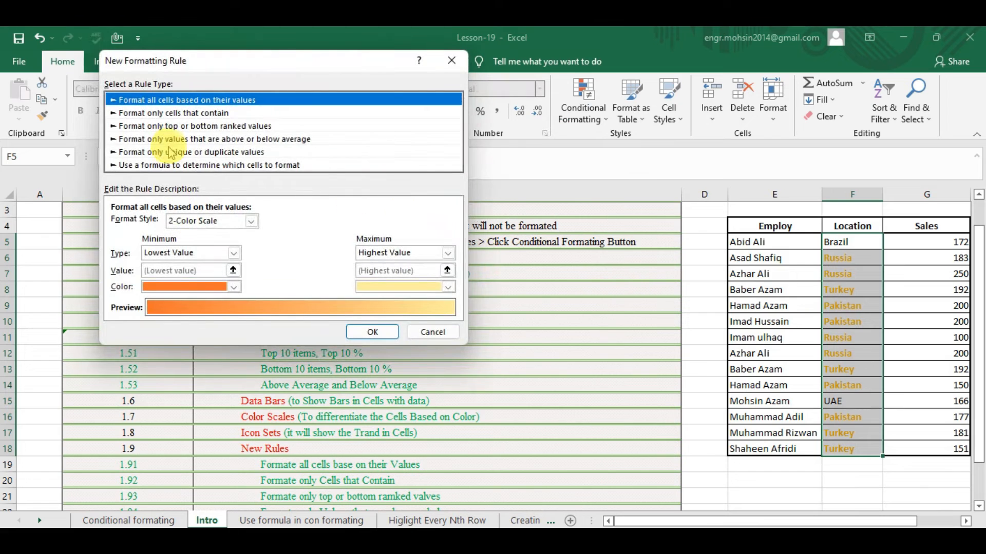
pyautogui.click(174, 152)
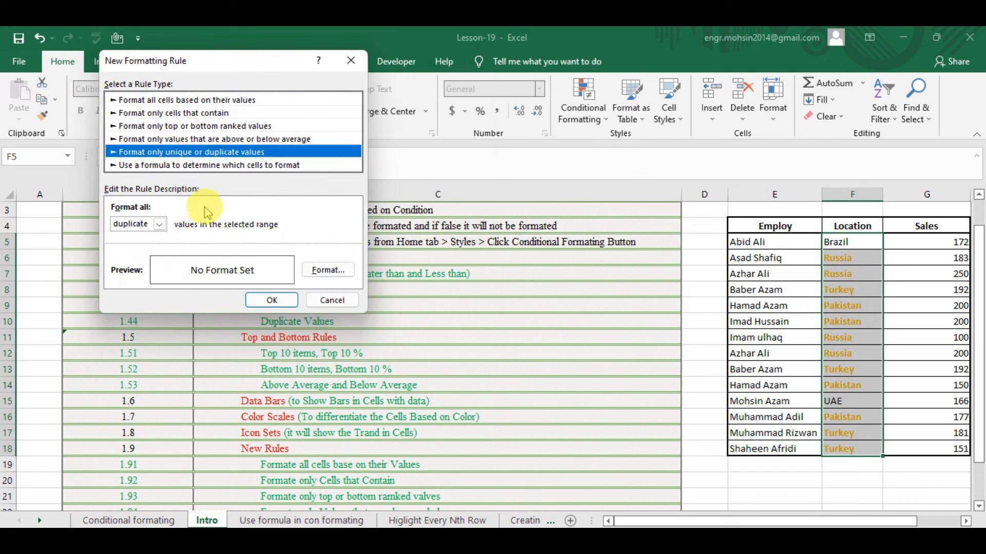
pyautogui.click(158, 224)
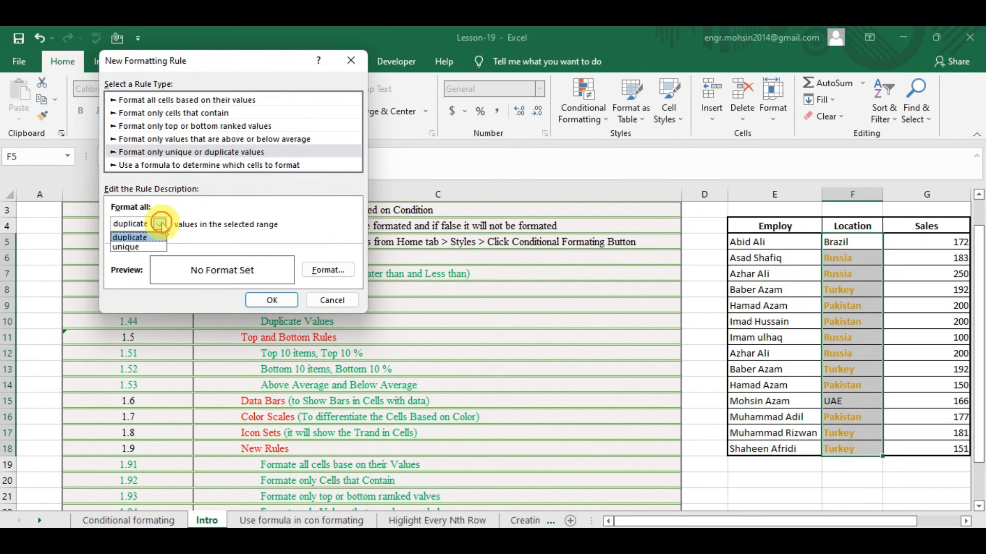
pyautogui.click(134, 246)
# Step: Give the unique values rule a light green fill, apply it to the Location cells and deselect them
pyautogui.click(315, 270)
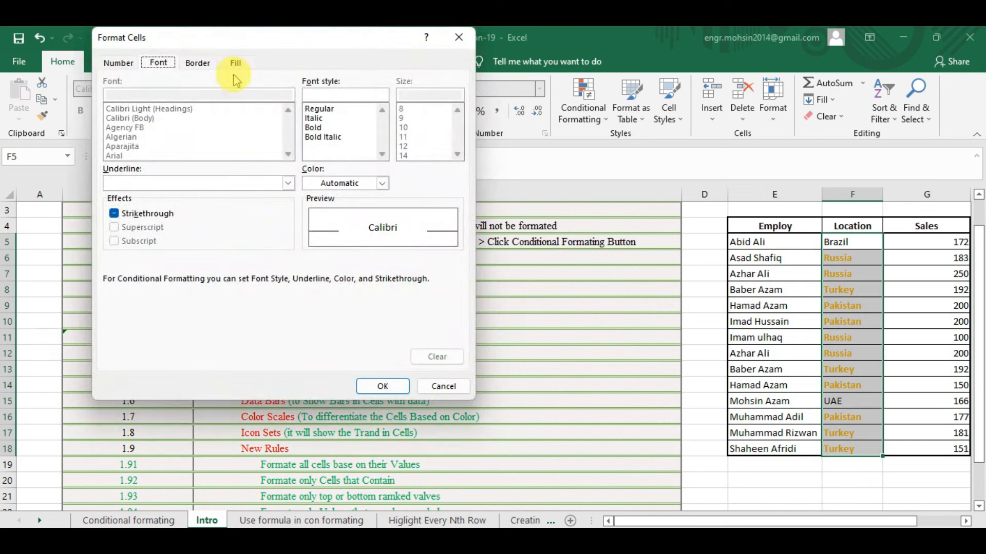
pyautogui.click(237, 64)
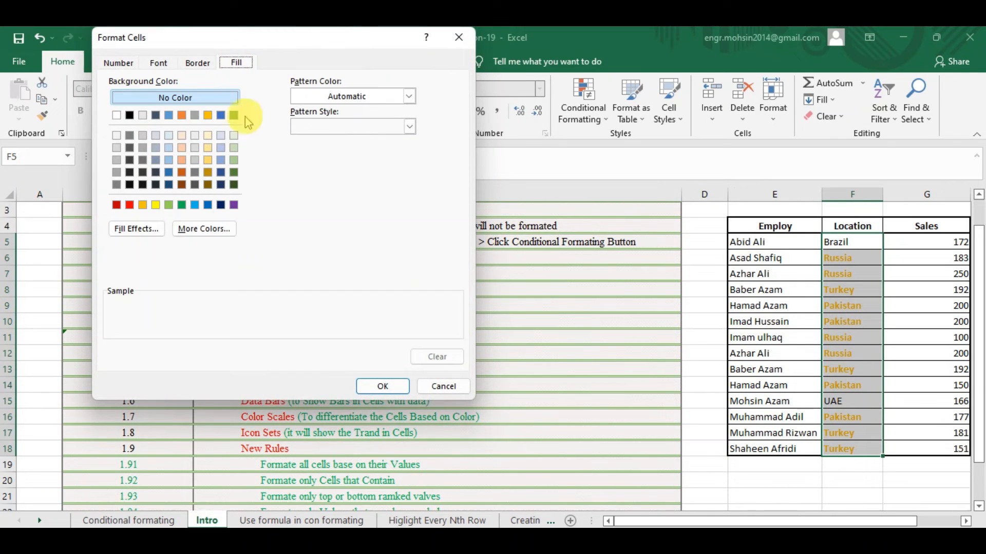
pyautogui.click(234, 160)
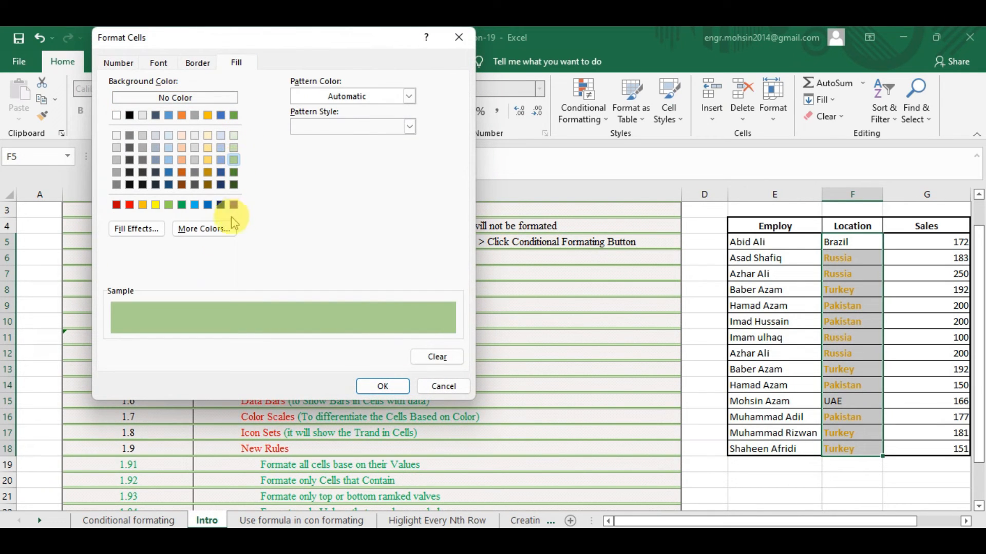
pyautogui.click(384, 388)
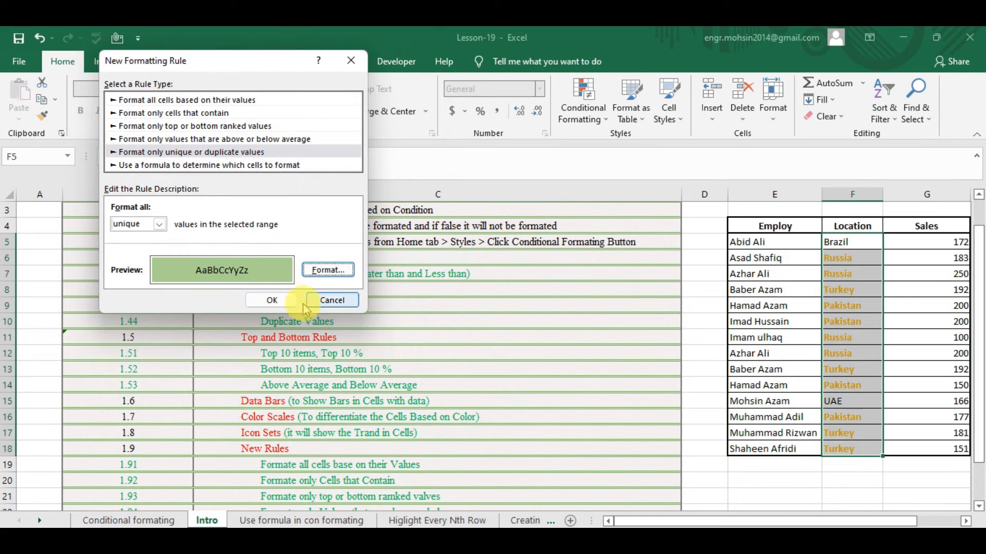
pyautogui.click(272, 300)
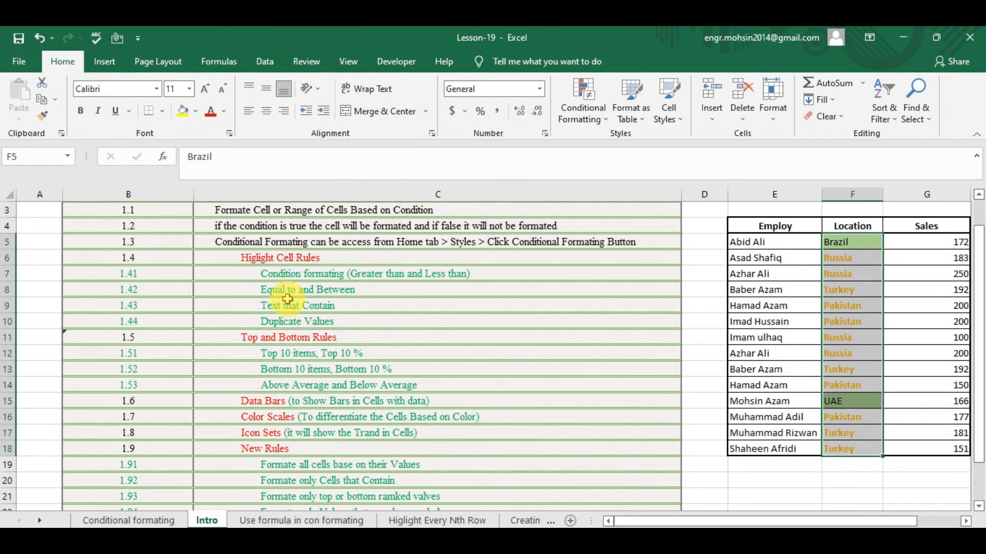
pyautogui.click(363, 479)
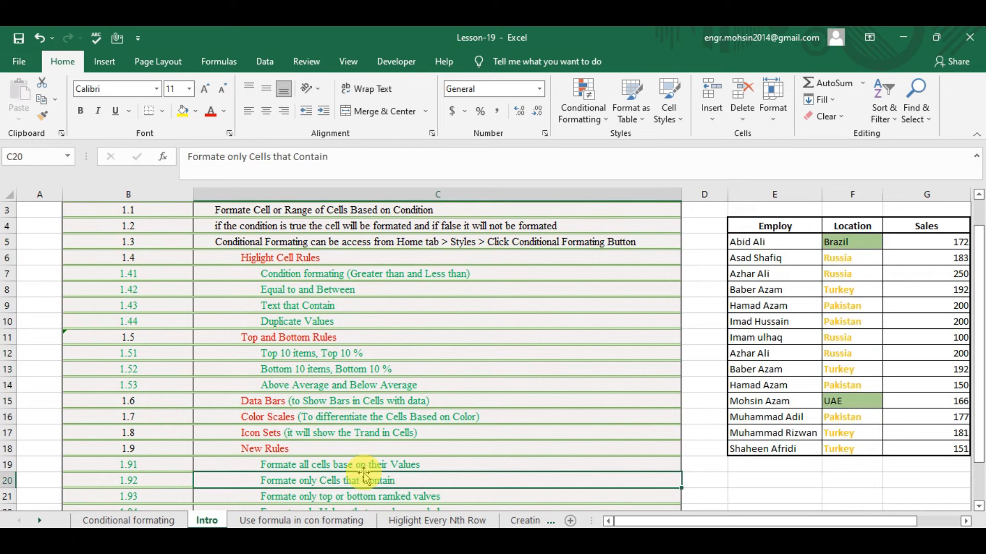
# Step: Review the New Rules topics and the Clear Rules topic in the lesson outline
pyautogui.press('Down')
pyautogui.press('Down')
pyautogui.press('Down')
pyautogui.press('Down')
pyautogui.press('Down')
pyautogui.press('Down')
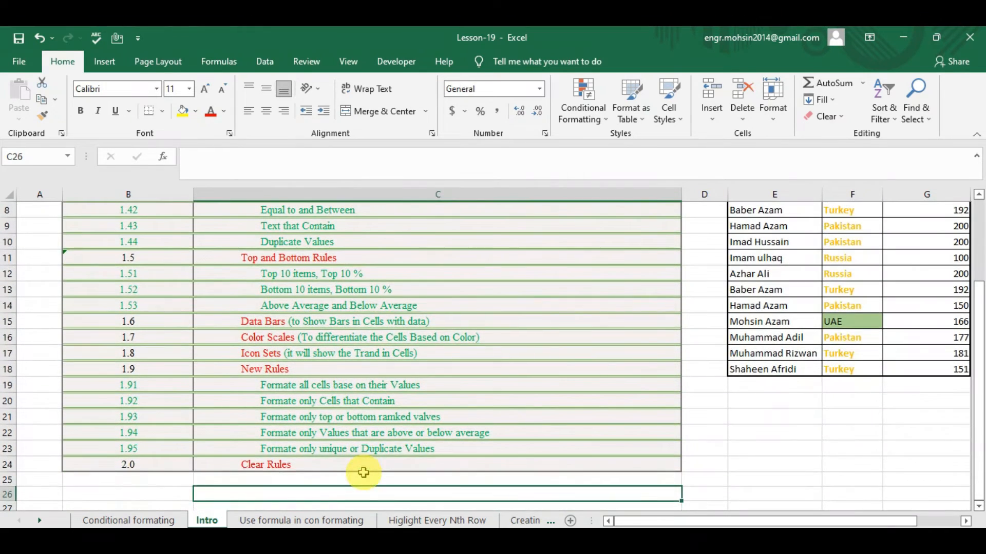
pyautogui.press('Up')
pyautogui.press('Up')
pyautogui.press('Up')
pyautogui.press('Up')
pyautogui.press('Up')
pyautogui.press('Down')
pyautogui.press('Down')
pyautogui.press('Down')
pyautogui.press('Up')
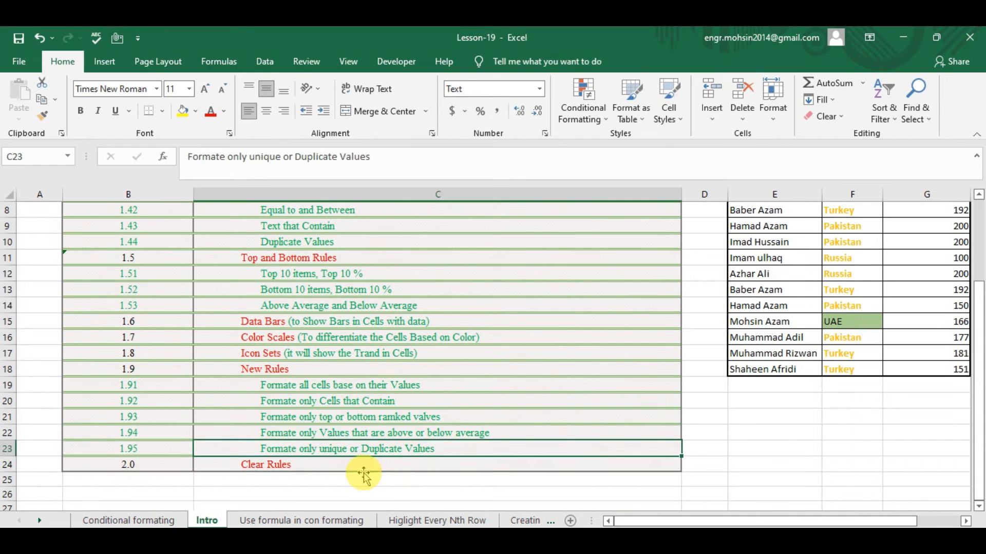
# Step: Clear the conditional formatting rules from the Location cells F5:F18 and deselect them
pyautogui.press('Up')
pyautogui.press('Up')
pyautogui.press('Up')
pyautogui.press('Up')
pyautogui.press('Up')
pyautogui.press('Up')
pyautogui.press('Up')
pyautogui.press('Up')
pyautogui.press('Up')
pyautogui.press('Up')
pyautogui.press('Up')
pyautogui.press('Up')
pyautogui.press('Up')
pyautogui.press('Right')
pyautogui.press('Right')
pyautogui.press('Right')
pyautogui.press('Up')
pyautogui.press('Up')
pyautogui.press('Up')
pyautogui.press('Up')
pyautogui.press('Up')
pyautogui.press('Up')
pyautogui.press('Down')
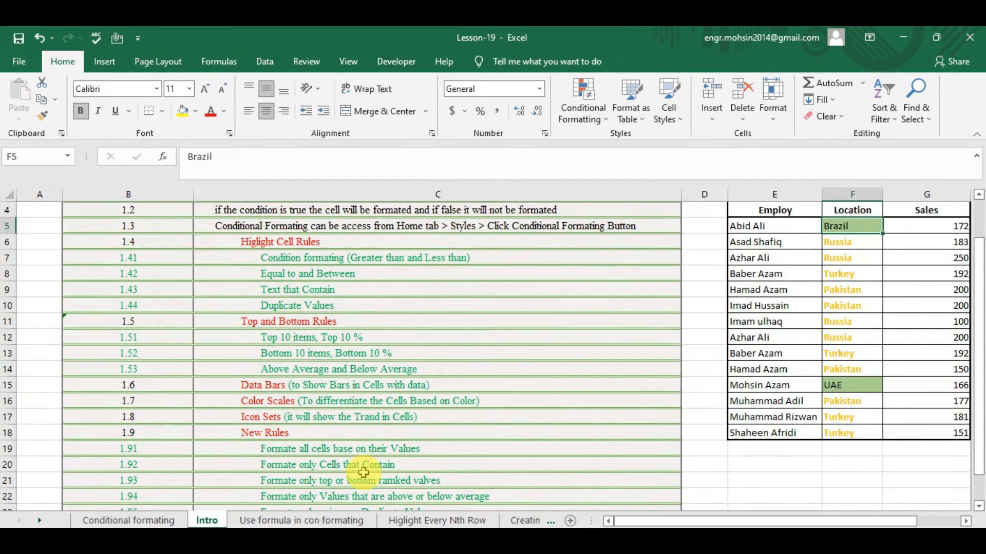
pyautogui.hotkey('ctrl', 'shift', 'Down')
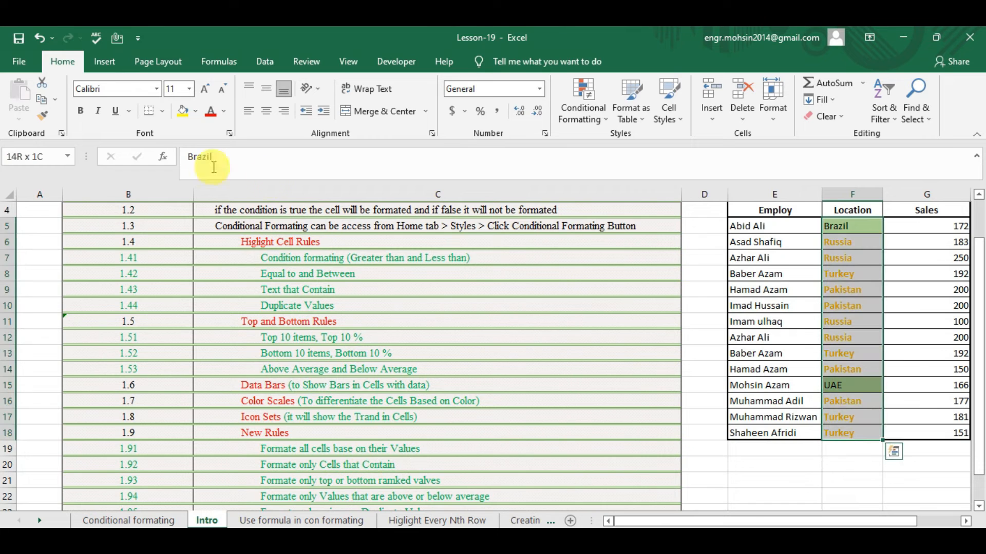
pyautogui.click(591, 124)
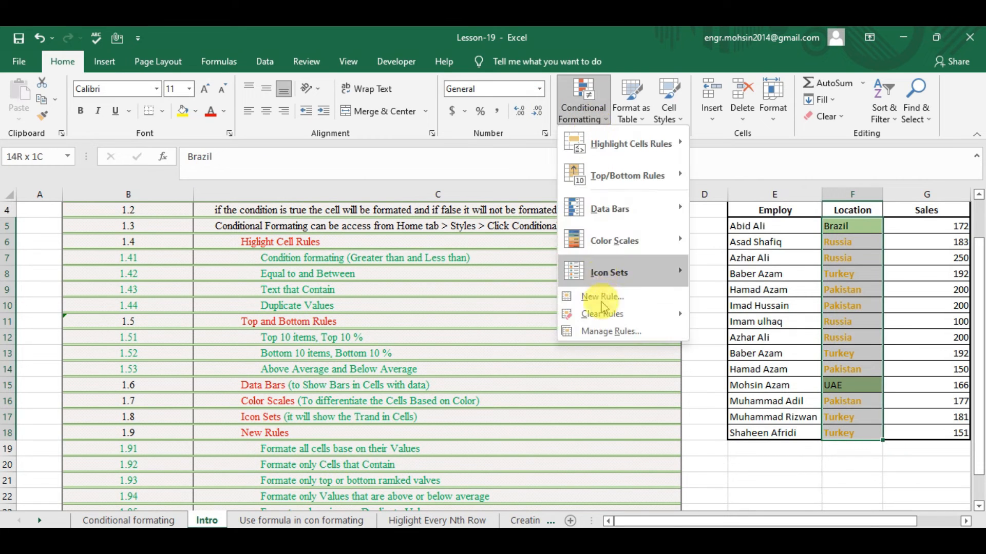
pyautogui.moveTo(686, 316)
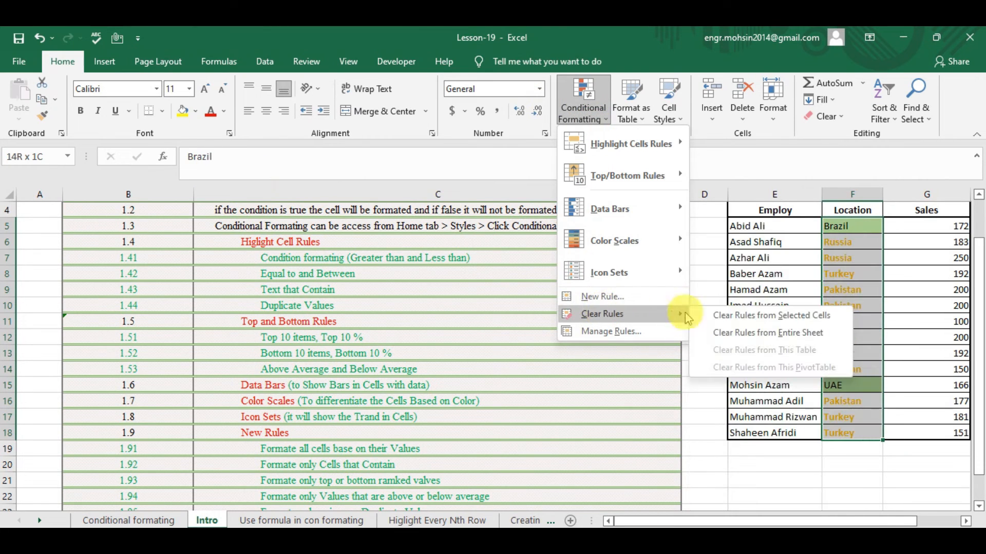
pyautogui.click(723, 323)
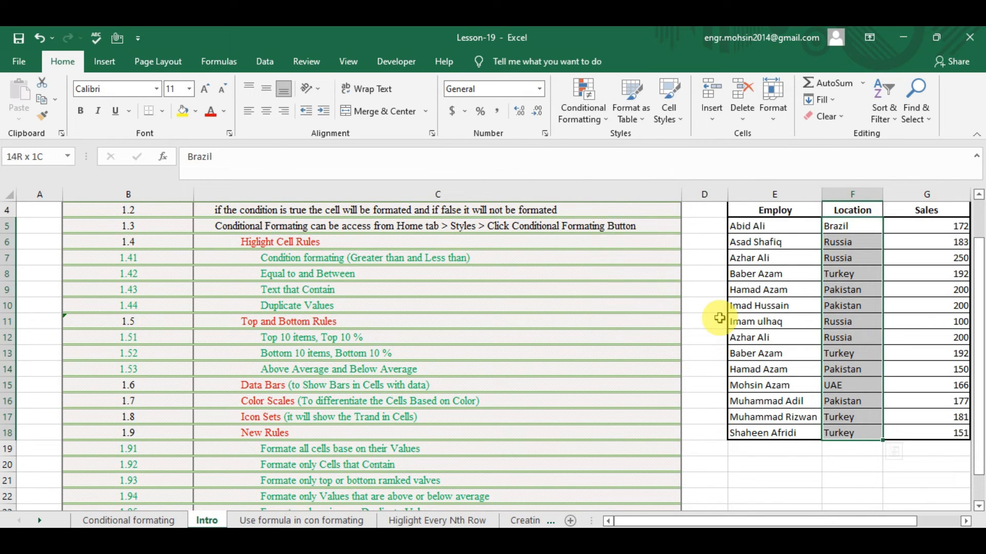
pyautogui.press('Down')
pyautogui.press('Down')
pyautogui.press('Down')
pyautogui.press('Down')
pyautogui.press('Down')
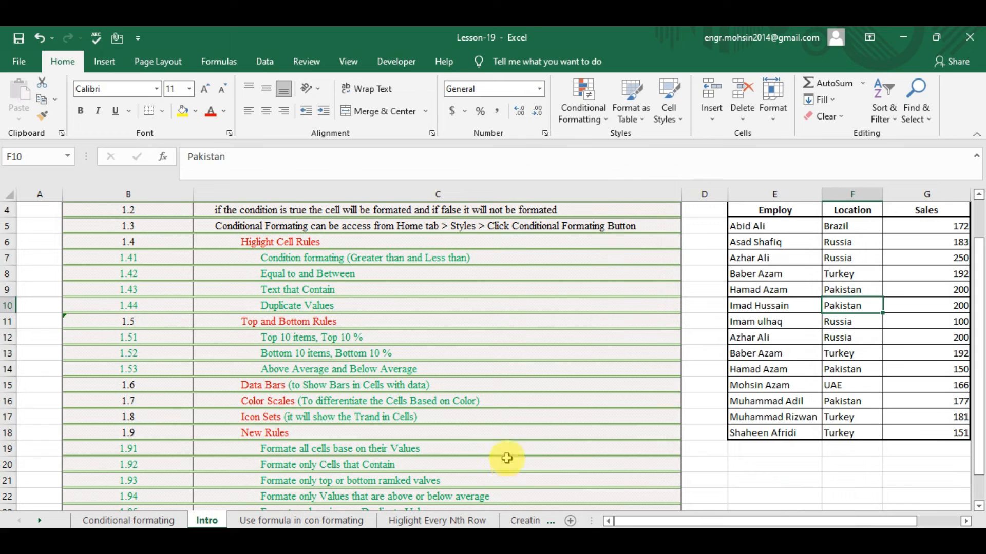
# Step: Look through the end of the lesson outline, from Icon Sets down to Clear Rules
pyautogui.click(465, 412)
pyautogui.press('Down')
pyautogui.press('Down')
pyautogui.press('Down')
pyautogui.press('Down')
pyautogui.press('Down')
pyautogui.press('Down')
pyautogui.press('Down')
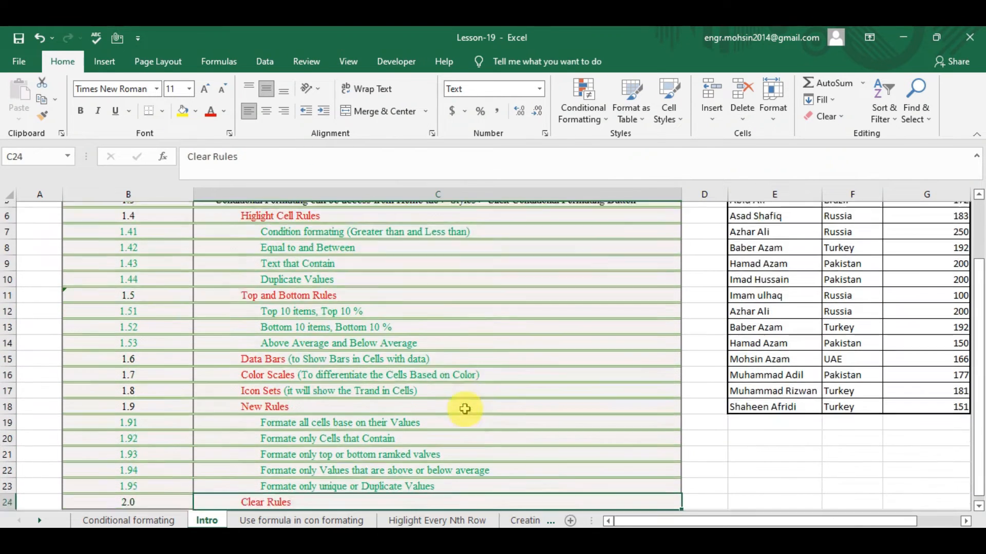
pyautogui.press('Down')
pyautogui.press('Down')
pyautogui.press('Down')
pyautogui.press('Up')
pyautogui.press('Up')
pyautogui.press('Up')
pyautogui.press('Up')
pyautogui.press('Up')
pyautogui.press('Up')
pyautogui.press('Up')
pyautogui.press('Up')
pyautogui.press('Up')
pyautogui.press('Up')
pyautogui.press('Up')
# Step: Start a Greater Than highlight rule for the Sales cells G5:G18 with a threshold of 160
pyautogui.click(824, 321)
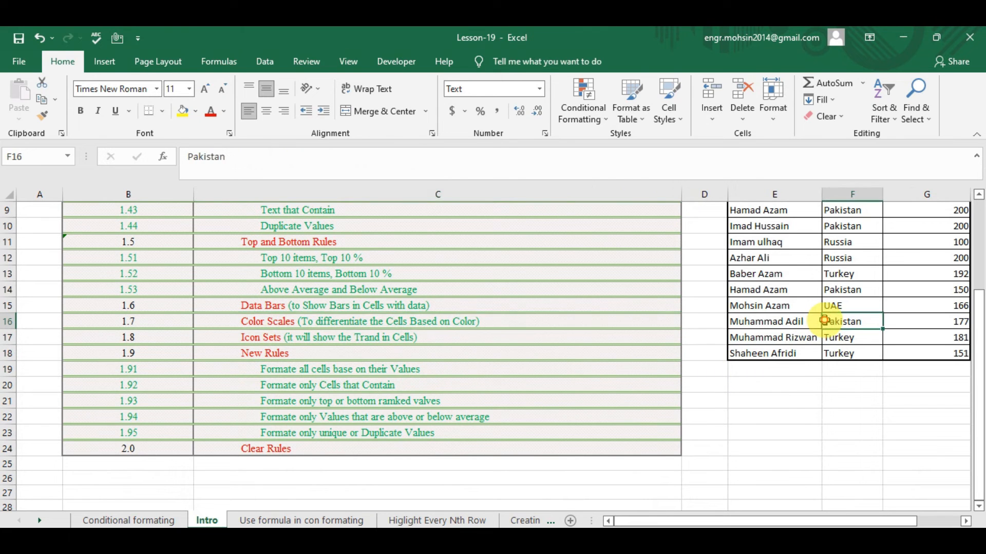
pyautogui.press('Right')
pyautogui.press('Up')
pyautogui.press('Up')
pyautogui.press('Up')
pyautogui.press('Up')
pyautogui.press('Up')
pyautogui.press('Up')
pyautogui.press('Up')
pyautogui.press('Up')
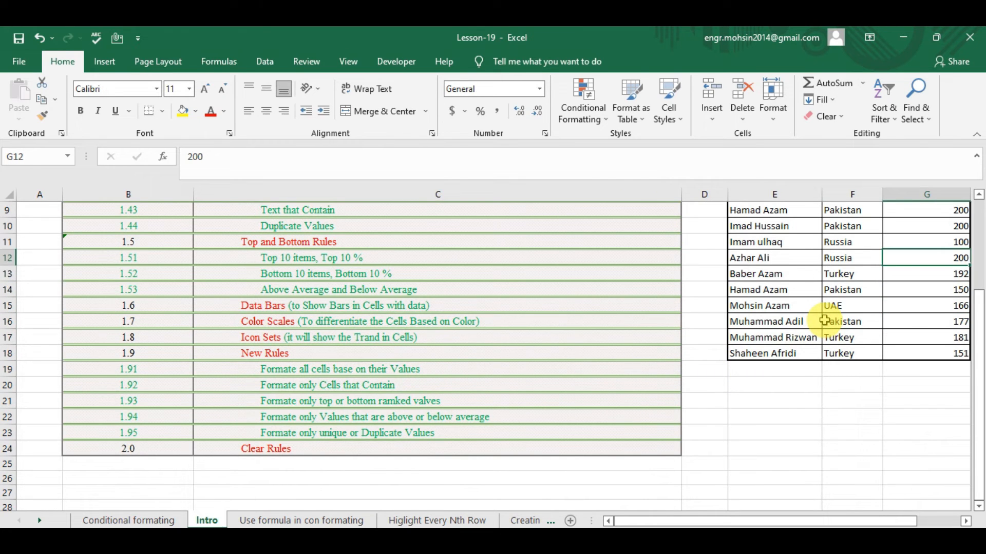
pyautogui.scroll(1, 825, 320)
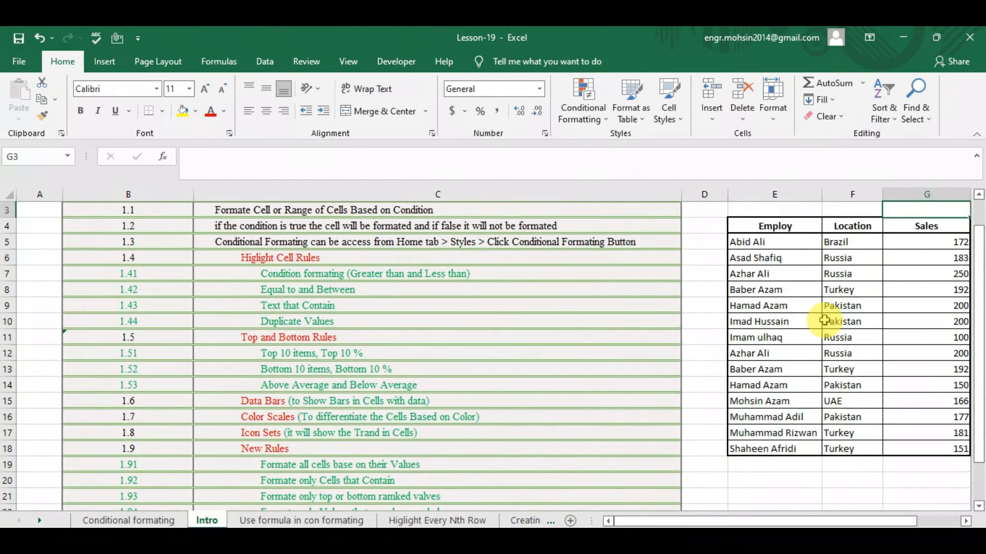
pyautogui.hotkey('ctrl', 'shift', 'Down')
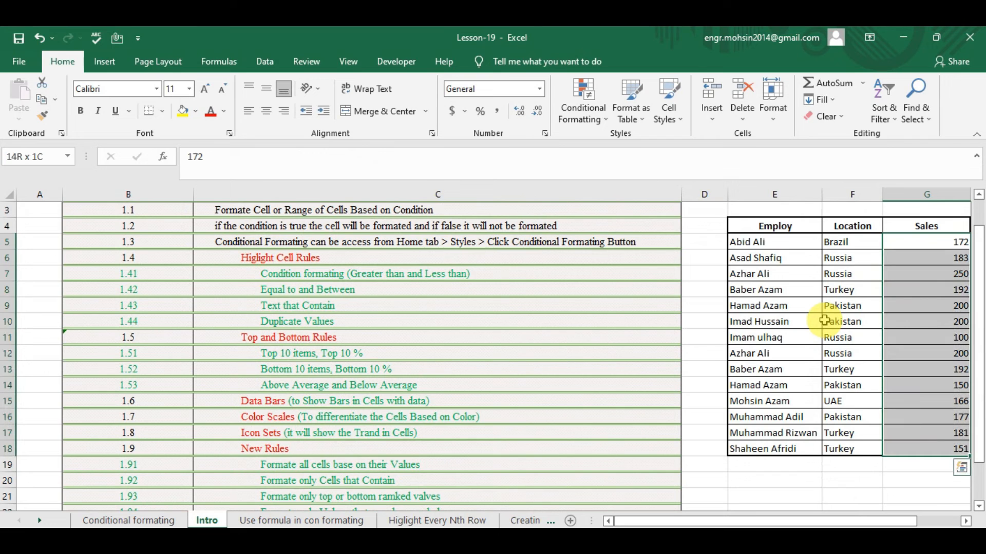
pyautogui.click(589, 106)
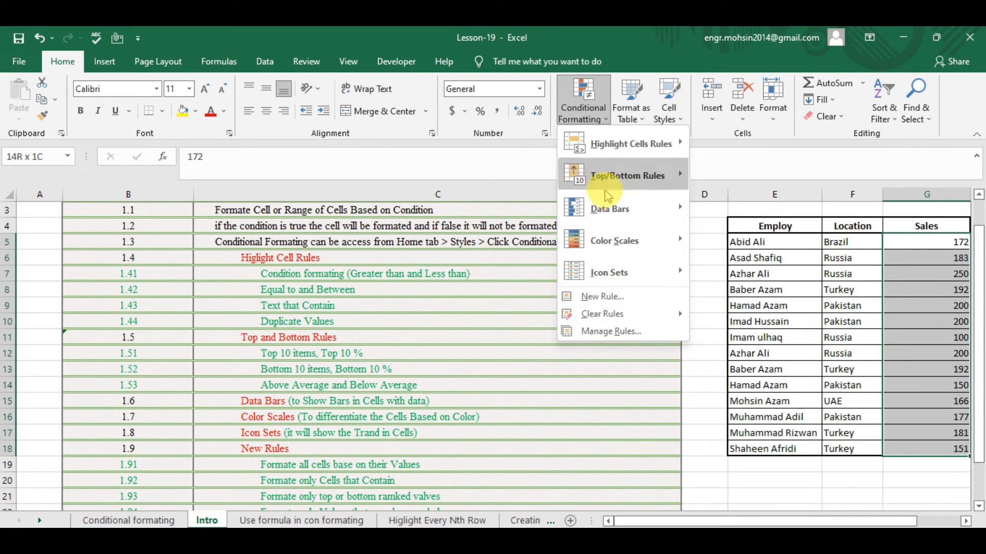
pyautogui.moveTo(610, 155)
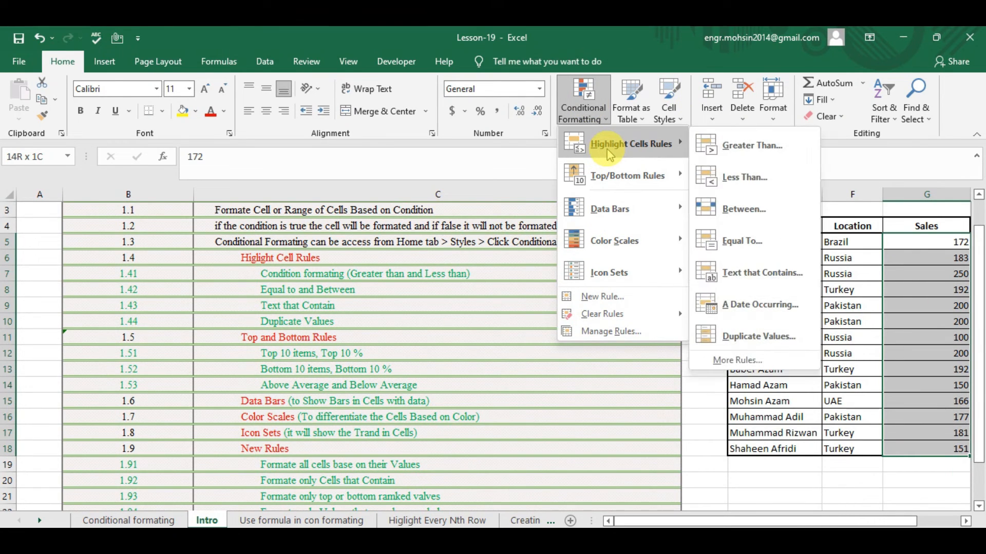
pyautogui.click(723, 148)
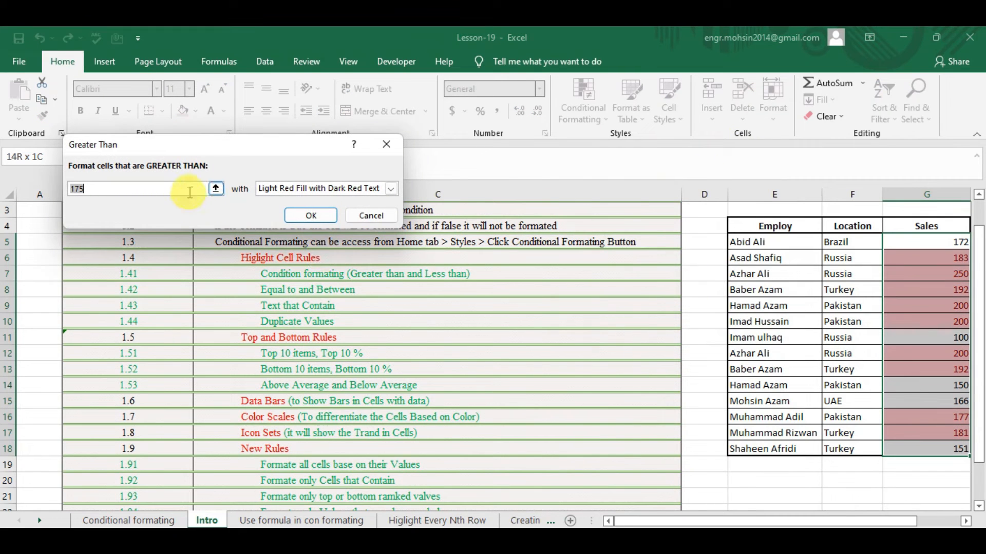
pyautogui.press('BackSpace')
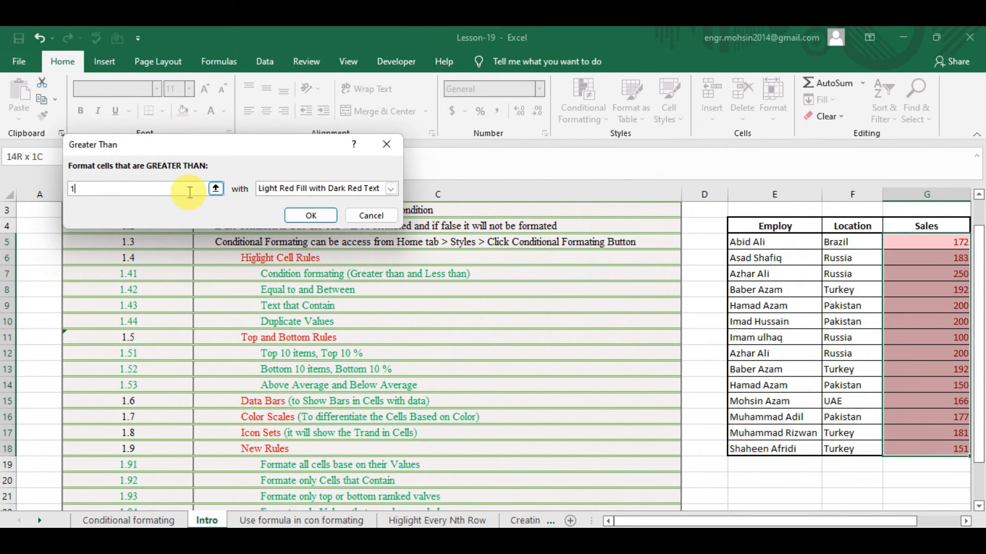
pyautogui.write('60')
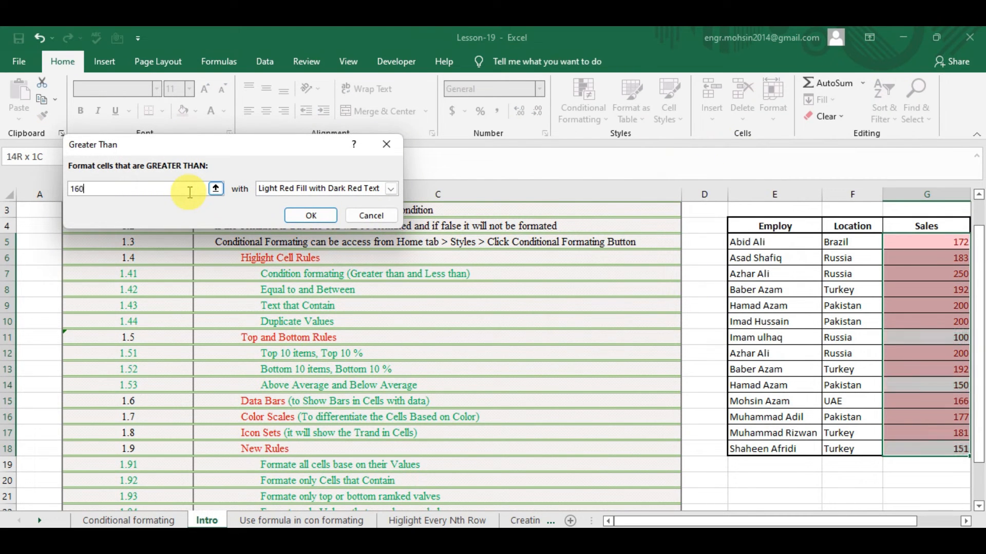
# Step: Give the Greater Than rule a custom format with a light green fill
pyautogui.click(390, 189)
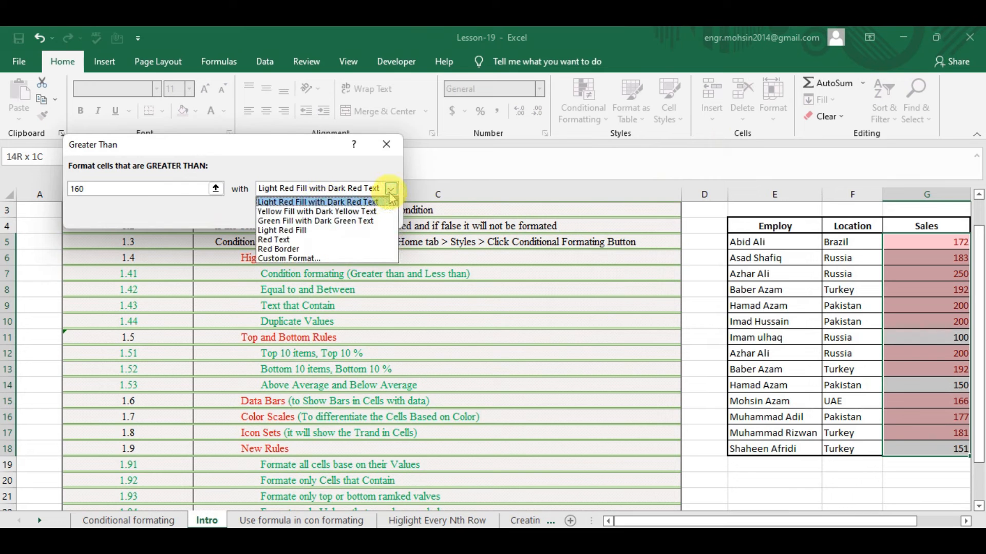
pyautogui.click(320, 260)
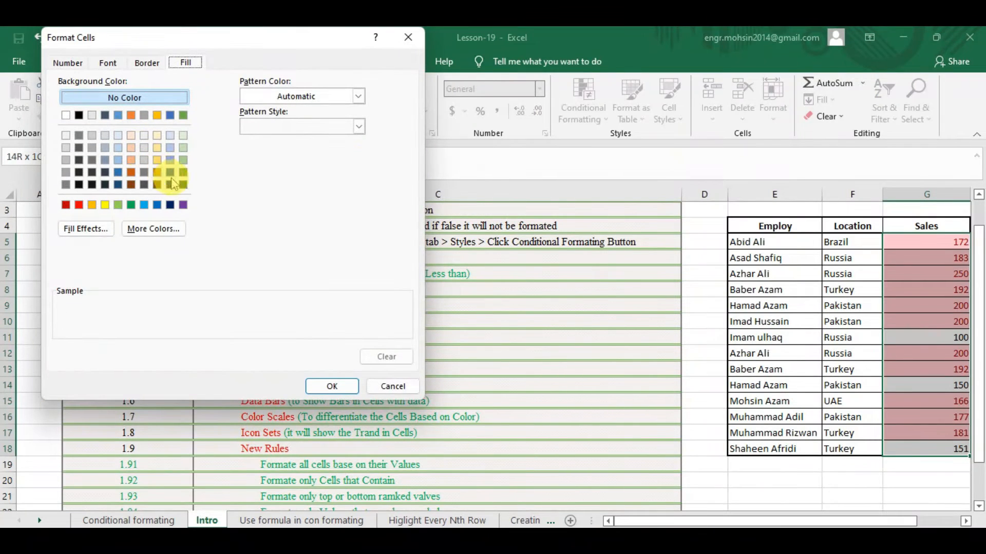
pyautogui.click(183, 160)
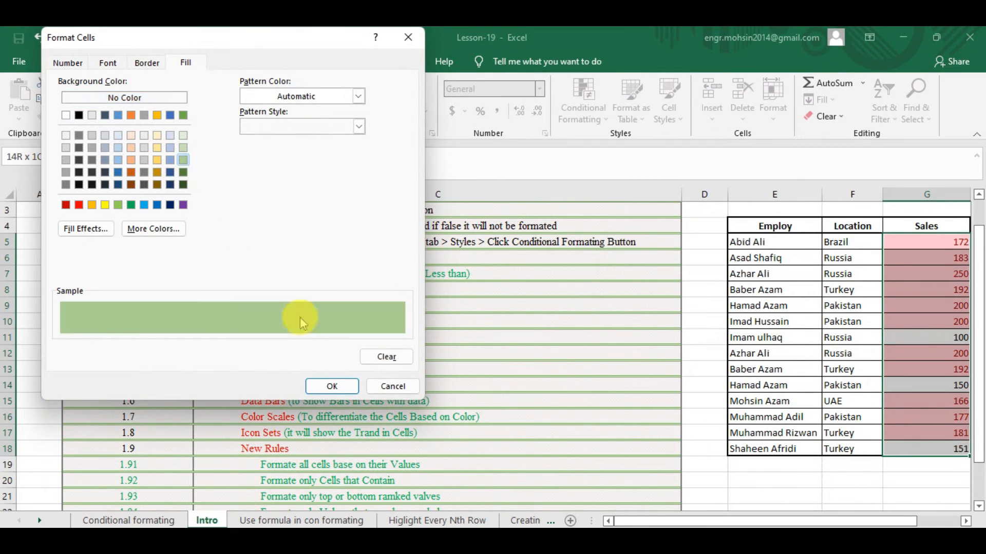
pyautogui.click(331, 387)
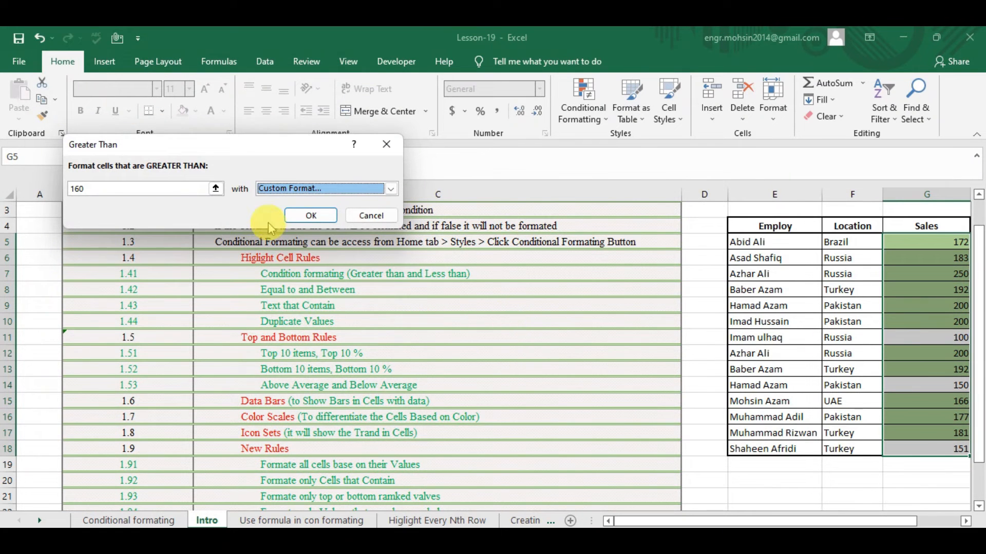
# Step: Set the Greater Than threshold to 170 and apply the rule to the Sales cells
pyautogui.click(151, 189)
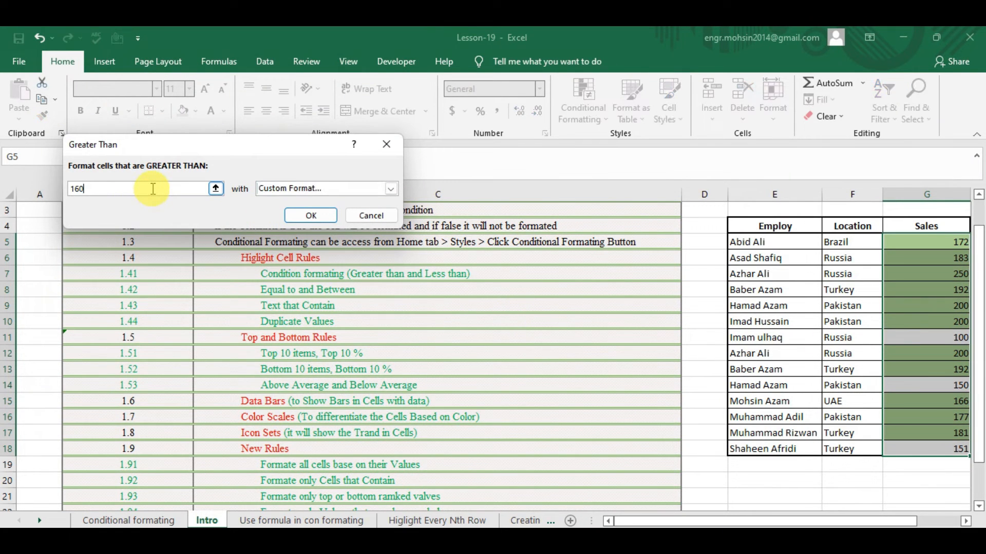
pyautogui.press('BackSpace')
pyautogui.write('70')
pyautogui.click(314, 215)
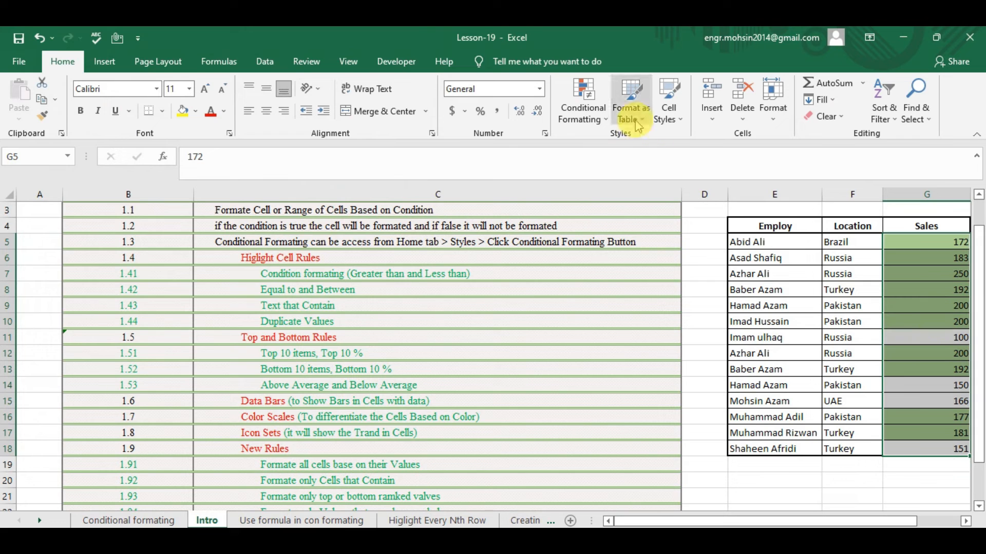
# Step: Open the conditional formatting rules manager for the Sales cells and keep it showing the rules for Current Selection
pyautogui.click(594, 119)
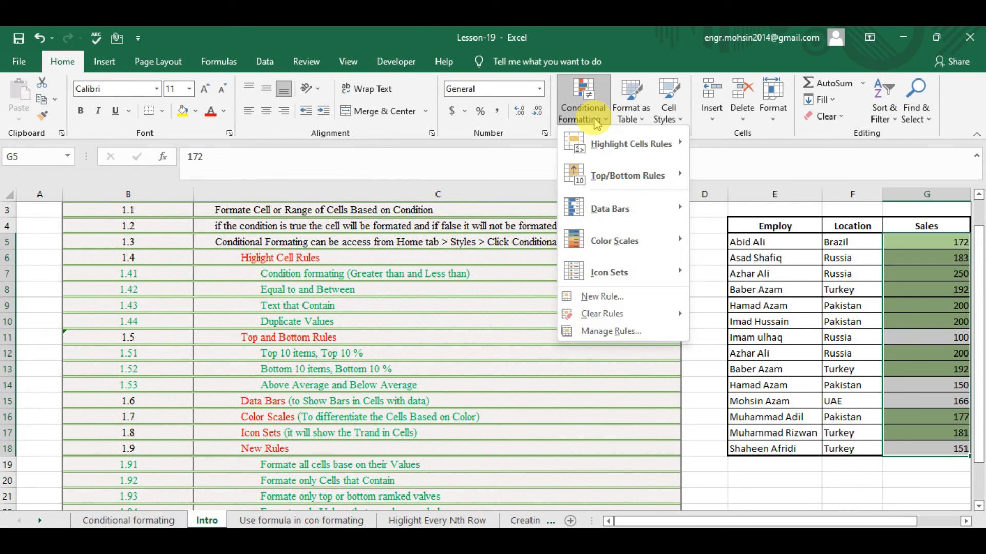
pyautogui.click(606, 332)
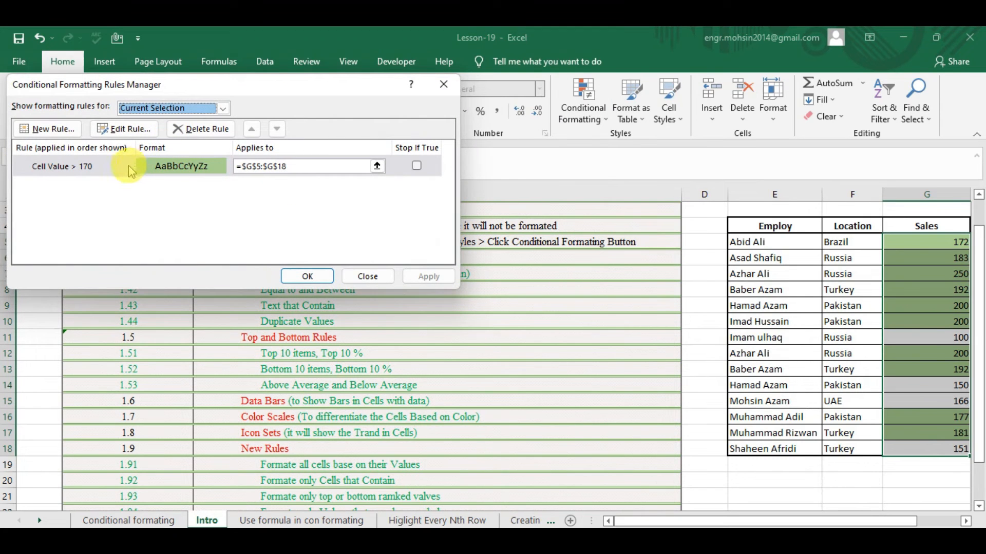
pyautogui.click(109, 165)
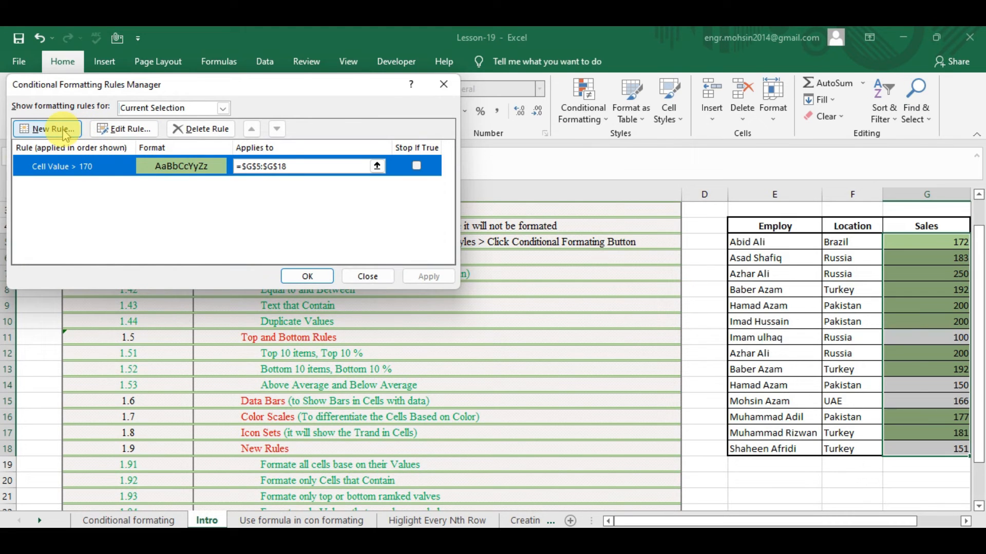
pyautogui.click(223, 108)
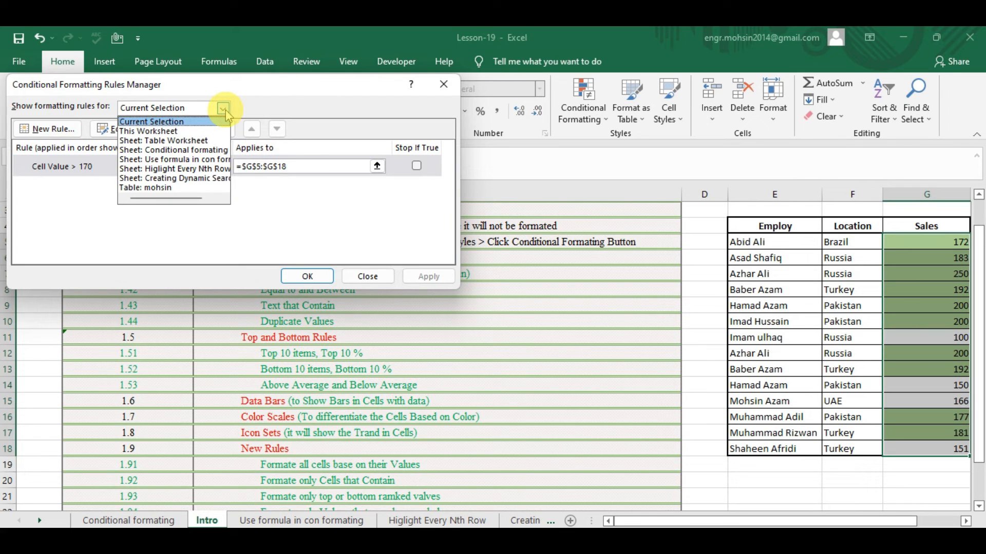
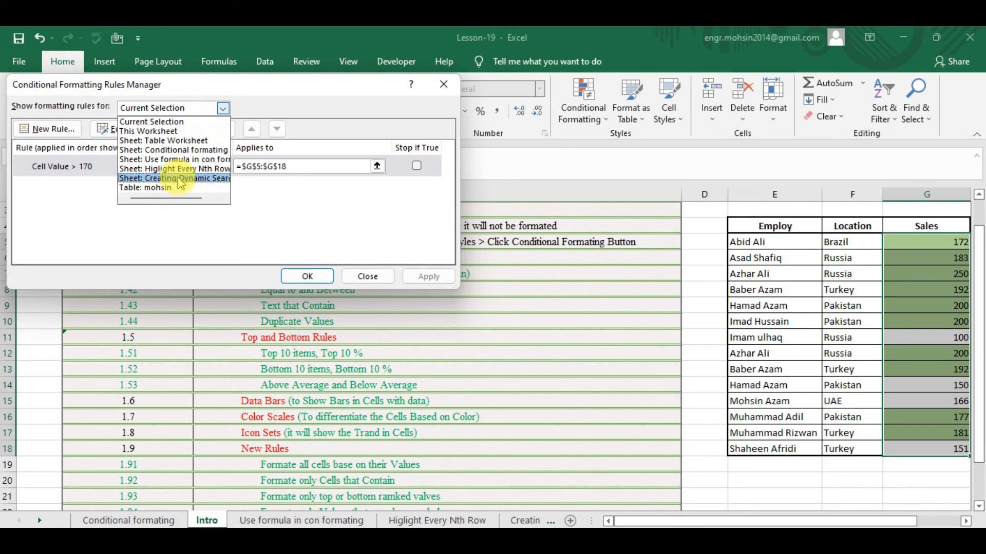
pyautogui.click(189, 126)
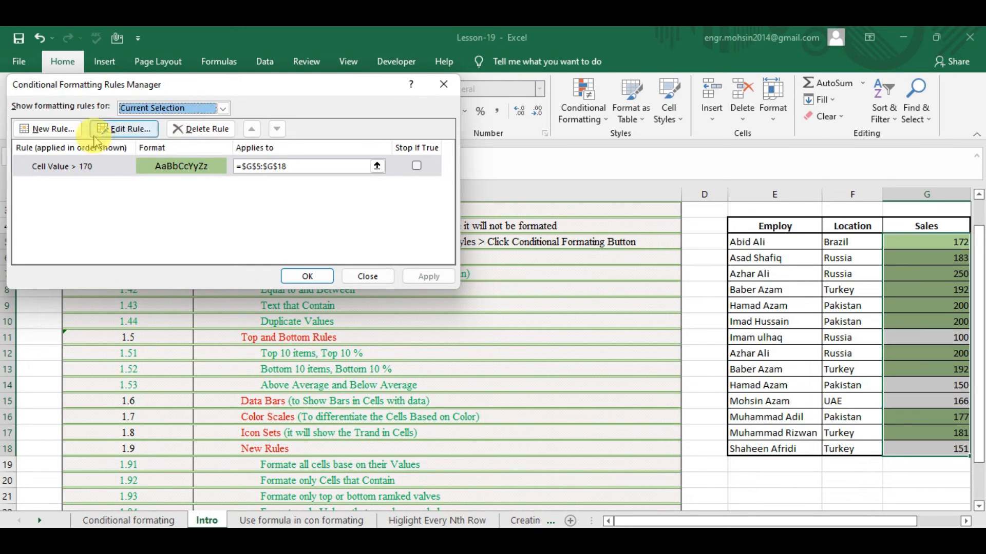
# Step: Add a rule for the Sales cells that formats values above the average of the selected range with a light gold fill
pyautogui.click(64, 132)
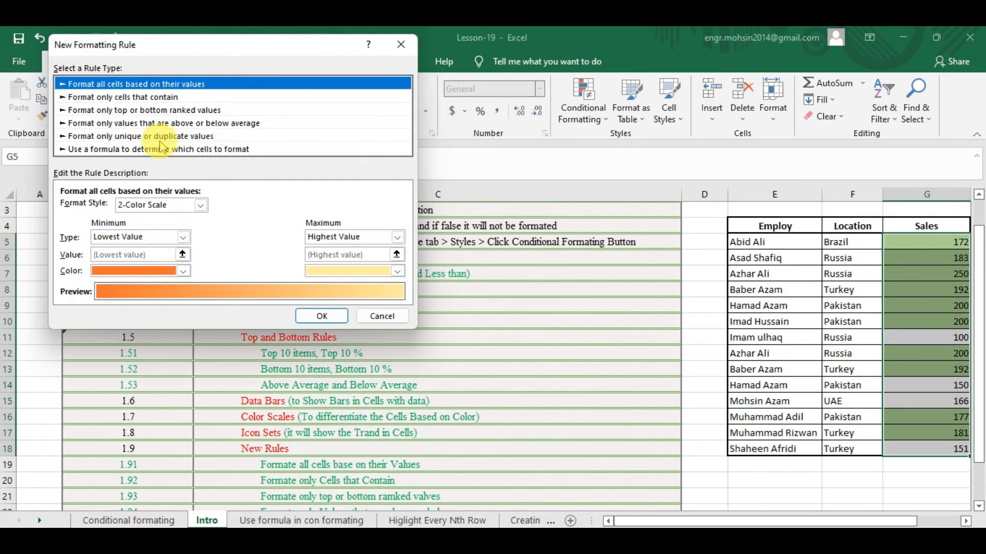
pyautogui.click(186, 124)
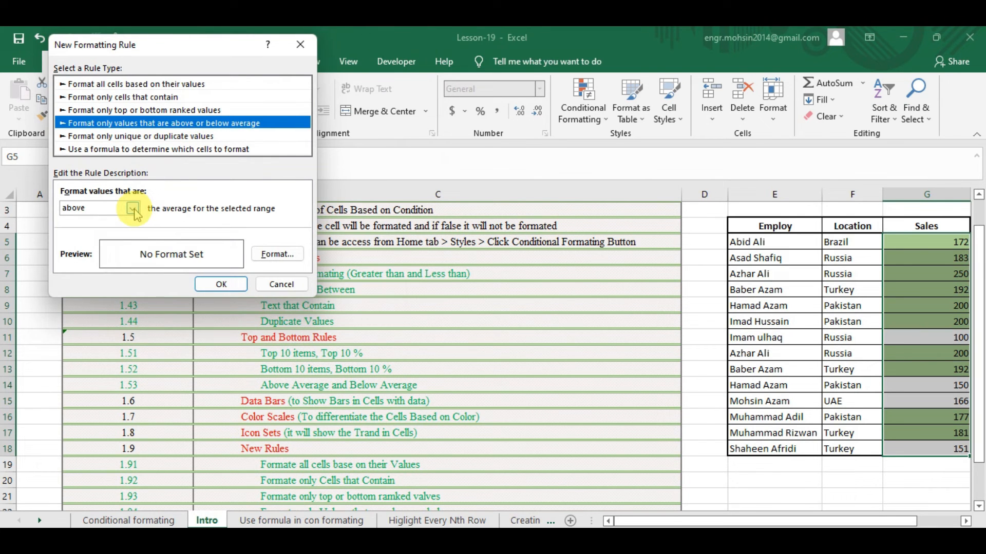
pyautogui.click(277, 253)
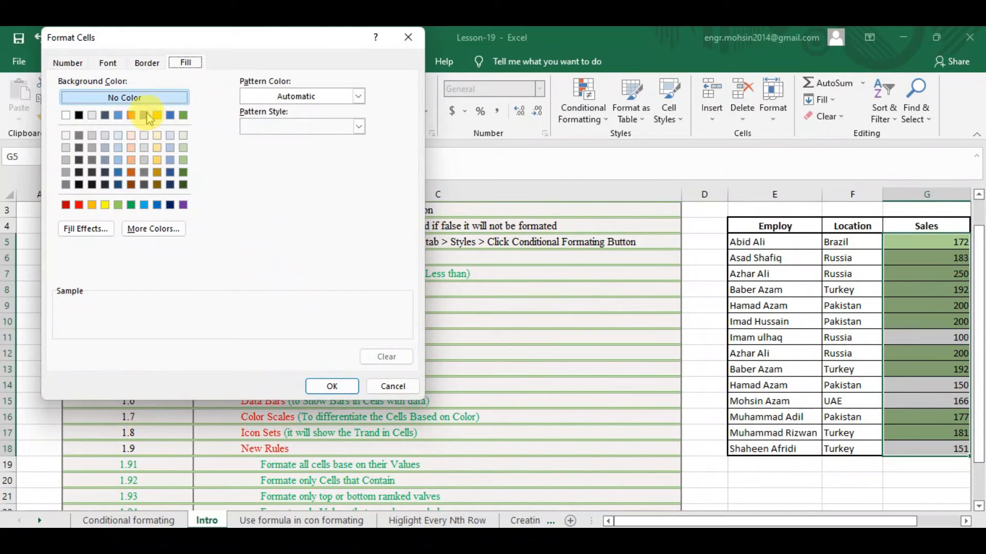
pyautogui.click(157, 160)
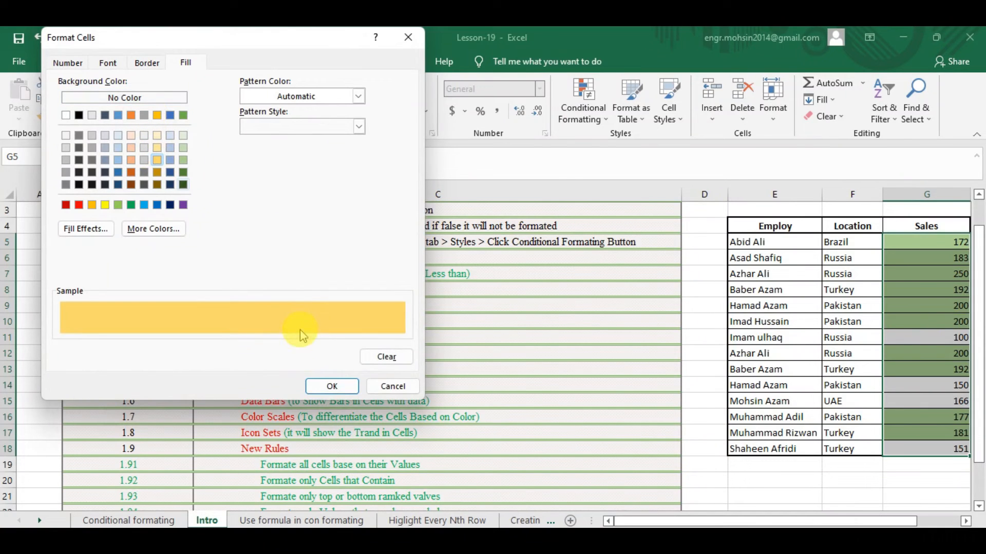
pyautogui.click(331, 386)
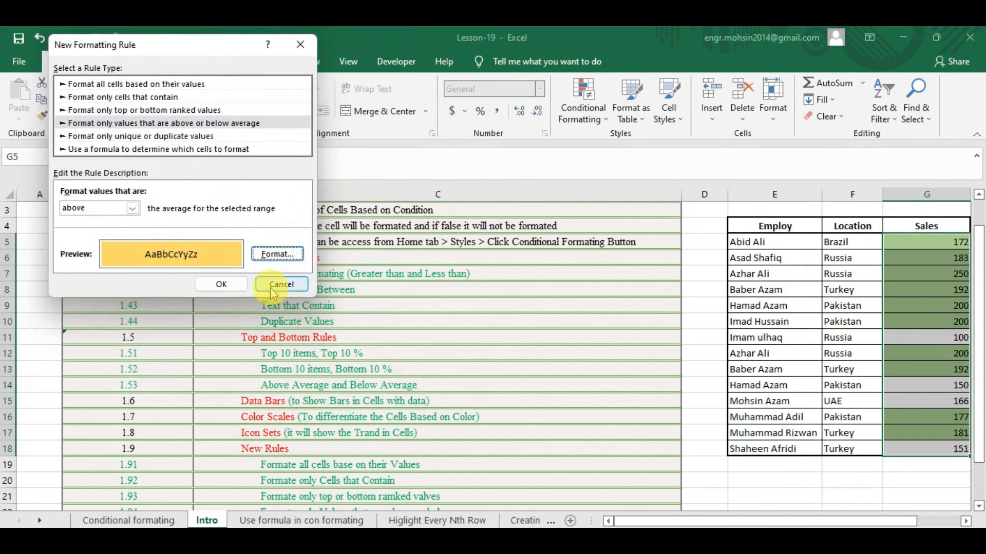
pyautogui.click(230, 284)
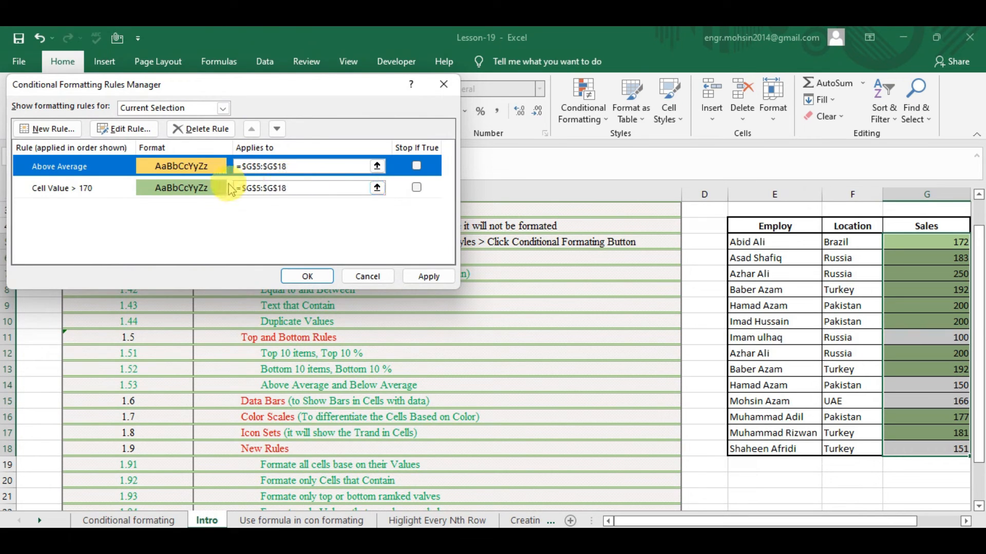
# Step: Move the Cell Value > 170 rule above the Above Average rule and apply it with Stop If True enabled
pyautogui.click(98, 189)
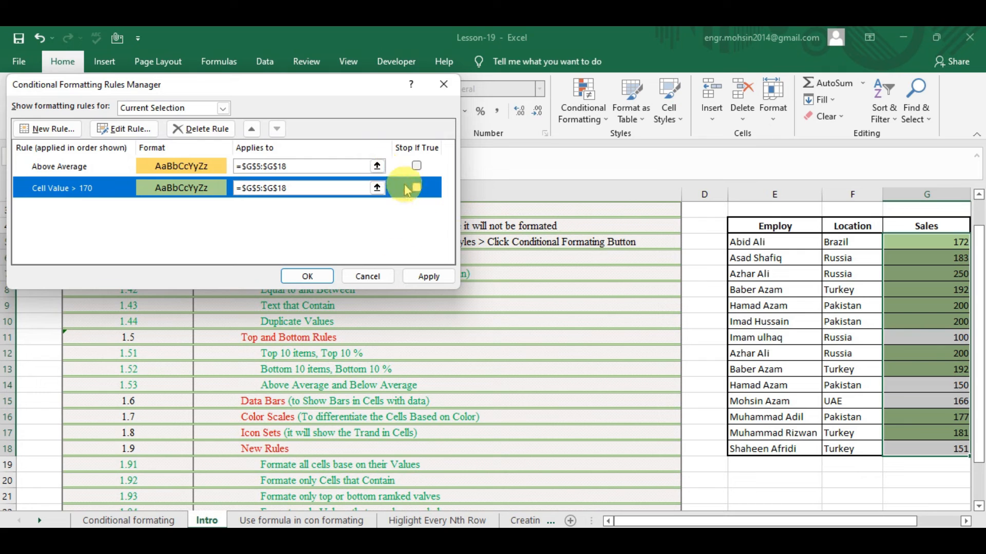
pyautogui.click(253, 130)
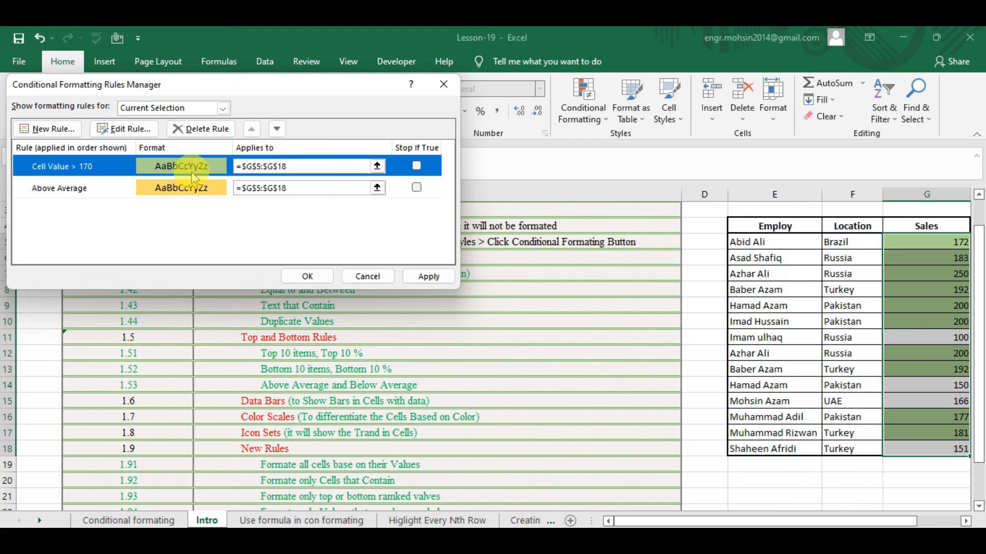
pyautogui.click(417, 166)
pyautogui.click(436, 277)
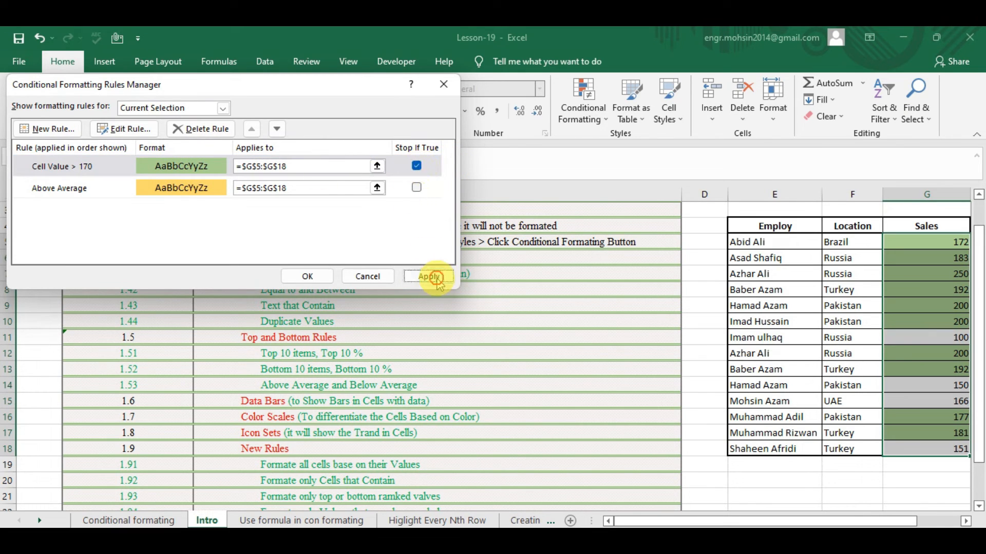
pyautogui.click(311, 277)
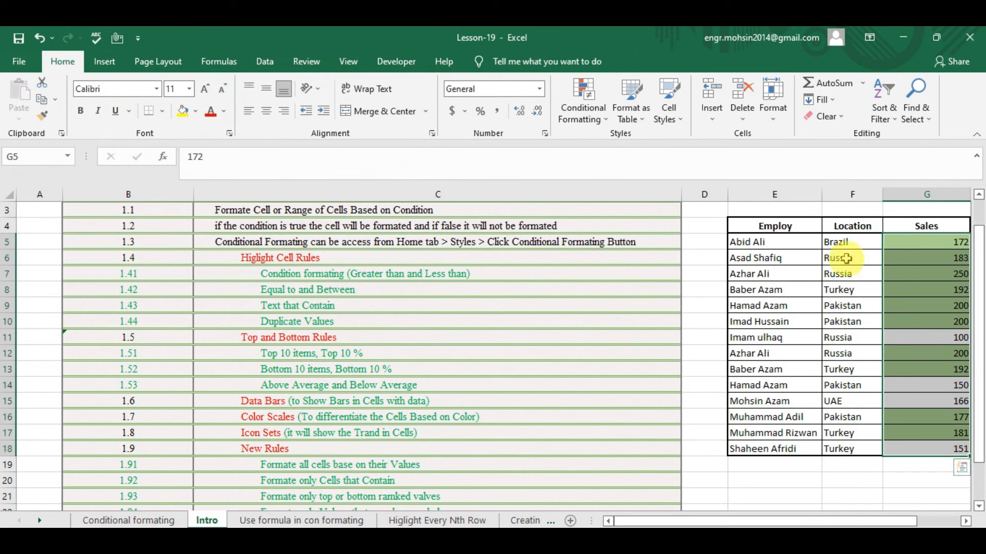
# Step: Reopen the rules manager for the Sales cells and apply the Cell Value > 170 rule with Stop If True disabled
pyautogui.click(590, 113)
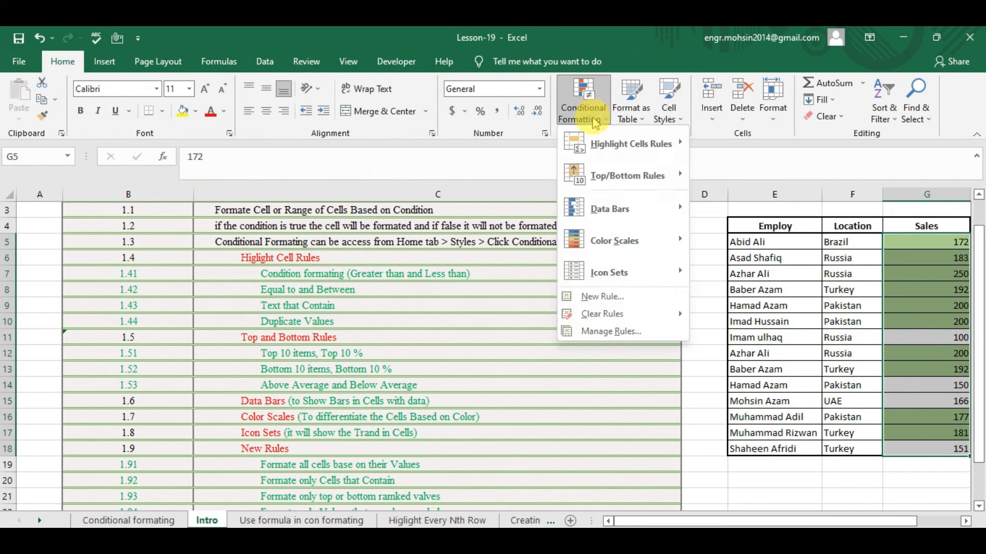
pyautogui.click(609, 332)
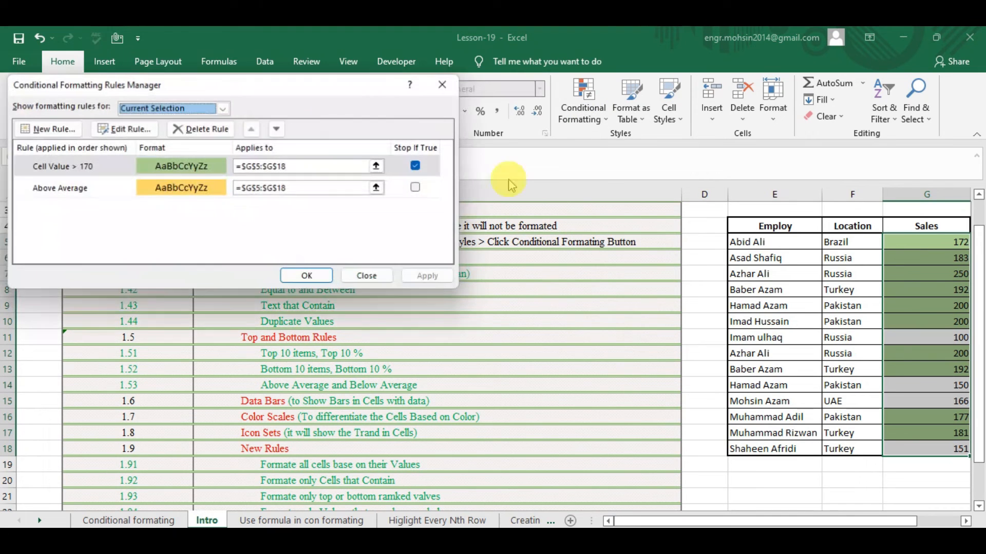
pyautogui.click(417, 166)
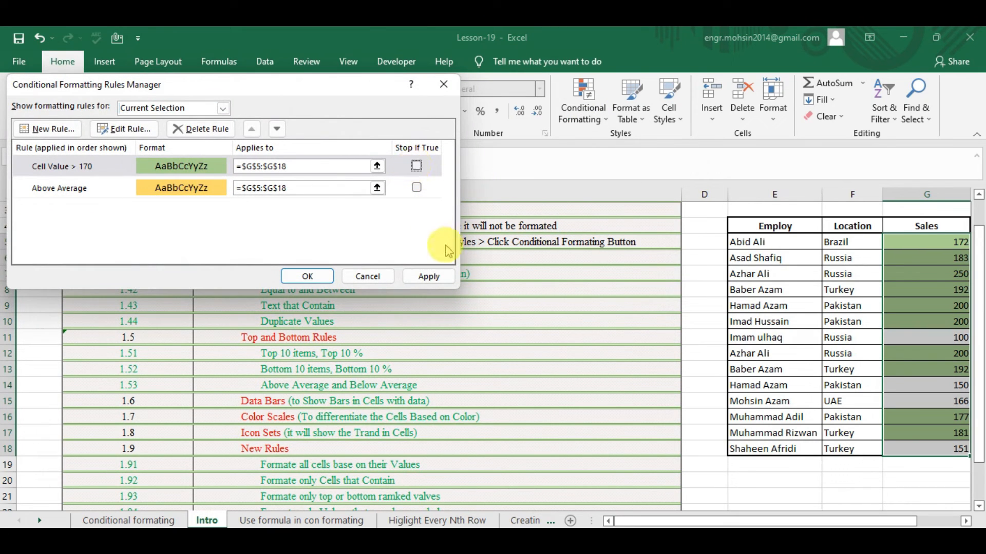
pyautogui.click(435, 279)
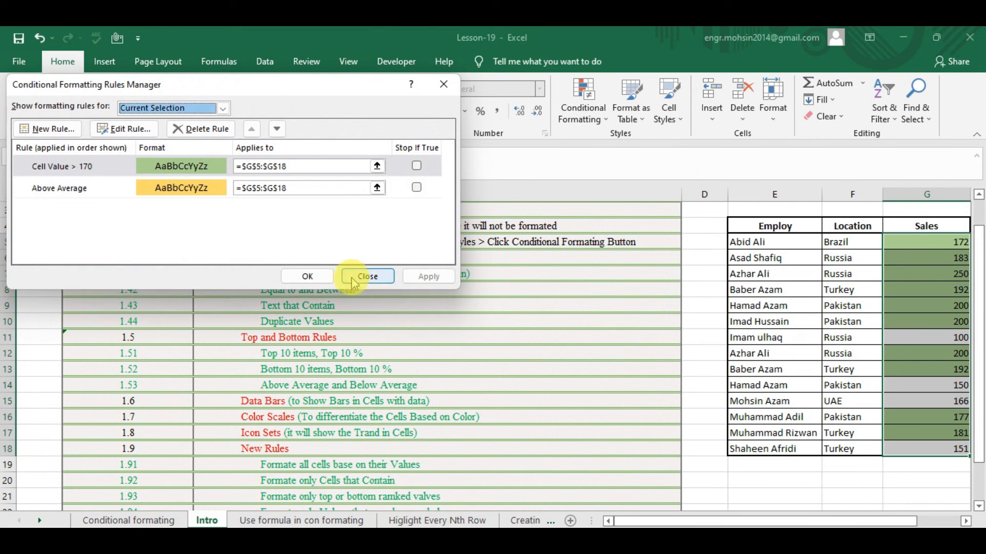
pyautogui.click(308, 276)
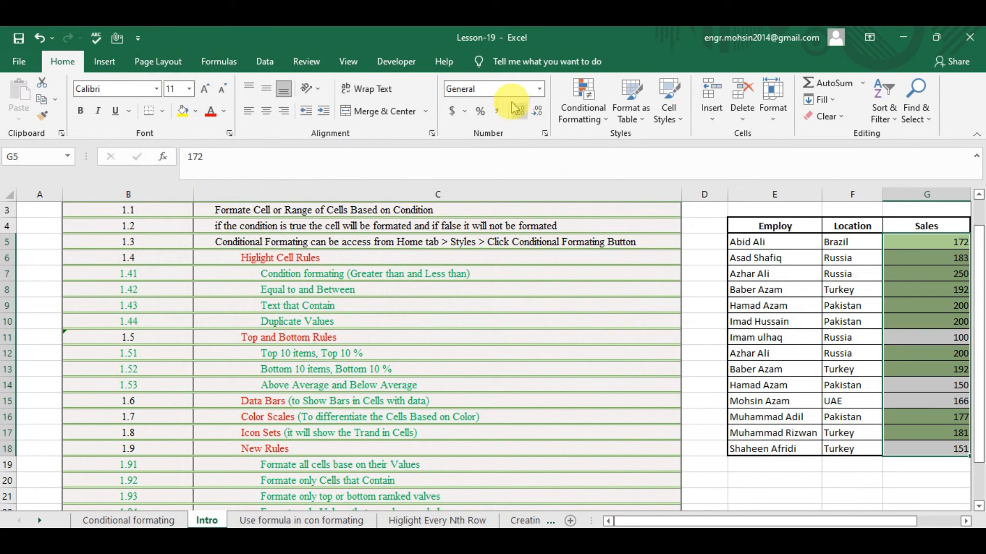
# Step: In the Sales cells' rules manager, give the Above Average rule priority over the Cell Value > 170 rule and apply the order
pyautogui.click(583, 117)
pyautogui.click(609, 332)
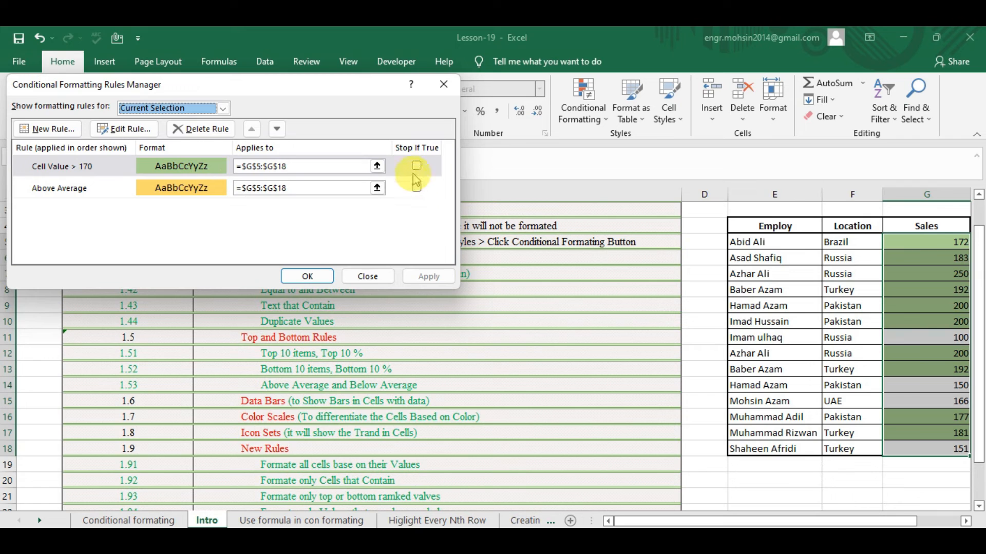
pyautogui.click(218, 195)
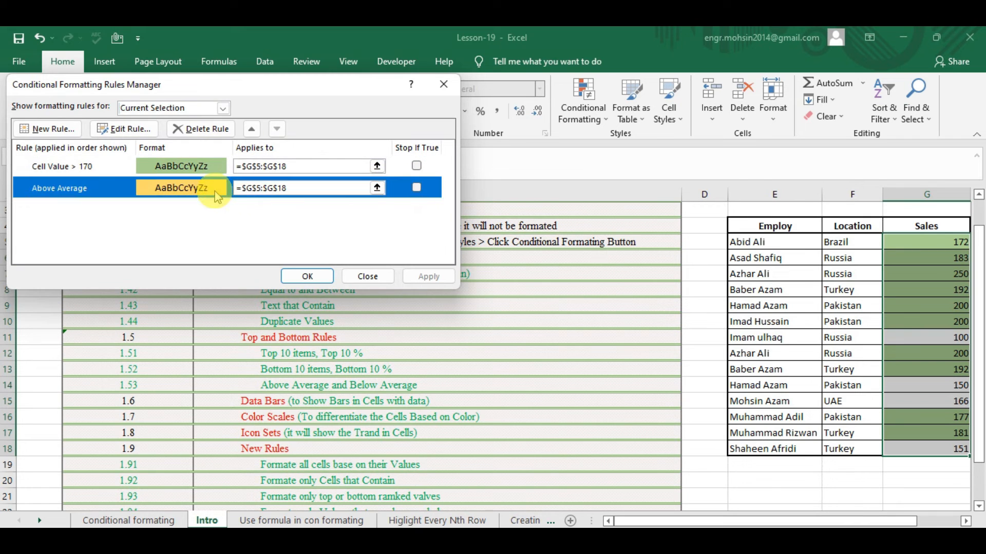
pyautogui.click(254, 129)
pyautogui.click(428, 277)
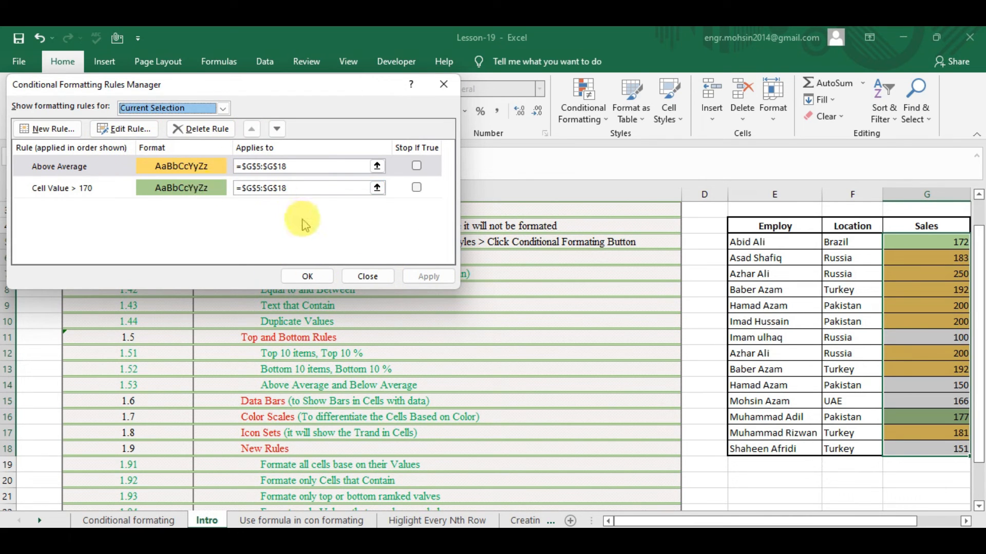
# Step: Move the Cell Value > 170 rule back above the Above Average rule and apply the new order
pyautogui.click(201, 191)
pyautogui.click(253, 129)
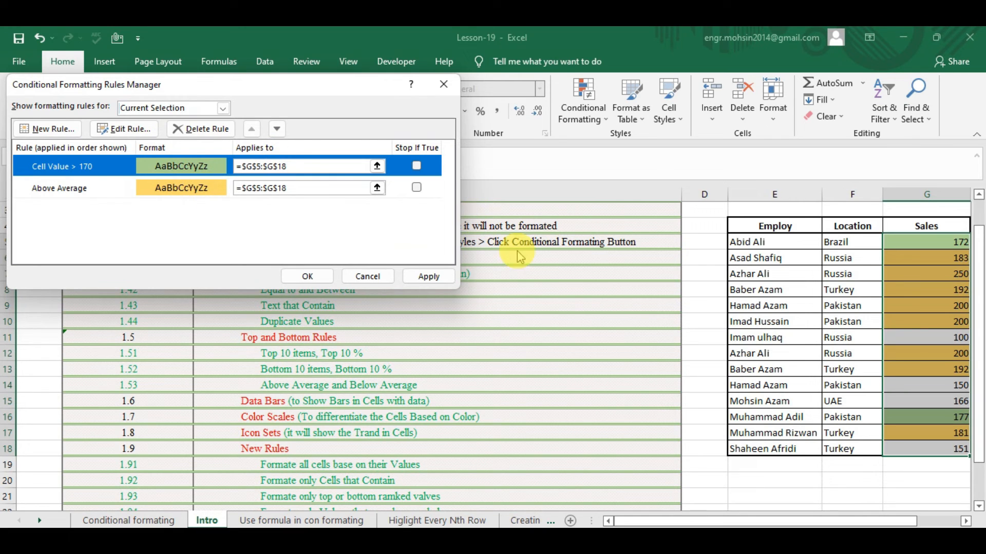
pyautogui.click(426, 273)
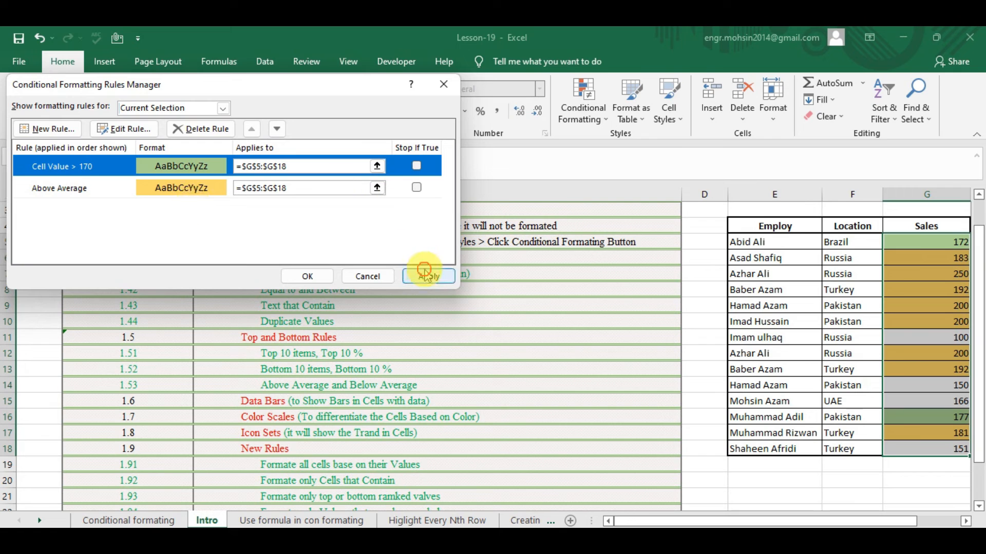
# Step: Move the Cell Value > 170 rule below the Above Average rule and apply the change to the Sales cells
pyautogui.click(209, 166)
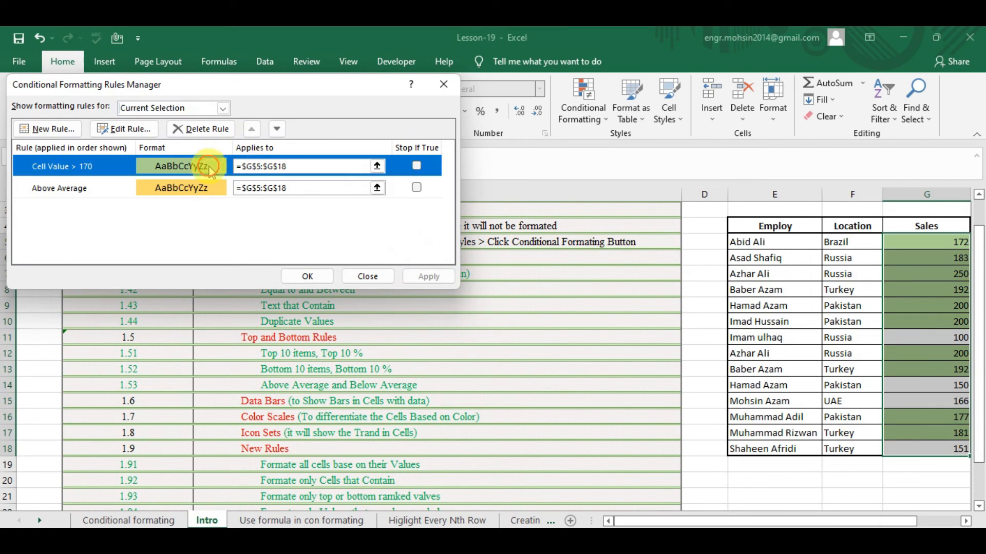
pyautogui.click(278, 129)
pyautogui.click(426, 277)
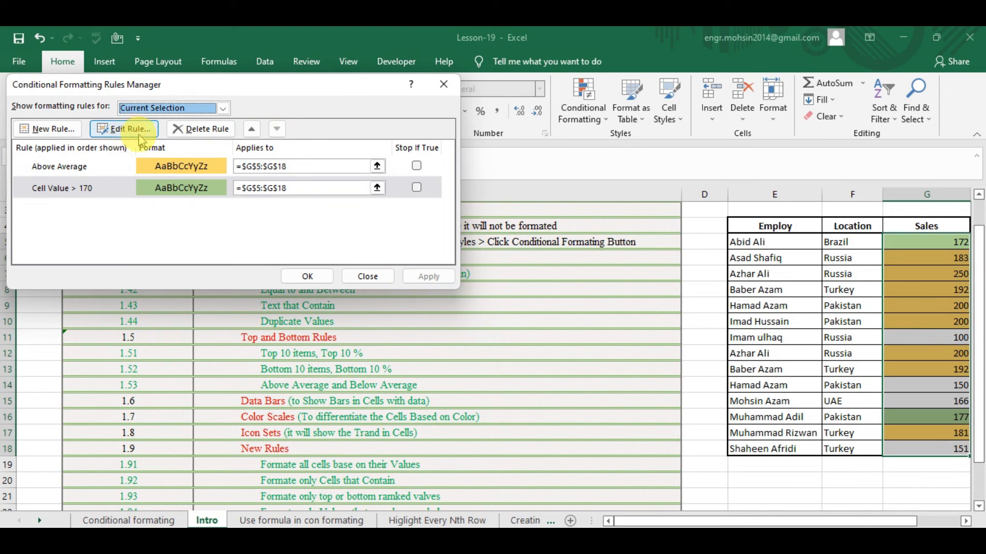
# Step: Select the Above Average rule in the rules manager for editing
pyautogui.click(164, 167)
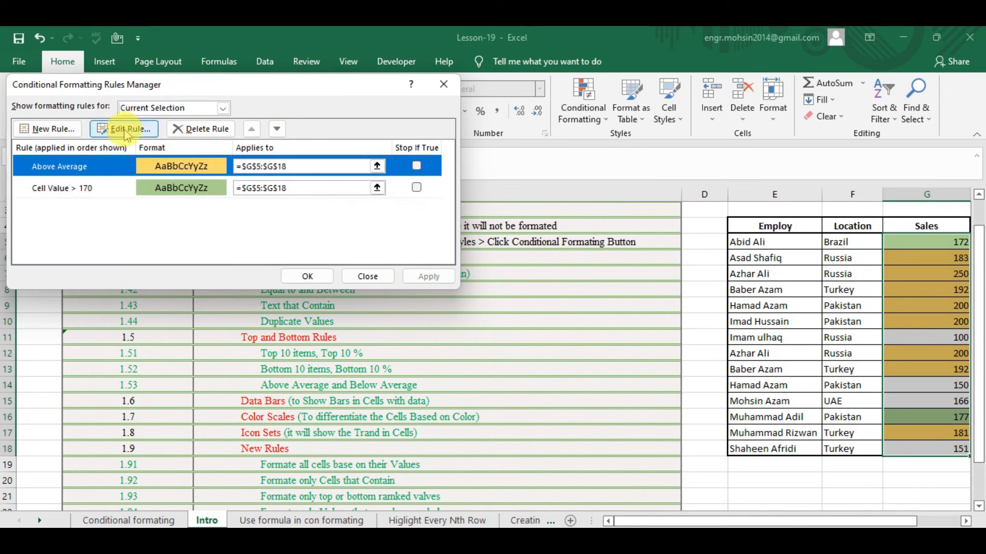
# Step: Change the fill of the "Cell Value > 170" conditional formatting rule on G5:G18 to dark blue and apply it
pyautogui.click(153, 189)
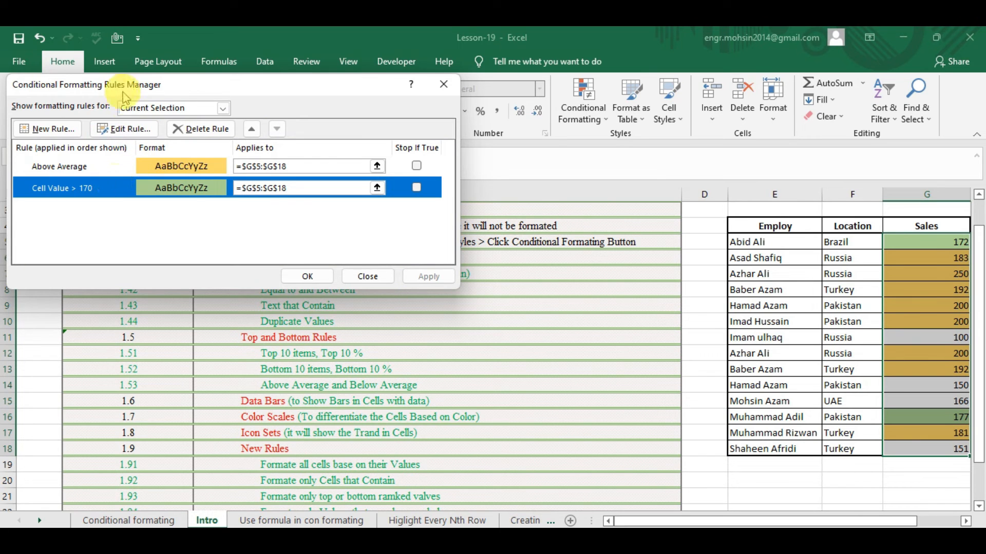
pyautogui.click(125, 130)
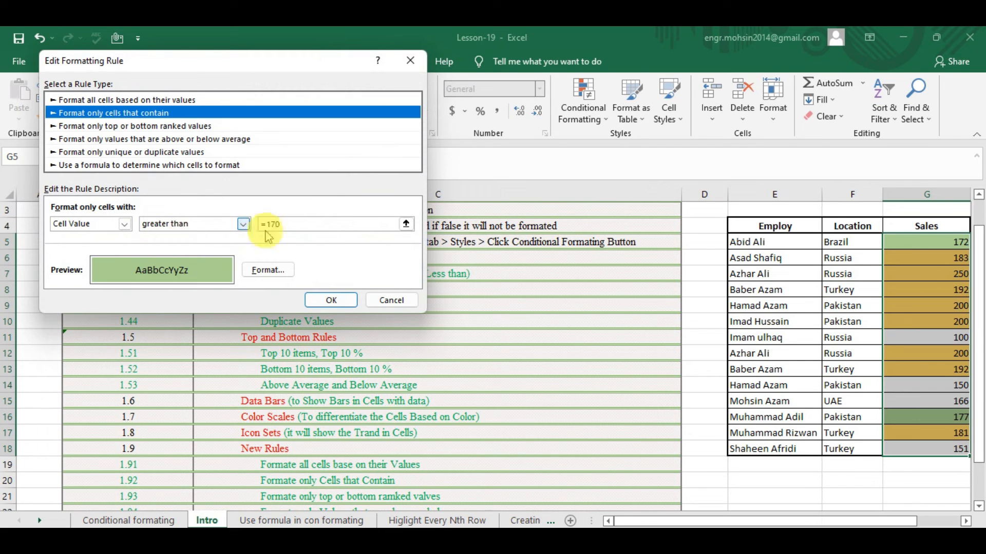
pyautogui.click(251, 276)
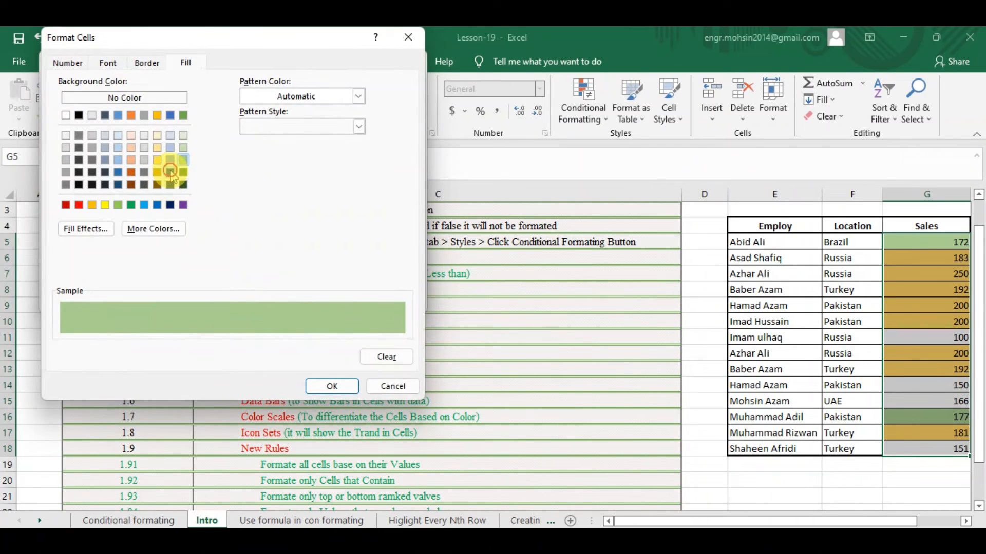
pyautogui.click(170, 172)
pyautogui.click(323, 385)
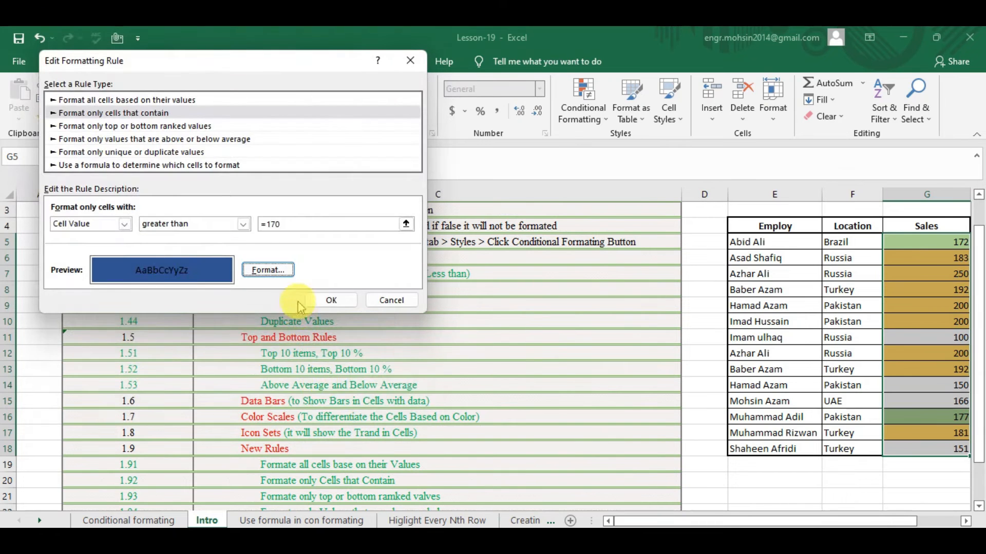
pyautogui.click(333, 299)
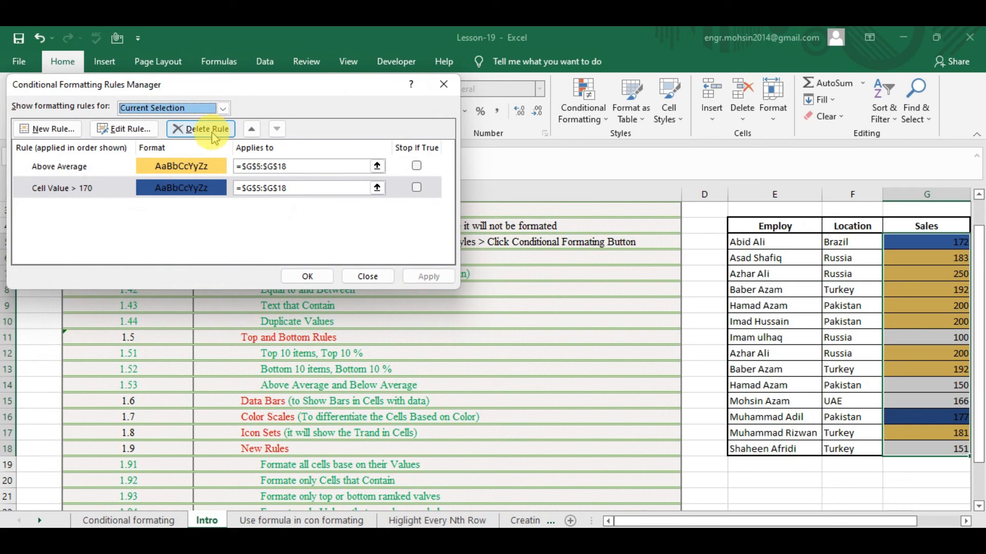
pyautogui.click(209, 167)
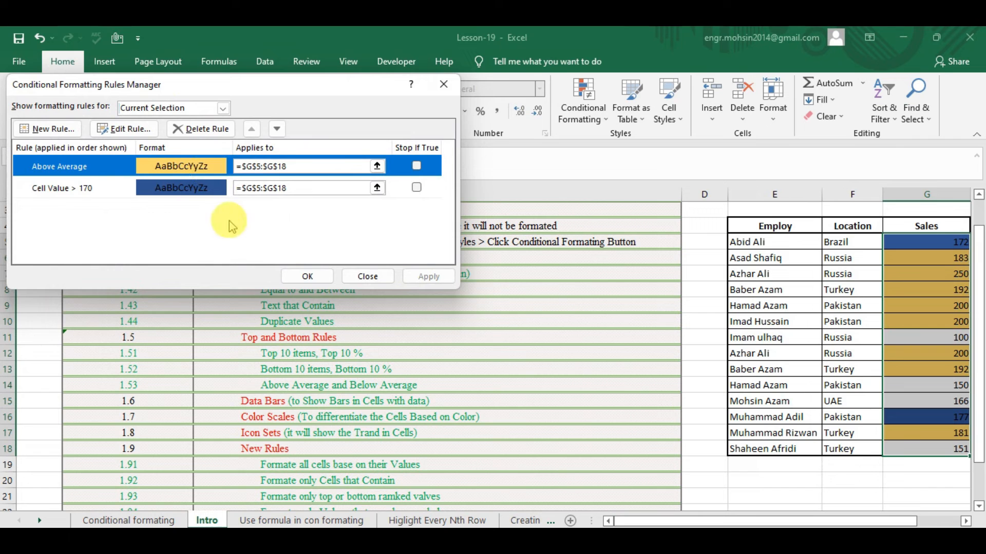
pyautogui.click(307, 277)
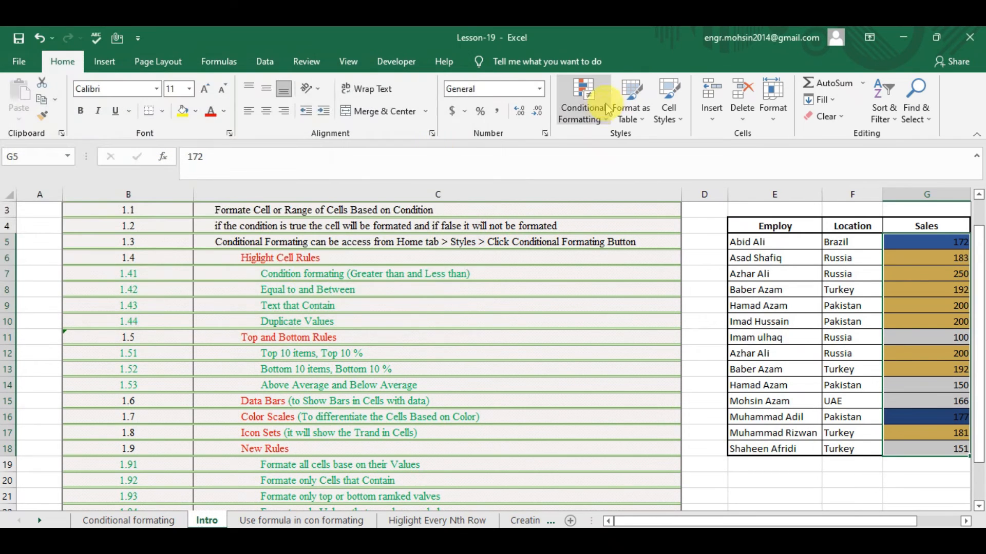
# Step: Clear all conditional formatting rules from the selected Sales cells
pyautogui.click(588, 110)
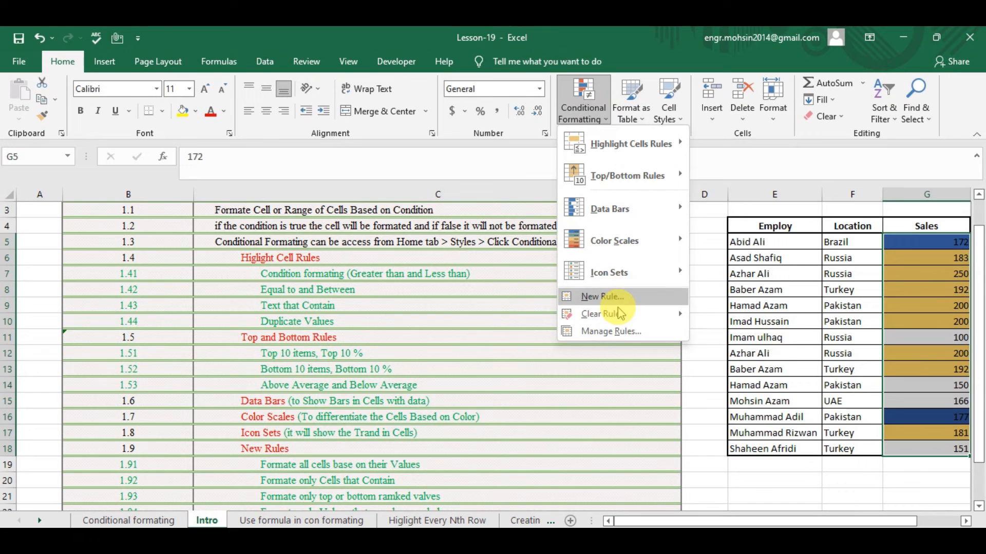
pyautogui.moveTo(601, 317)
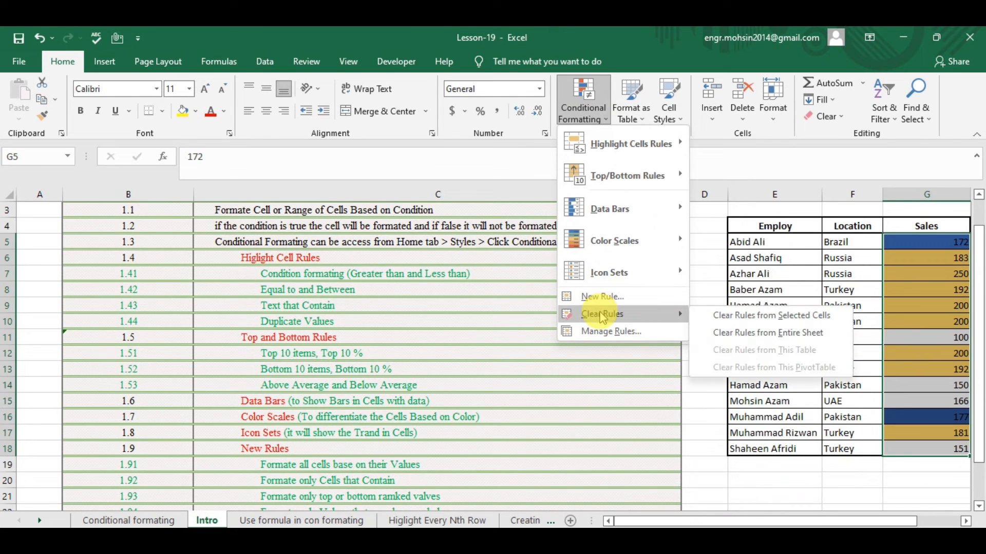
pyautogui.click(735, 316)
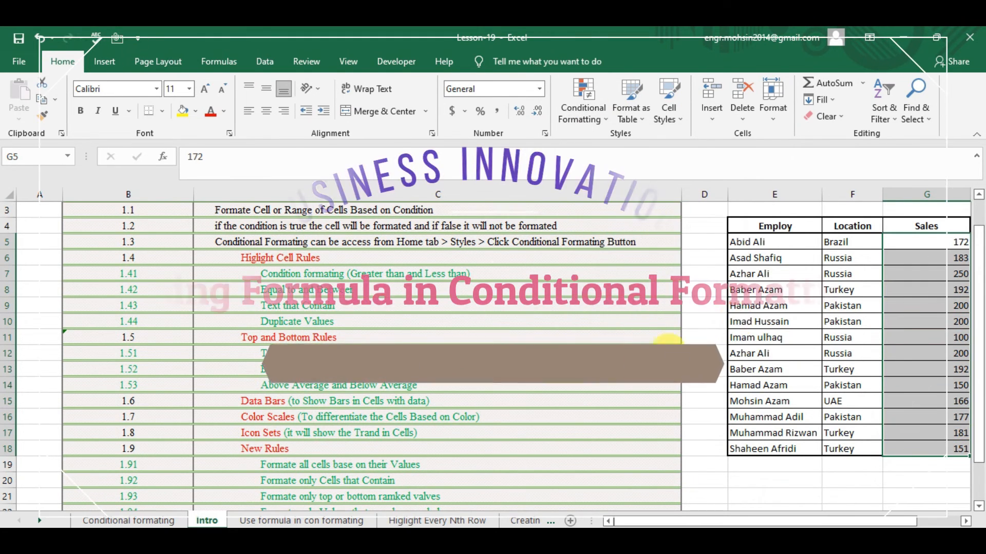
# Step: Go to cell C3 on the "Use formula in con formating" sheet to view the instruction for formula-based rules
pyautogui.click(459, 390)
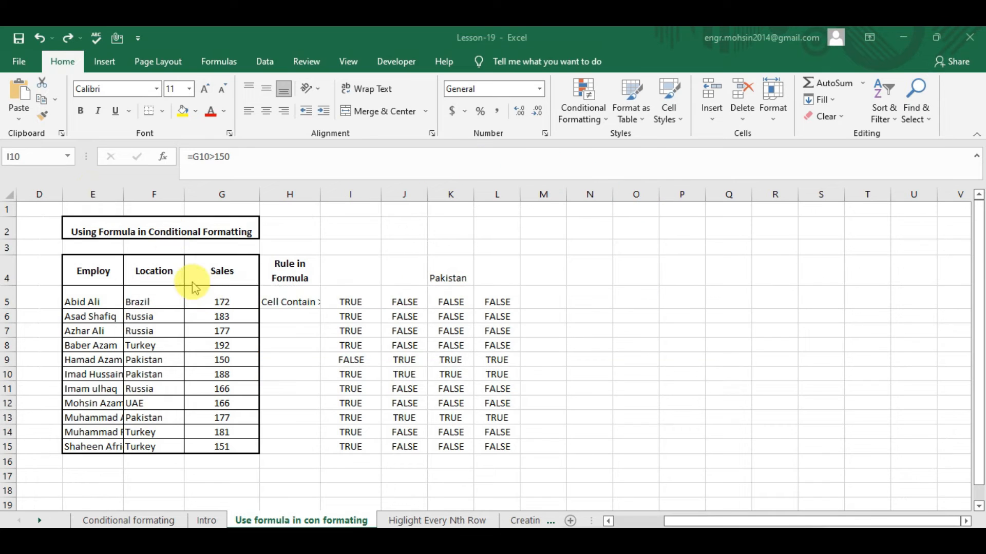
pyautogui.hotkey('ctrl', 'Home')
pyautogui.press('Down')
pyautogui.press('Right')
pyautogui.press('Right')
pyautogui.press('Down')
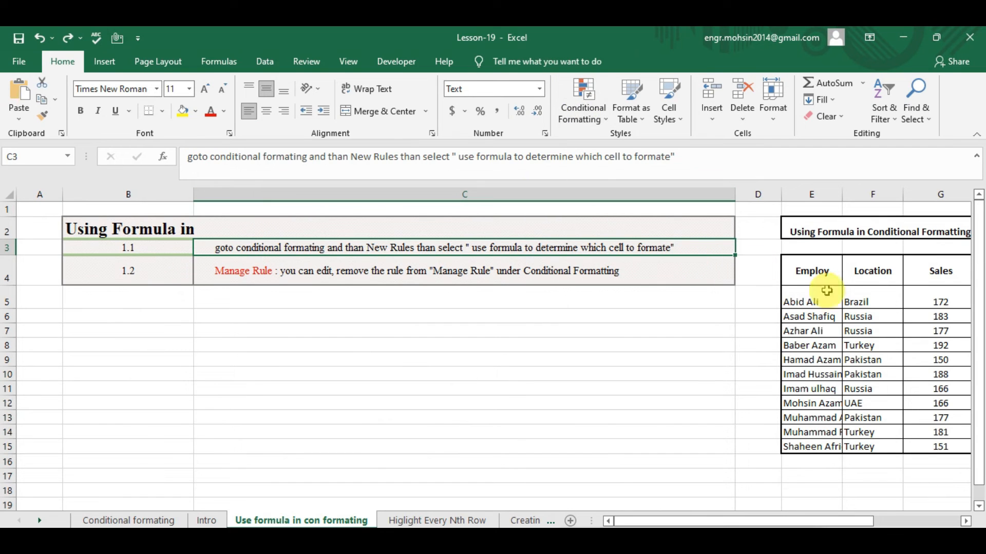
# Step: Change the test formula in cell I5, beside the Sales table, to =G5>160
pyautogui.click(924, 302)
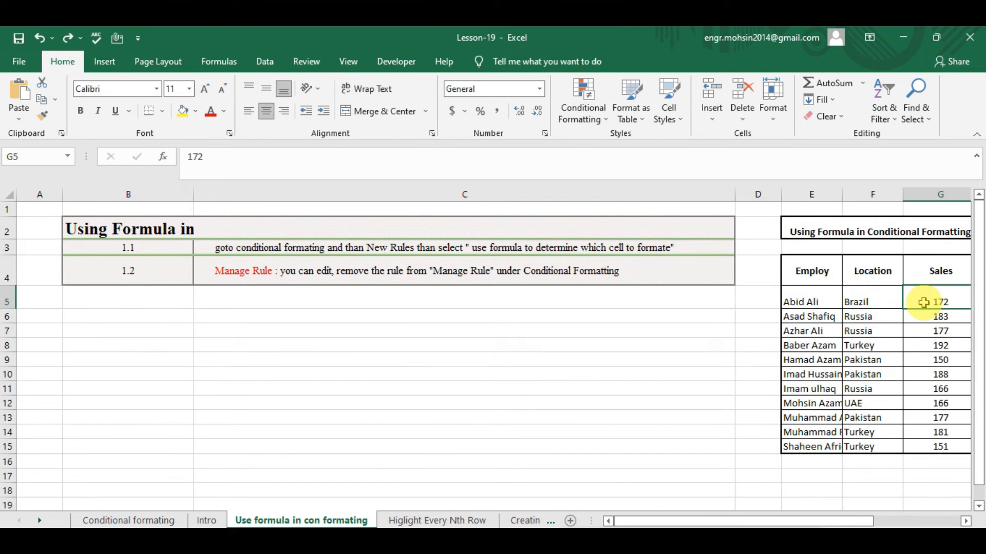
pyautogui.hotkey('ctrl', 'shift', 'Down')
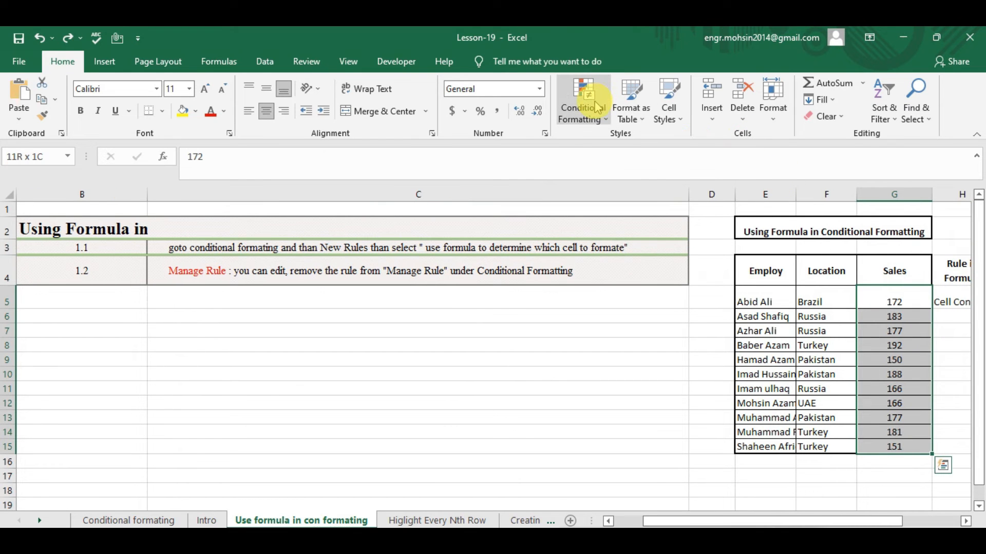
pyautogui.click(902, 305)
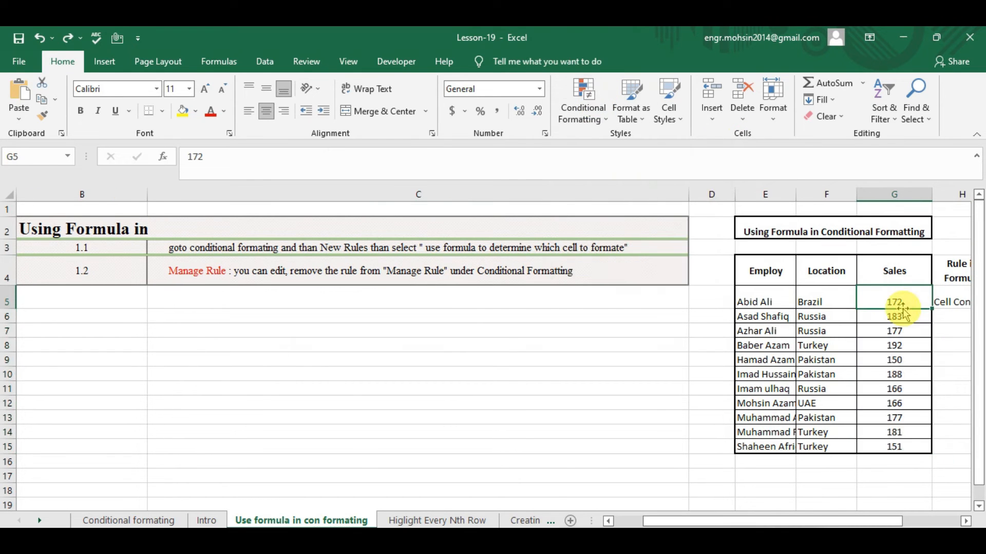
pyautogui.press('Right')
pyautogui.press('Right')
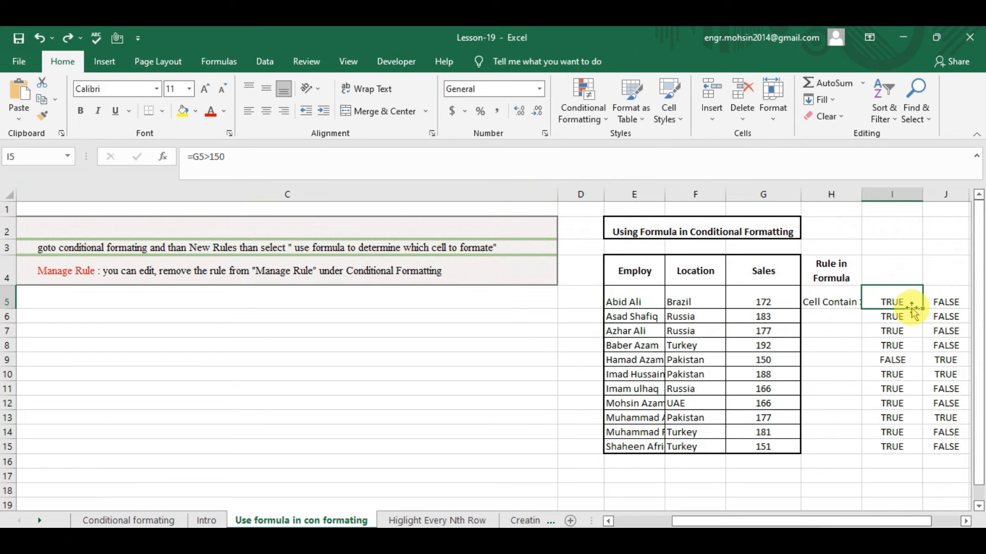
pyautogui.doubleClick(905, 303)
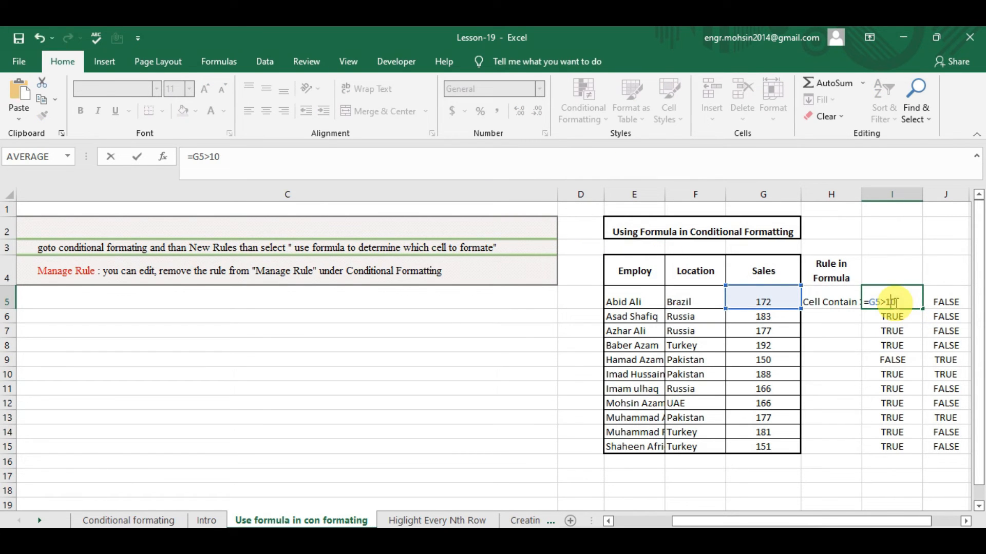
pyautogui.write('0')
pyautogui.press('Return')
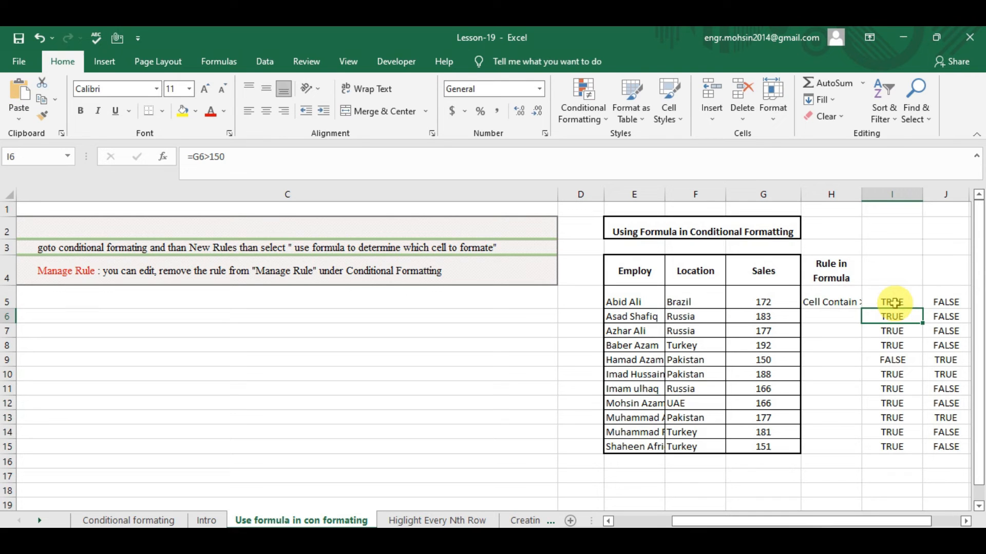
# Step: Copy the formula in I5 and paste it over the range I5:I15
pyautogui.click(894, 302)
pyautogui.hotkey('ctrl', 'c')
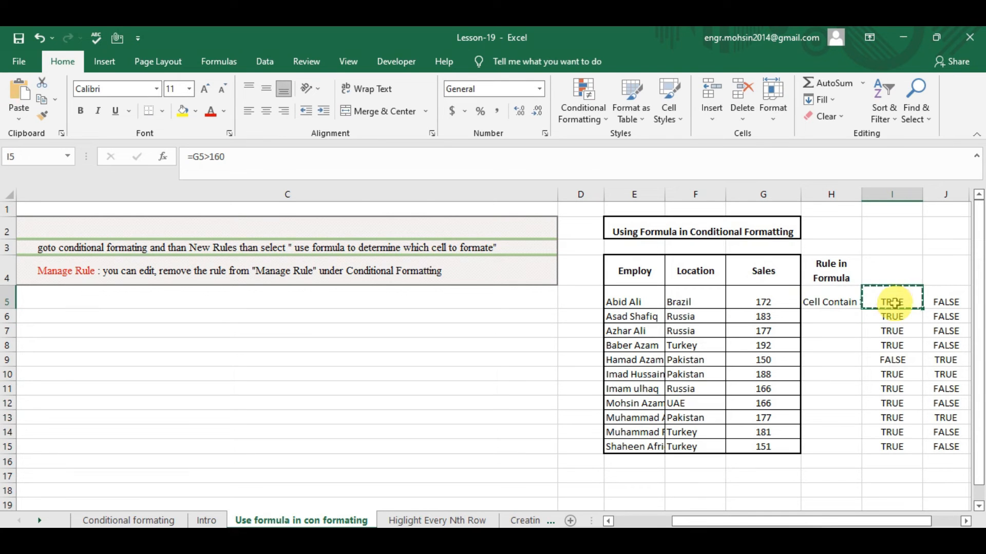
pyautogui.hotkey('shift', 'Down')
pyautogui.hotkey('shift', 'Down')
pyautogui.hotkey('shift', 'Down')
pyautogui.hotkey('shift', 'Down')
pyautogui.hotkey('shift', 'Down')
pyautogui.hotkey('shift', 'Down')
pyautogui.hotkey('shift', 'Down')
pyautogui.hotkey('shift', 'Down')
pyautogui.hotkey('shift', 'Down')
pyautogui.hotkey('shift', 'Down')
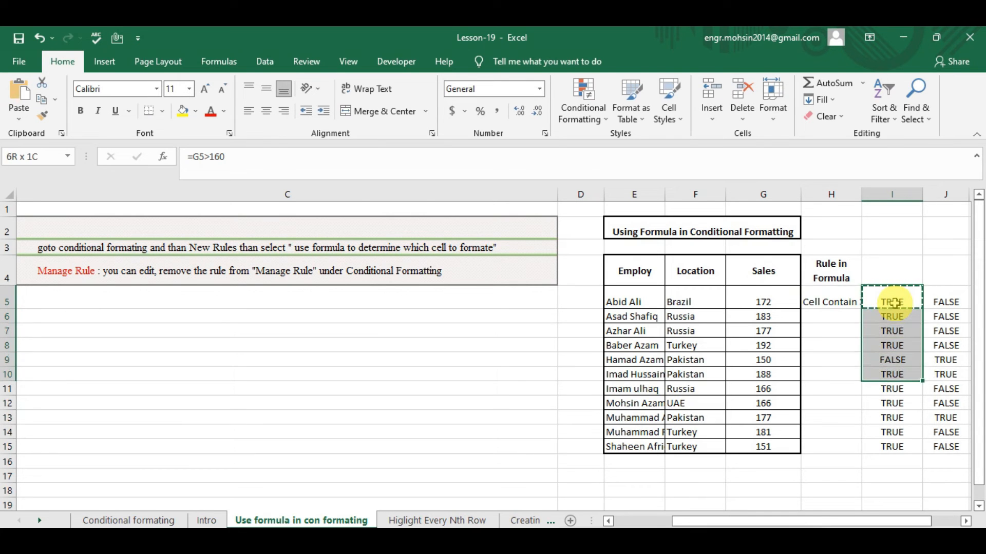
pyautogui.hotkey('ctrl', 'v')
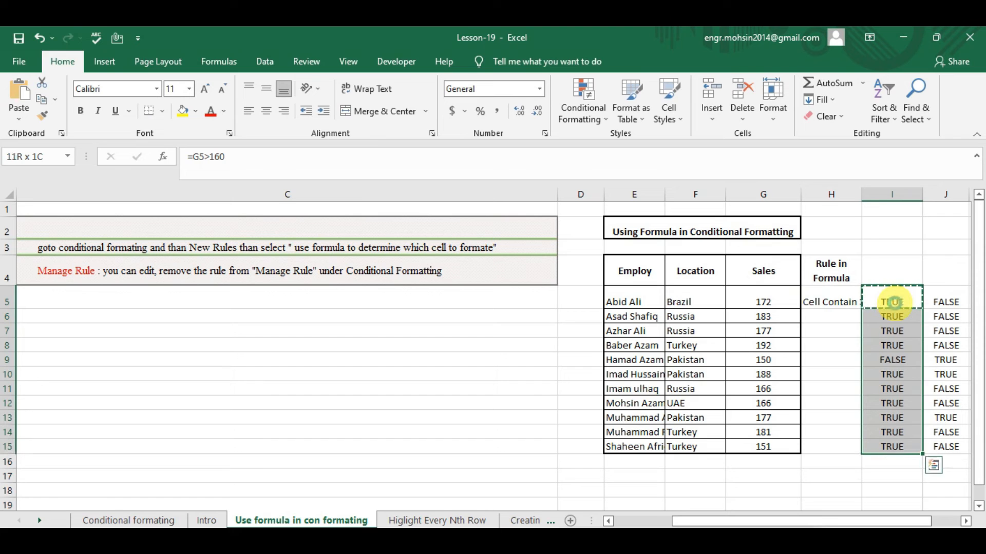
pyautogui.press('Up')
pyautogui.press('Down')
pyautogui.press('Down')
pyautogui.press('Down')
pyautogui.press('Up')
pyautogui.press('Up')
pyautogui.press('Left')
# Step: Start a formula-based conditional formatting rule for the Sales values G5:G15, using the formula =G5>160 copied from I5
pyautogui.click(893, 303)
pyautogui.moveTo(568, 167); pyautogui.dragTo(186, 141)
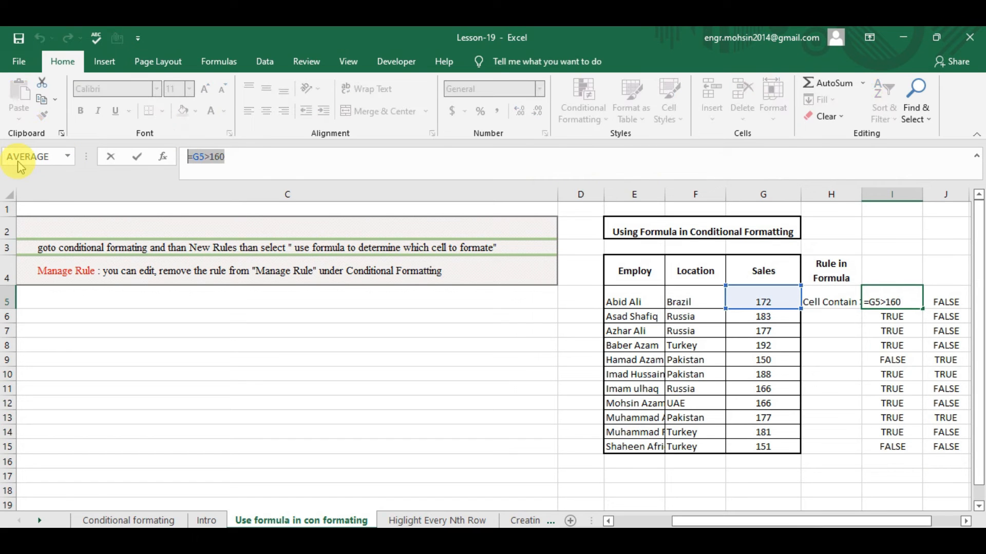
pyautogui.press('Escape')
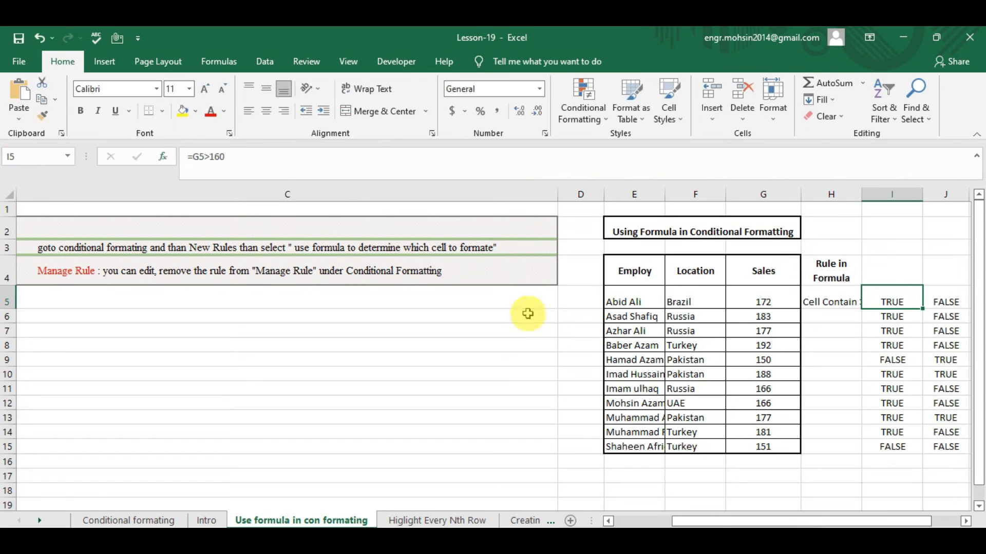
pyautogui.click(780, 296)
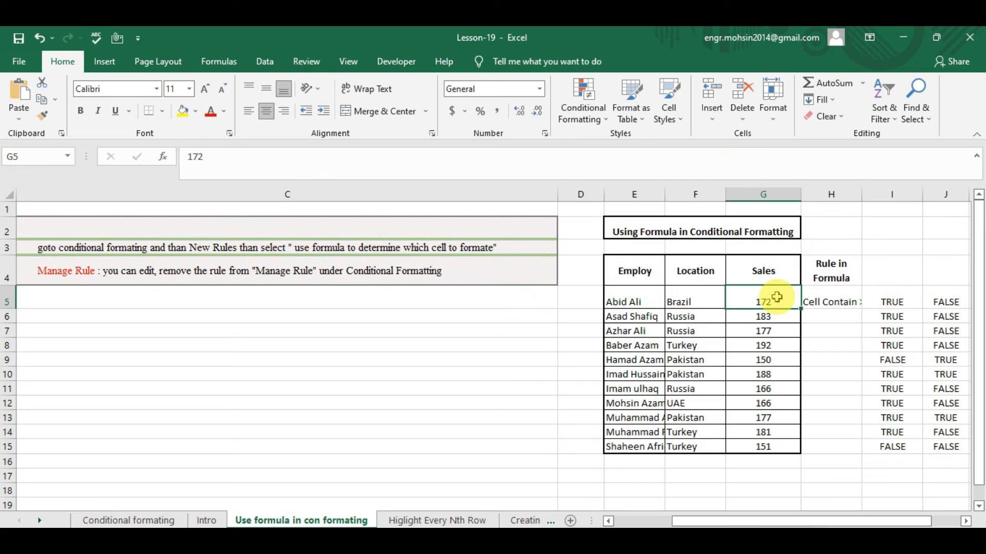
pyautogui.hotkey('ctrl', 'shift', 'Down')
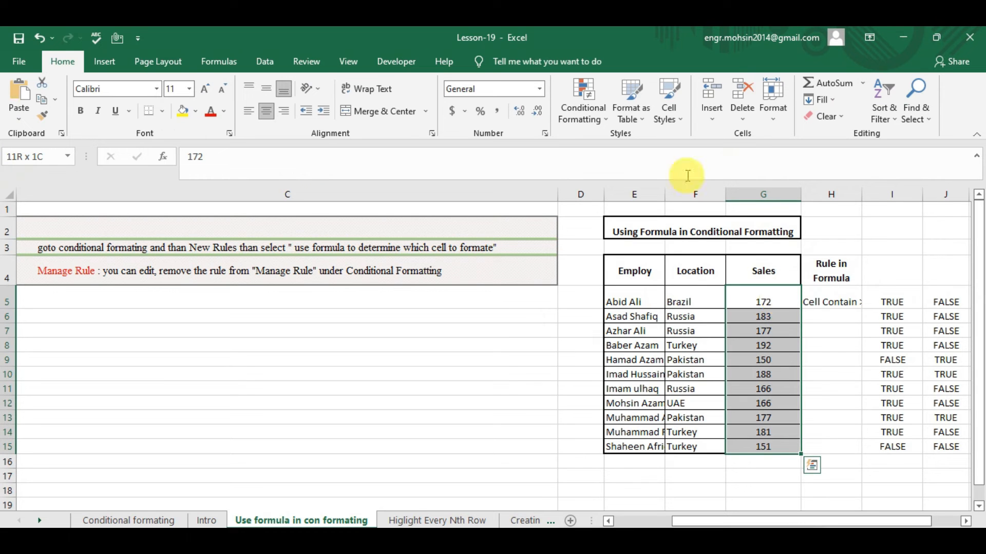
pyautogui.click(599, 116)
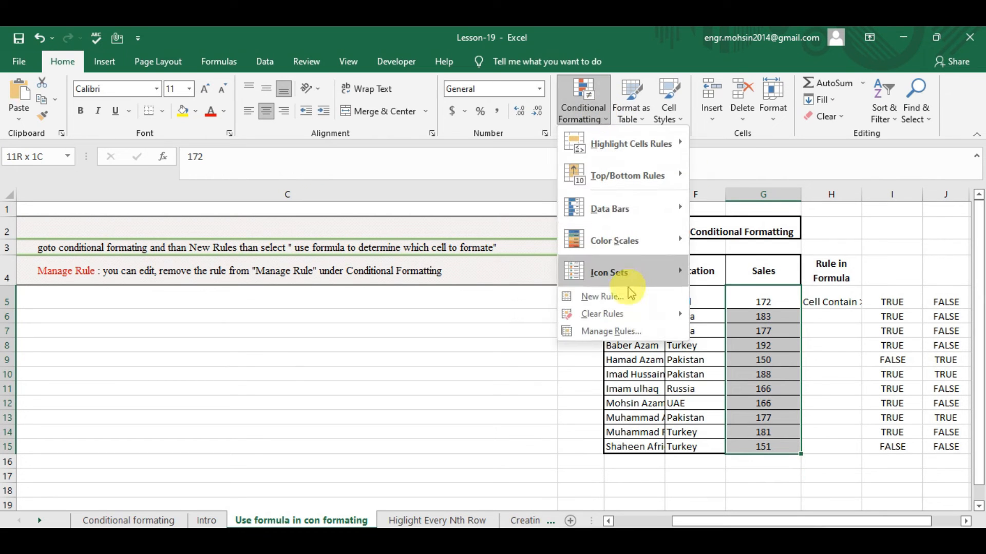
pyautogui.click(618, 302)
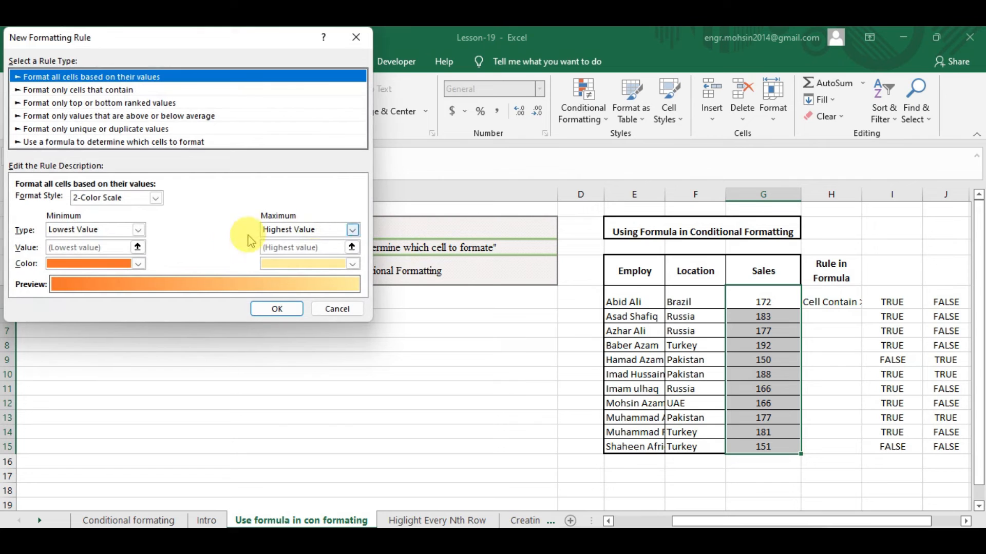
pyautogui.click(138, 144)
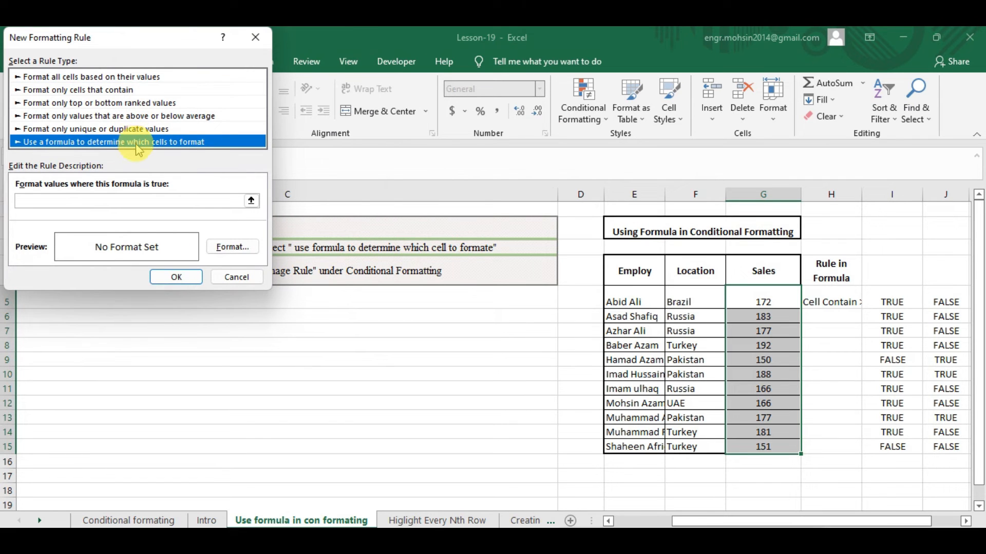
pyautogui.click(167, 200)
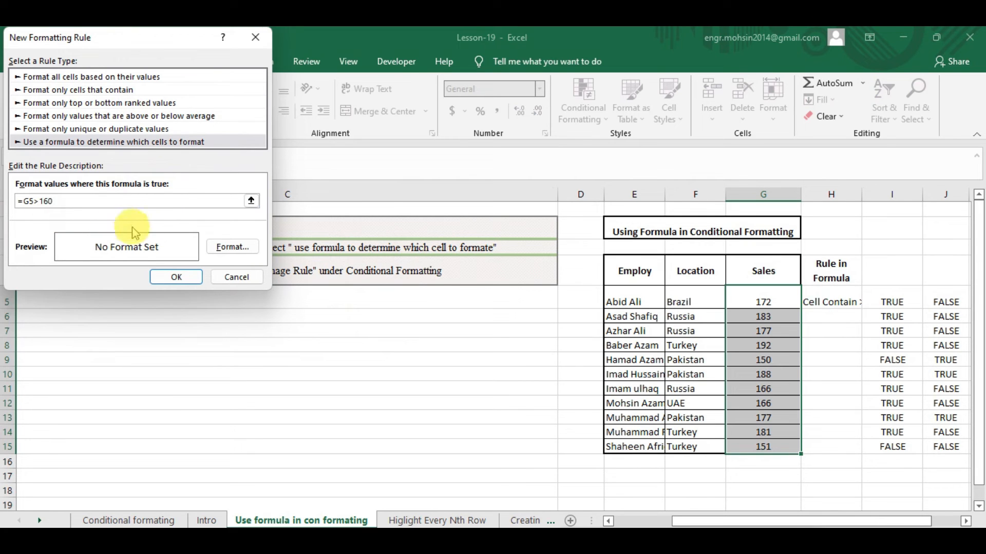
# Step: Give the new formula rule a solid green fill and apply it to the Sales values
pyautogui.click(234, 248)
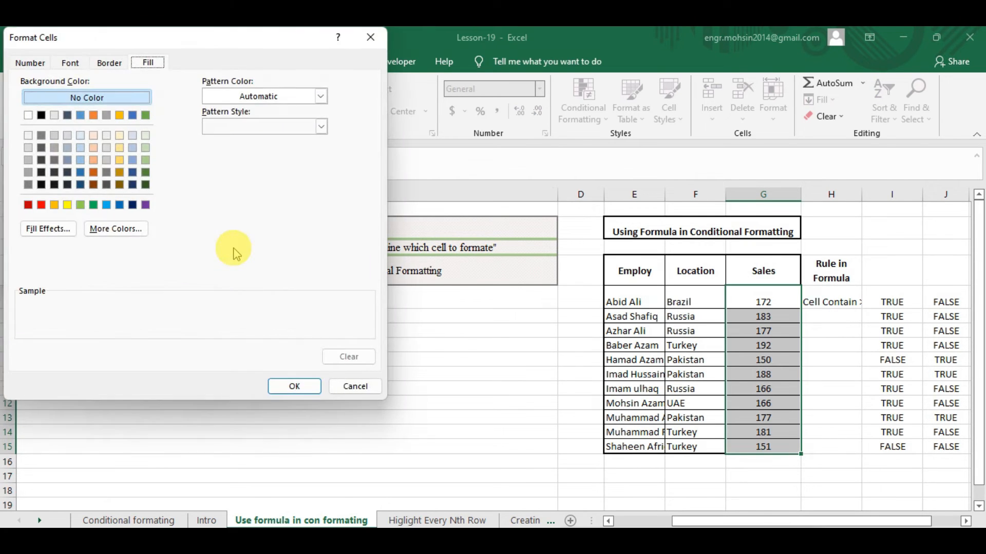
pyautogui.click(94, 206)
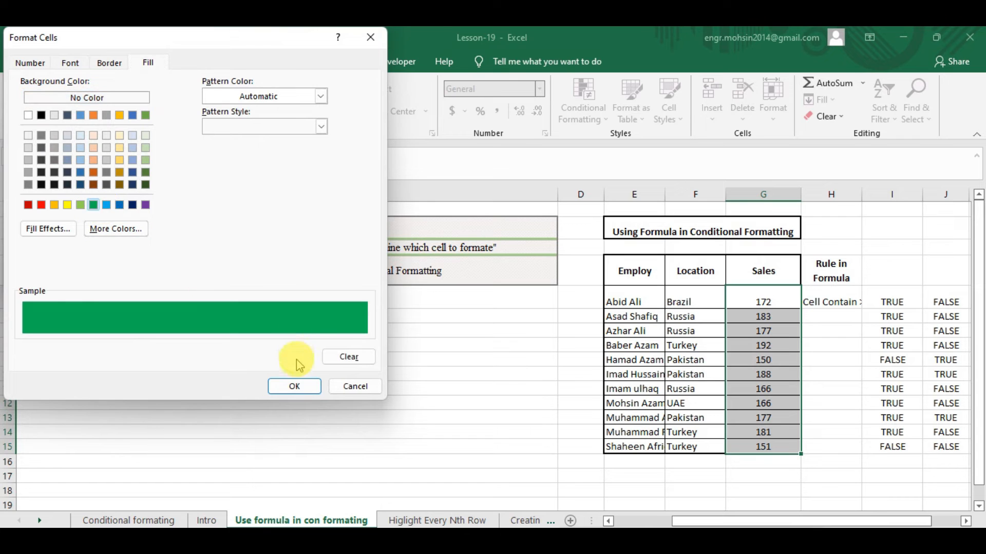
pyautogui.click(293, 385)
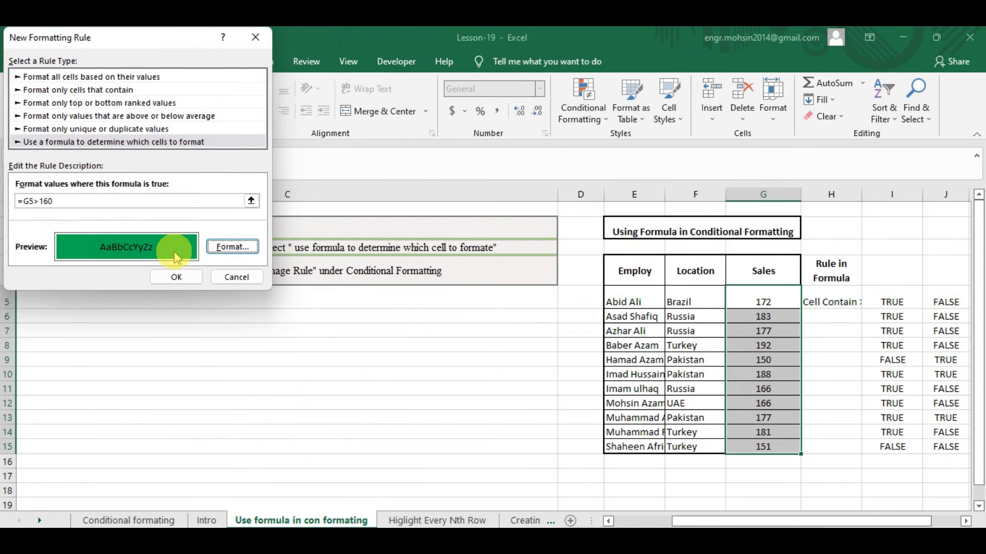
pyautogui.click(174, 277)
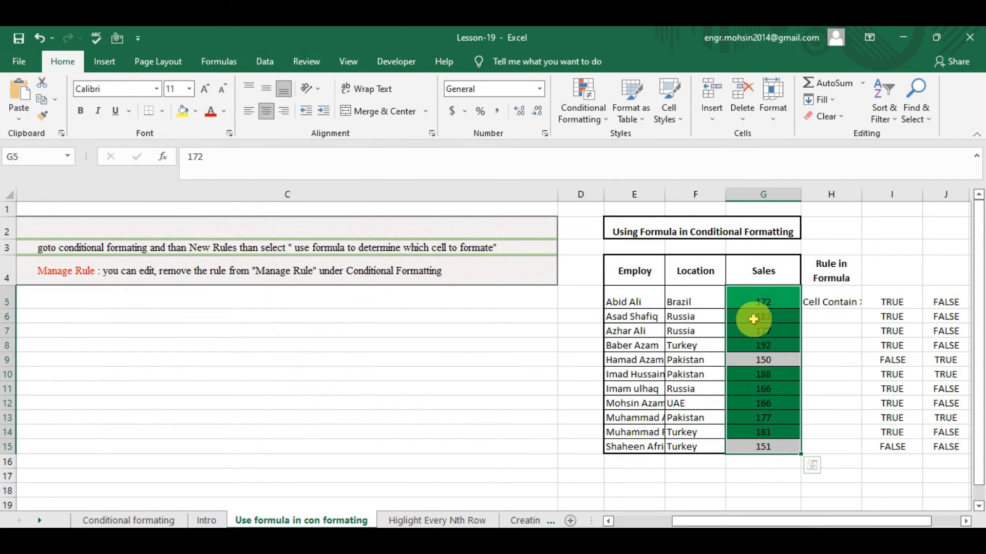
# Step: Undo the green formula rule on the Sales values and select cell F7 in the Location column
pyautogui.hotkey('ctrl', 'z')
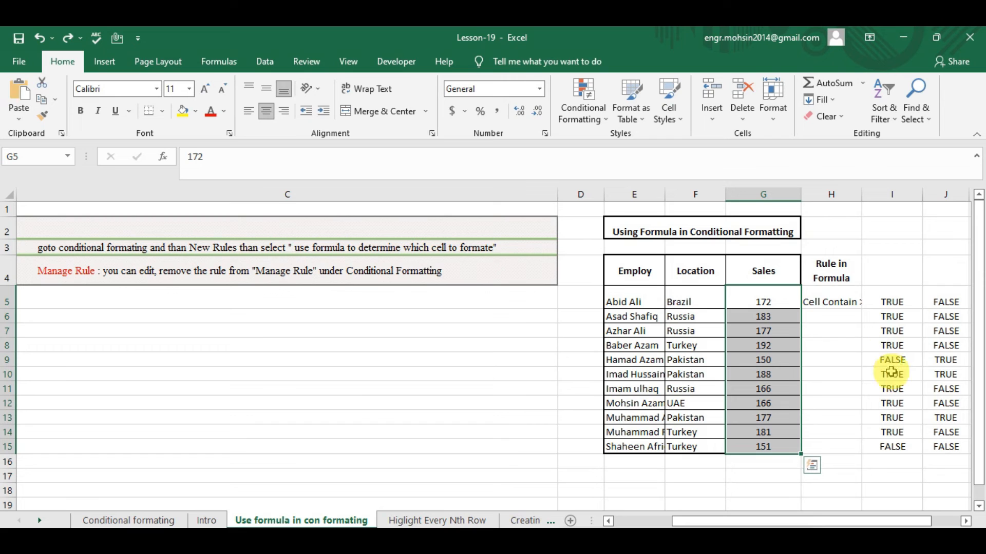
pyautogui.click(699, 330)
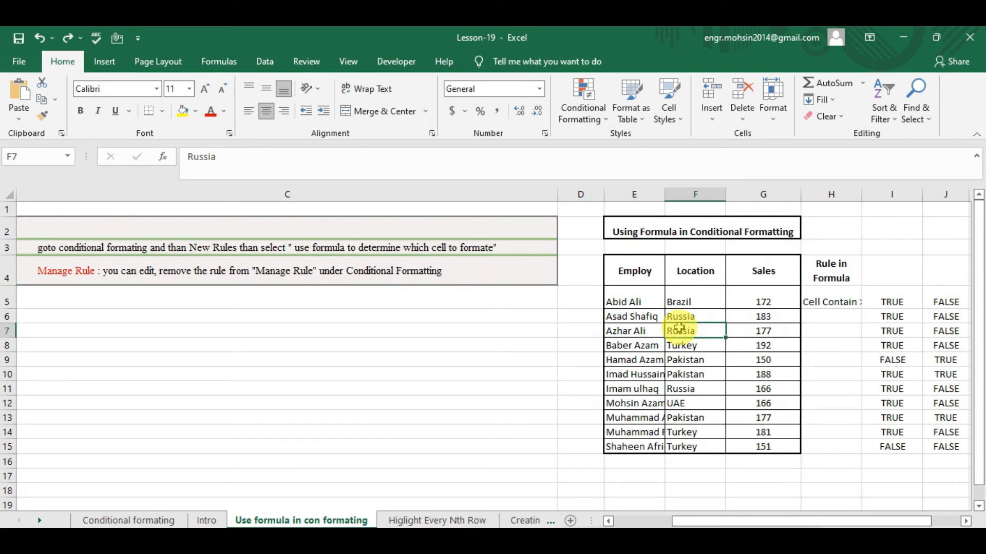
# Step: Cycle through undoing and redoing the last changes, finishing with the green formula rule on the Sales values undone
pyautogui.hotkey('ctrl', 'z')
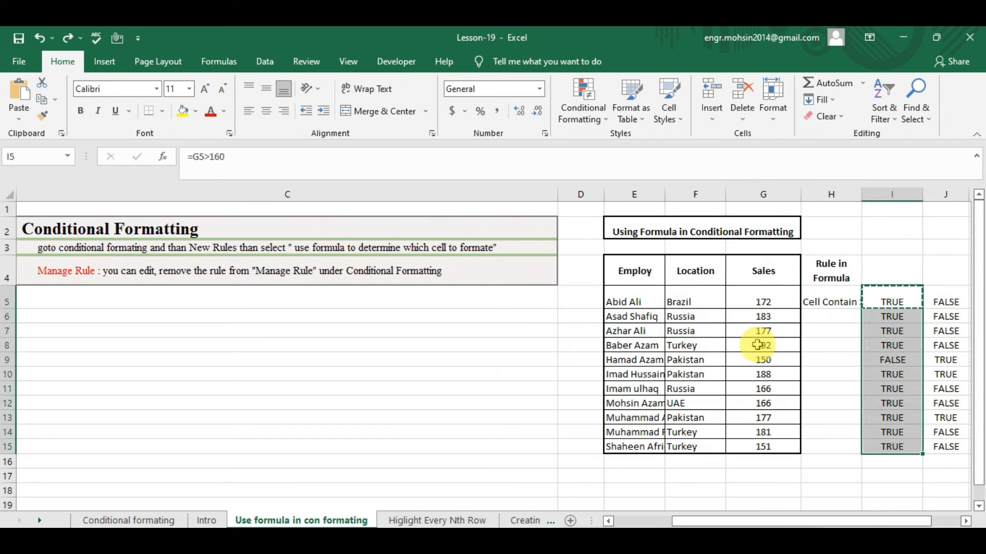
pyautogui.hotkey('ctrl', 'y')
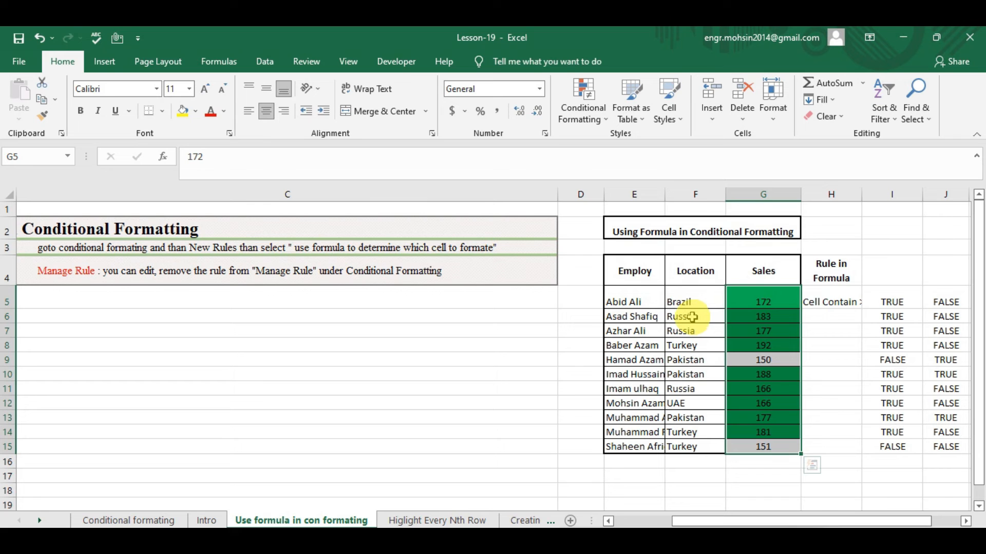
pyautogui.hotkey('ctrl', 'z')
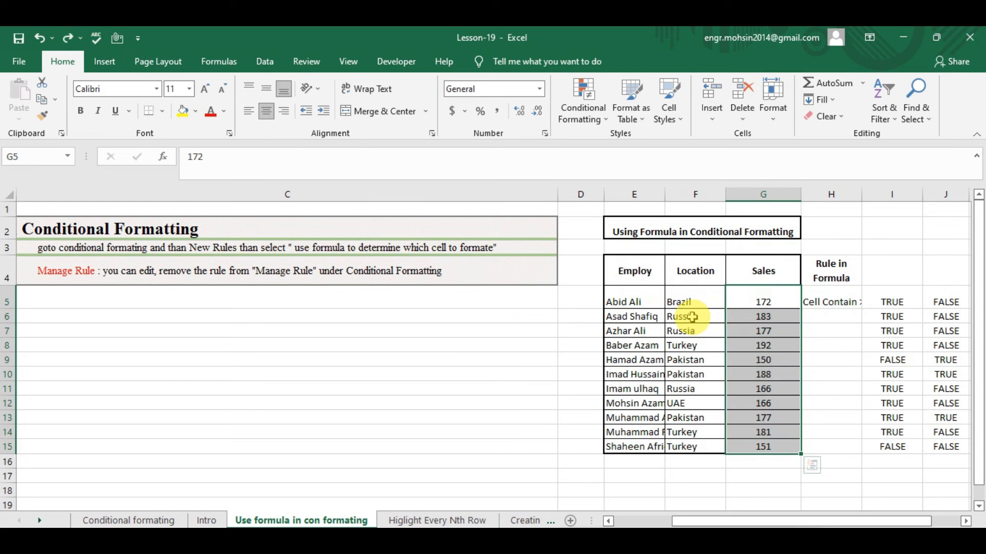
# Step: Examine the formulas in row 5 of columns J and K, the criterion in K4 and the Pakistan entries in the Location column
pyautogui.click(897, 303)
pyautogui.press('Right')
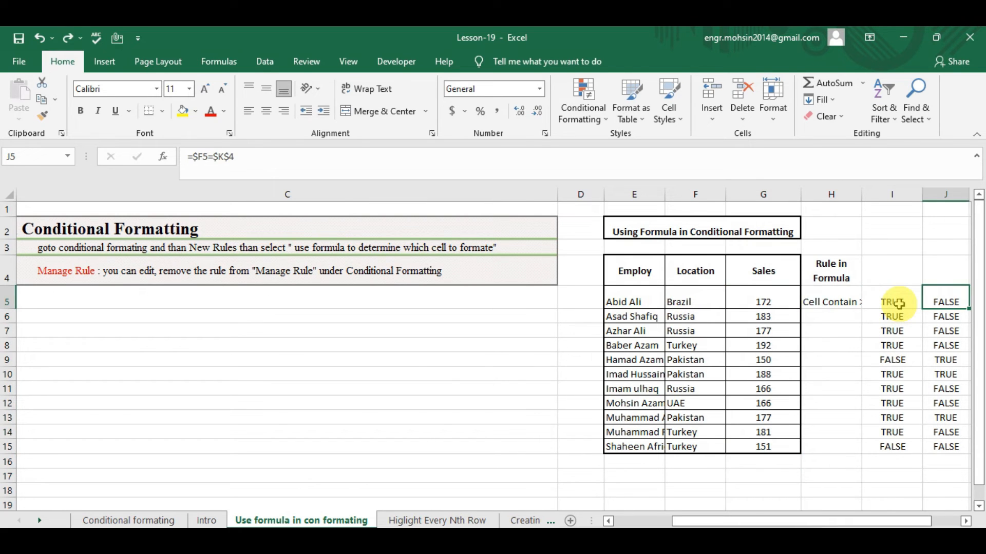
pyautogui.press('Right')
pyautogui.press('Right')
pyautogui.press('Left')
pyautogui.press('Left')
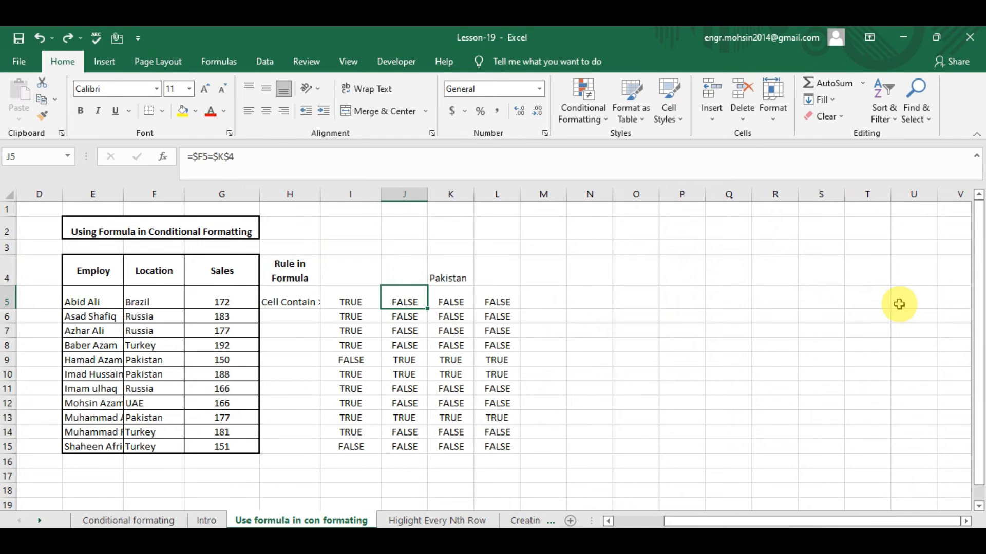
pyautogui.press('Up')
pyautogui.press('Right')
pyautogui.press('Down')
pyautogui.press('Left')
pyautogui.press('Left')
pyautogui.press('Left')
pyautogui.press('Left')
pyautogui.press('Left')
pyautogui.press('Down')
pyautogui.press('Down')
pyautogui.press('Down')
pyautogui.press('Down')
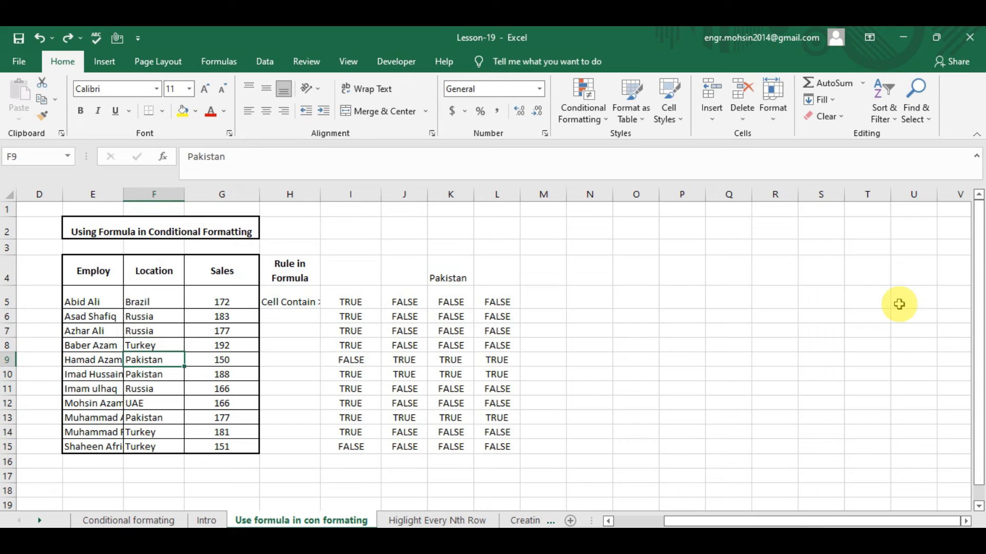
pyautogui.press('Down')
pyautogui.press('Down')
pyautogui.press('Up')
pyautogui.press('Up')
pyautogui.press('Right')
pyautogui.press('Right')
pyautogui.press('Right')
pyautogui.press('Right')
pyautogui.press('Up')
pyautogui.press('Up')
pyautogui.press('Up')
pyautogui.press('Up')
pyautogui.press('Right')
pyautogui.press('Up')
pyautogui.press('Down')
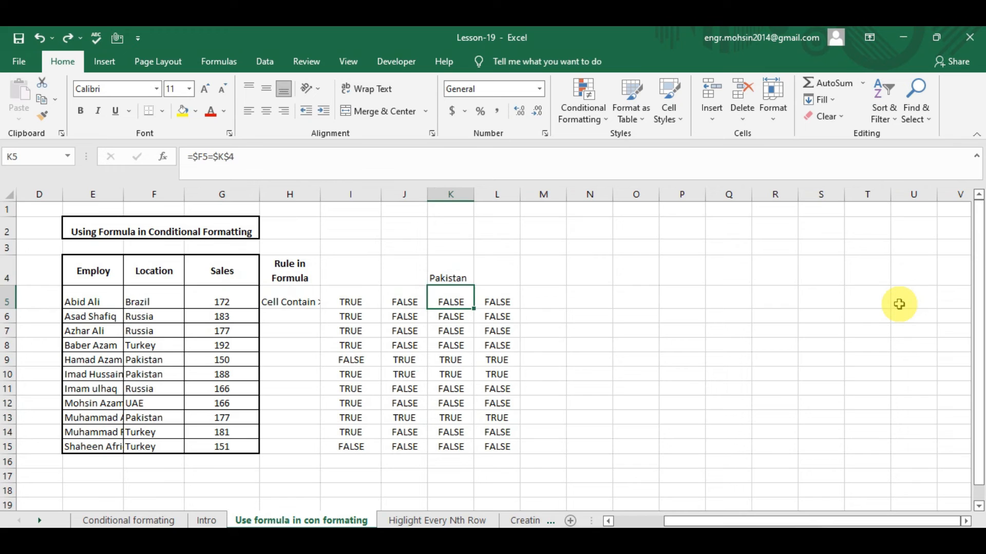
# Step: Enter the formula =F5=$K$4 in J5 to compare the first Location with the criterion cell
pyautogui.press('Left')
pyautogui.write('=')
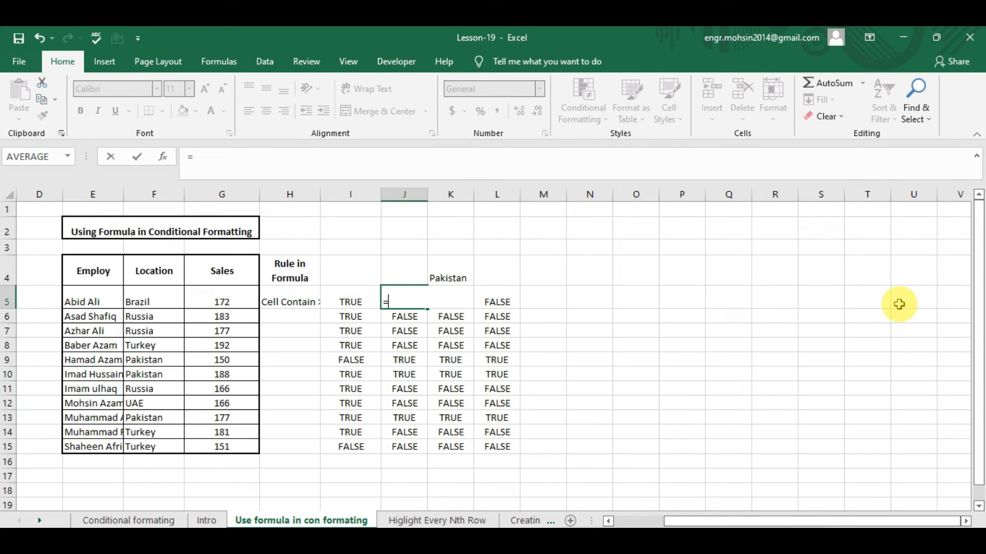
pyautogui.press('Left')
pyautogui.press('Left')
pyautogui.press('Left')
pyautogui.press('Left')
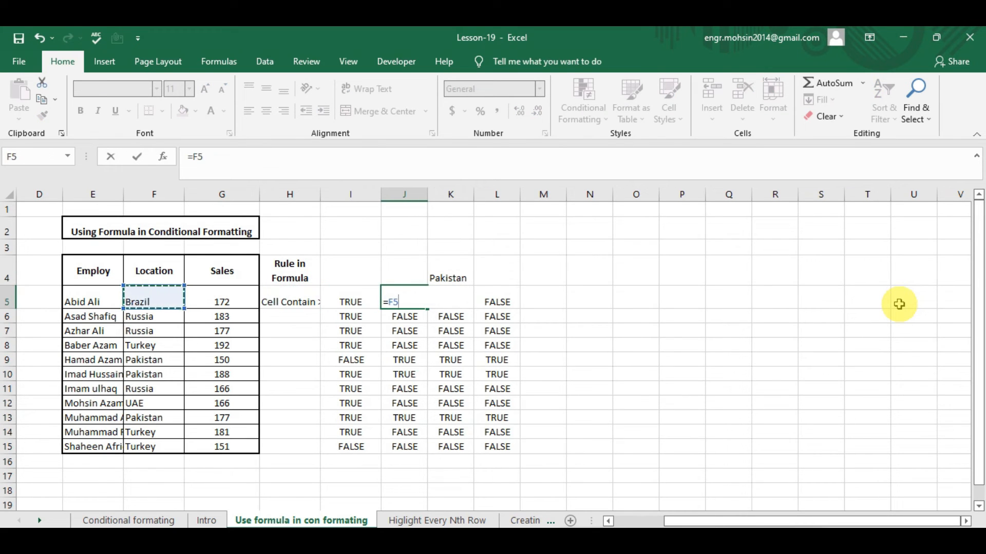
pyautogui.write('=')
pyautogui.press('Right')
pyautogui.press('Right')
pyautogui.press('Left')
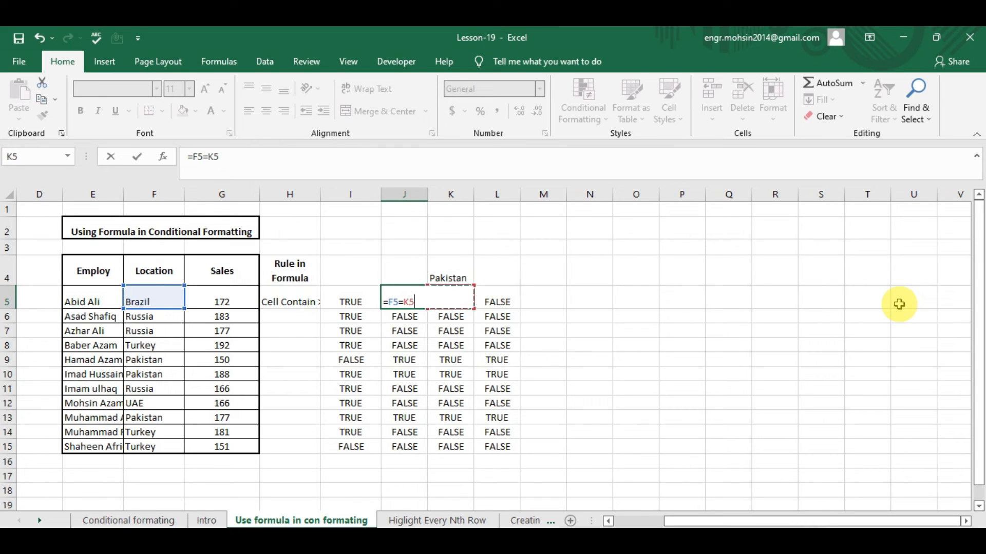
pyautogui.press('Up')
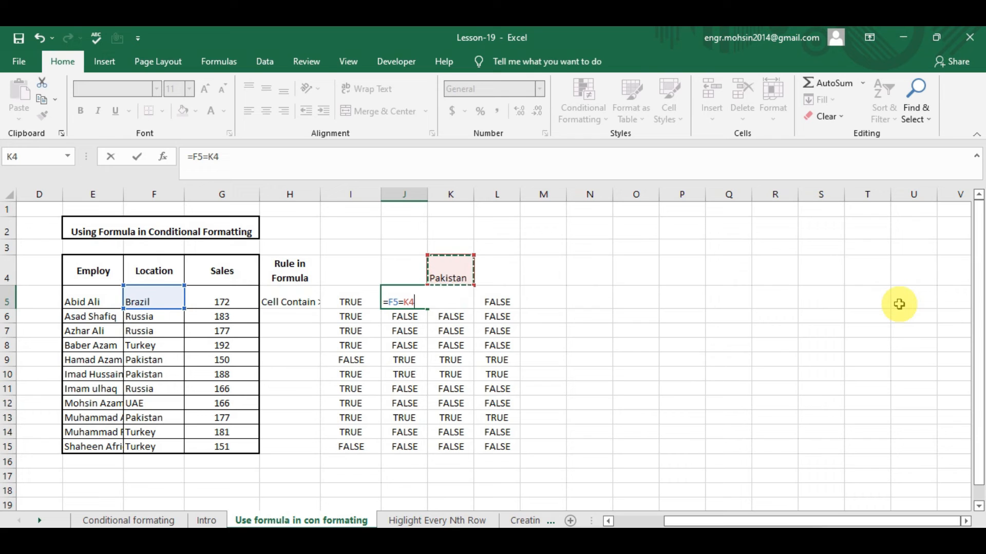
pyautogui.press('F3')
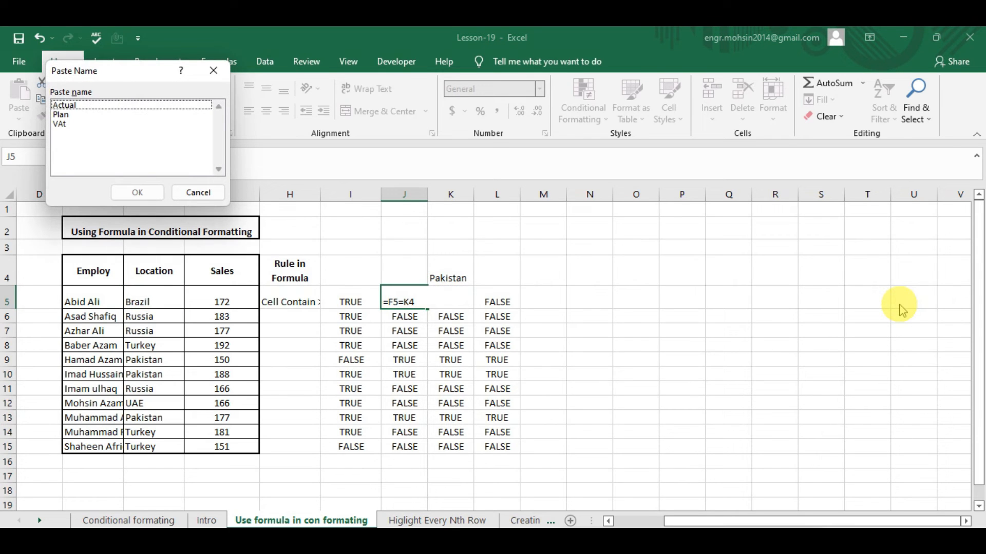
pyautogui.click(213, 72)
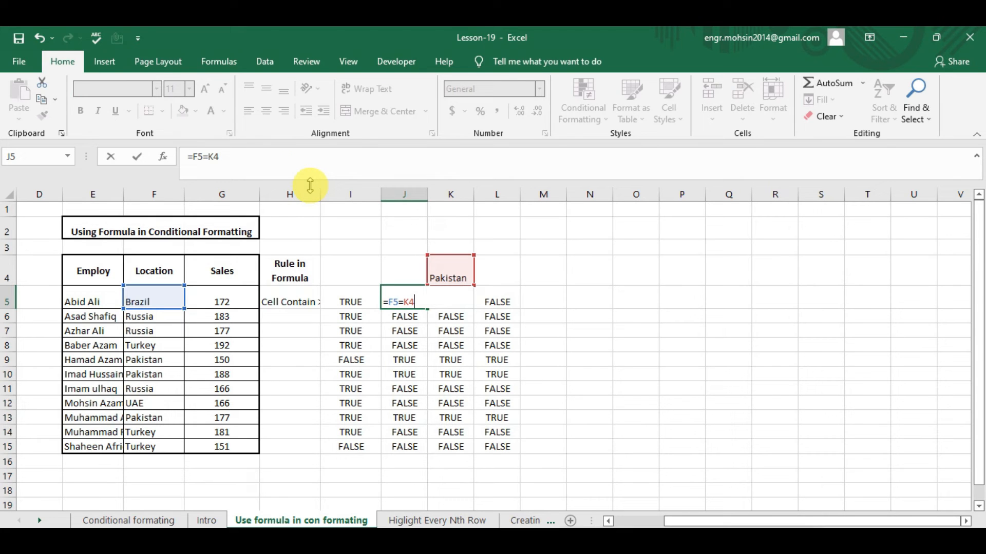
pyautogui.press('F4')
pyautogui.press('Return')
pyautogui.press('Up')
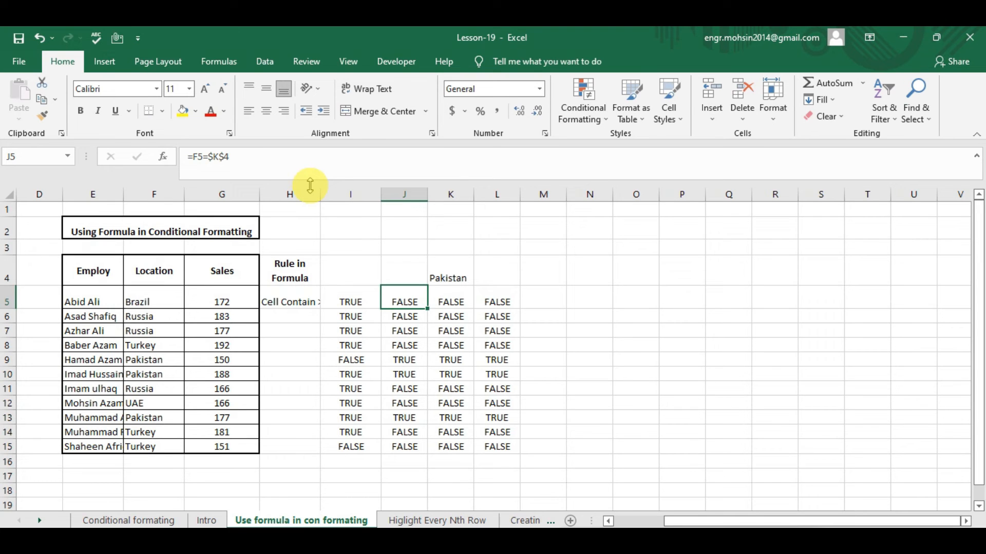
# Step: Fix the column of the F5 reference in J5 so the formula reads =$F5=$K$4
pyautogui.press('F2')
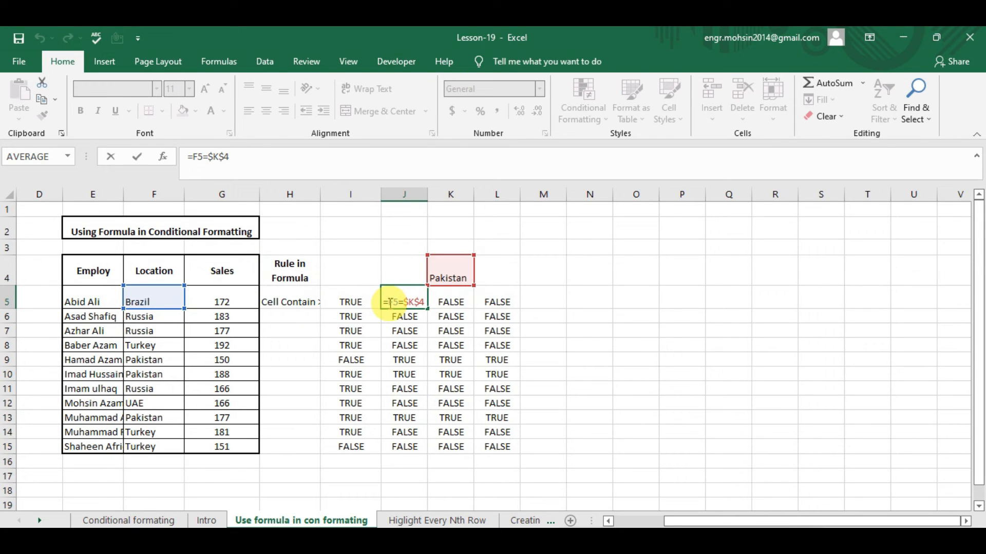
pyautogui.press('F4')
pyautogui.press('F4')
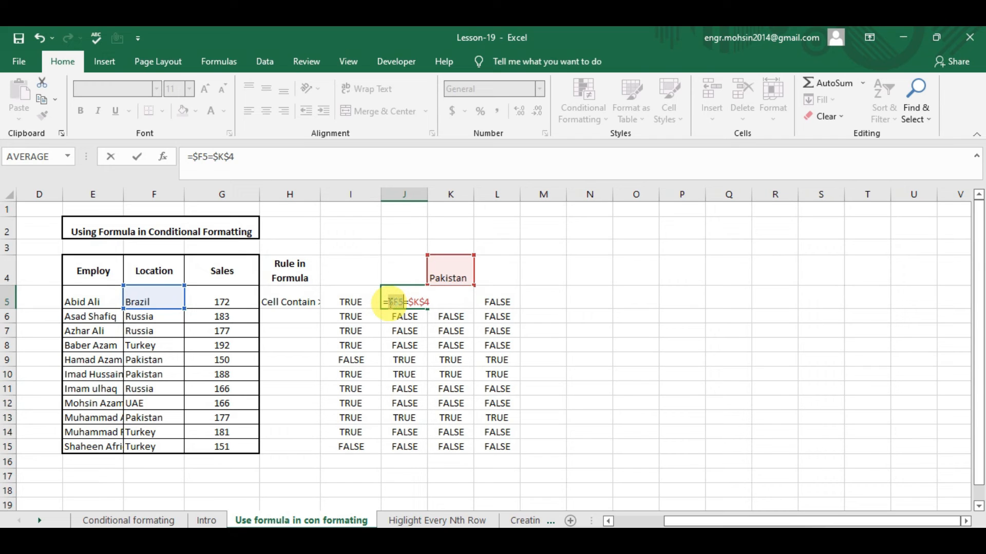
pyautogui.press('Return')
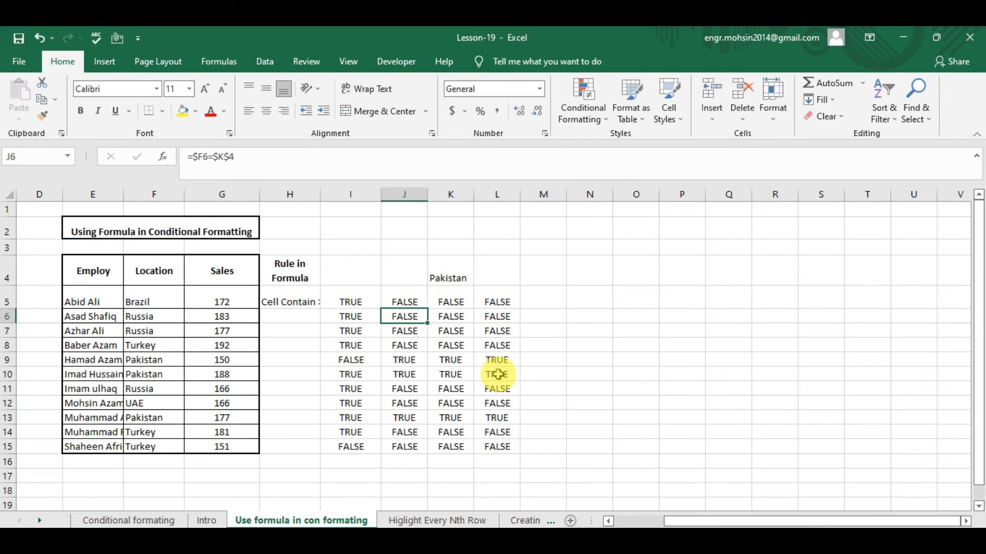
# Step: Copy the formula in J5 and paste it over the range J5:J15
pyautogui.press('Up')
pyautogui.hotkey('ctrl', 'c')
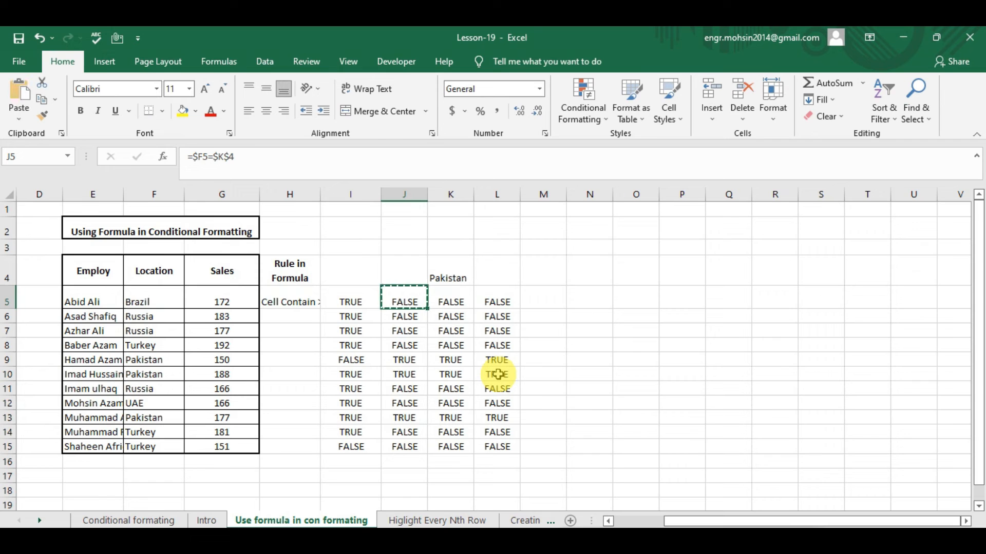
pyautogui.hotkey('shift', 'Right')
pyautogui.hotkey('shift', 'Right')
pyautogui.hotkey('shift', 'Down')
pyautogui.hotkey('shift', 'Down')
pyautogui.hotkey('shift', 'Down')
pyautogui.hotkey('shift', 'Down')
pyautogui.hotkey('shift', 'Down')
pyautogui.hotkey('shift', 'Down')
pyautogui.hotkey('shift', 'Down')
pyautogui.hotkey('shift', 'Down')
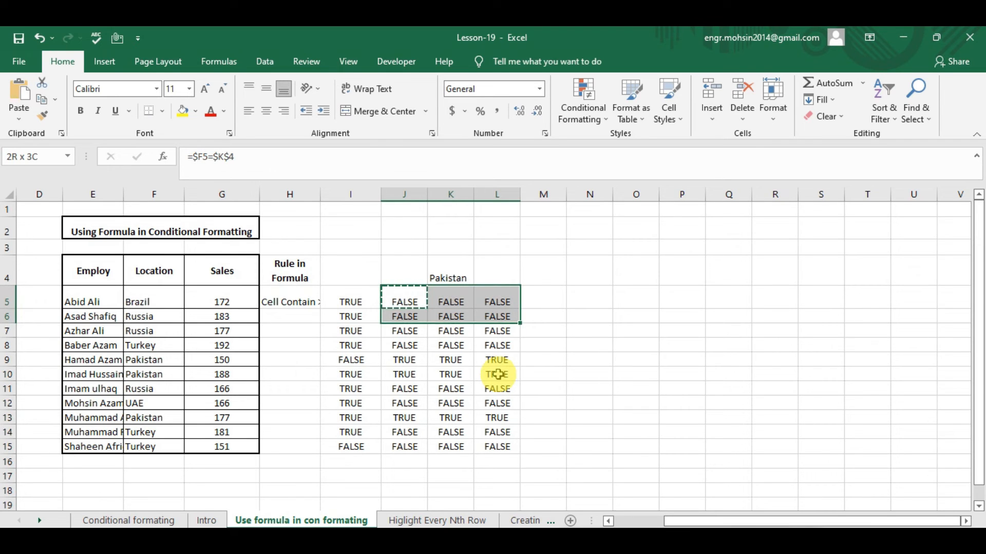
pyautogui.hotkey('shift', 'Left')
pyautogui.hotkey('shift', 'Left')
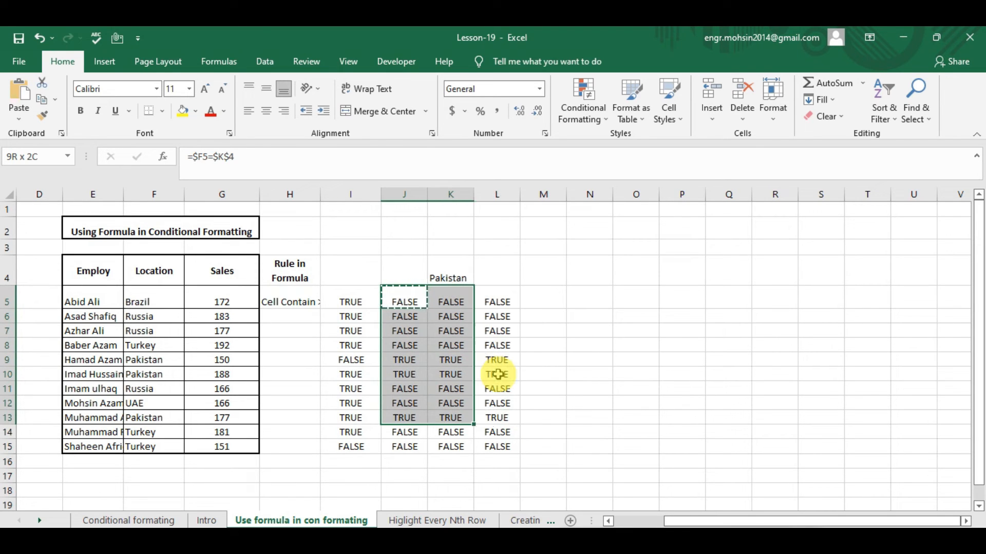
pyautogui.hotkey('shift', 'Down')
pyautogui.hotkey('shift', 'Down')
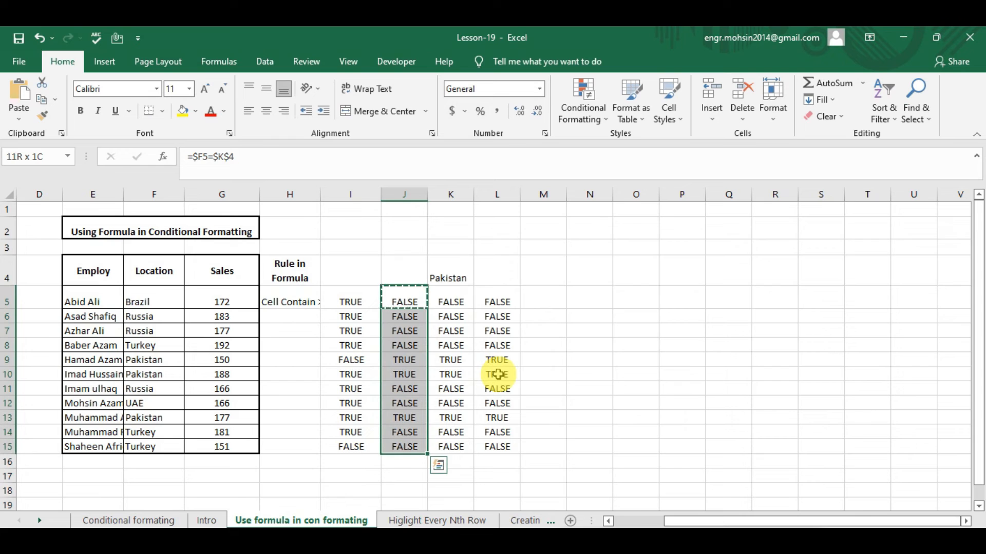
# Step: Paste the copied J5 formula into K5:L5
pyautogui.press('Right')
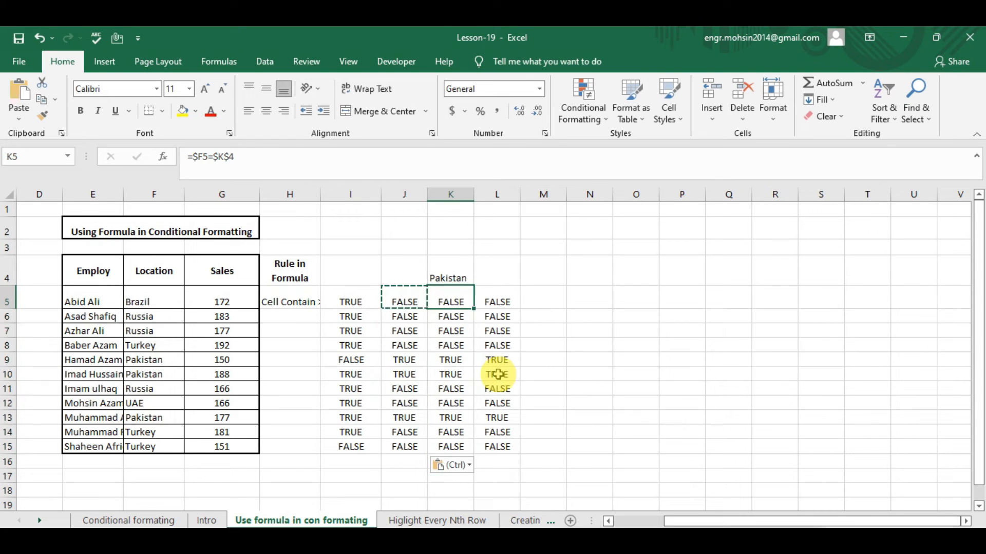
pyautogui.hotkey('shift', 'Right')
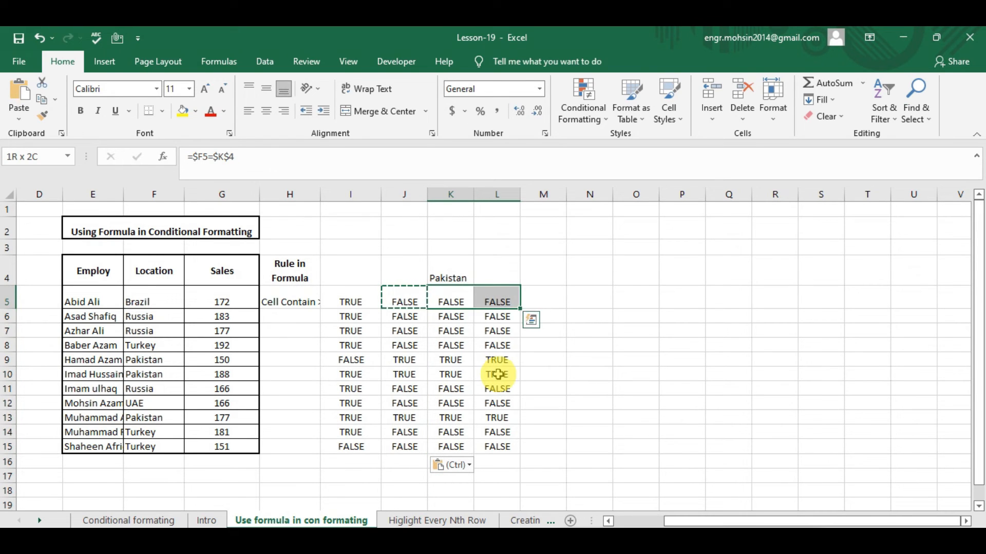
pyautogui.hotkey('shift', 'Down')
pyautogui.hotkey('shift', 'Down')
pyautogui.hotkey('shift', 'Down')
pyautogui.hotkey('shift', 'Down')
pyautogui.hotkey('shift', 'Down')
pyautogui.hotkey('shift', 'Down')
pyautogui.hotkey('shift', 'Down')
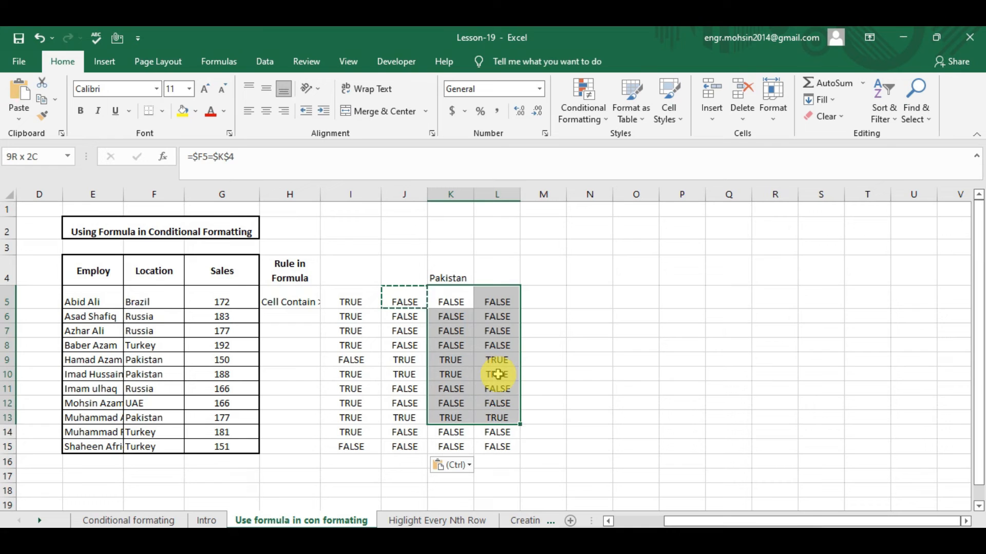
pyautogui.hotkey('shift', 'Left')
pyautogui.press('Right')
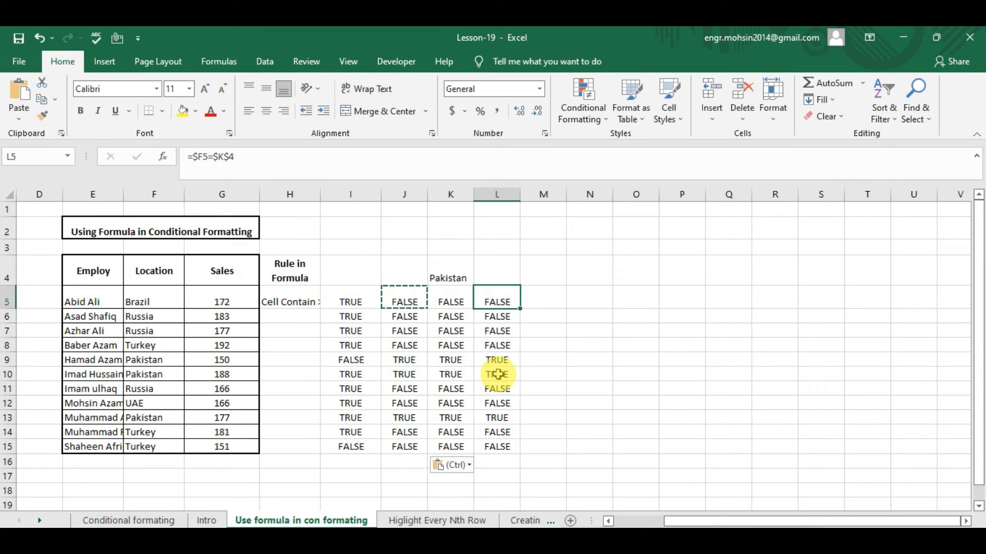
pyautogui.hotkey('shift', 'Left')
pyautogui.hotkey('ctrl', 'v')
pyautogui.press('Down')
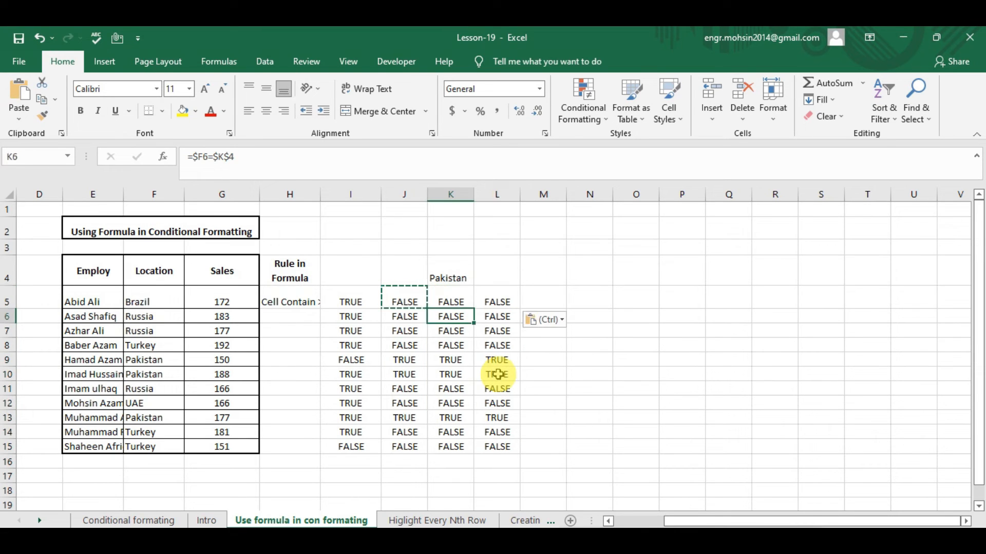
# Step: Delete the contents of K6:L15 below the first row of helper formulas
pyautogui.hotkey('shift', 'Right')
pyautogui.hotkey('shift', 'Down')
pyautogui.hotkey('shift', 'Down')
pyautogui.hotkey('shift', 'Down')
pyautogui.hotkey('shift', 'Down')
pyautogui.hotkey('shift', 'Down')
pyautogui.hotkey('shift', 'Down')
pyautogui.hotkey('shift', 'Down')
pyautogui.hotkey('shift', 'Down')
pyautogui.hotkey('shift', 'Down')
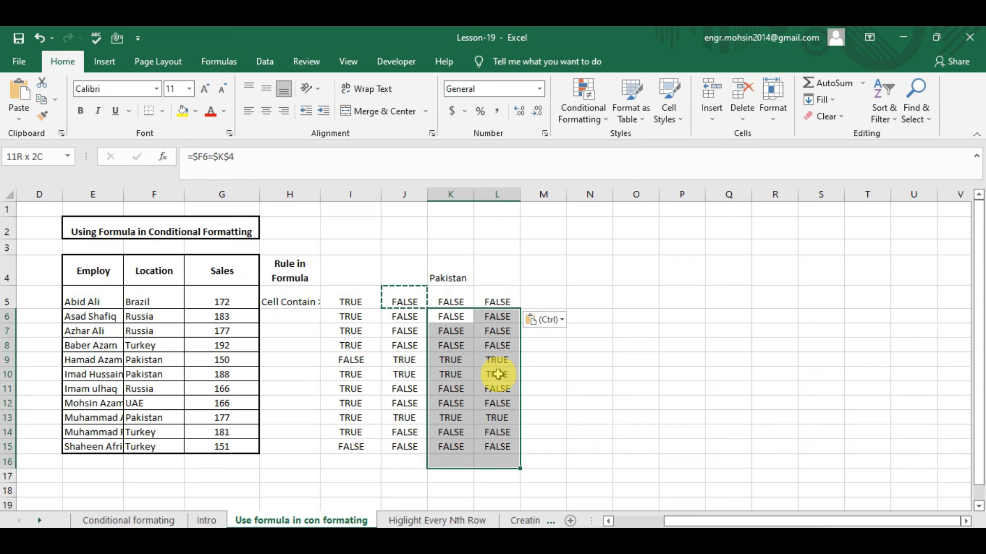
pyautogui.press('Delete')
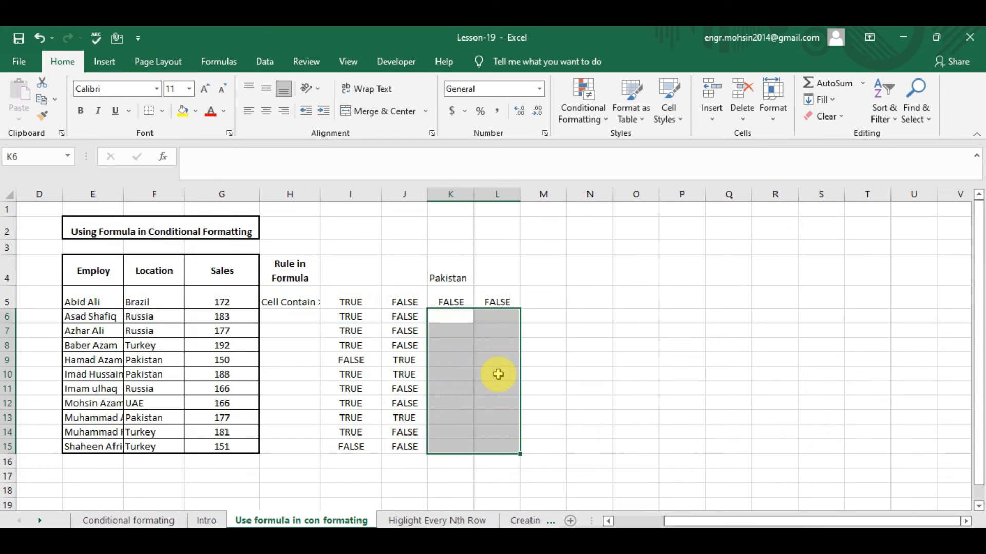
# Step: Copy the formula text =$F5=$K$4 from J5 and leave the cell unedited
pyautogui.click(405, 359)
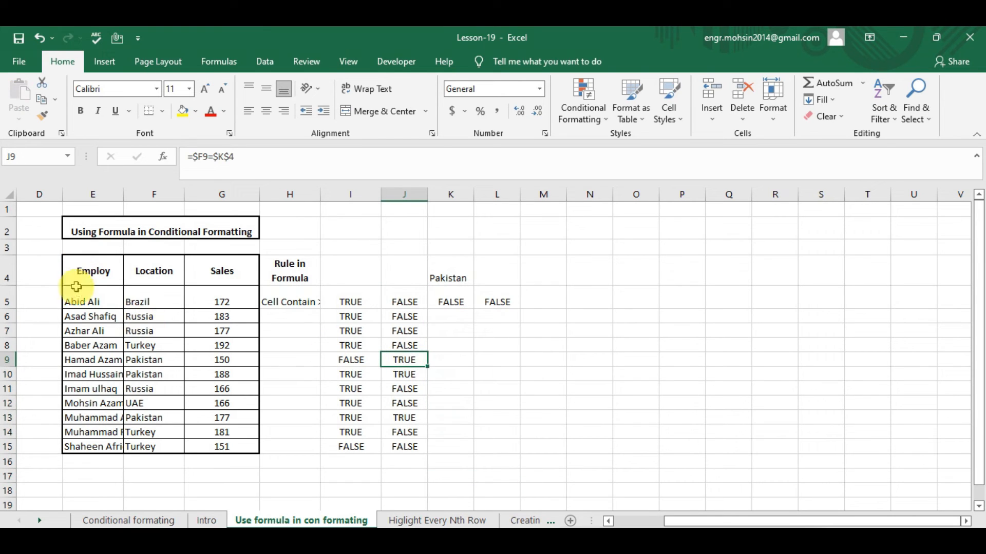
pyautogui.click(389, 299)
pyautogui.moveTo(274, 167); pyautogui.dragTo(57, 148)
pyautogui.hotkey('ctrl', 'c')
pyautogui.press('Escape')
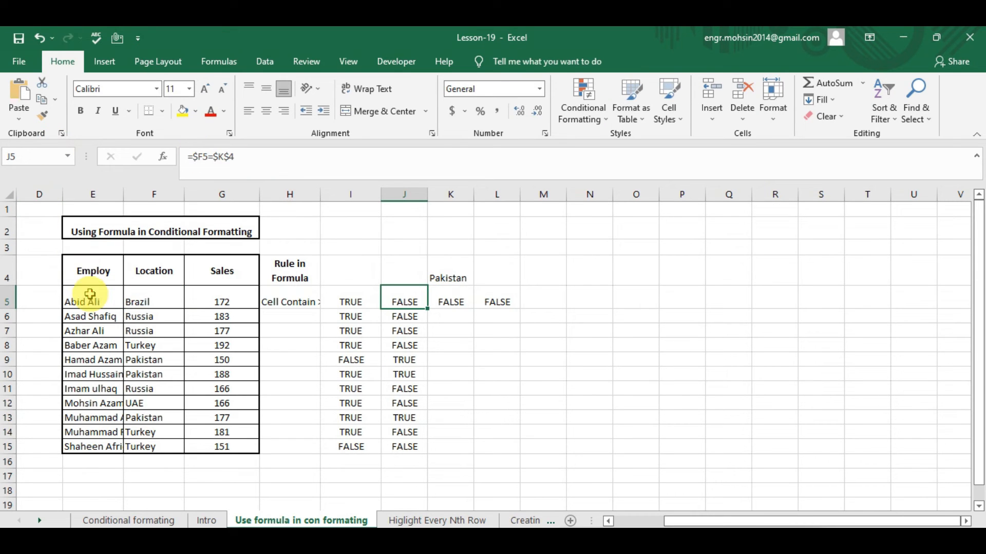
# Step: Create a formula-based conditional formatting rule for E5:G15 with the formula =$F5=$K$4
pyautogui.click(90, 294)
pyautogui.hotkey('shift', 'Right')
pyautogui.hotkey('shift', 'Right')
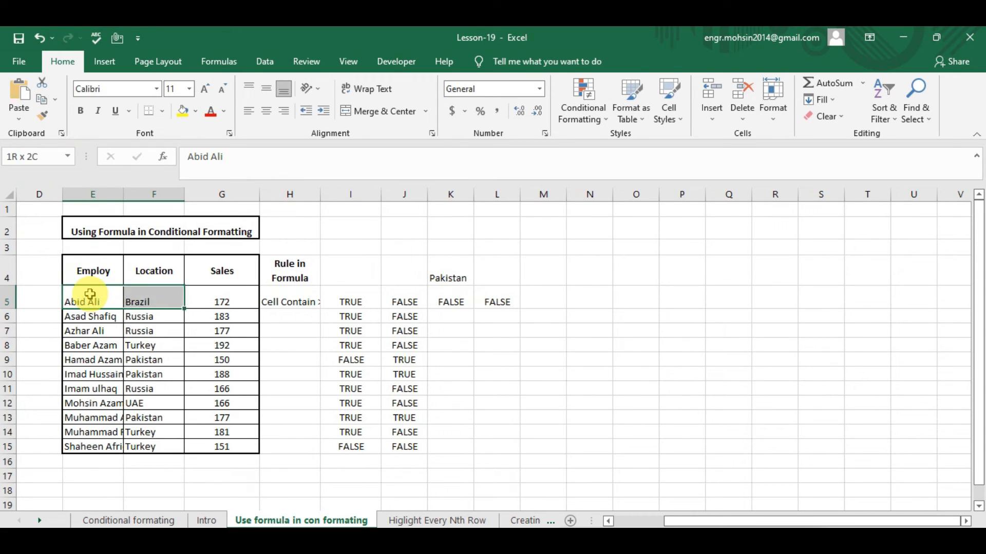
pyautogui.hotkey('shift', 'Down')
pyautogui.hotkey('shift', 'Down')
pyautogui.hotkey('shift', 'Down')
pyautogui.hotkey('shift', 'Down')
pyautogui.hotkey('shift', 'Down')
pyautogui.hotkey('shift', 'Down')
pyautogui.hotkey('shift', 'Down')
pyautogui.hotkey('shift', 'Down')
pyautogui.hotkey('shift', 'Down')
pyautogui.hotkey('shift', 'Down')
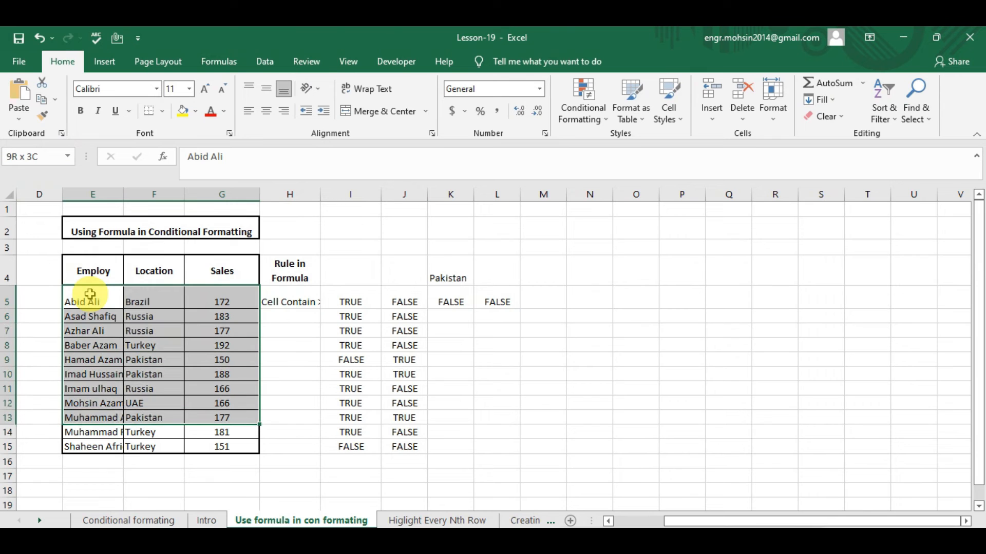
pyautogui.click(580, 109)
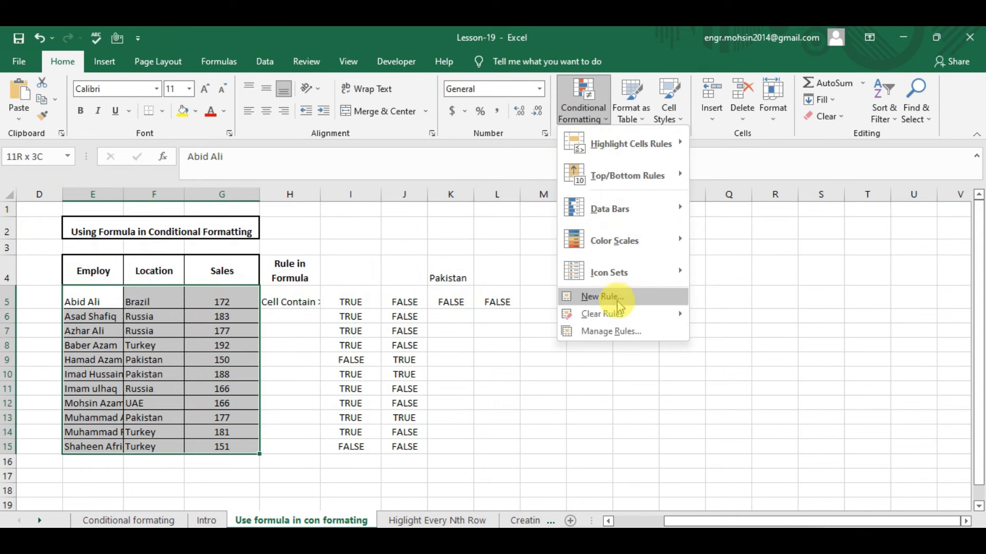
pyautogui.click(616, 300)
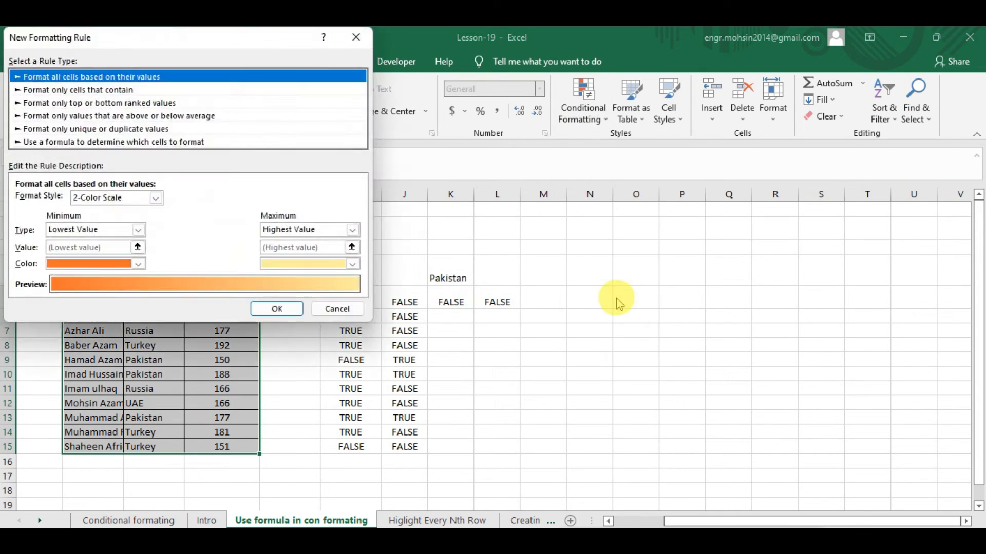
pyautogui.click(161, 143)
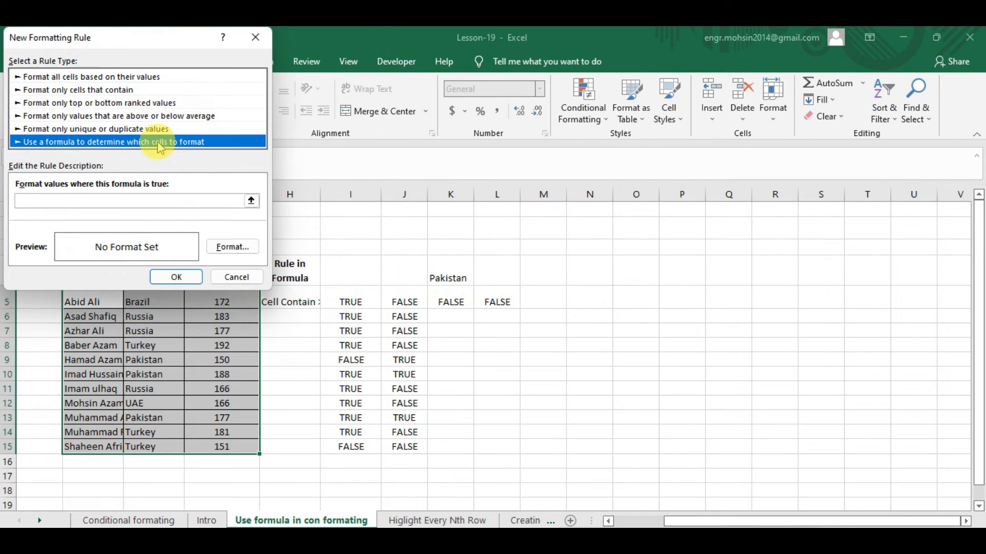
pyautogui.click(158, 200)
pyautogui.write('=$F5=$K$4')
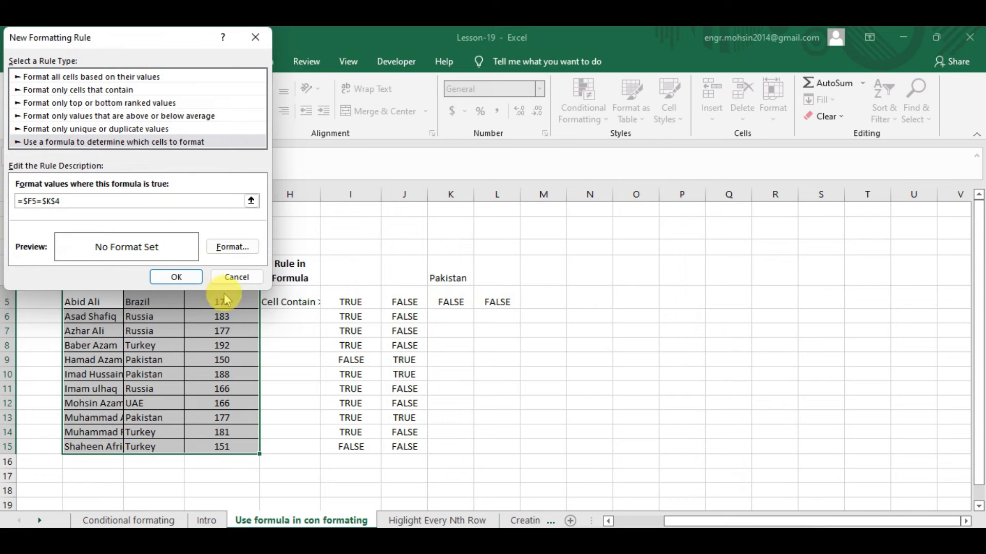
# Step: Give the rule a solid green fill and apply it to the selected table rows
pyautogui.click(224, 249)
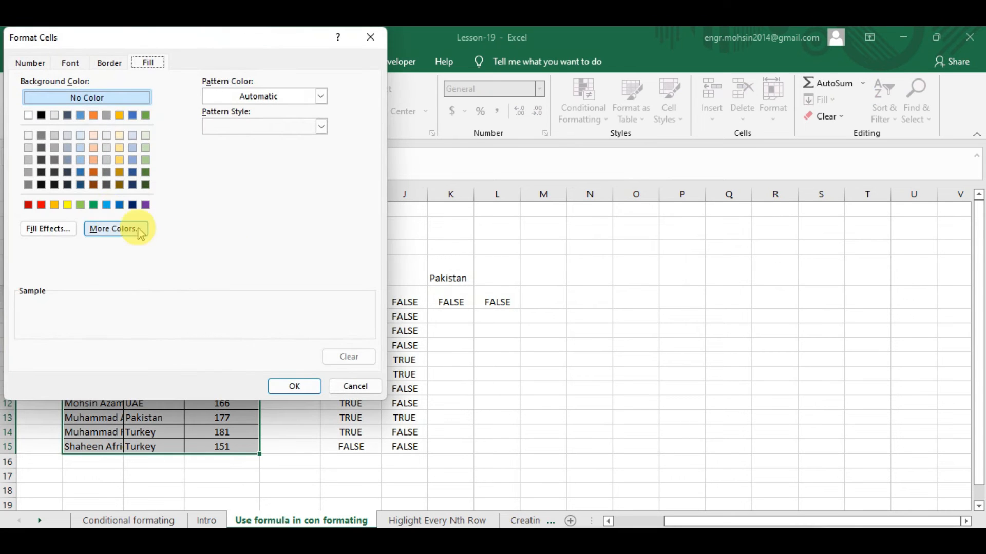
pyautogui.click(96, 206)
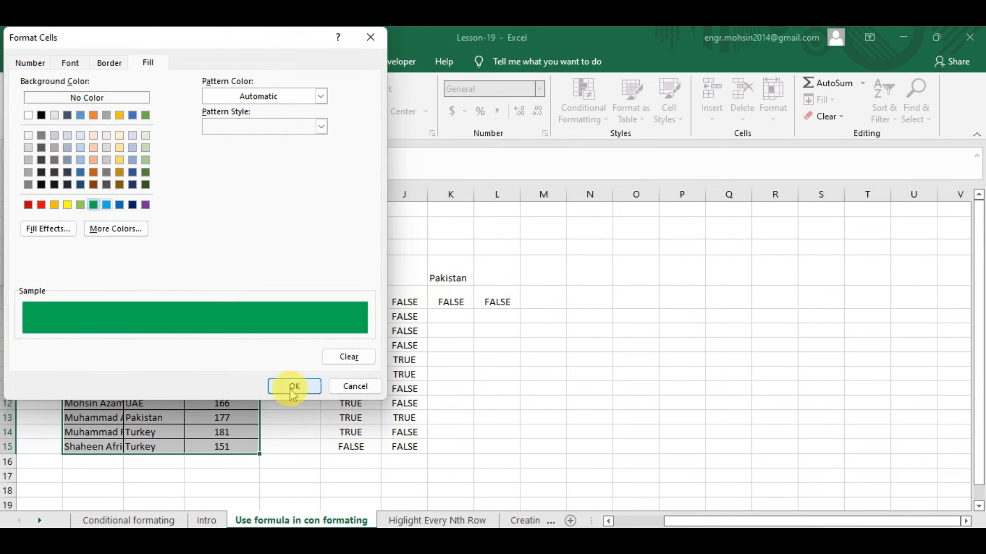
pyautogui.click(292, 386)
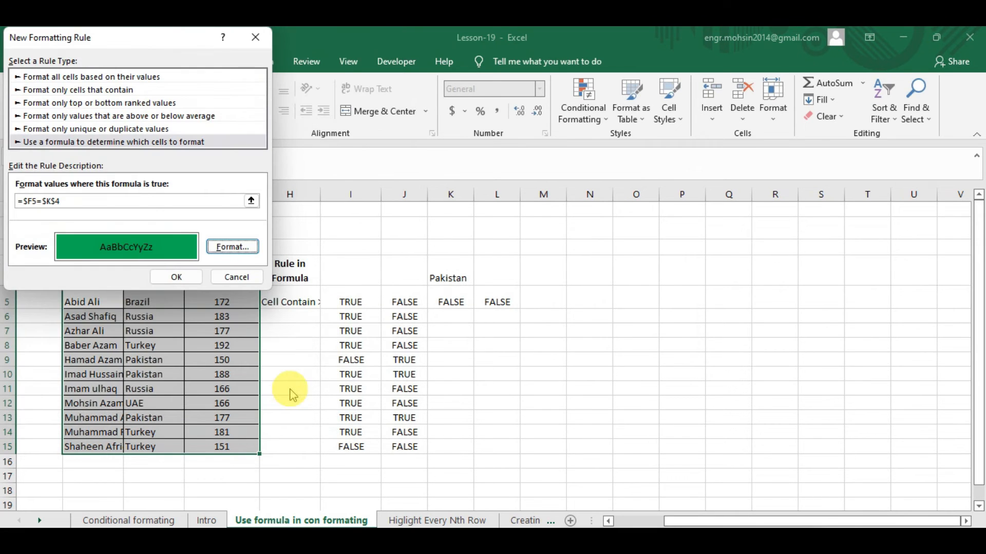
pyautogui.click(180, 276)
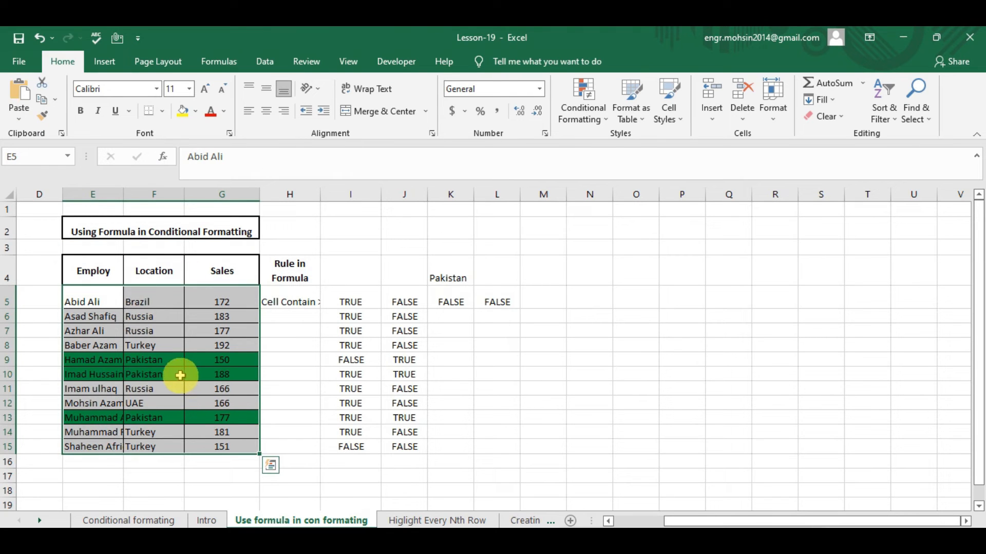
pyautogui.click(172, 374)
# Step: Copy Russia from F6 and paste it into the criterion cell K4
pyautogui.click(450, 271)
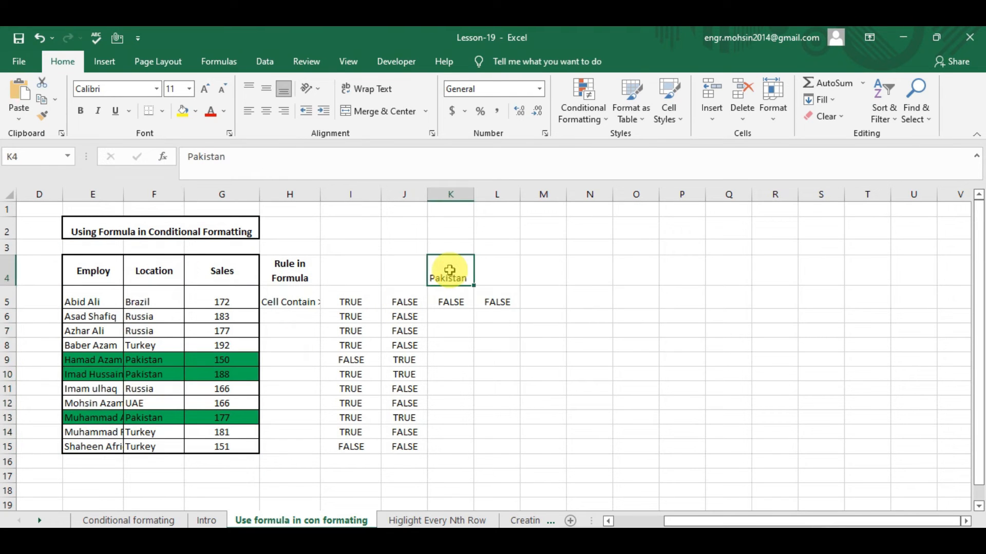
pyautogui.click(161, 320)
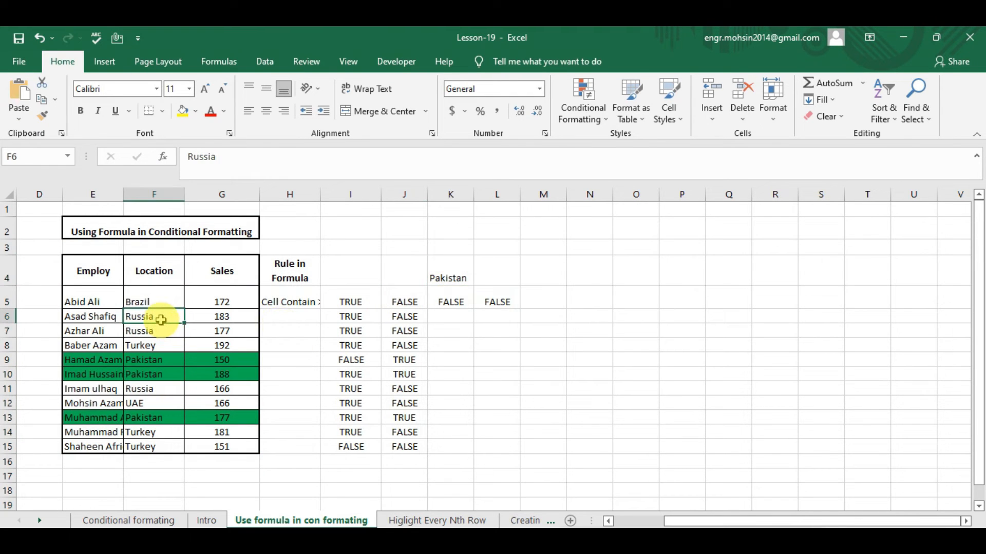
pyautogui.hotkey('ctrl', 'c')
pyautogui.press('Right')
pyautogui.press('Right')
pyautogui.press('Right')
pyautogui.press('Right')
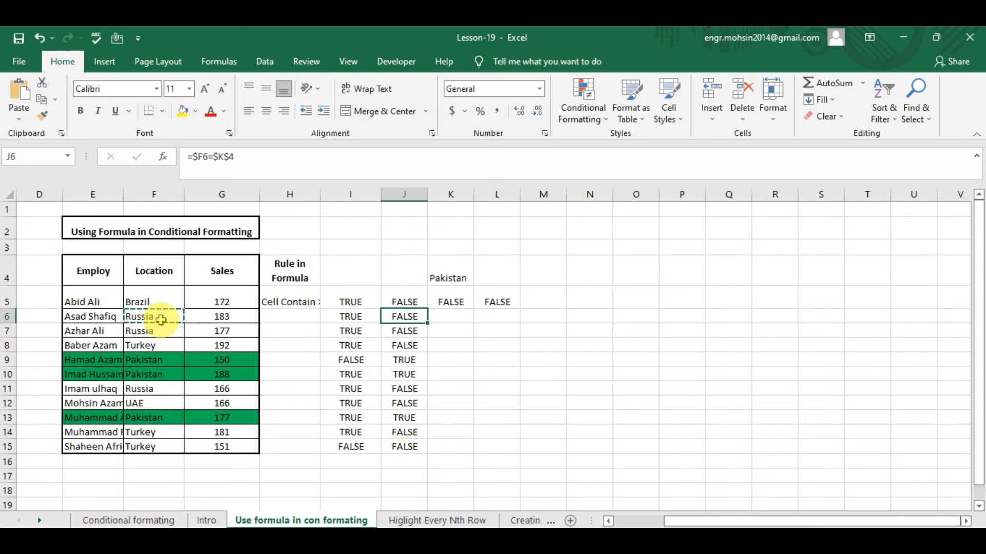
pyautogui.press('Up')
pyautogui.press('Up')
pyautogui.press('Right')
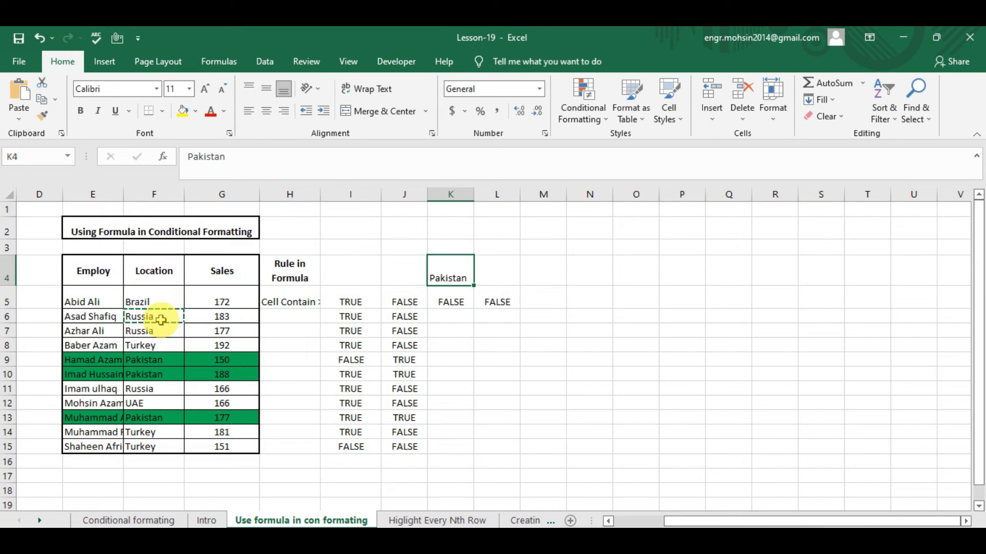
pyautogui.hotkey('ctrl', 'v')
pyautogui.press('Down')
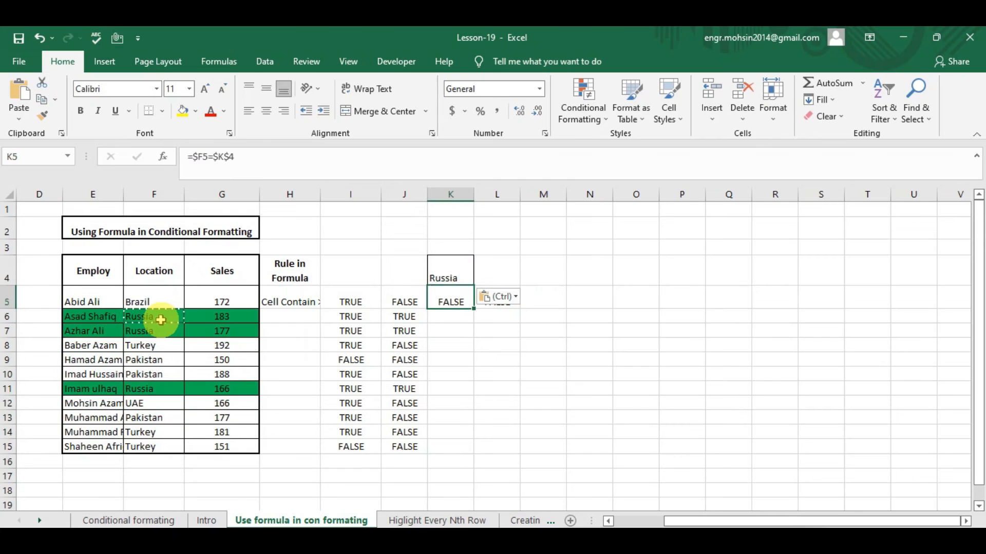
# Step: Change the criterion in K4 to brazil
pyautogui.press('Up')
pyautogui.write('brazil')
pyautogui.press('Return')
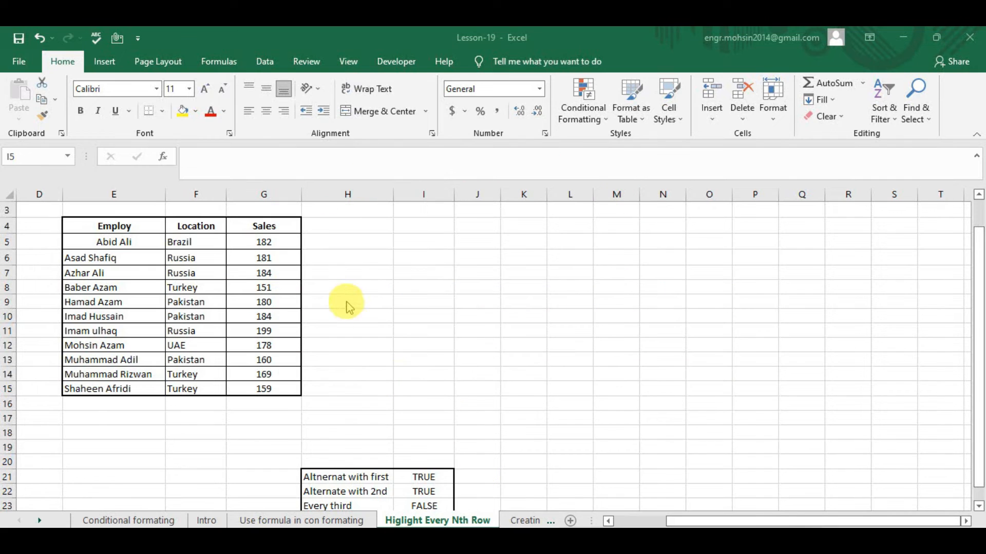
# Step: Examine the heading and topic list beside the table on the Higlight Every Nth Row sheet
pyautogui.click(409, 222)
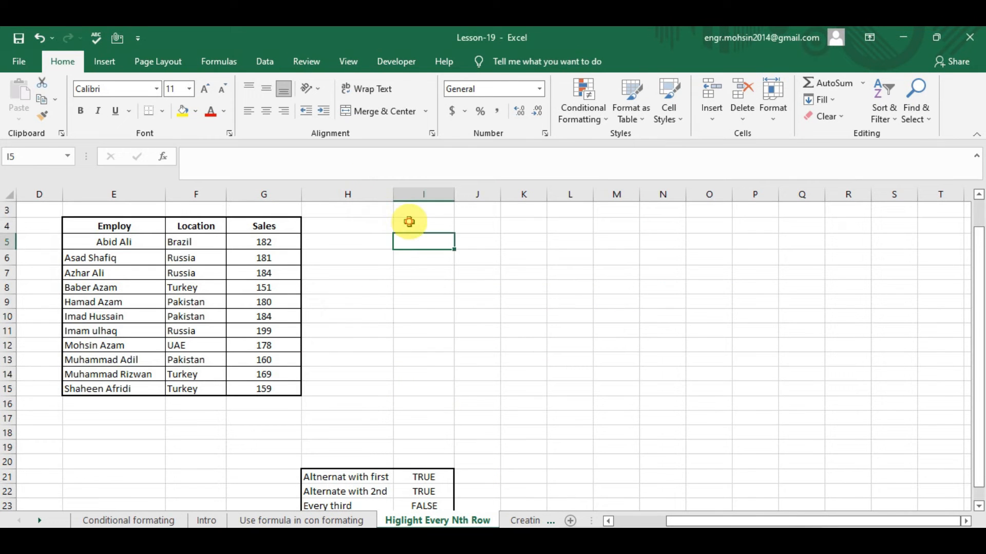
pyautogui.press('Left')
pyautogui.press('Left')
pyautogui.press('Left')
pyautogui.press('Left')
pyautogui.press('Left')
pyautogui.press('Left')
pyautogui.press('Left')
pyautogui.press('Left')
pyautogui.press('Up')
pyautogui.press('Right')
pyautogui.press('Up')
pyautogui.press('Up')
pyautogui.press('Down')
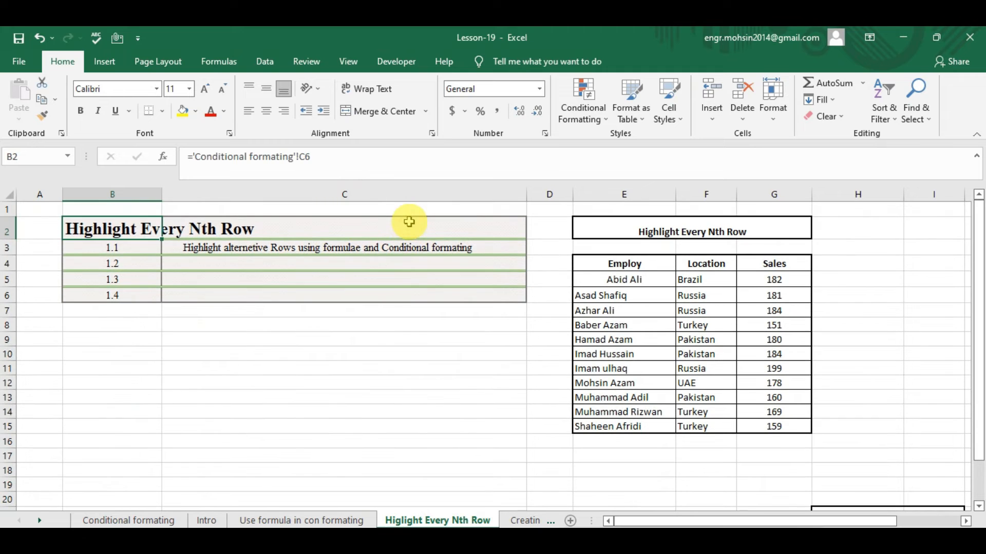
pyautogui.press('Right')
pyautogui.press('Down')
pyautogui.press('Left')
pyautogui.press('Down')
pyautogui.press('Down')
pyautogui.press('Right')
pyautogui.press('Right')
pyautogui.press('Right')
pyautogui.press('Right')
pyautogui.press('Right')
pyautogui.press('Right')
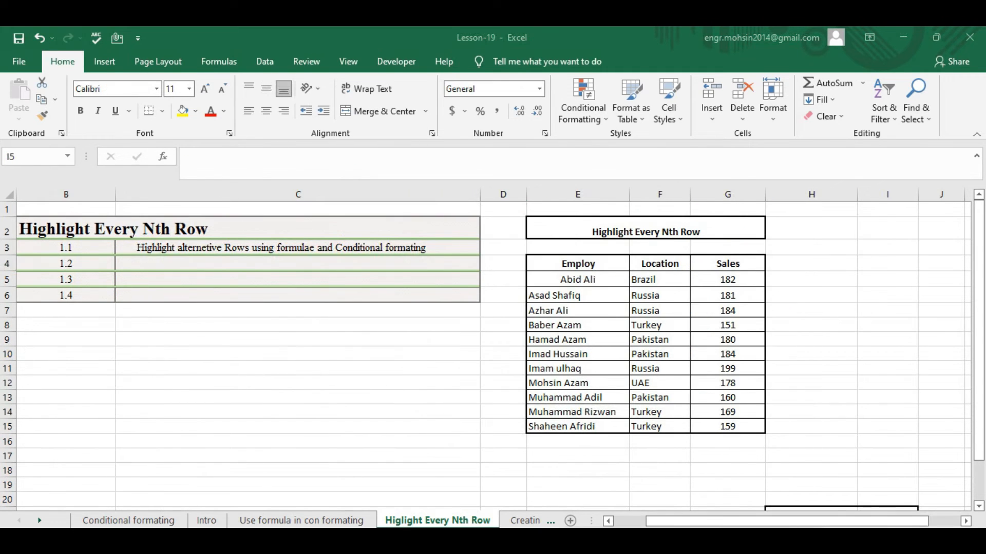
# Step: Enter the formula =MOD(ROW(),2)=1 in I5 and copy that cell
pyautogui.click(645, 282)
pyautogui.press('Left')
pyautogui.press('Left')
pyautogui.press('Left')
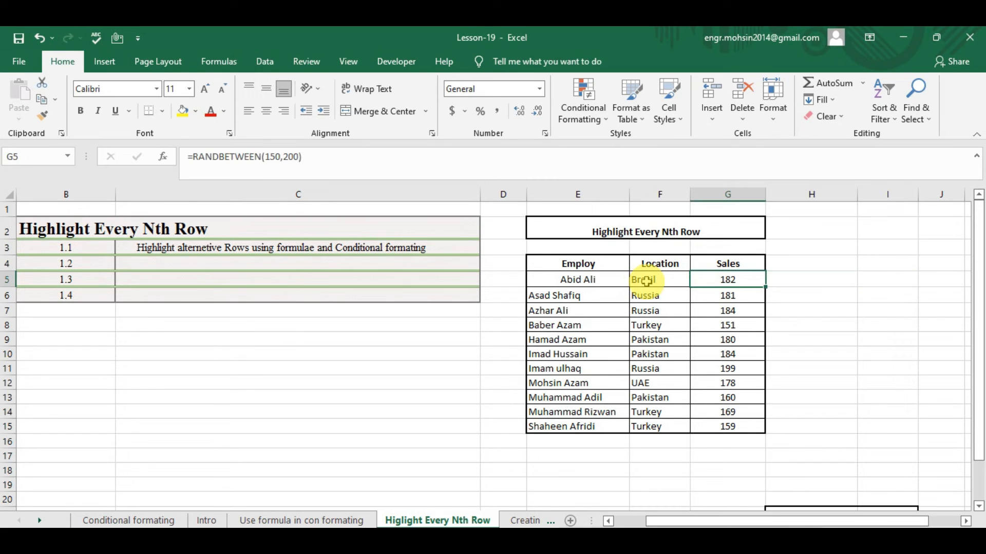
pyautogui.press('Right')
pyautogui.press('Right')
pyautogui.press('Right')
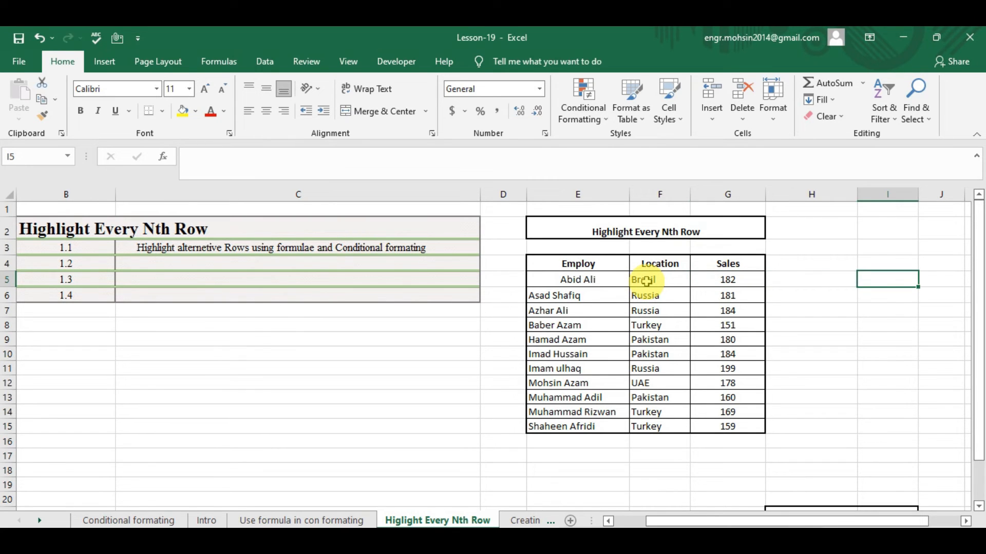
pyautogui.write('m')
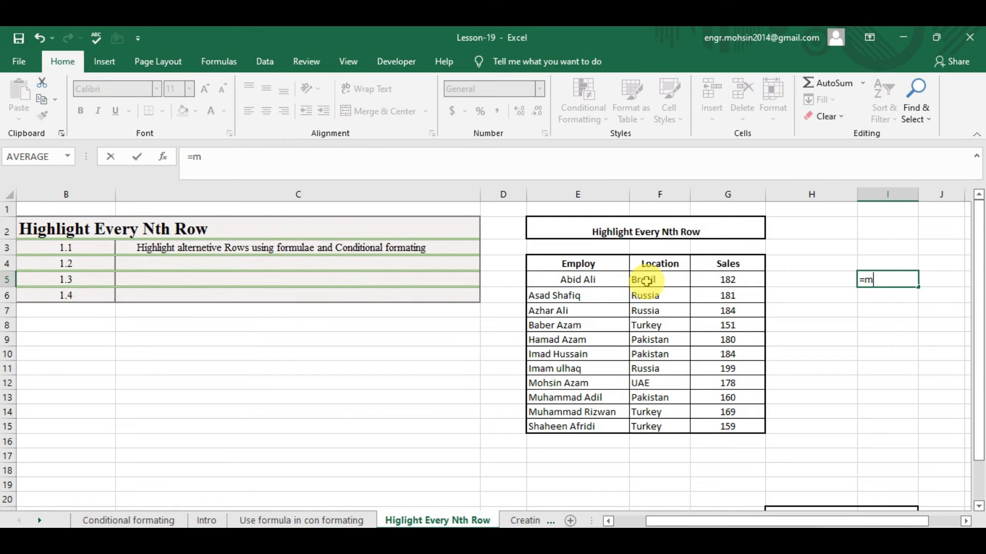
pyautogui.write('o')
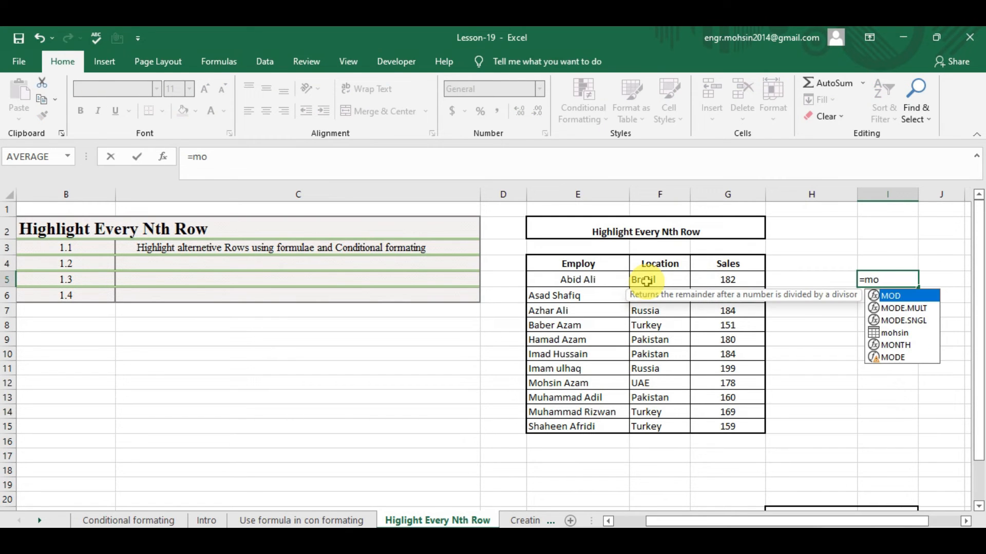
pyautogui.press('Tab')
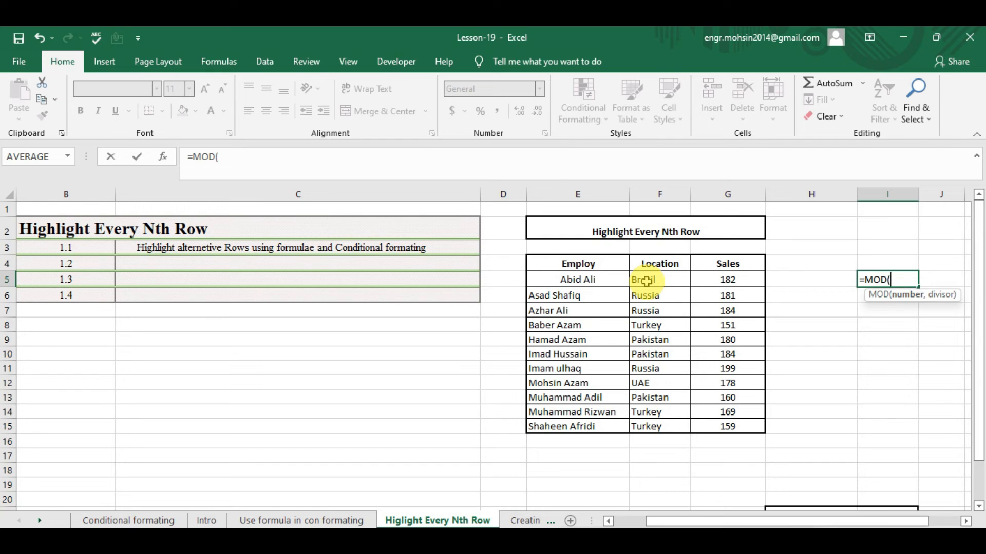
pyautogui.write('row')
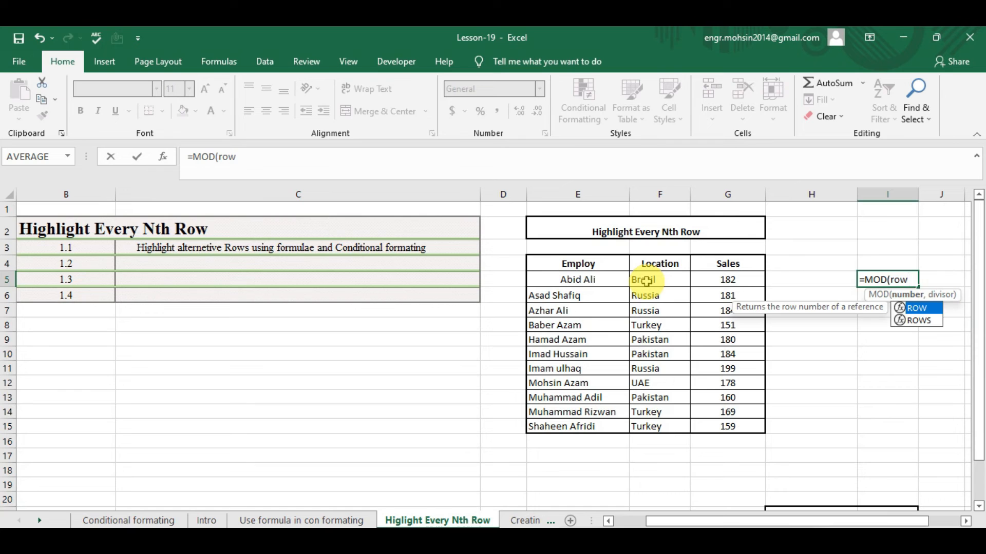
pyautogui.press('Tab')
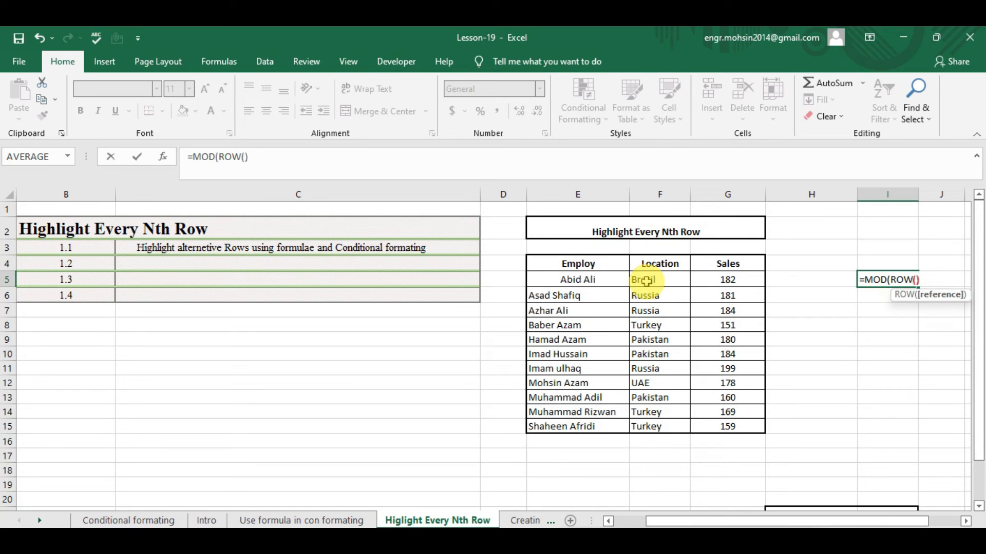
pyautogui.write('),')
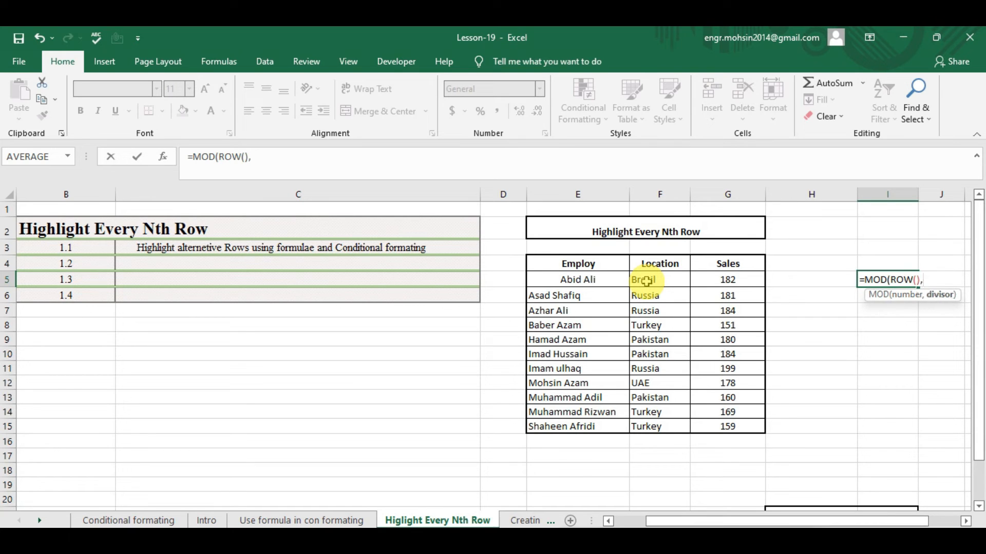
pyautogui.write('2)=1')
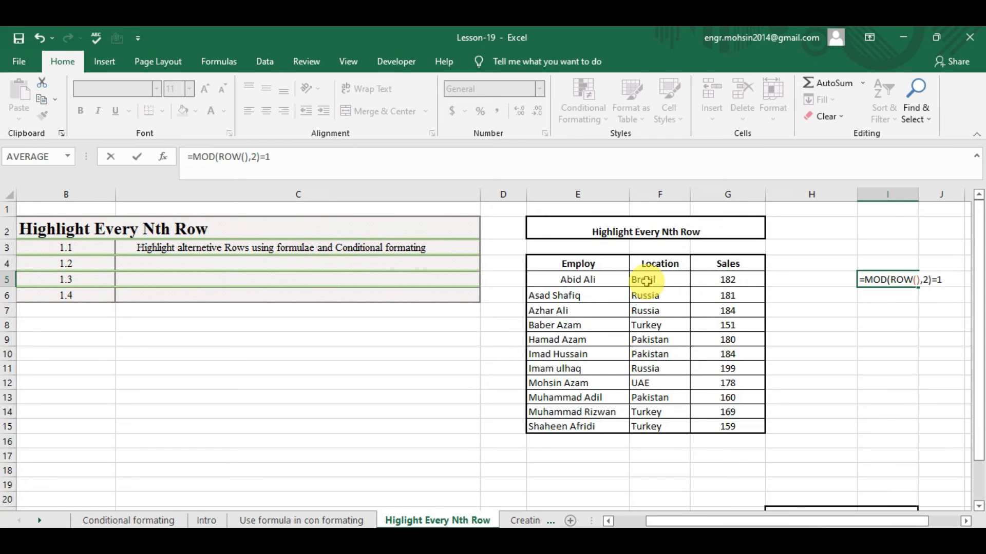
pyautogui.press('Return')
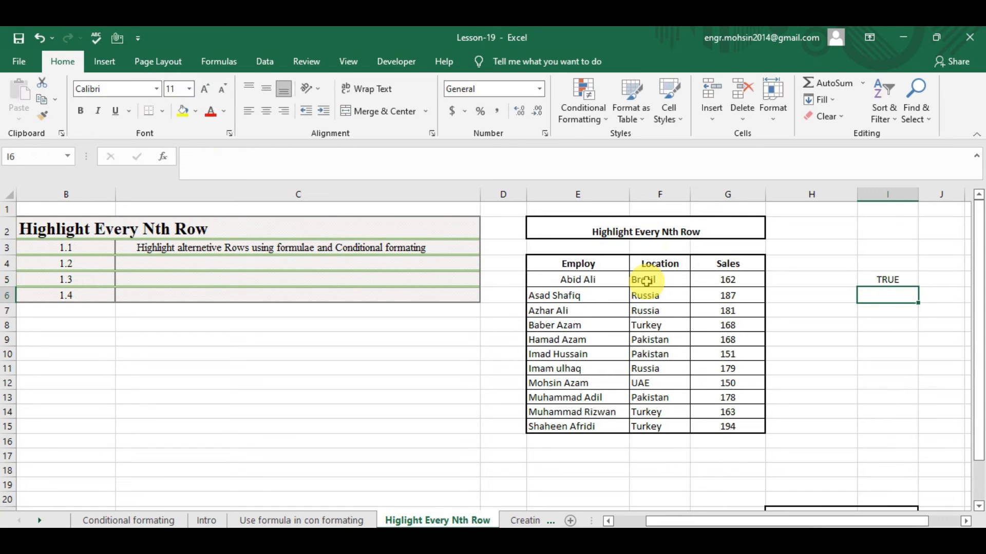
pyautogui.press('Up')
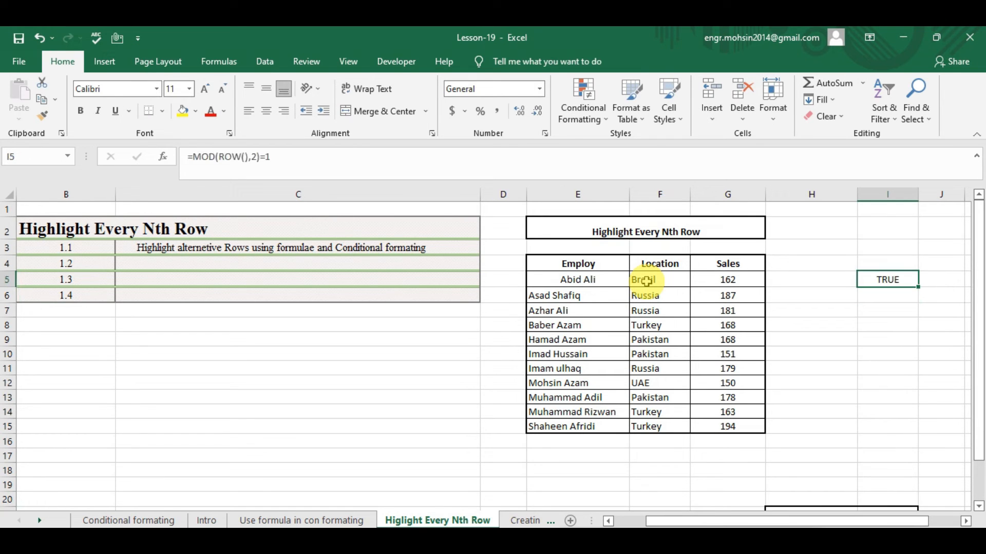
pyautogui.hotkey('ctrl', 'c')
pyautogui.press('Down')
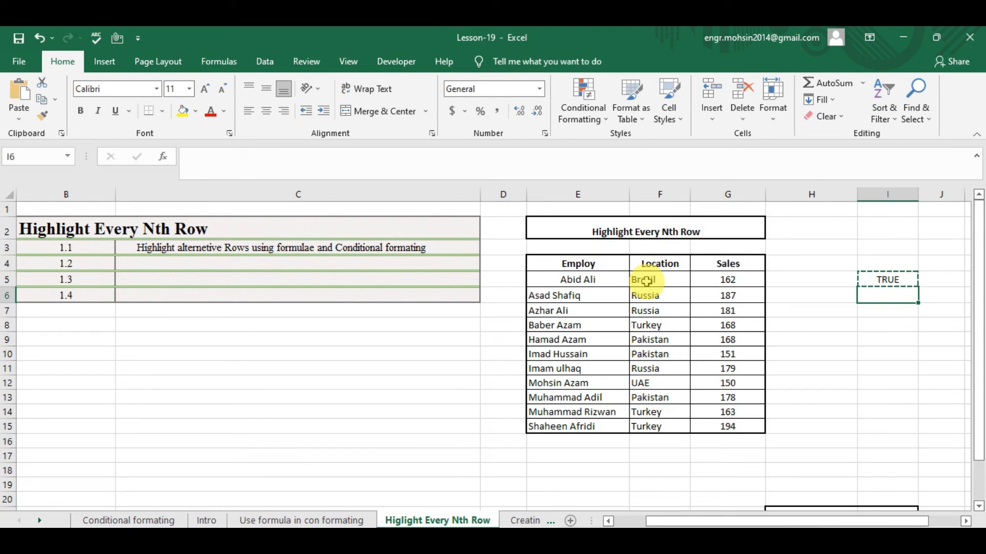
pyautogui.hotkey('shift', 'Down')
pyautogui.hotkey('shift', 'Down')
pyautogui.hotkey('shift', 'Down')
pyautogui.hotkey('shift', 'Down')
pyautogui.hotkey('shift', 'Down')
pyautogui.hotkey('shift', 'Down')
pyautogui.hotkey('shift', 'Down')
pyautogui.hotkey('shift', 'Down')
pyautogui.hotkey('shift', 'Down')
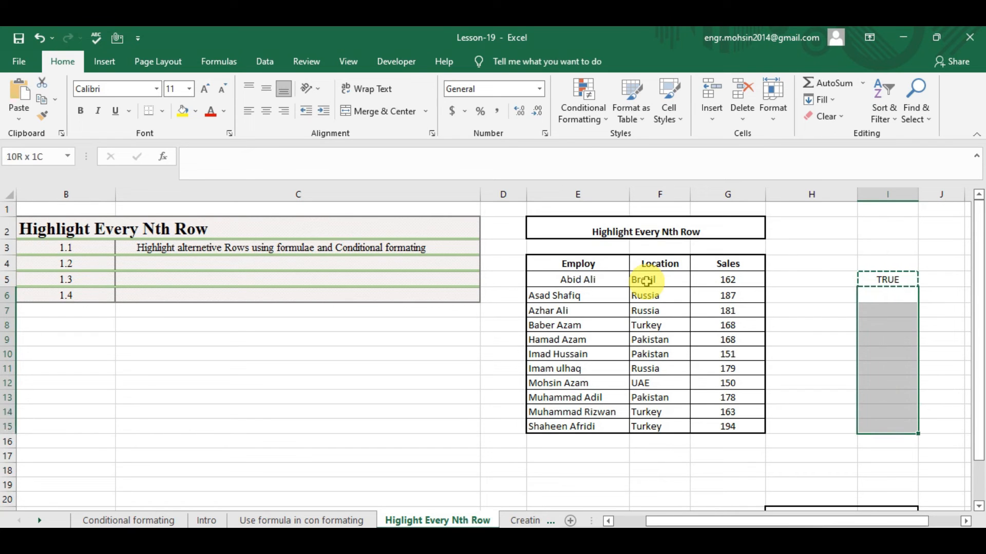
pyautogui.press('Up')
pyautogui.press('Up')
pyautogui.press('Down')
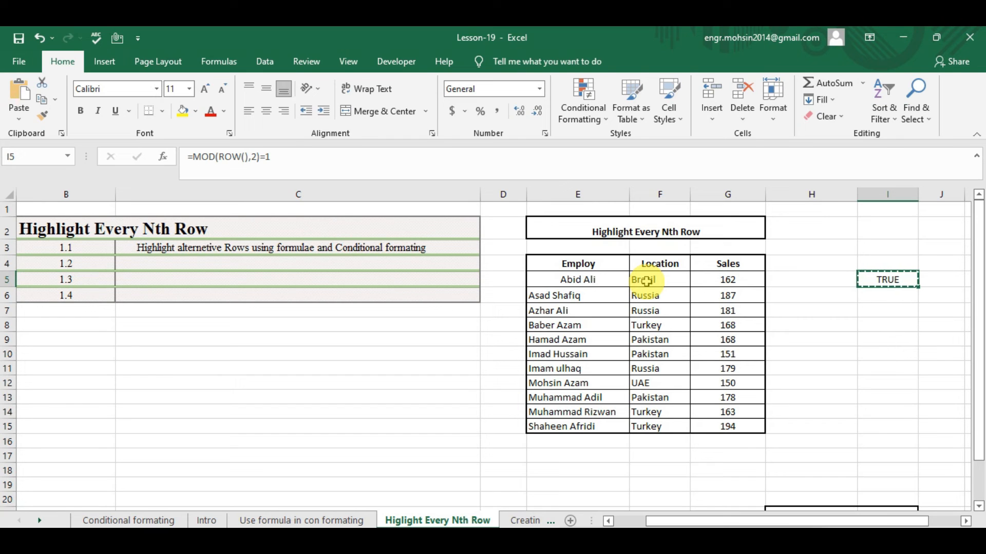
# Step: Paste the copied MOD formula over the range I5:I15
pyautogui.hotkey('shift', 'Down')
pyautogui.hotkey('shift', 'Down')
pyautogui.hotkey('shift', 'Down')
pyautogui.hotkey('shift', 'Down')
pyautogui.hotkey('shift', 'Down')
pyautogui.hotkey('shift', 'Down')
pyautogui.hotkey('shift', 'Down')
pyautogui.hotkey('shift', 'Down')
pyautogui.hotkey('shift', 'Down')
pyautogui.hotkey('shift', 'Down')
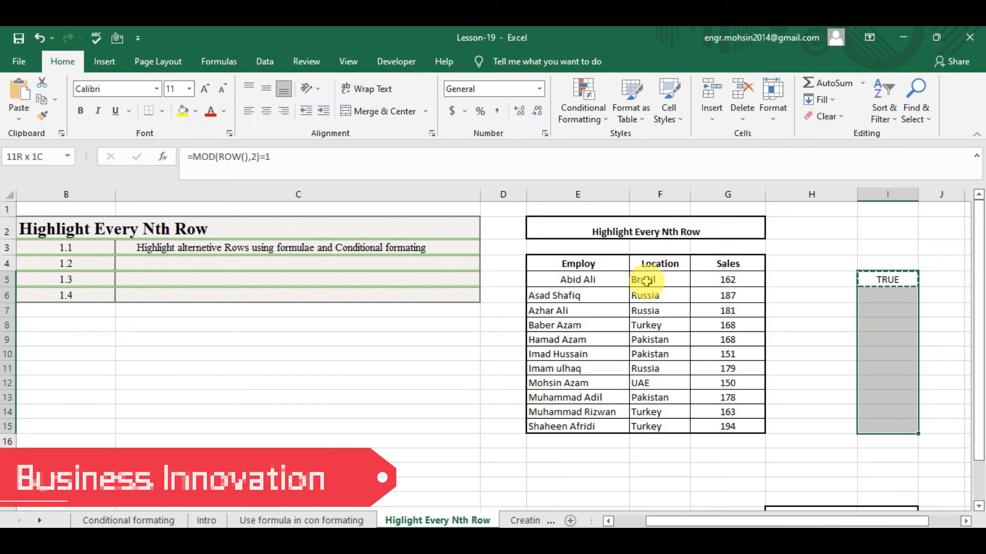
pyautogui.hotkey('ctrl', 'v')
pyautogui.press('Right')
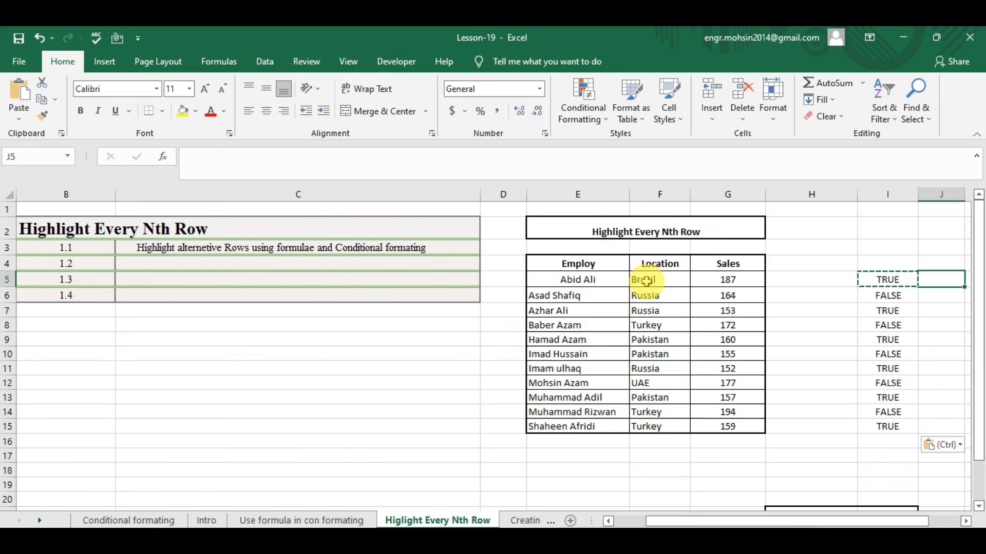
# Step: Paste the copied MOD formula into J5:K5 beside the first result
pyautogui.hotkey('shift', 'Right')
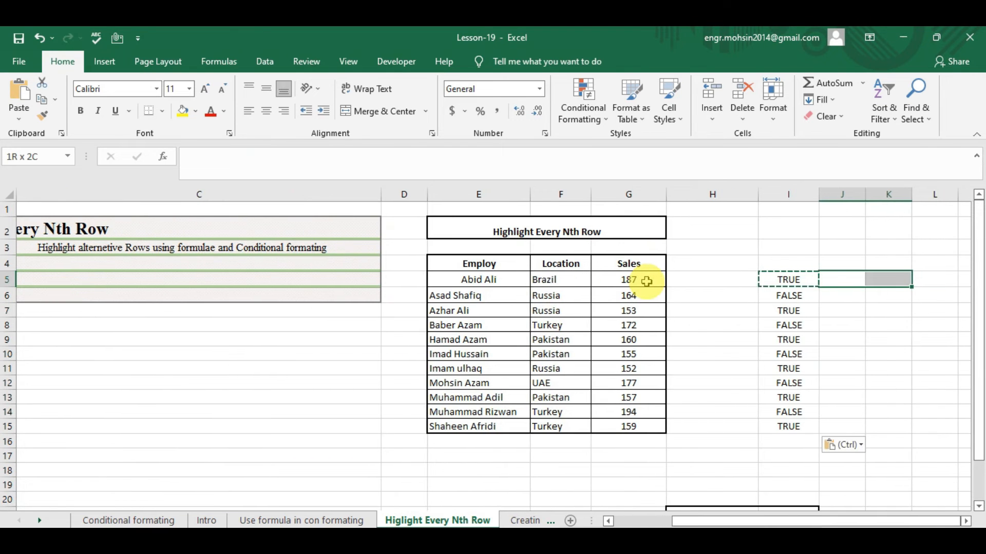
pyautogui.hotkey('ctrl', 'v')
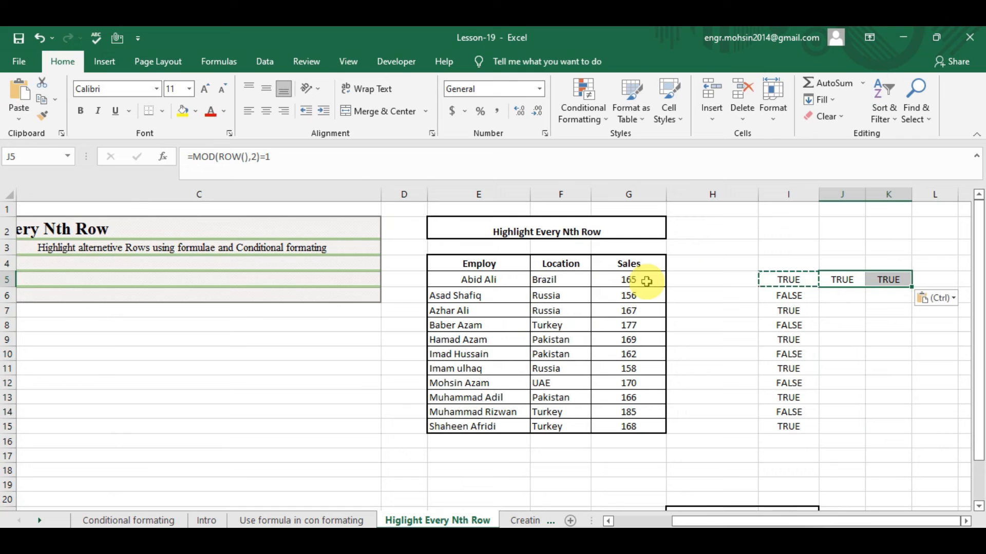
pyautogui.press('Down')
pyautogui.press('Up')
pyautogui.press('Right')
# Step: Copy the formula text =MOD(ROW(),2)=1 from I5 and leave the cell's formula unedited
pyautogui.press('Left')
pyautogui.press('Left')
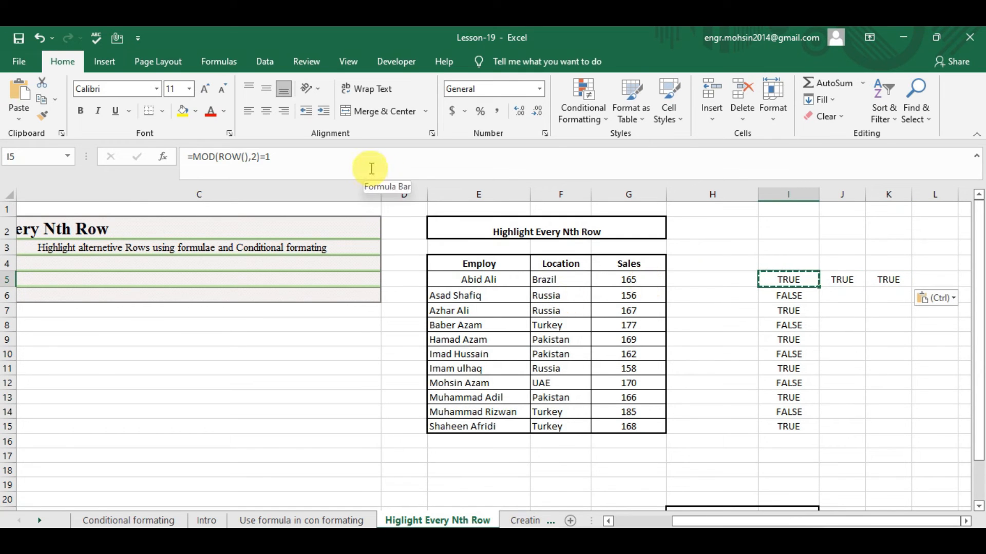
pyautogui.moveTo(271, 157); pyautogui.dragTo(120, 142)
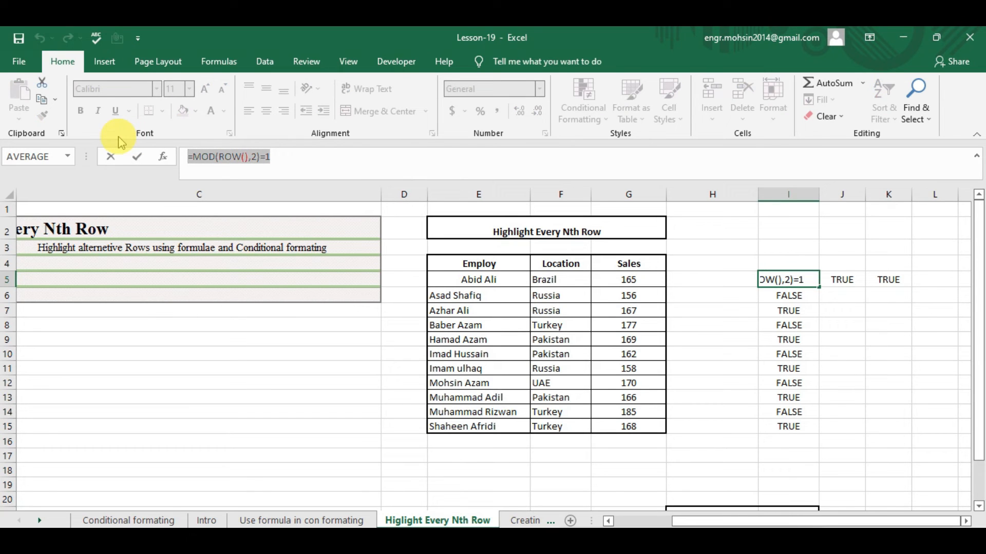
pyautogui.write('=')
pyautogui.click(489, 280)
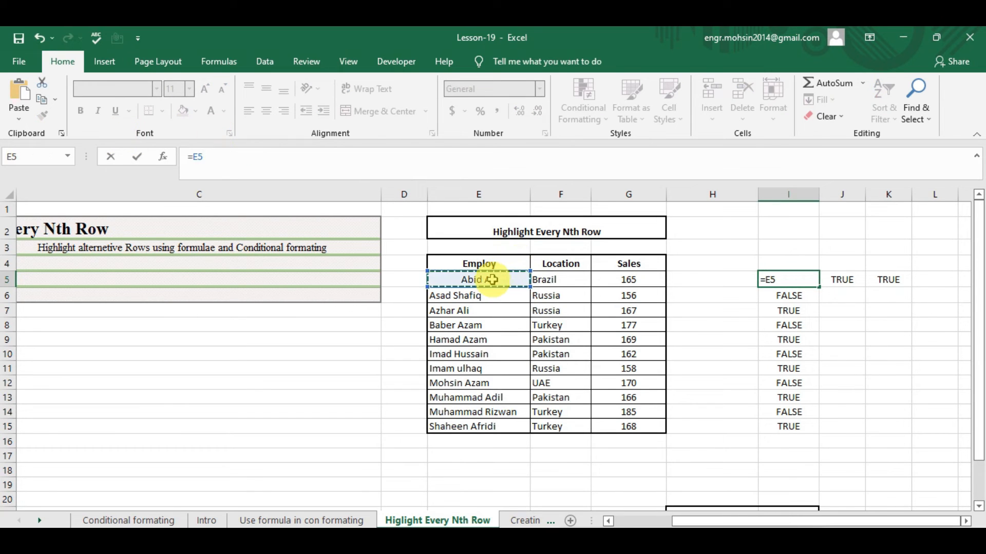
pyautogui.press('Escape')
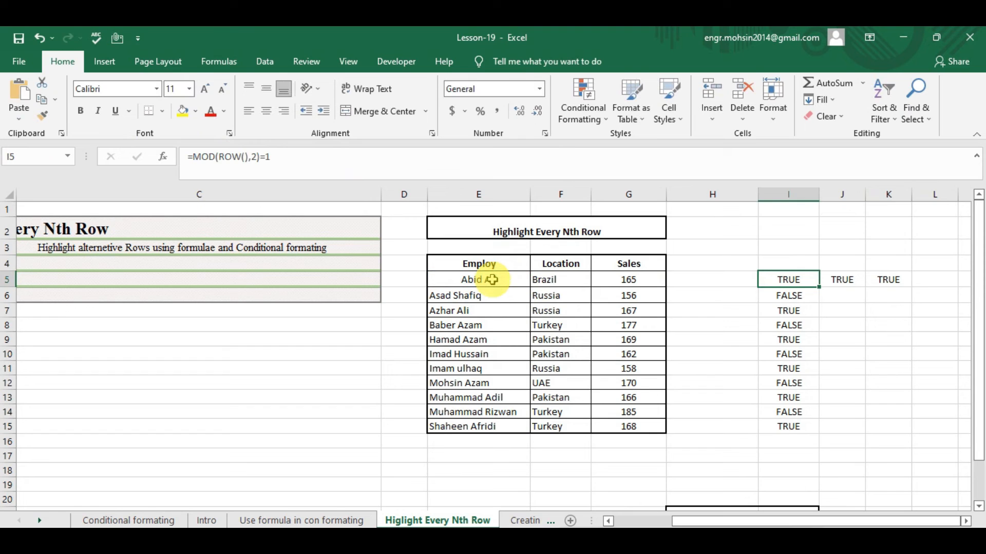
# Step: Start a formula-based conditional formatting rule for the table rows E5:G15 using =MOD(ROW(),2)=1
pyautogui.press('Left')
pyautogui.press('Left')
pyautogui.press('Left')
pyautogui.press('Left')
pyautogui.hotkey('shift', 'Right')
pyautogui.hotkey('shift', 'Right')
pyautogui.hotkey('shift', 'Up')
pyautogui.hotkey('shift', 'Up')
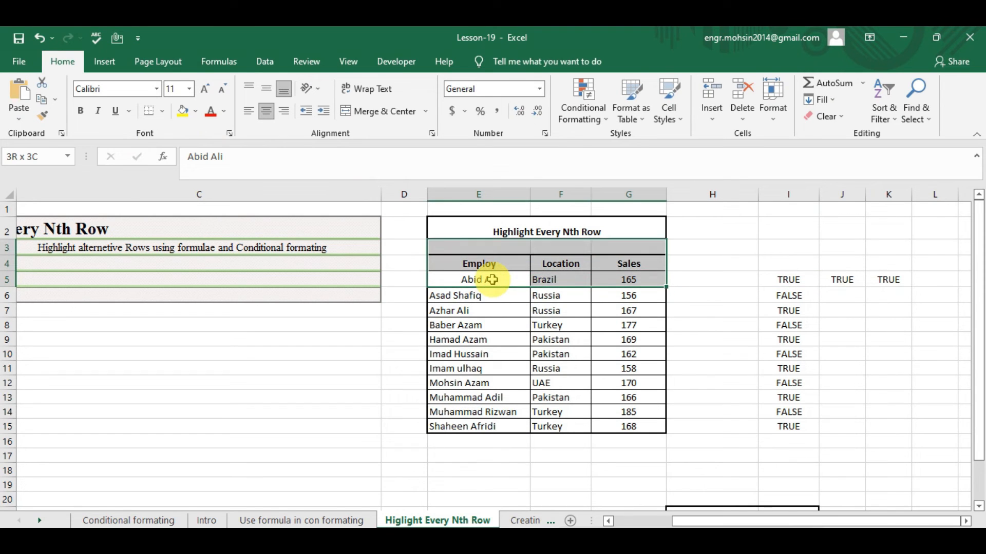
pyautogui.hotkey('shift', 'Up')
pyautogui.hotkey('shift', 'Up')
pyautogui.hotkey('shift', 'Down')
pyautogui.hotkey('shift', 'Down')
pyautogui.hotkey('shift', 'Down')
pyautogui.hotkey('shift', 'Down')
pyautogui.hotkey('shift', 'Down')
pyautogui.hotkey('shift', 'Down')
pyautogui.hotkey('shift', 'Down')
pyautogui.hotkey('shift', 'Down')
pyautogui.hotkey('shift', 'Down')
pyautogui.hotkey('shift', 'Down')
pyautogui.hotkey('shift', 'Down')
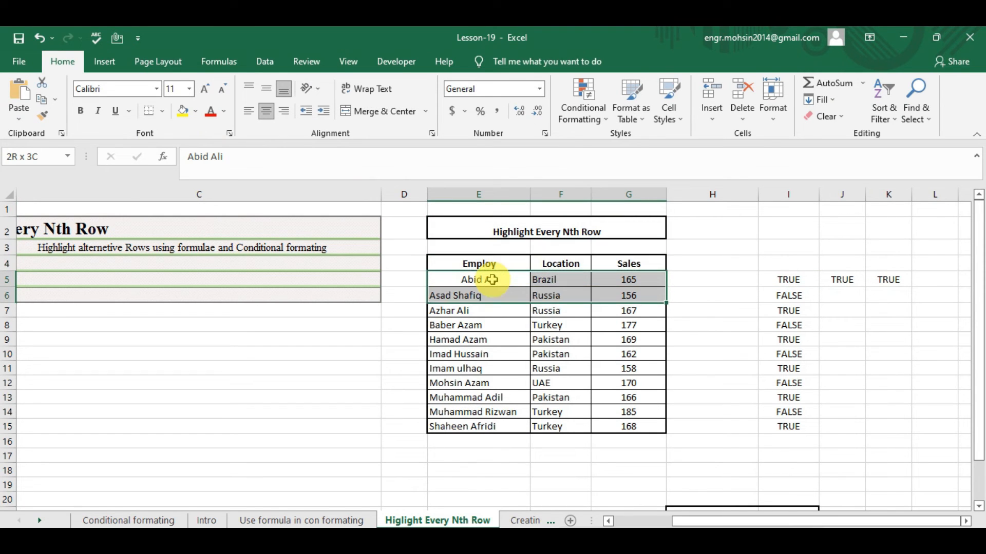
pyautogui.hotkey('shift', 'Down')
pyautogui.hotkey('shift', 'Down')
pyautogui.hotkey('shift', 'Down')
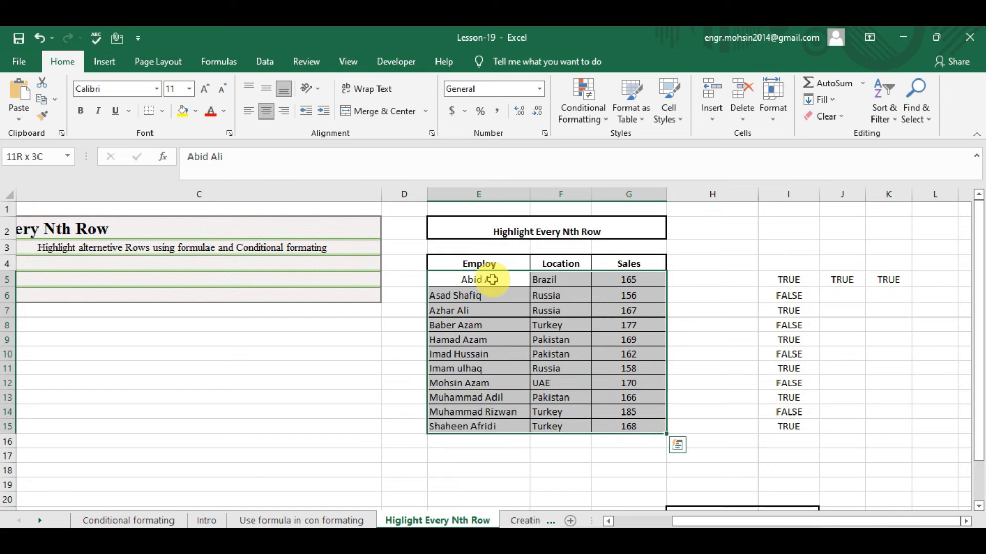
pyautogui.click(597, 123)
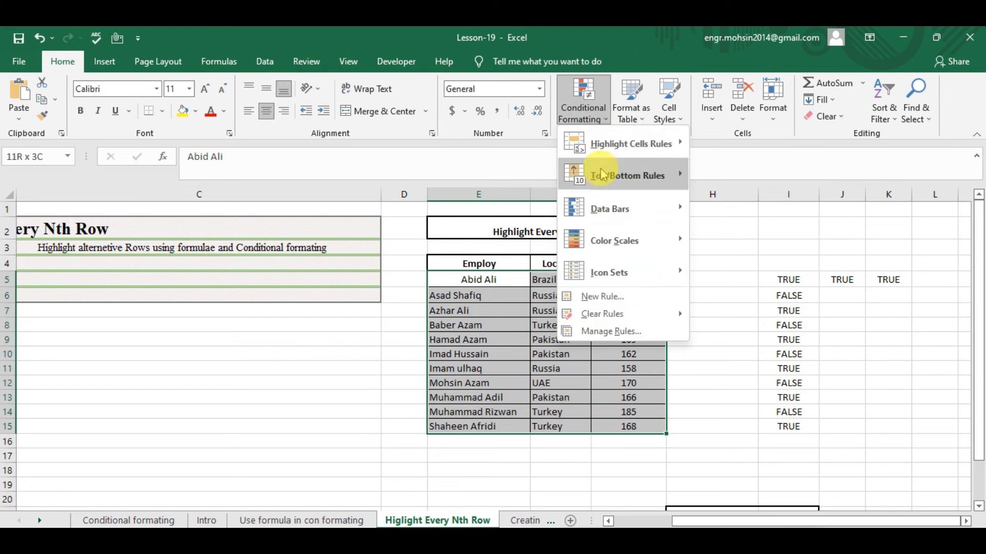
pyautogui.click(605, 296)
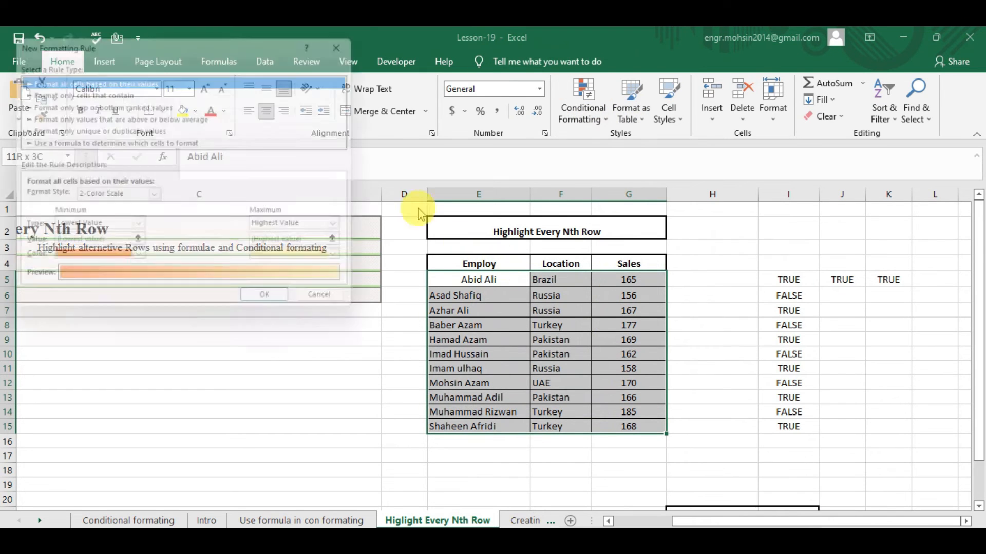
pyautogui.click(171, 144)
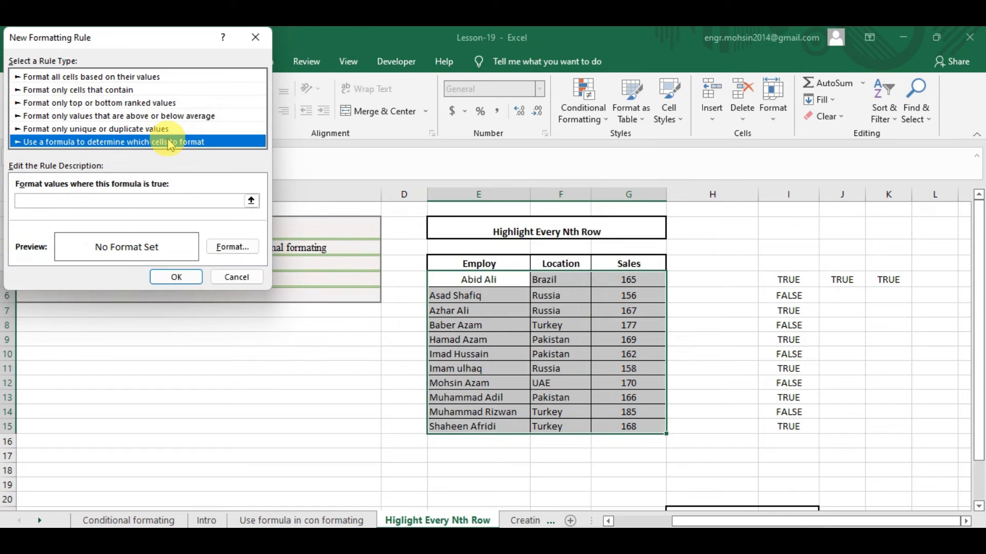
pyautogui.click(160, 201)
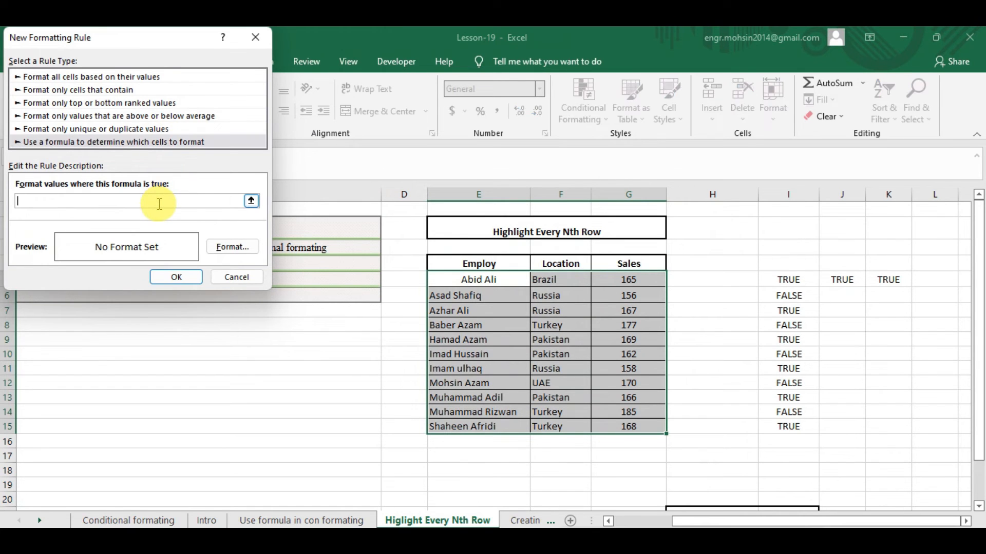
pyautogui.write('=MOD(ROW(),2)=1')
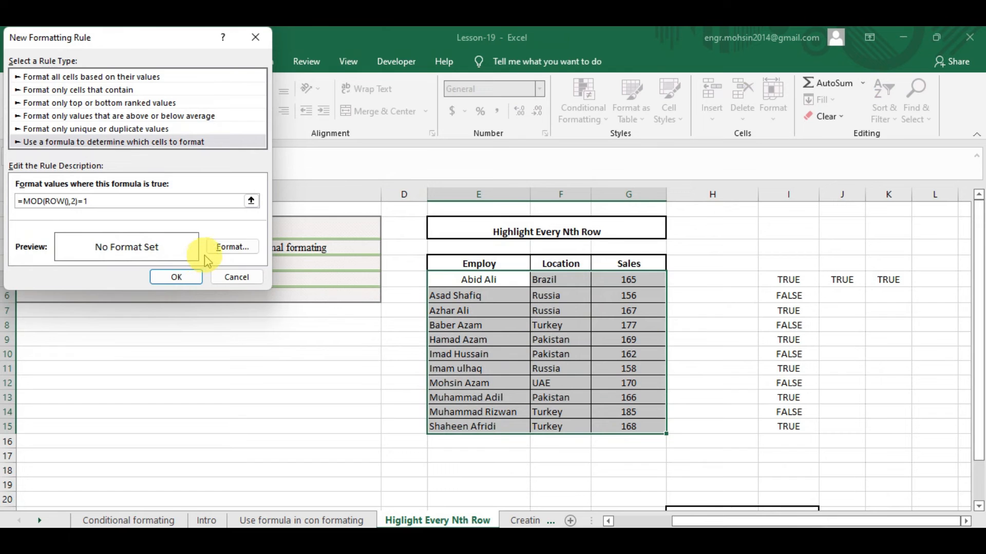
# Step: Give the new rule a dark blue fill and apply it to the table
pyautogui.click(223, 251)
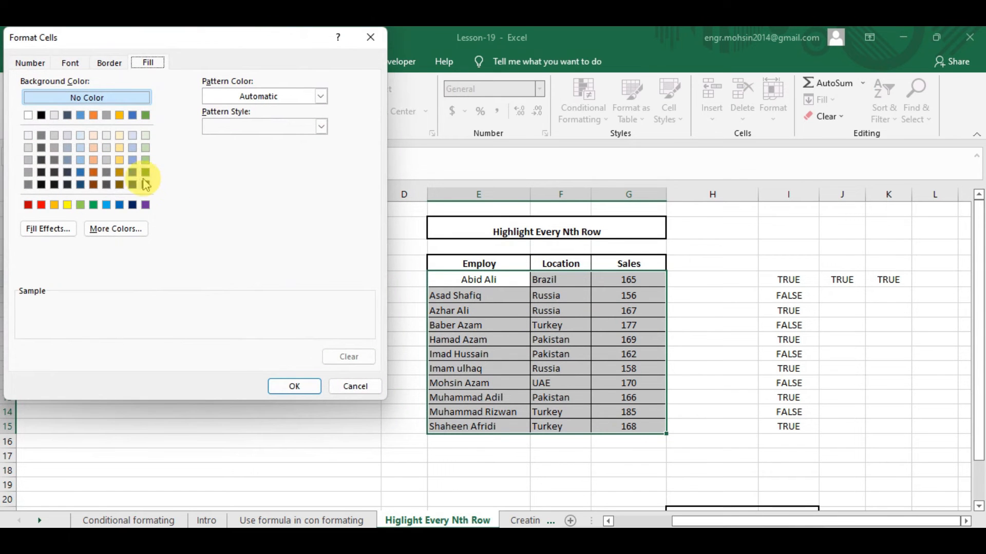
pyautogui.click(133, 172)
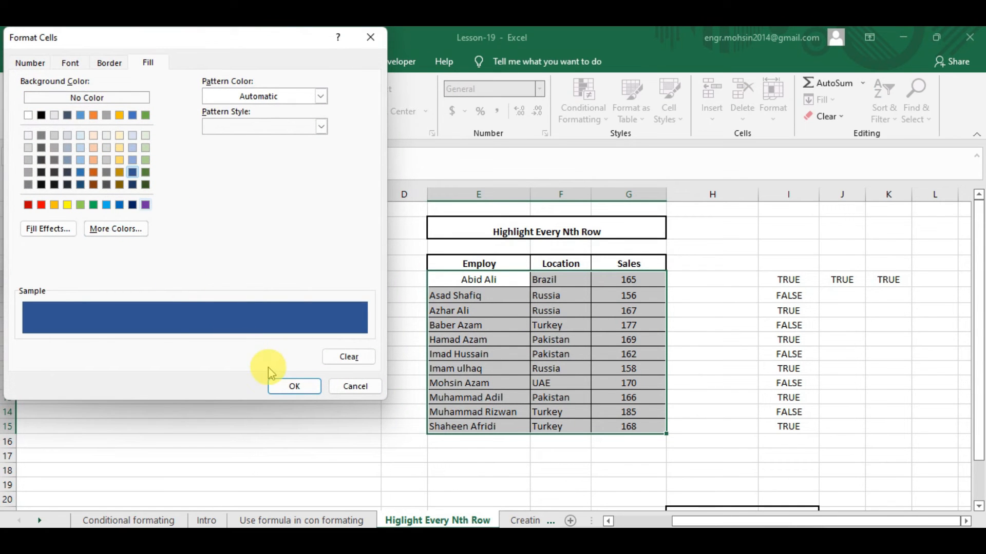
pyautogui.click(282, 386)
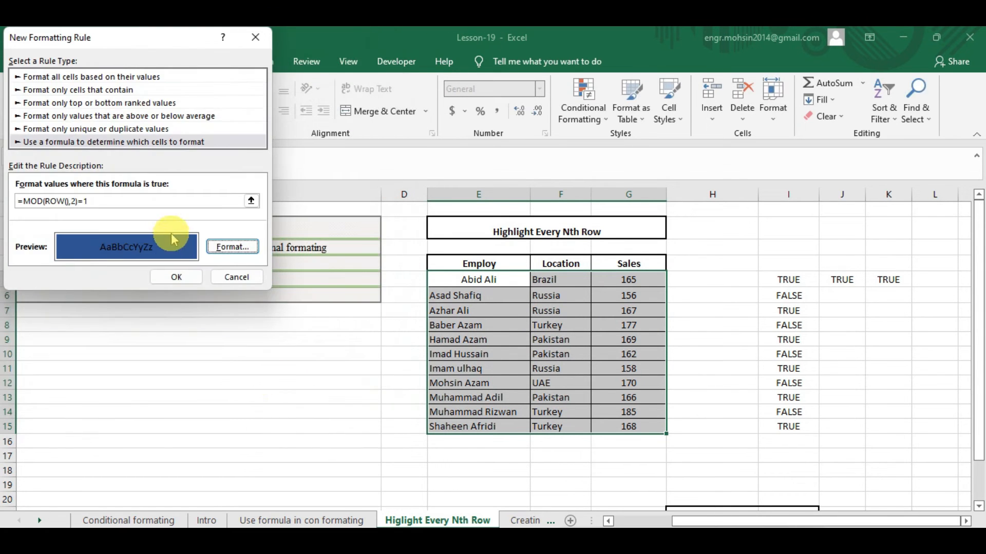
pyautogui.click(177, 277)
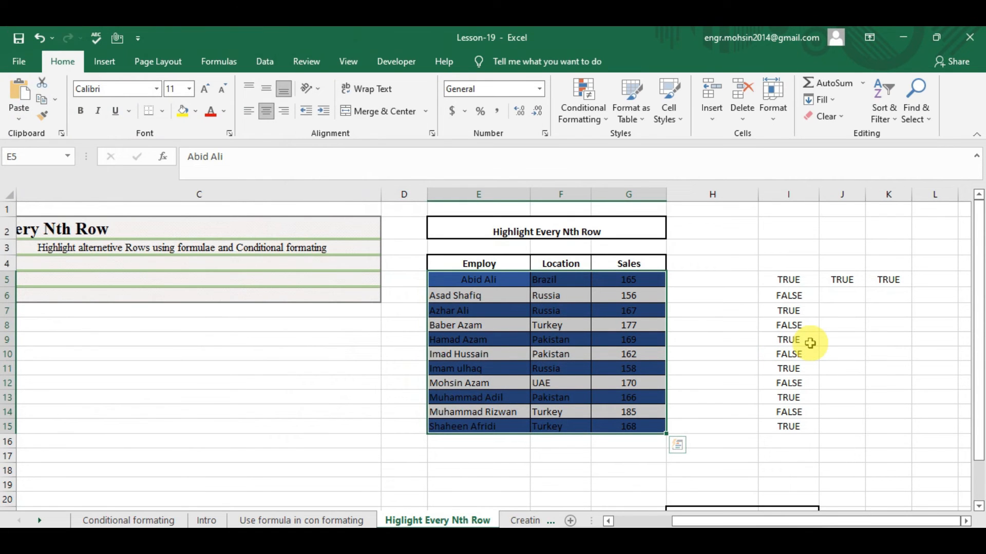
# Step: Examine the table's row highlighting against the formula results in column I, stepping through the Employ column
pyautogui.click(552, 282)
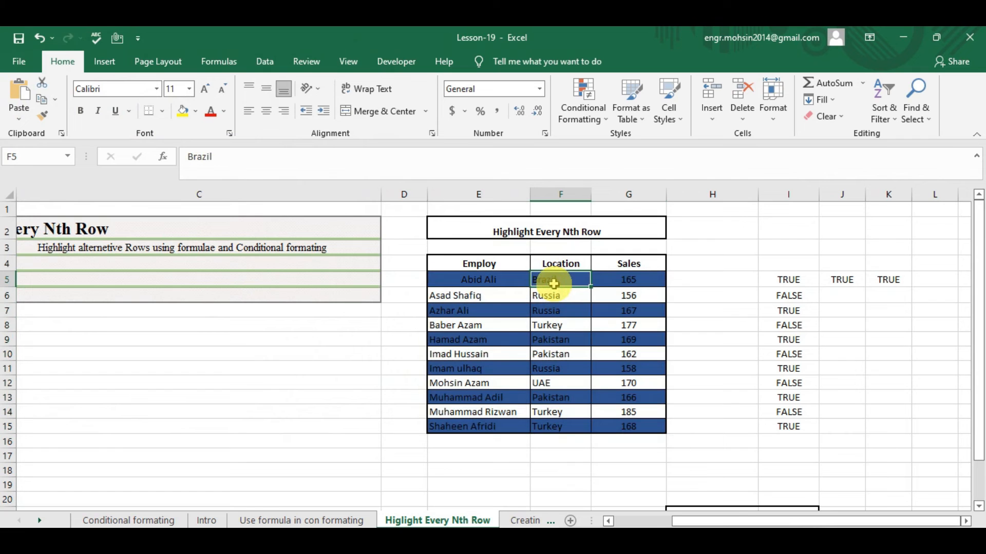
pyautogui.click(557, 296)
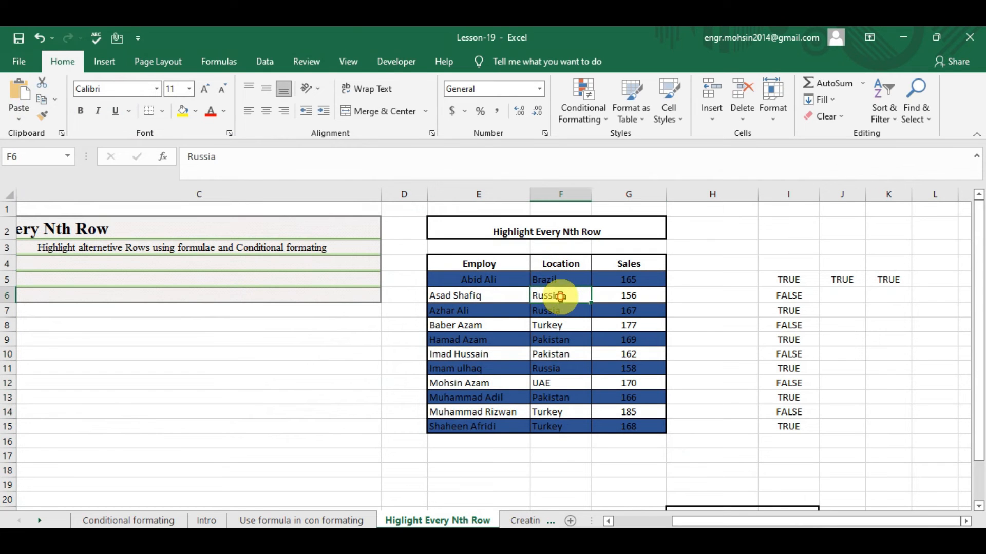
pyautogui.click(778, 283)
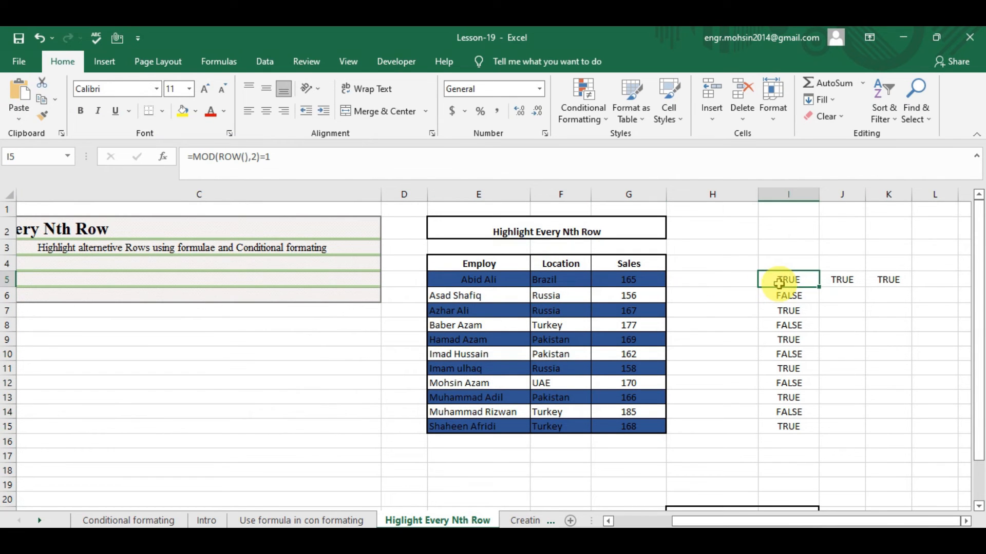
pyautogui.click(466, 279)
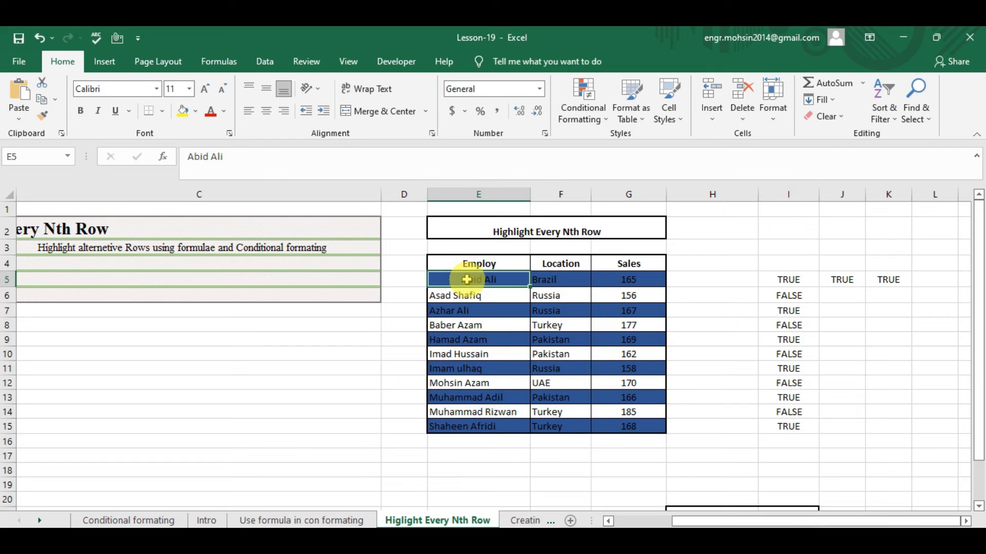
pyautogui.press('Down')
pyautogui.press('Down')
pyautogui.press('Up')
pyautogui.press('Down')
pyautogui.press('Down')
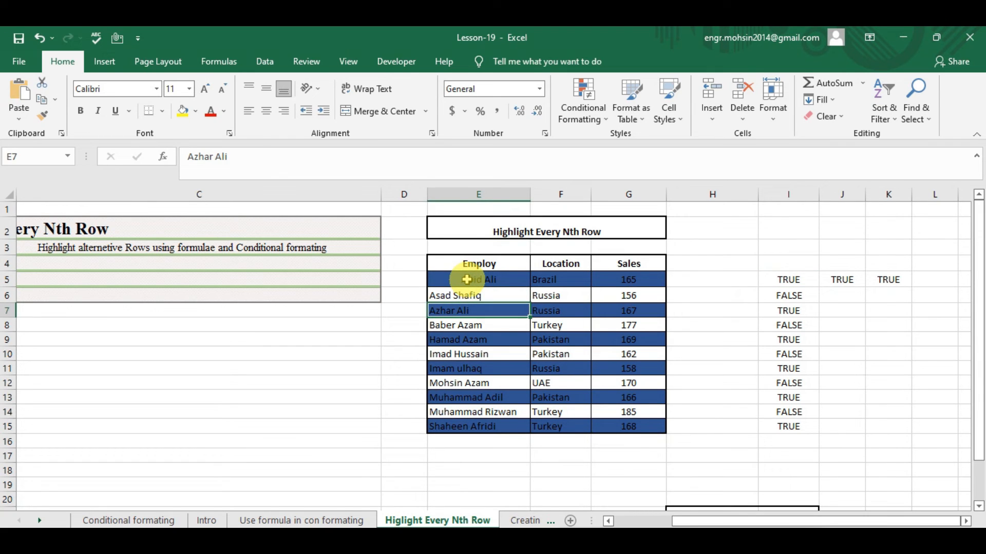
pyautogui.press('Up')
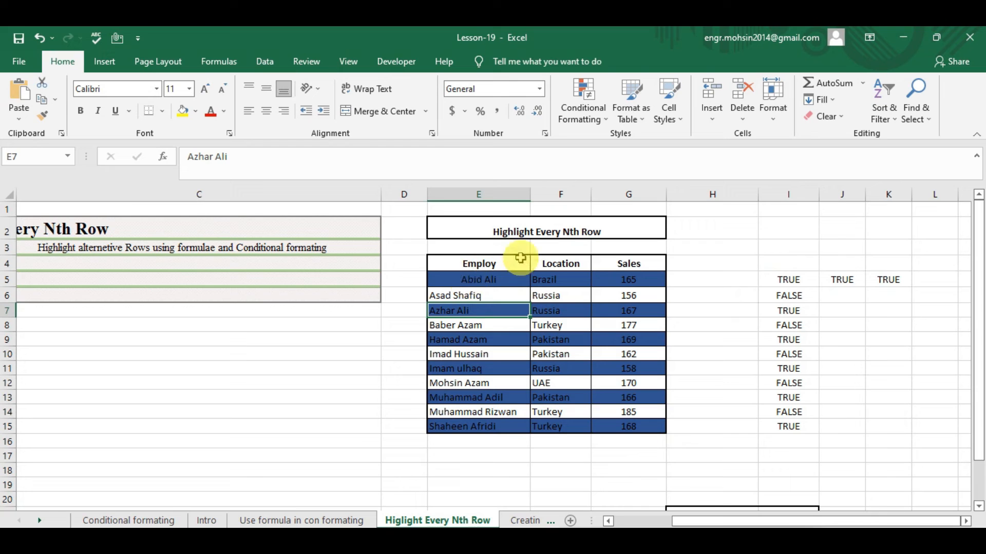
pyautogui.click(485, 292)
pyautogui.press('Up')
pyautogui.press('Down')
pyautogui.press('Down')
pyautogui.press('Down')
pyautogui.press('Up')
pyautogui.press('Up')
pyautogui.press('Up')
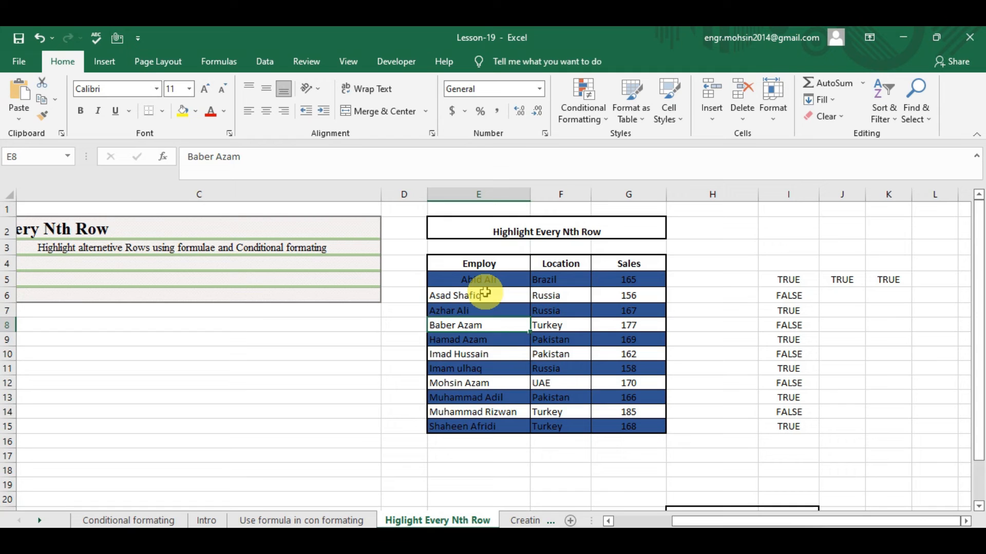
pyautogui.press('Down')
pyautogui.press('Down')
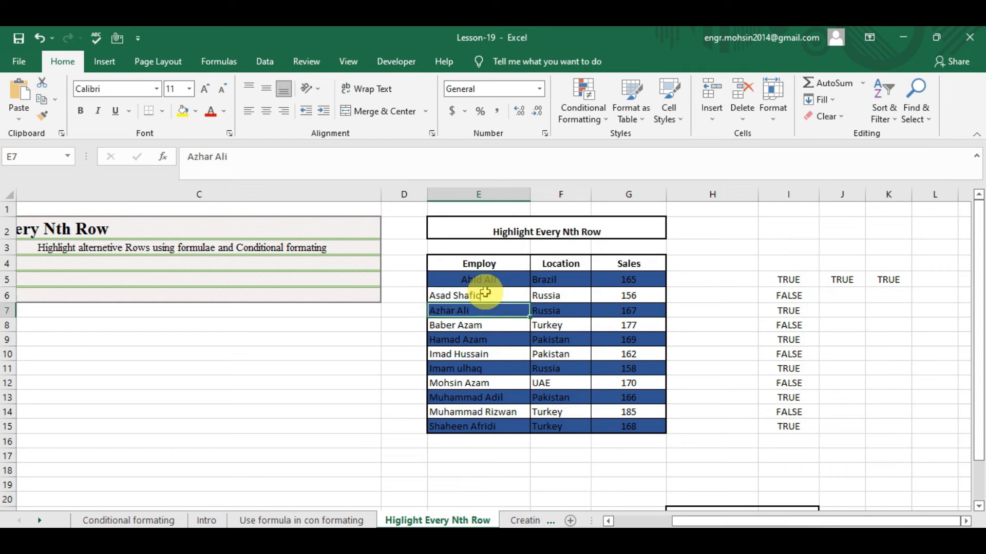
pyautogui.press('Down')
pyautogui.press('Down')
pyautogui.press('Down')
pyautogui.press('Down')
pyautogui.press('Down')
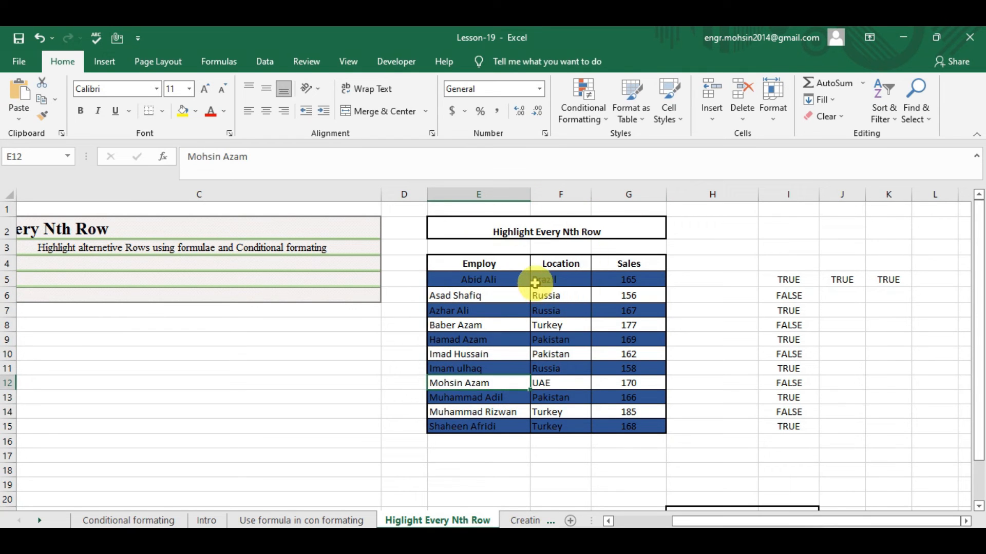
# Step: Delete the light blue MOD rule applied to $E$5:$G$5 from the conditional formatting rules of E5:G15
pyautogui.click(509, 281)
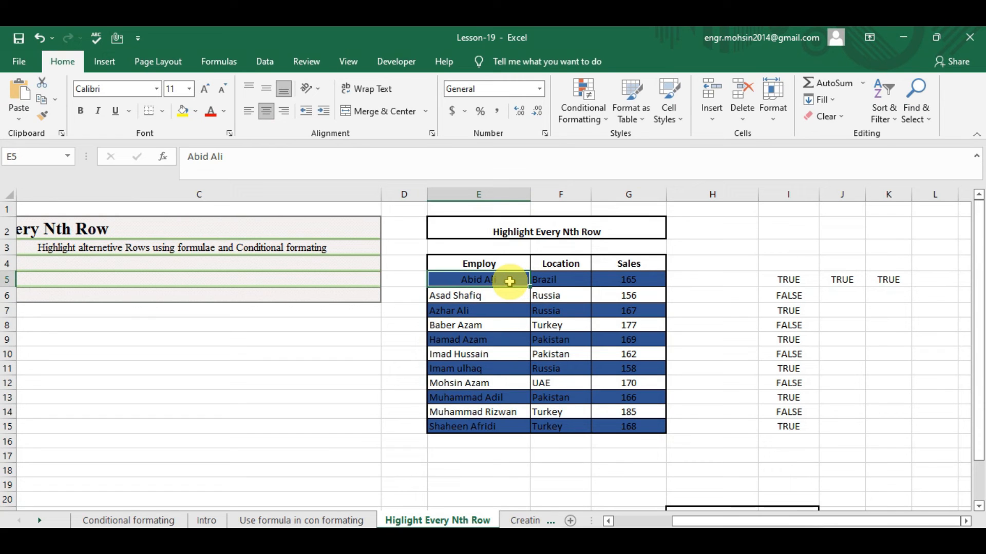
pyautogui.hotkey('shift', 'Right')
pyautogui.hotkey('shift', 'Right')
pyautogui.hotkey('shift', 'Down')
pyautogui.hotkey('shift', 'Down')
pyautogui.hotkey('shift', 'Down')
pyautogui.hotkey('shift', 'Down')
pyautogui.hotkey('shift', 'Down')
pyautogui.hotkey('shift', 'Down')
pyautogui.hotkey('shift', 'Down')
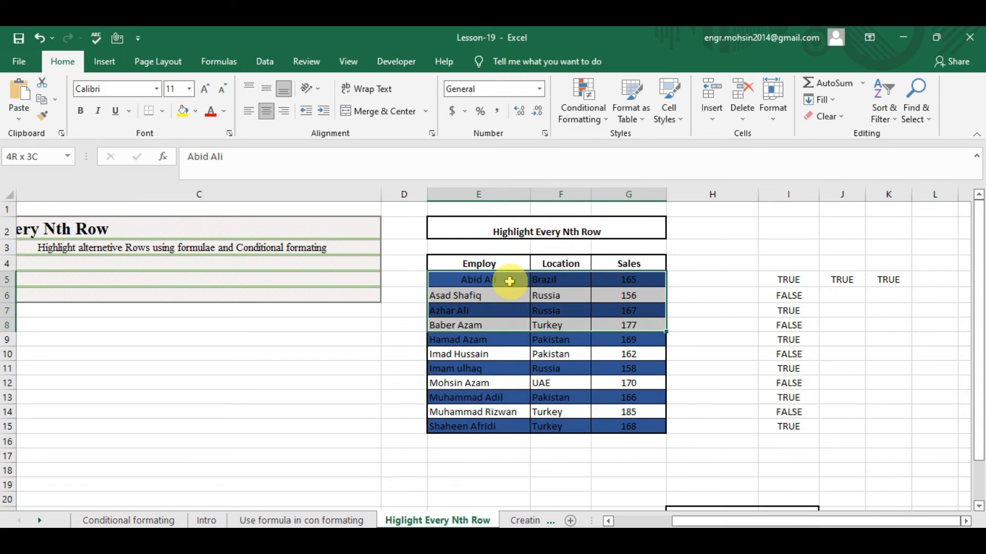
pyautogui.hotkey('shift', 'Down')
pyautogui.hotkey('shift', 'Down')
pyautogui.hotkey('shift', 'Down')
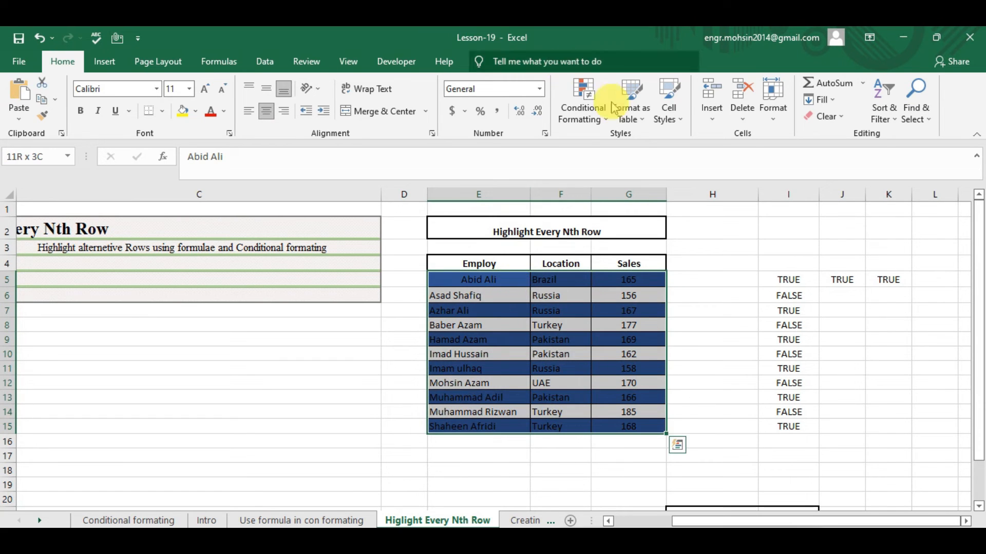
pyautogui.click(590, 114)
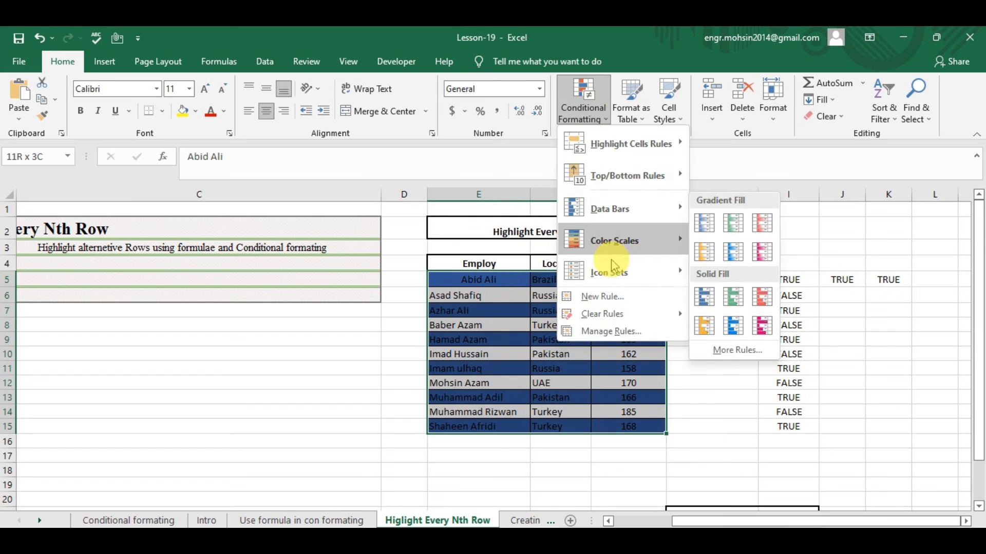
pyautogui.click(603, 331)
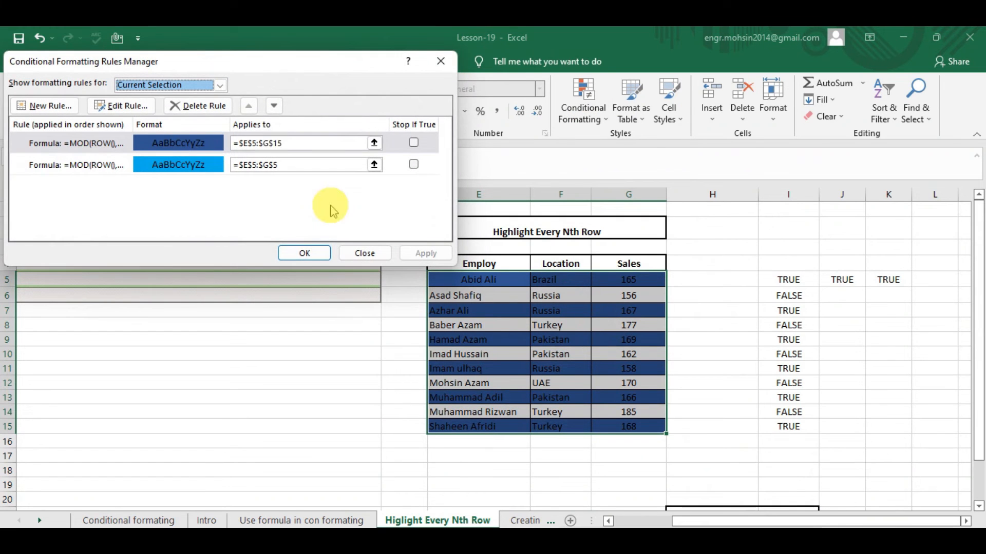
pyautogui.click(192, 151)
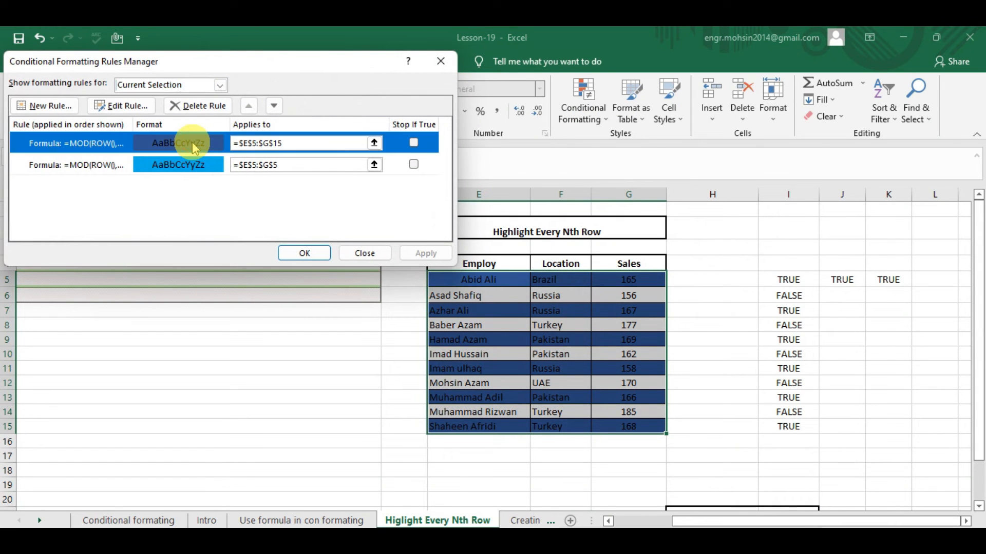
pyautogui.click(190, 164)
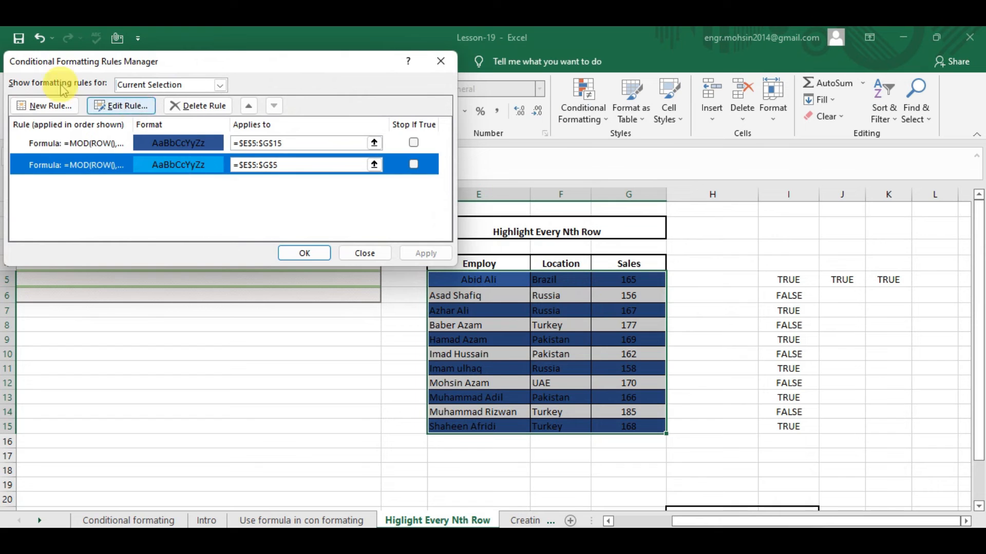
pyautogui.click(198, 105)
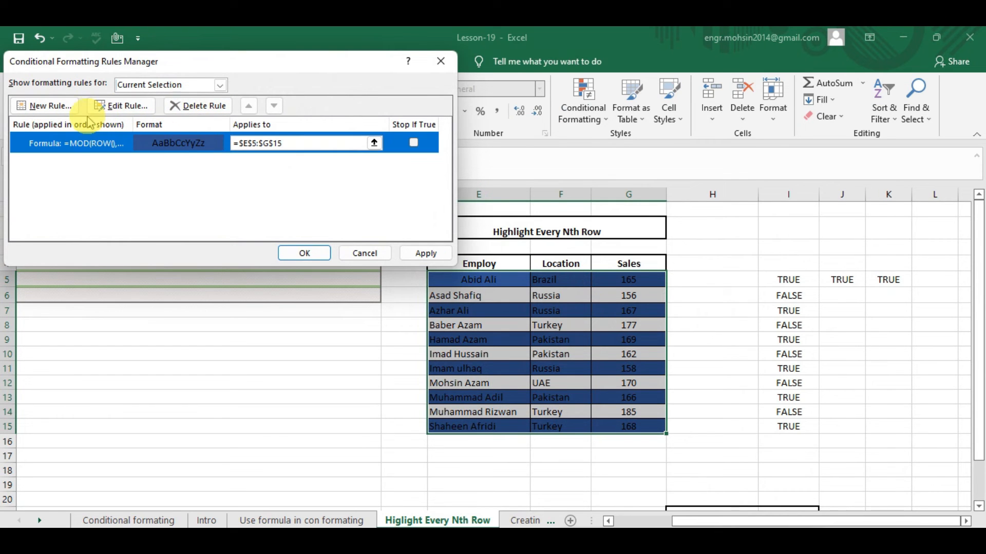
# Step: Change the E5:G15 conditional formatting rule's formula to =MOD(ROW(),2)=0, apply it and close the rules manager
pyautogui.click(119, 105)
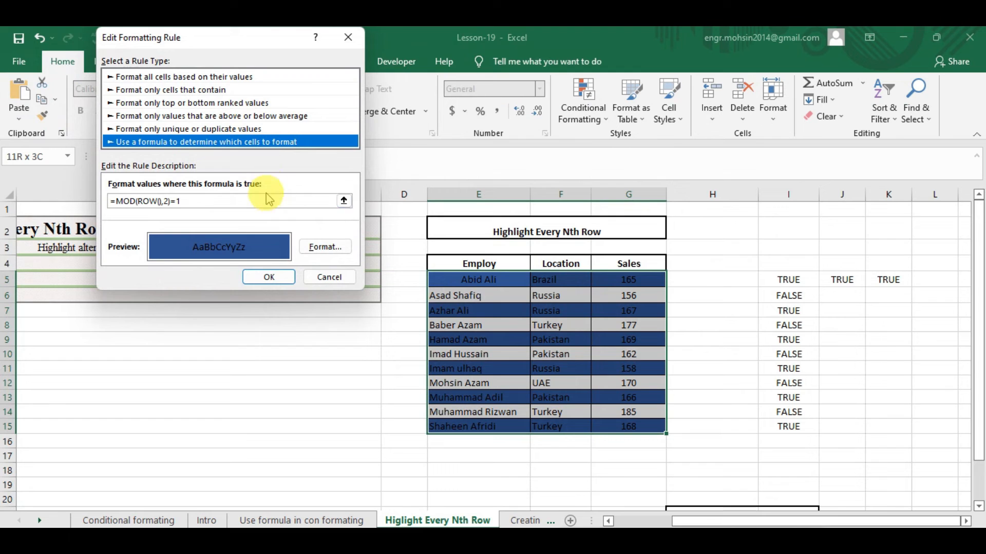
pyautogui.click(212, 202)
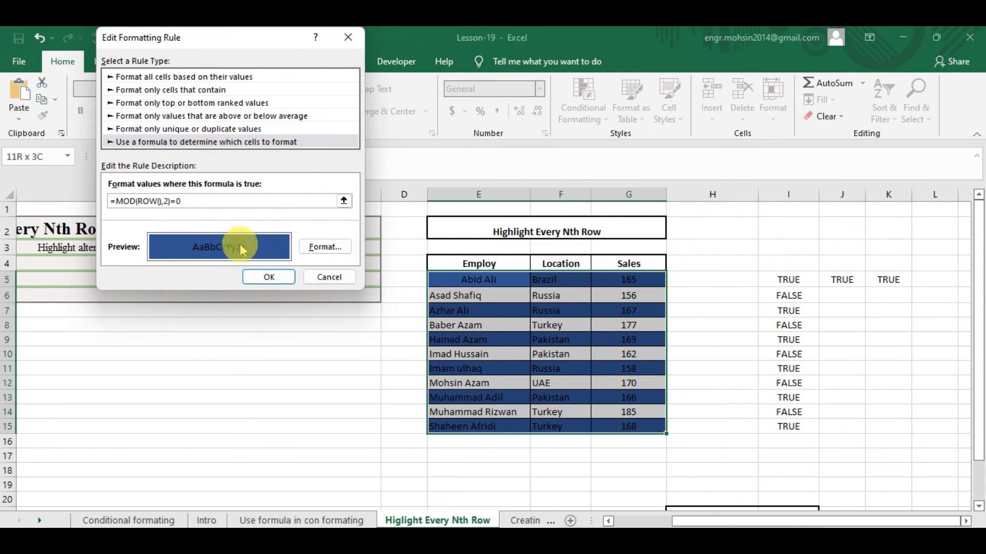
pyautogui.click(268, 277)
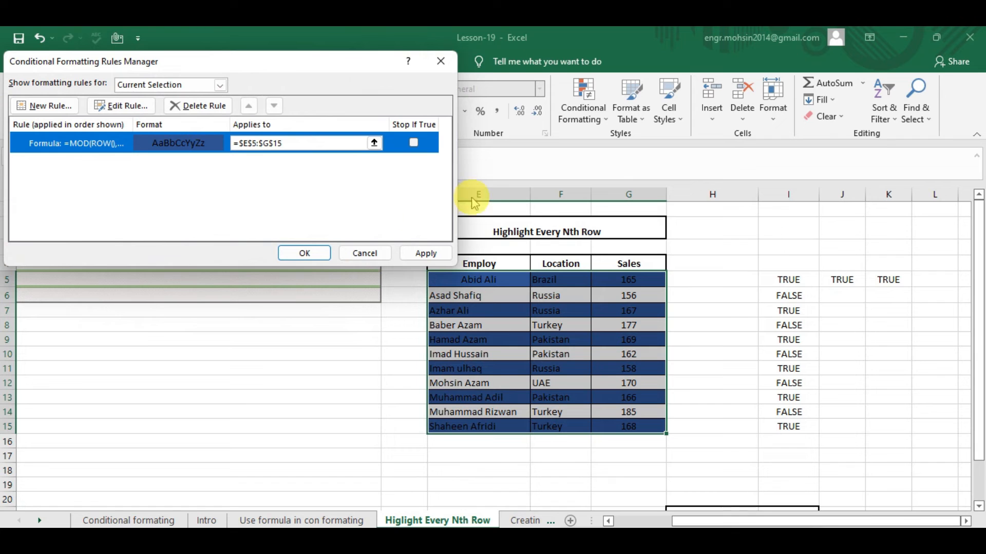
pyautogui.click(426, 254)
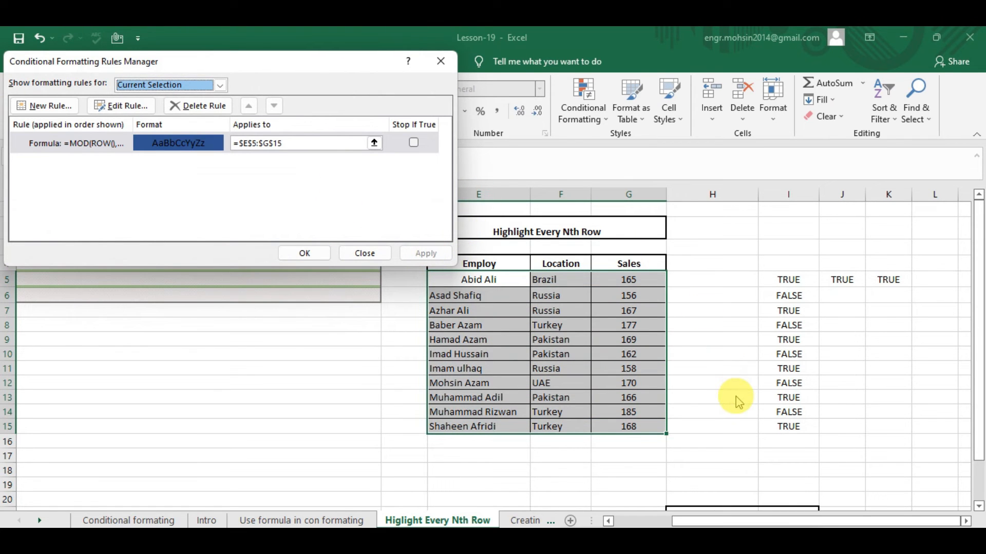
pyautogui.click(317, 253)
# Step: Examine the table's row highlighting and the alternate-row and every-third formula notes in H21:I23, stepping up the Location column
pyautogui.click(714, 353)
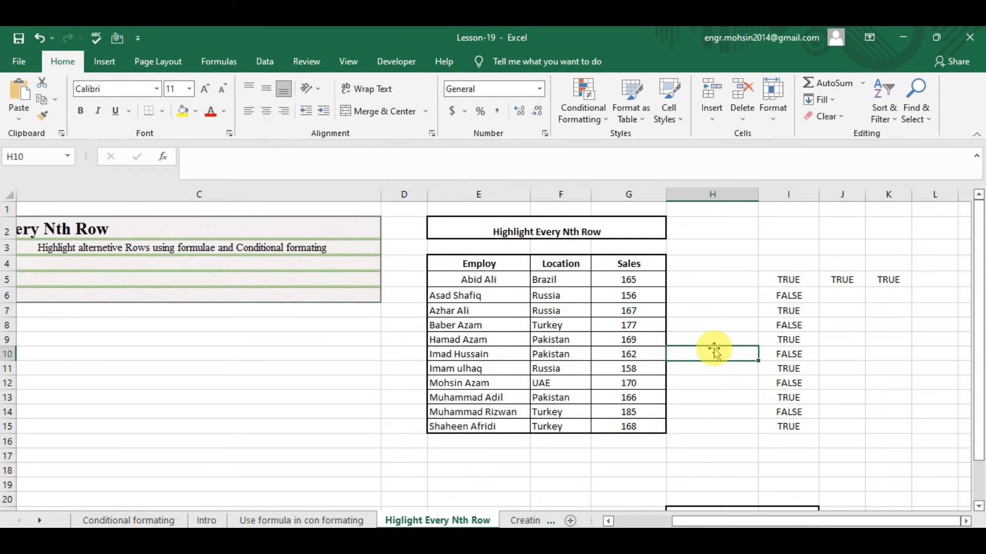
pyautogui.press('Down')
pyautogui.press('Down')
pyautogui.press('Down')
pyautogui.press('Down')
pyautogui.scroll(-1, 574, 302)
pyautogui.click(574, 302)
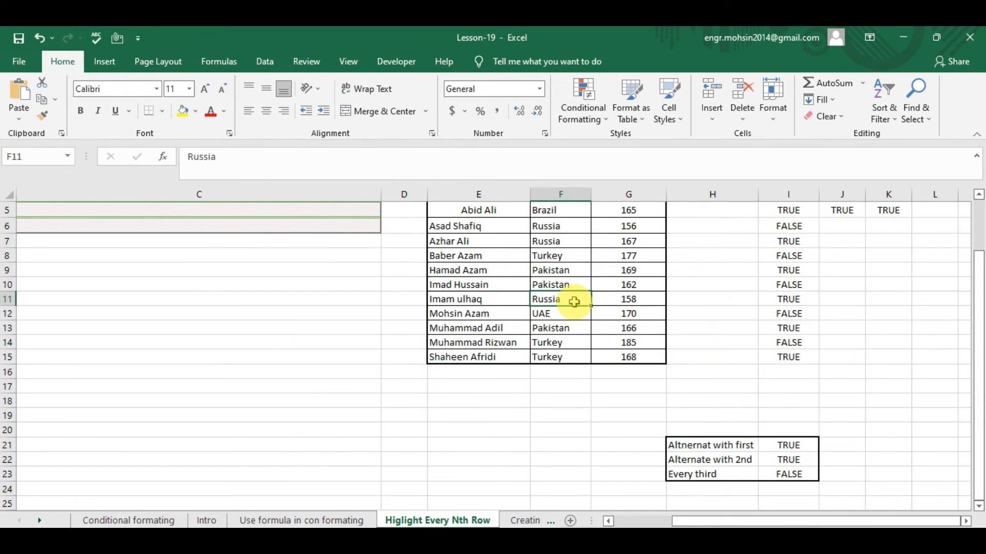
pyautogui.press('Up')
pyautogui.press('Up')
pyautogui.press('Up')
pyautogui.press('Up')
pyautogui.press('Up')
pyautogui.press('Up')
pyautogui.press('Up')
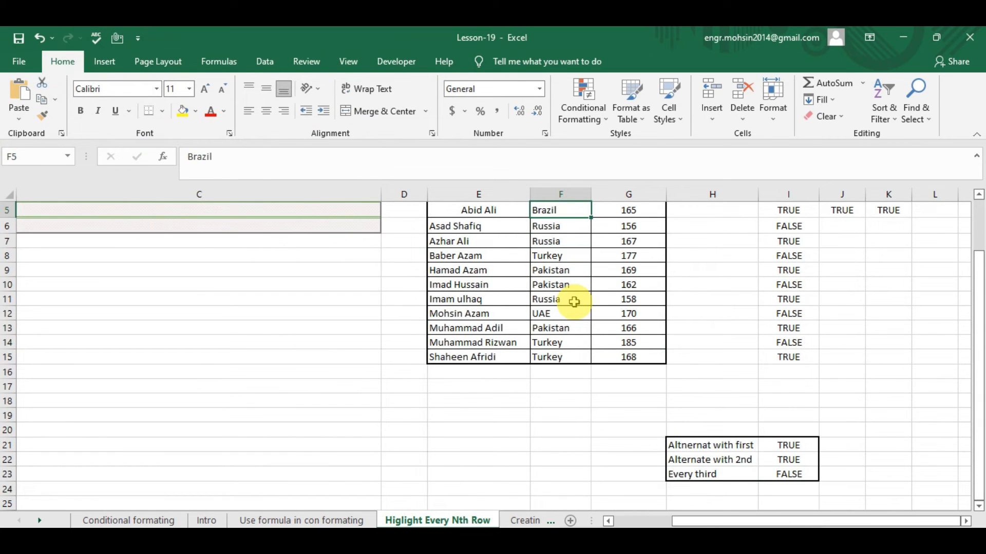
# Step: Select the table rows E5:G15 and open the manager for their conditional formatting rules
pyautogui.press('Down')
pyautogui.press('Left')
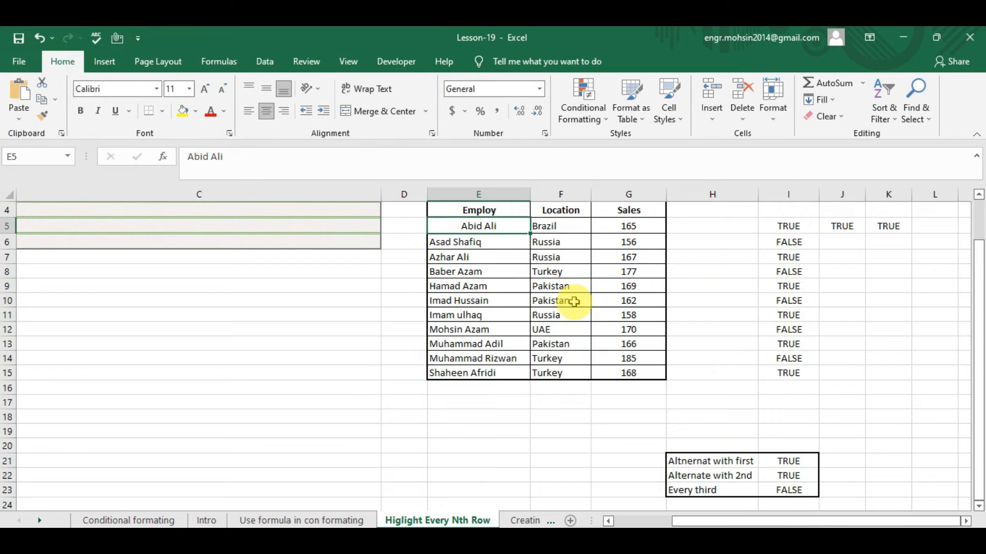
pyautogui.hotkey('shift', 'Right')
pyautogui.hotkey('shift', 'Right')
pyautogui.hotkey('shift', 'Down')
pyautogui.hotkey('shift', 'Down')
pyautogui.hotkey('shift', 'Down')
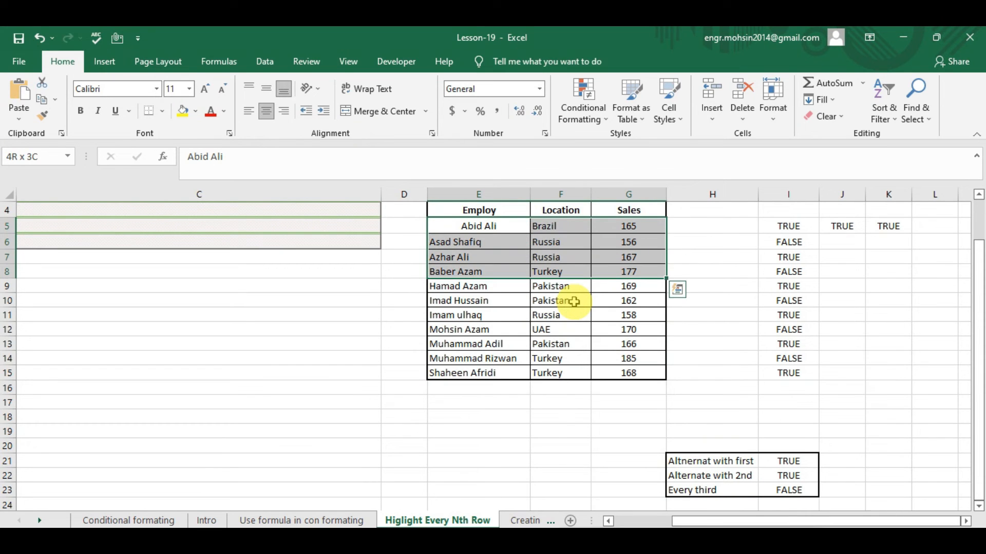
pyautogui.hotkey('shift', 'Down')
pyautogui.hotkey('shift', 'Down')
pyautogui.hotkey('shift', 'Down')
pyautogui.hotkey('shift', 'Down')
pyautogui.hotkey('shift', 'Down')
pyautogui.hotkey('shift', 'Down')
pyautogui.hotkey('shift', 'Down')
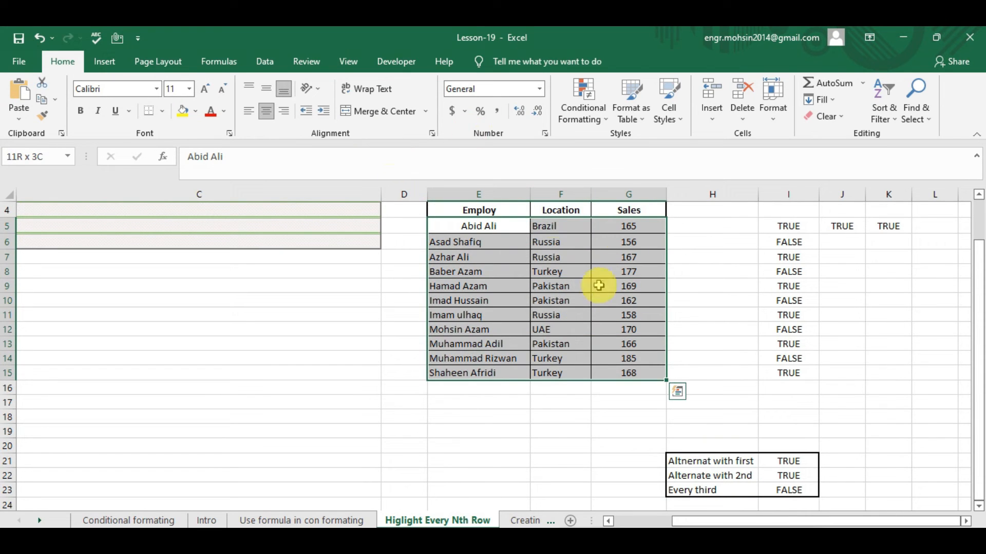
pyautogui.click(580, 110)
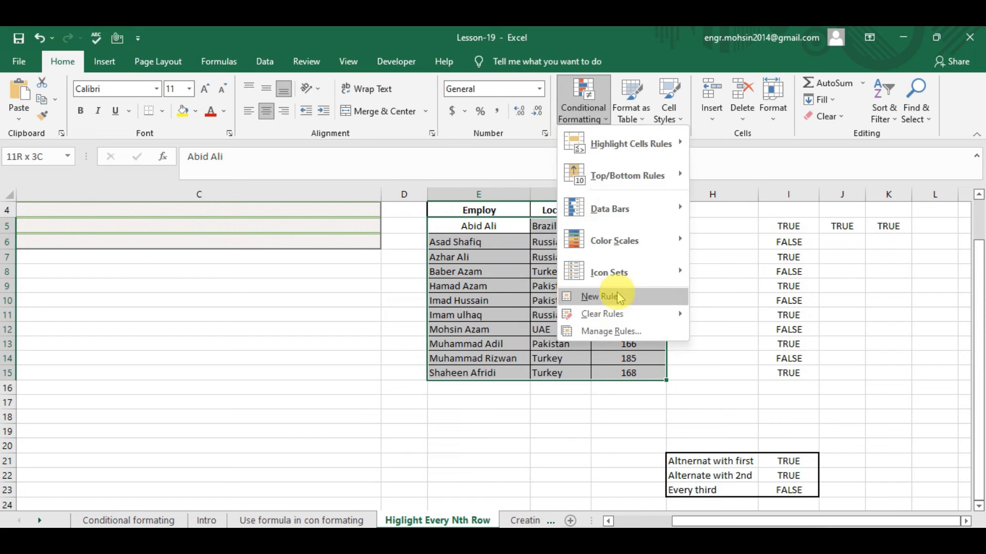
pyautogui.click(607, 332)
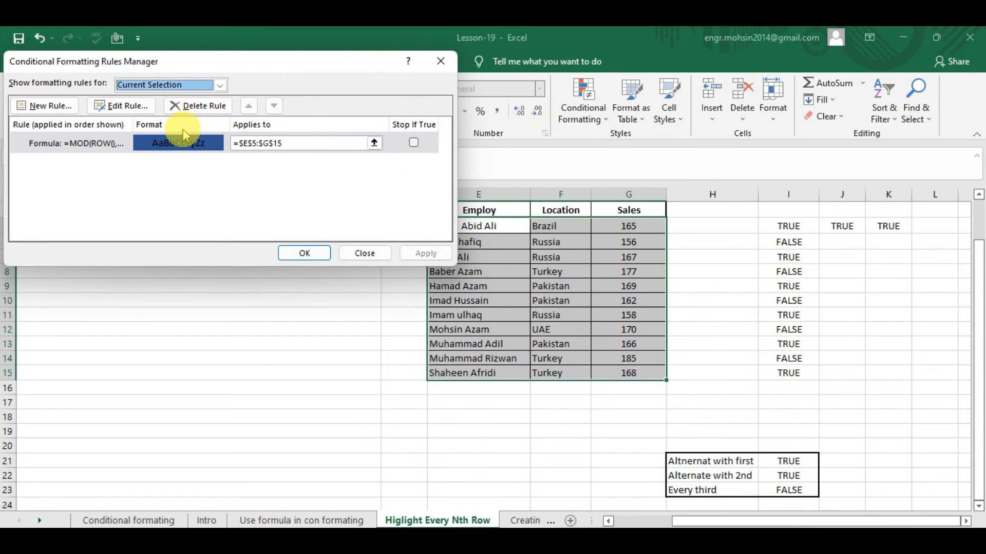
# Step: Change the MOD rule's formula to =MOD(ROW(),3)=0 and apply it to the table
pyautogui.click(184, 138)
pyautogui.click(126, 106)
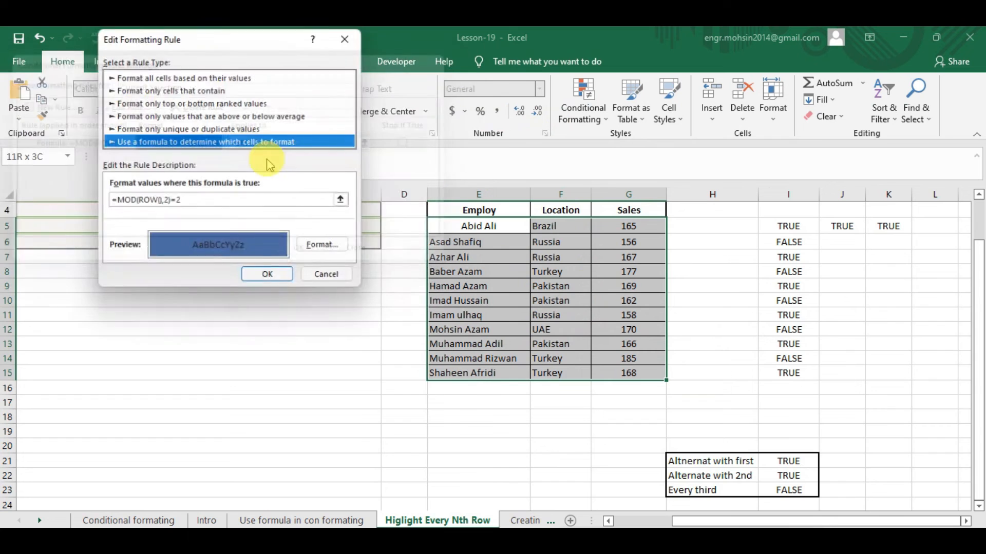
pyautogui.click(221, 201)
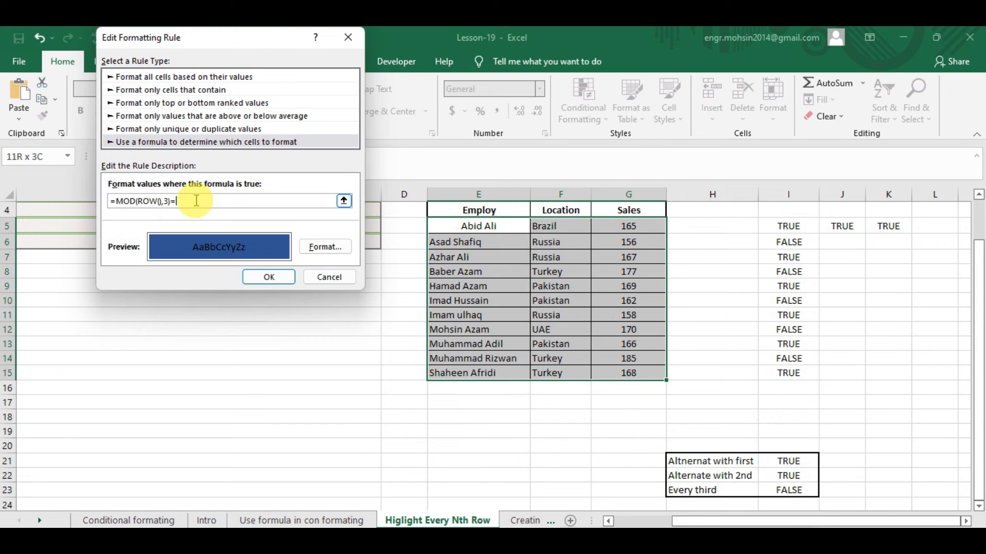
pyautogui.click(274, 282)
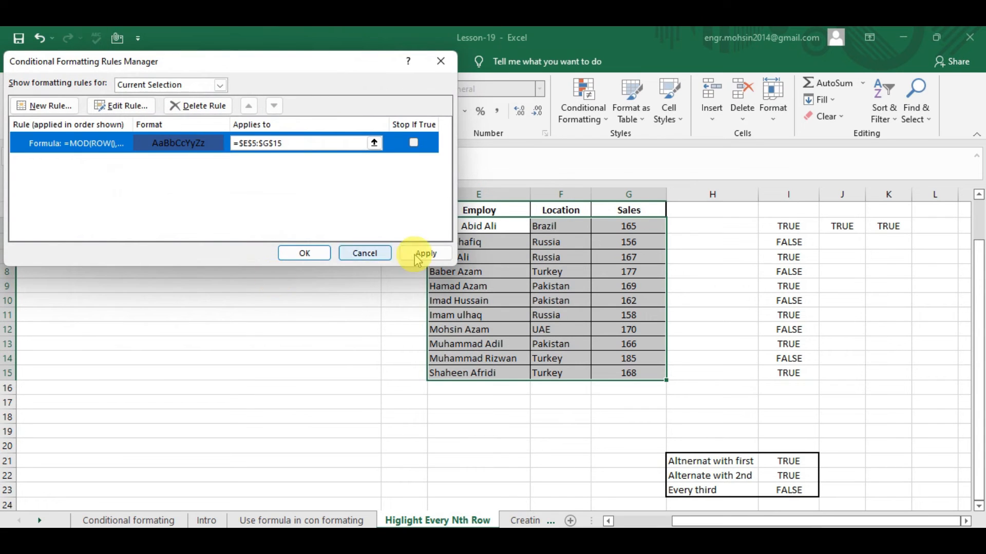
pyautogui.click(422, 256)
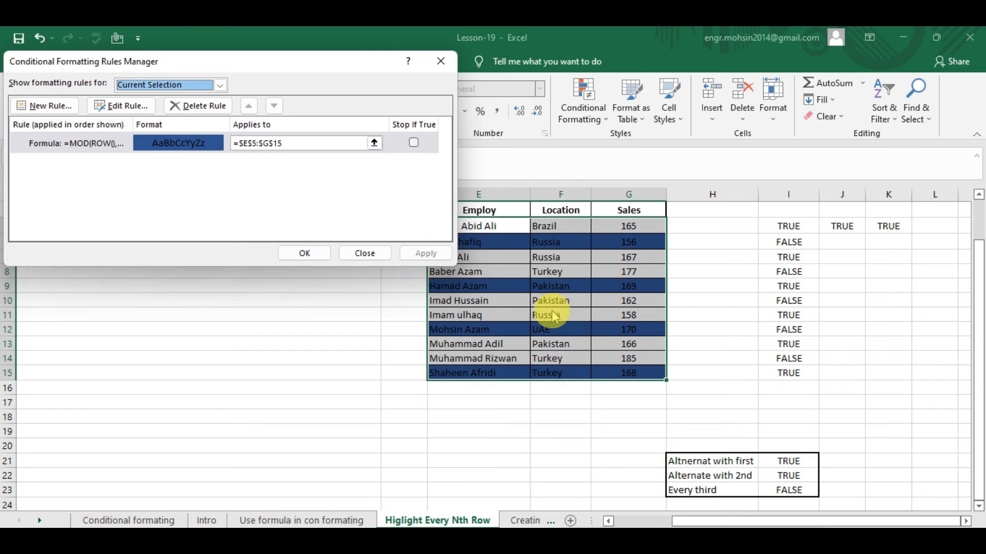
# Step: Change the MOD rule's formula to =MOD(ROW(),3)=1, apply it and close the rules manager
pyautogui.click(215, 145)
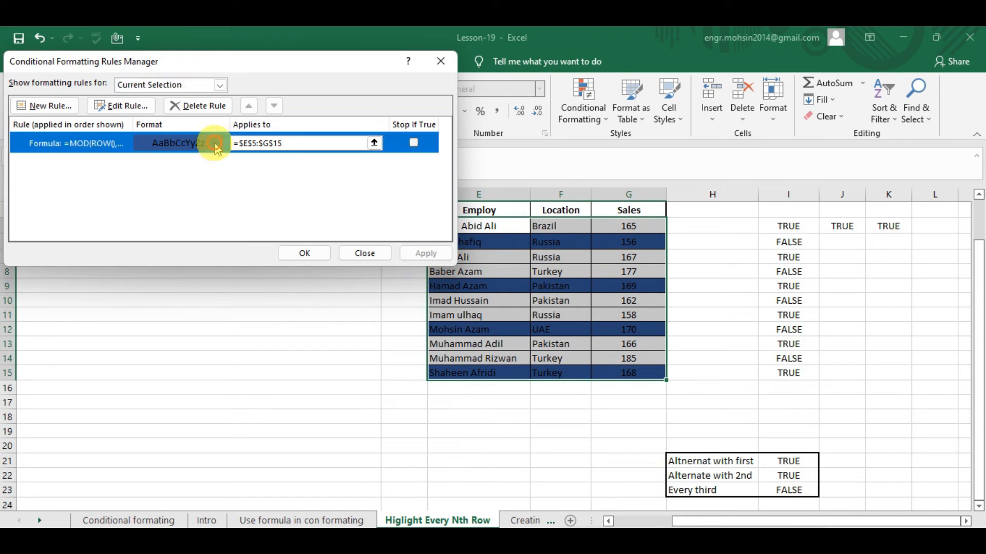
pyautogui.click(121, 105)
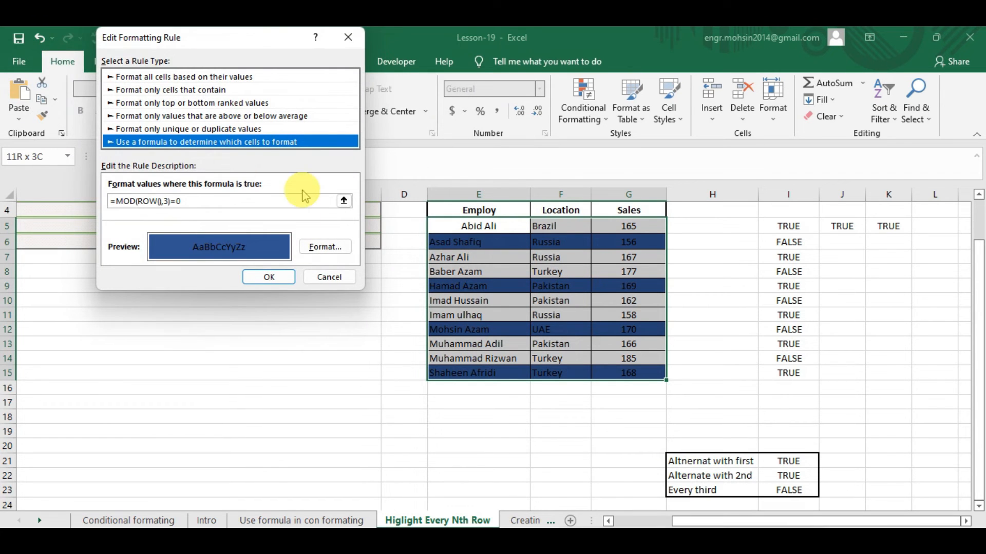
pyautogui.click(235, 203)
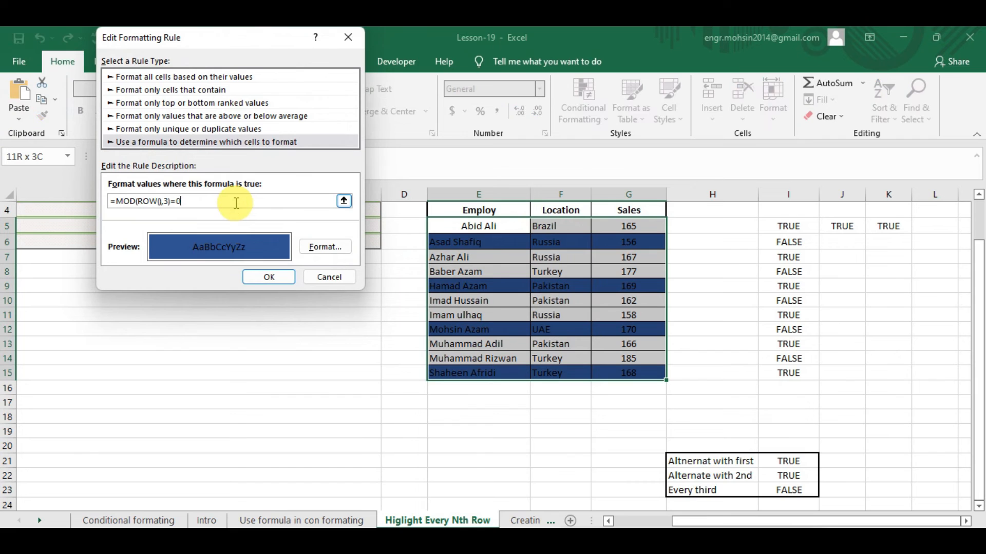
pyautogui.write('1')
pyautogui.click(271, 277)
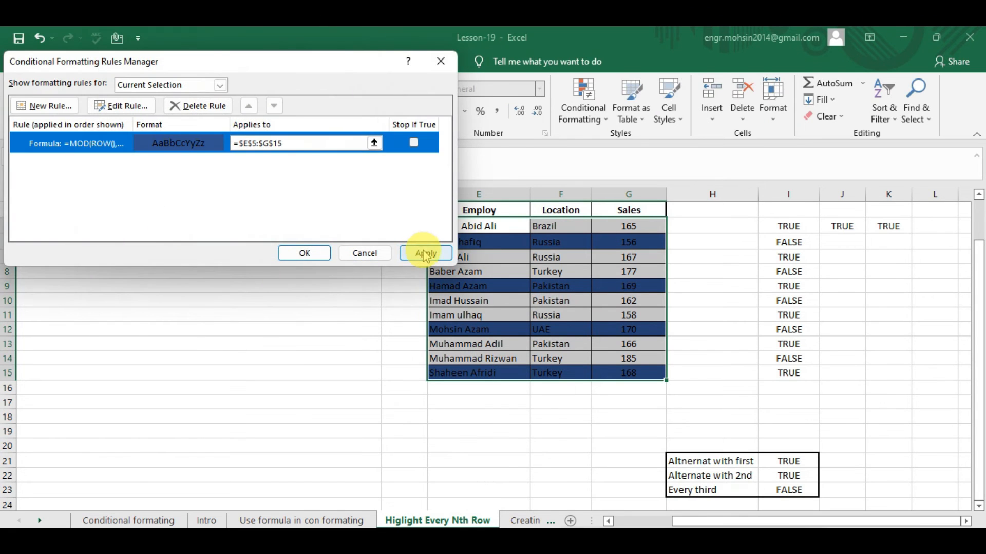
pyautogui.click(424, 254)
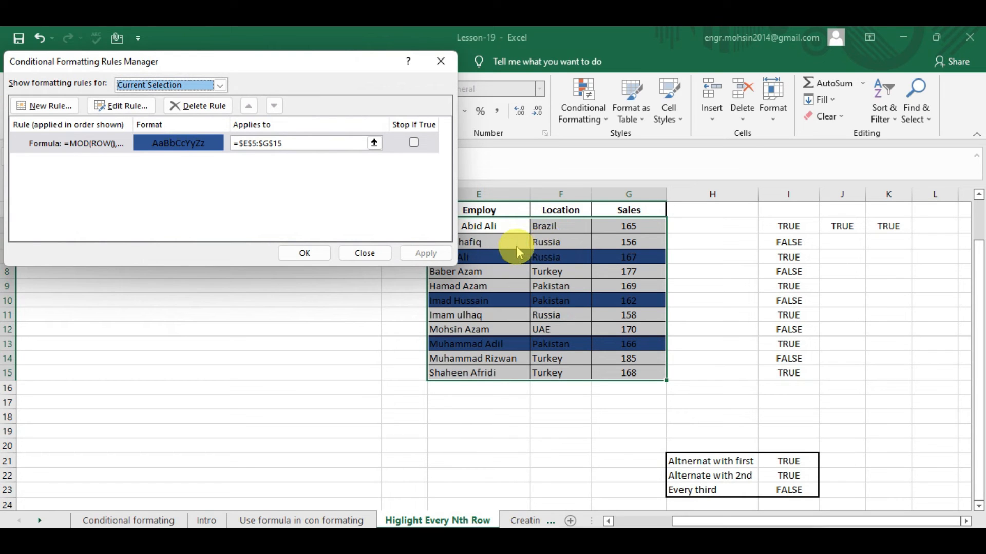
pyautogui.click(322, 257)
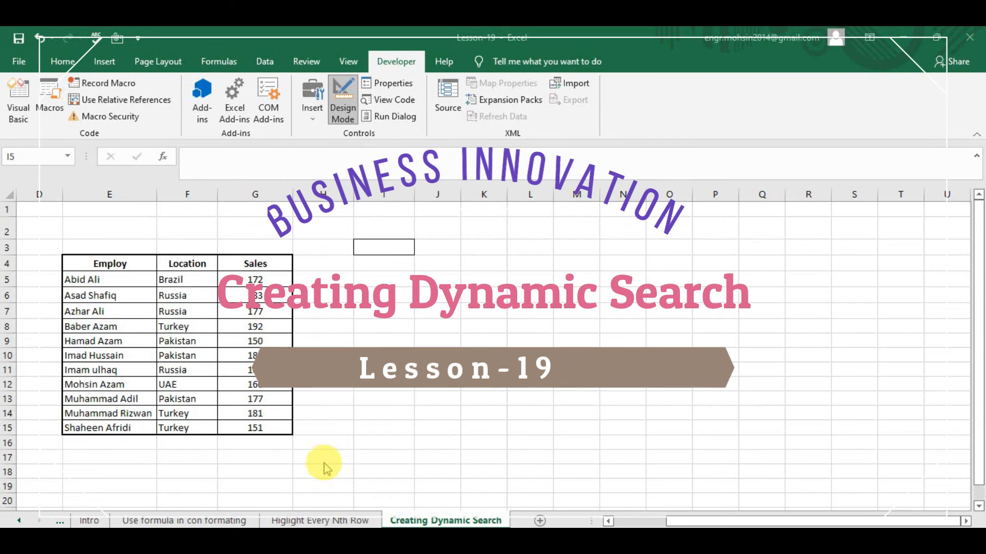
# Step: Read the lesson notes in C3:C7 of the Creating Dynamic Search sheet, going through the SEARCH, ISNUMBER and AND formula steps
pyautogui.click(399, 263)
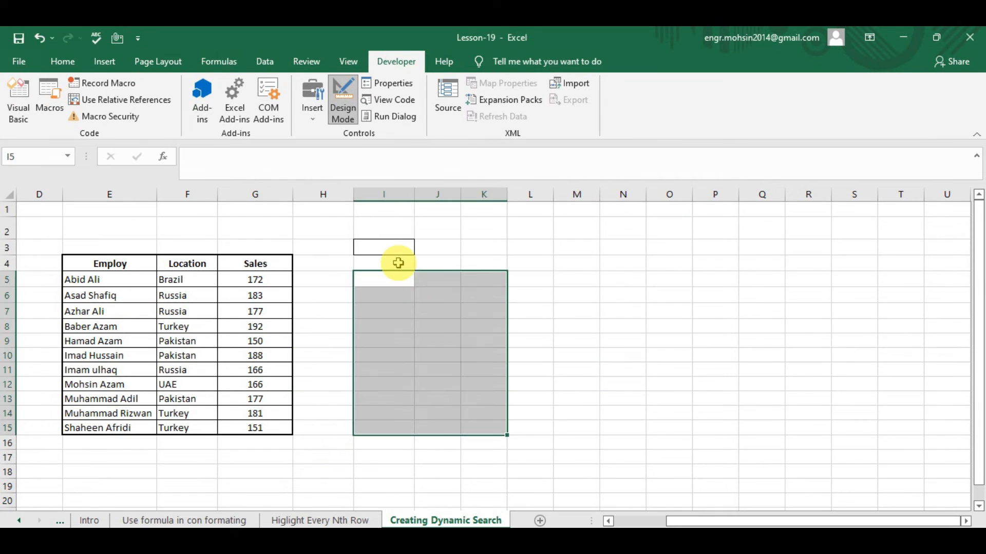
pyautogui.click(394, 277)
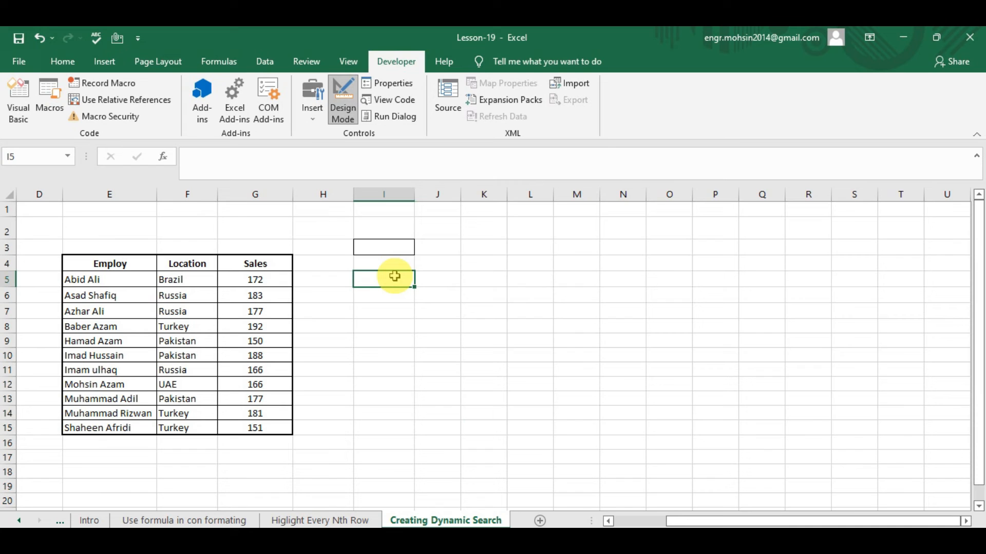
pyautogui.press('Left')
pyautogui.press('Left')
pyautogui.press('Left')
pyautogui.press('Left')
pyautogui.press('Left')
pyautogui.press('Left')
pyautogui.press('Left')
pyautogui.press('Left')
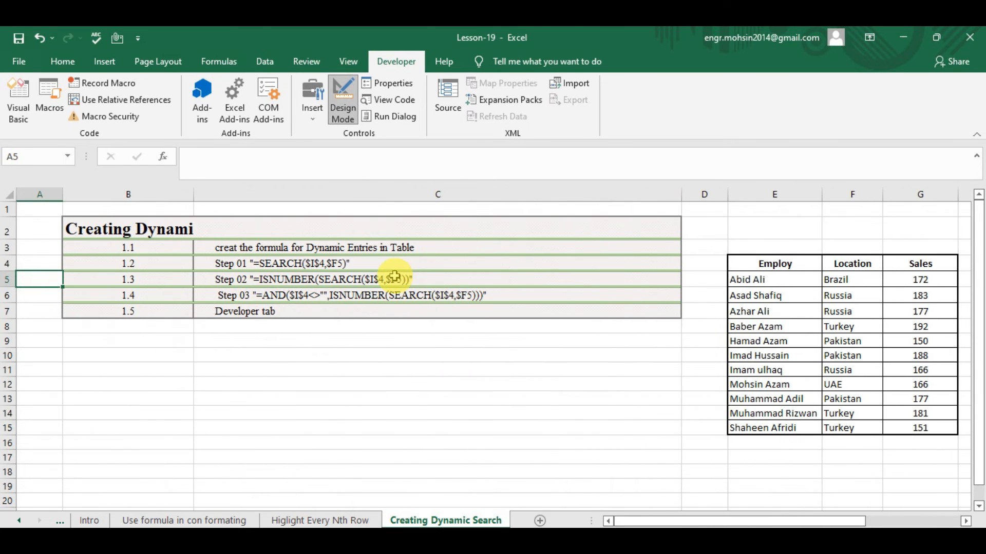
pyautogui.press('Right')
pyautogui.press('Right')
pyautogui.press('Up')
pyautogui.press('Up')
pyautogui.press('Down')
pyautogui.press('Up')
pyautogui.press('Down')
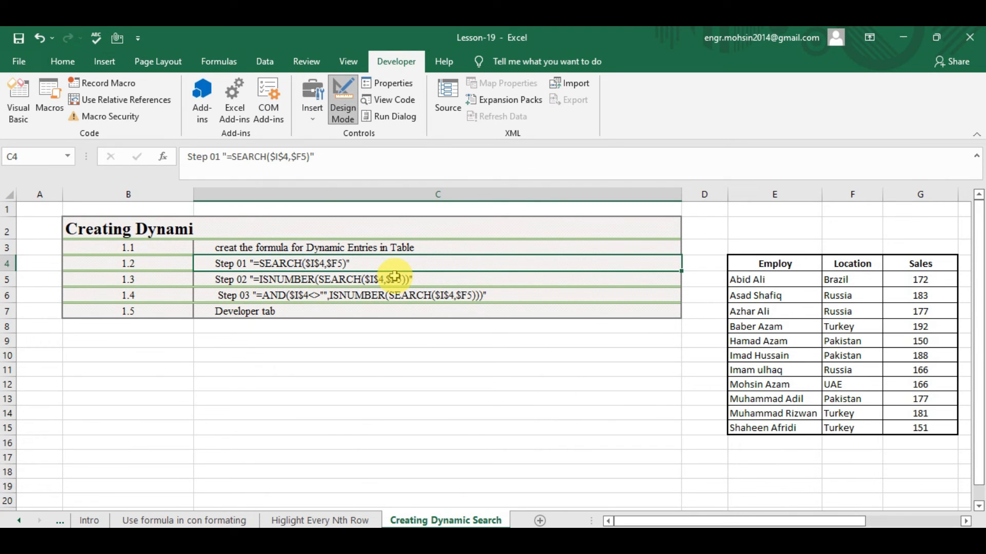
pyautogui.press('Down')
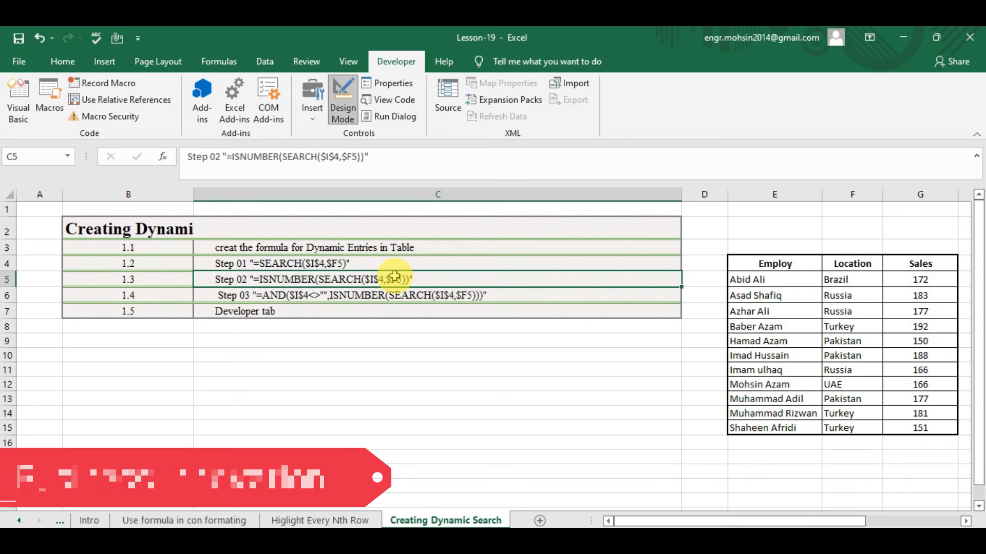
pyautogui.press('Down')
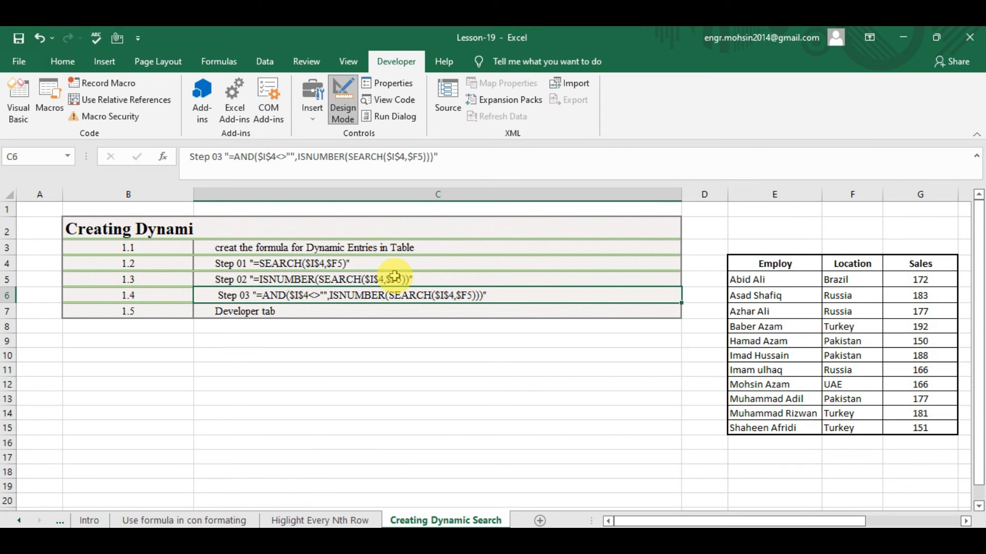
pyautogui.press('Down')
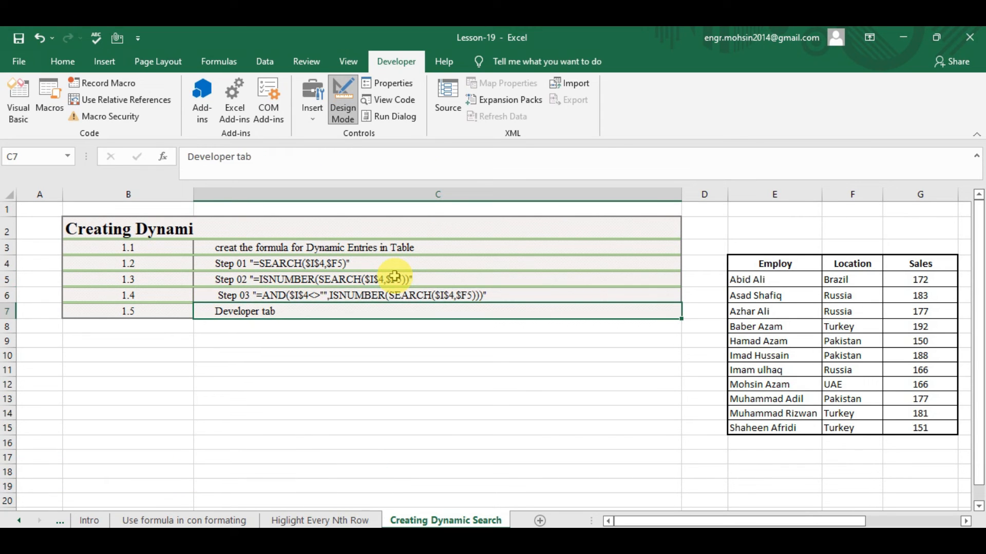
# Step: Start a SEARCH formula in I5 that looks for the text of I3 within the first Location cell, F5
pyautogui.press('Right')
pyautogui.press('Right')
pyautogui.press('Right')
pyautogui.press('Right')
pyautogui.press('Right')
pyautogui.press('Right')
pyautogui.press('Up')
pyautogui.press('Up')
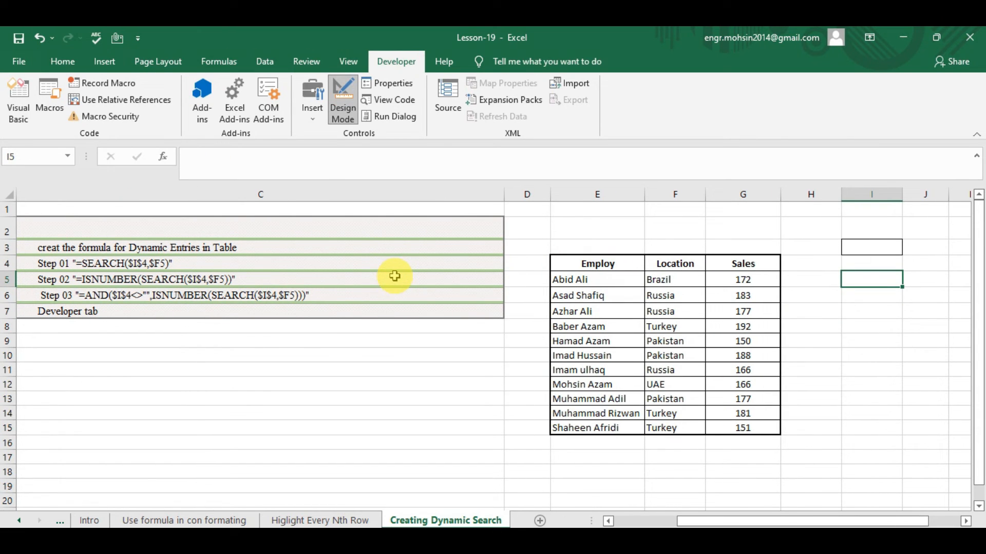
pyautogui.write('=se')
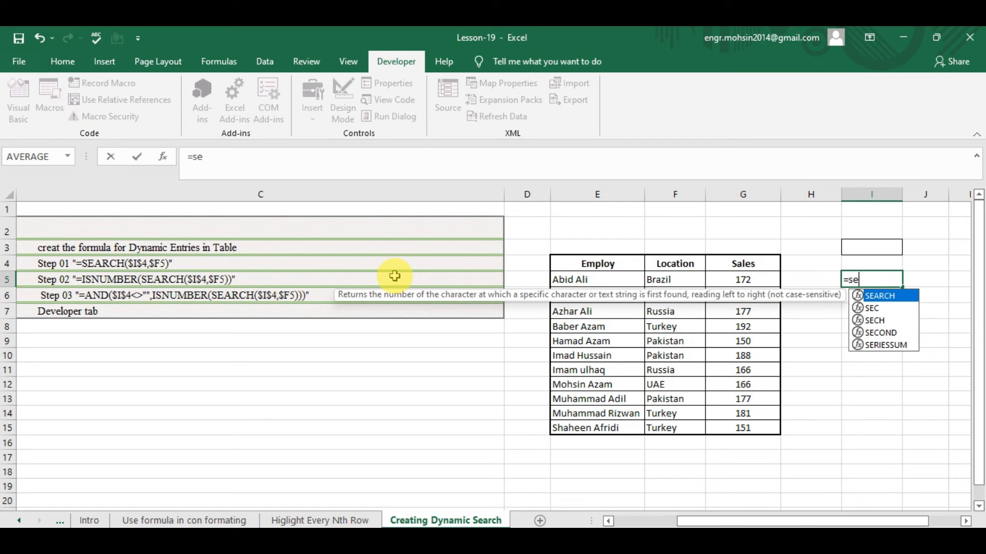
pyautogui.press('Tab')
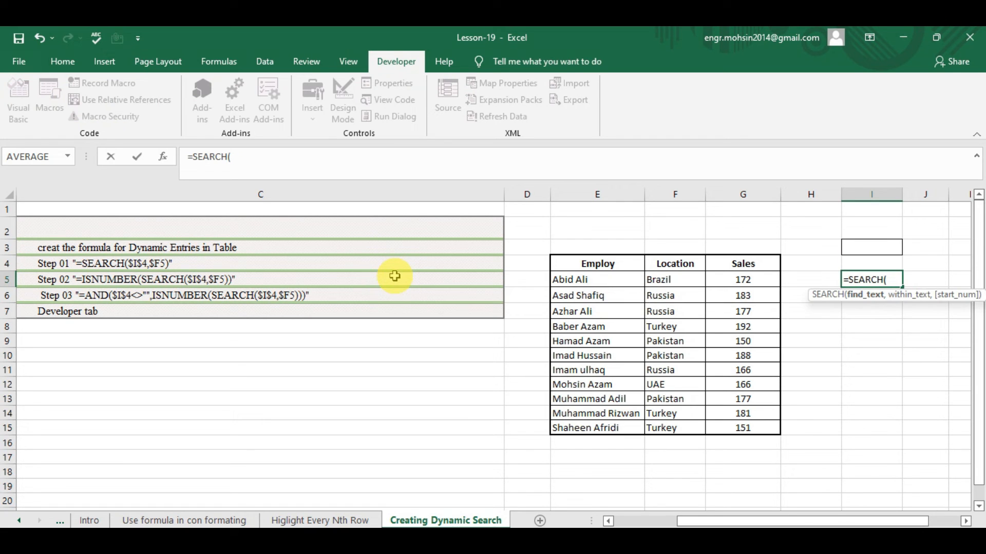
pyautogui.press('Up')
pyautogui.press('Up')
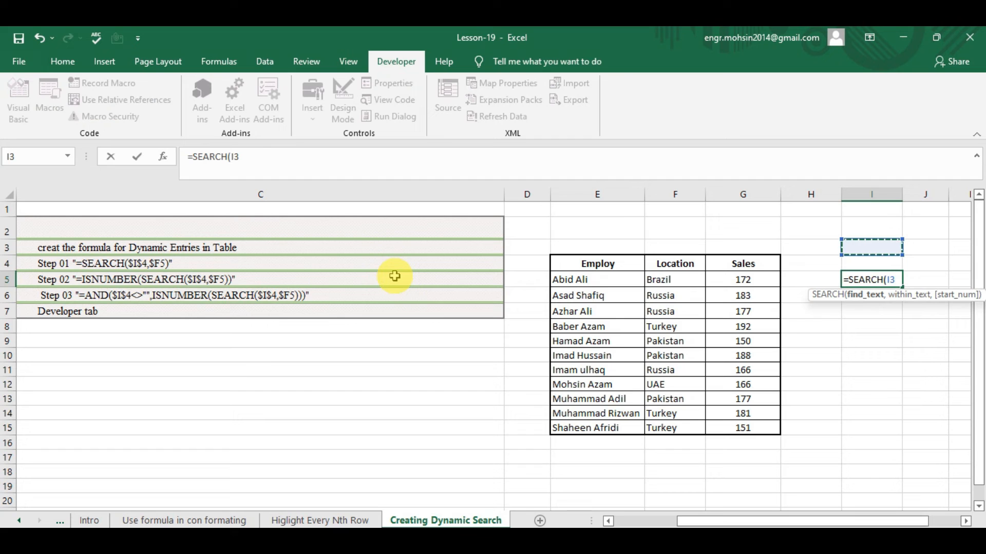
pyautogui.write(',')
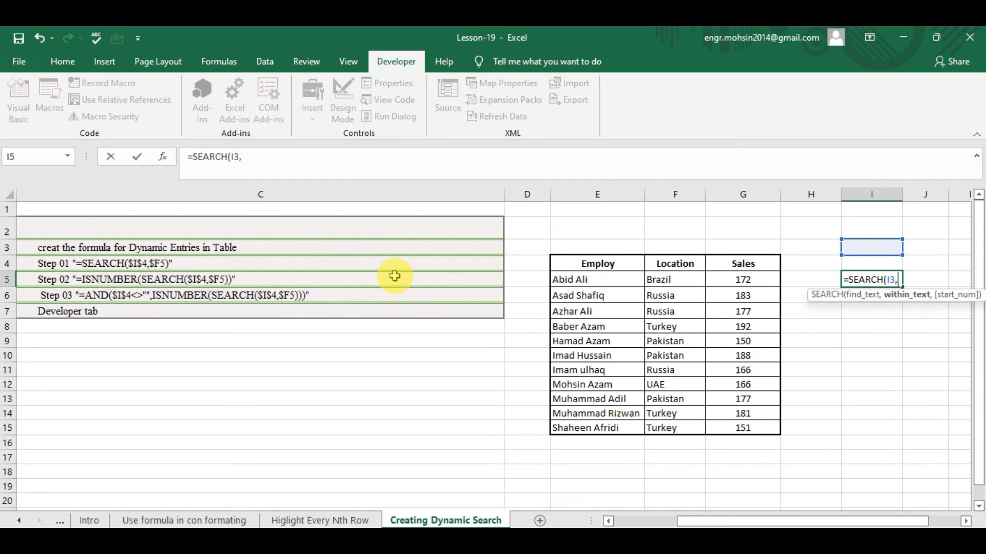
pyautogui.press('Left')
pyautogui.press('Left')
pyautogui.press('Left')
pyautogui.press('Left')
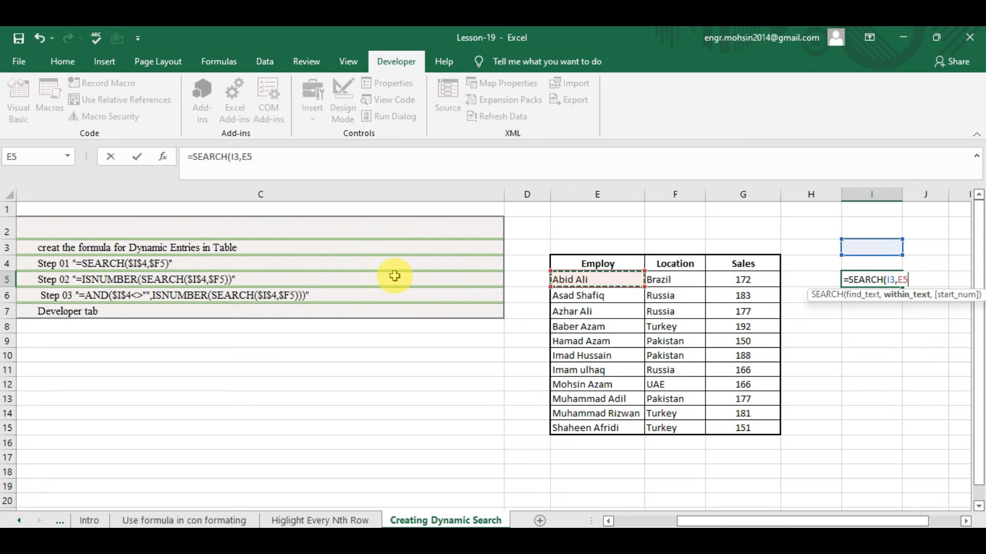
pyautogui.press('Right')
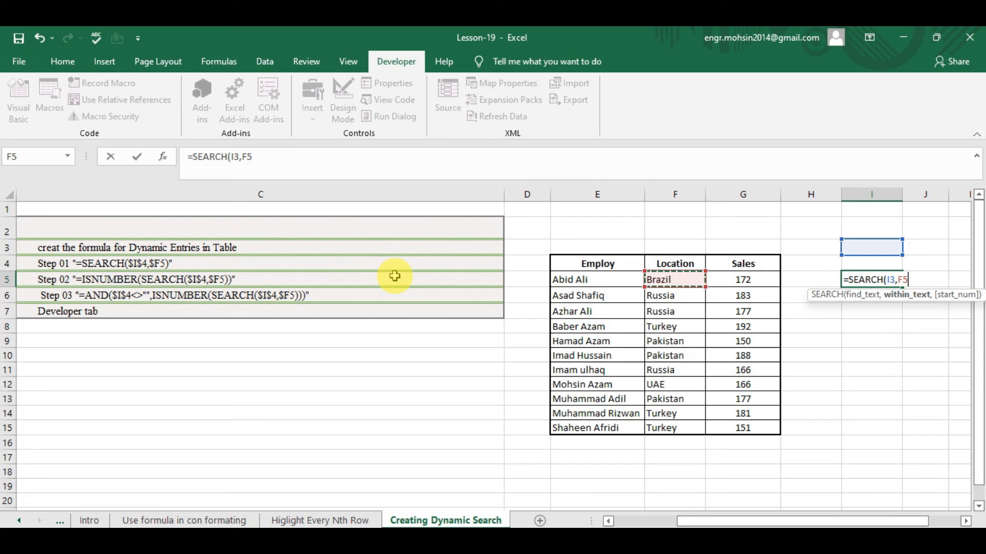
pyautogui.hotkey('ctrl', 'shift', 'Down')
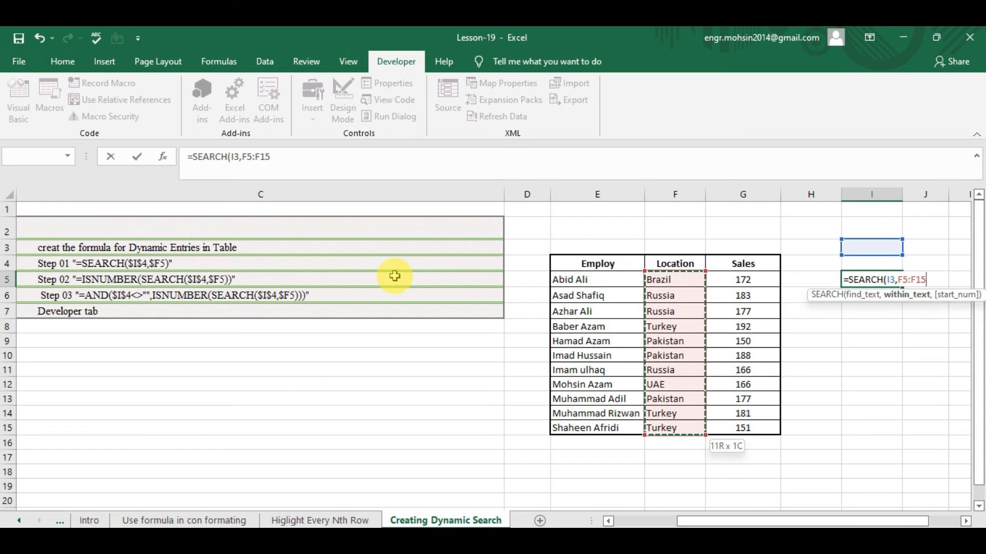
pyautogui.hotkey('shift', 'Up')
pyautogui.hotkey('shift', 'Up')
pyautogui.hotkey('shift', 'Up')
pyautogui.hotkey('shift', 'Up')
pyautogui.hotkey('shift', 'Up')
pyautogui.hotkey('shift', 'Up')
pyautogui.hotkey('shift', 'Up')
pyautogui.hotkey('shift', 'Up')
pyautogui.hotkey('shift', 'Up')
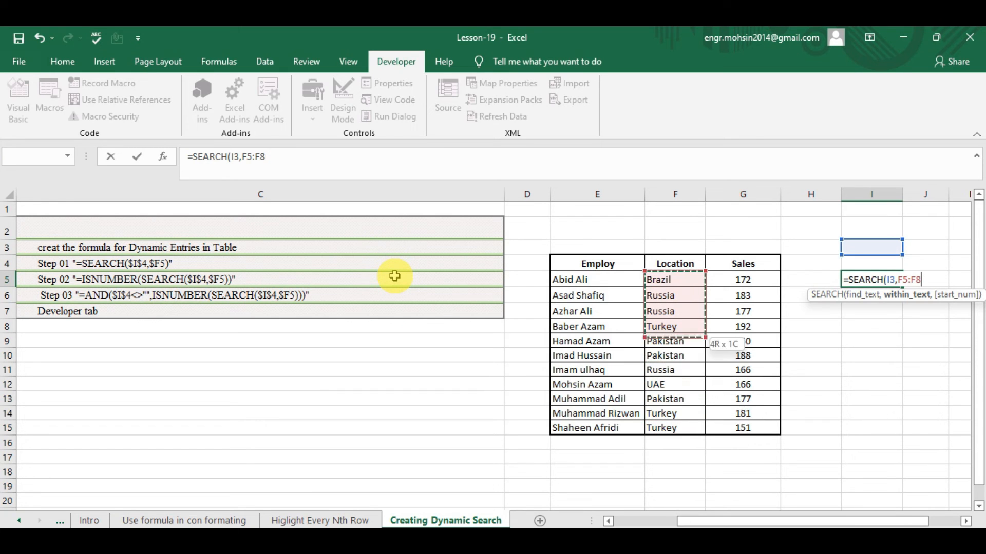
pyautogui.hotkey('shift', 'Up')
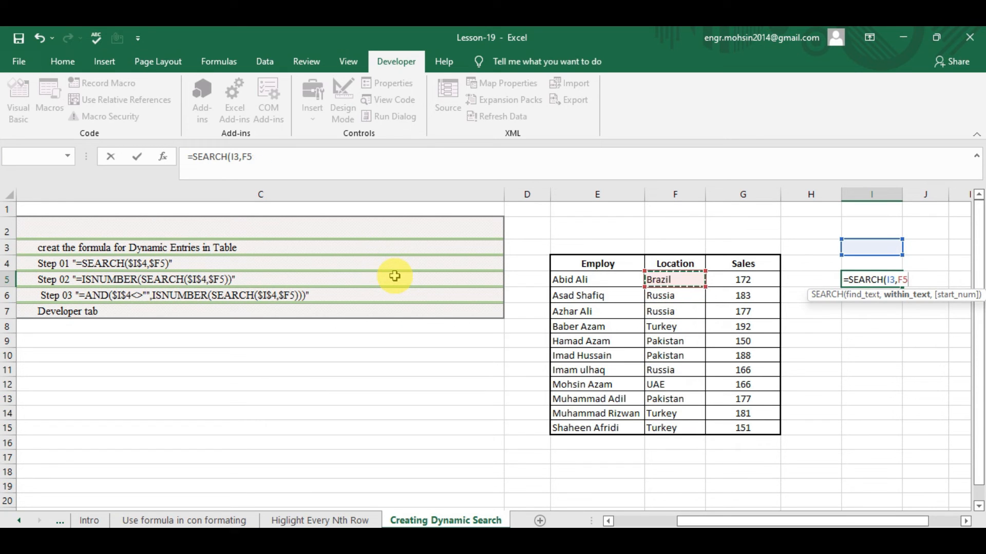
# Step: Make the first reference fully absolute and the second column-absolute, entering the I5 formula as =SEARCH($I$3,$F5)
pyautogui.write(')')
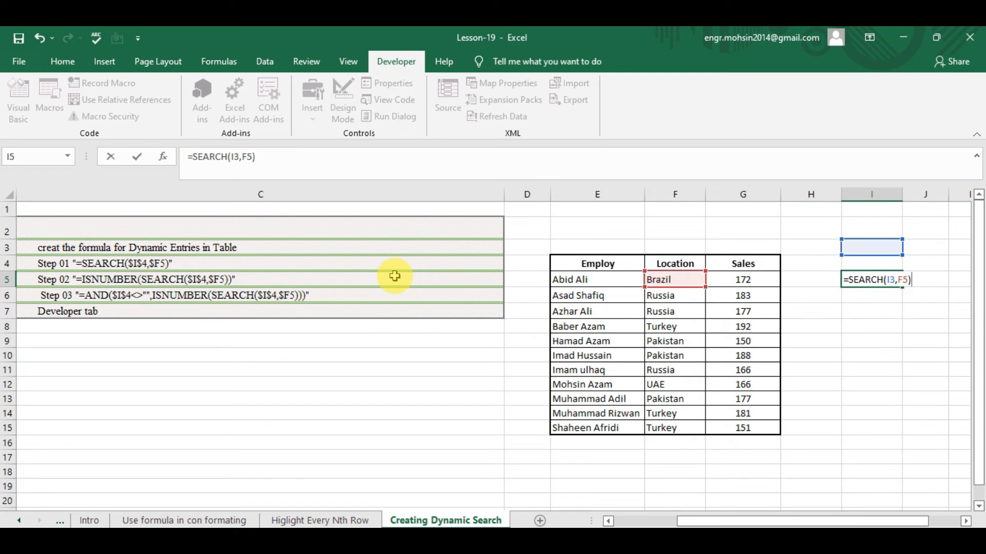
pyautogui.click(890, 279)
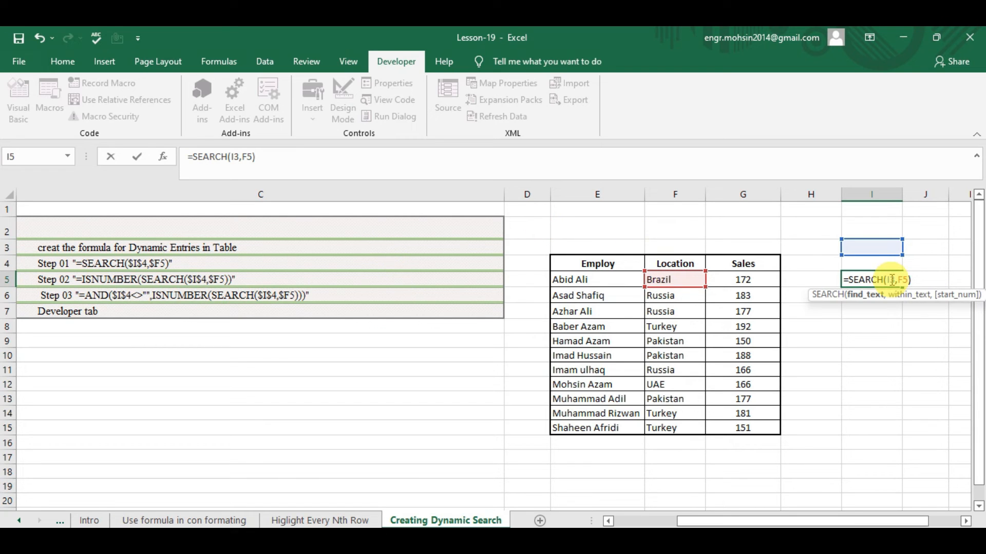
pyautogui.press('F4')
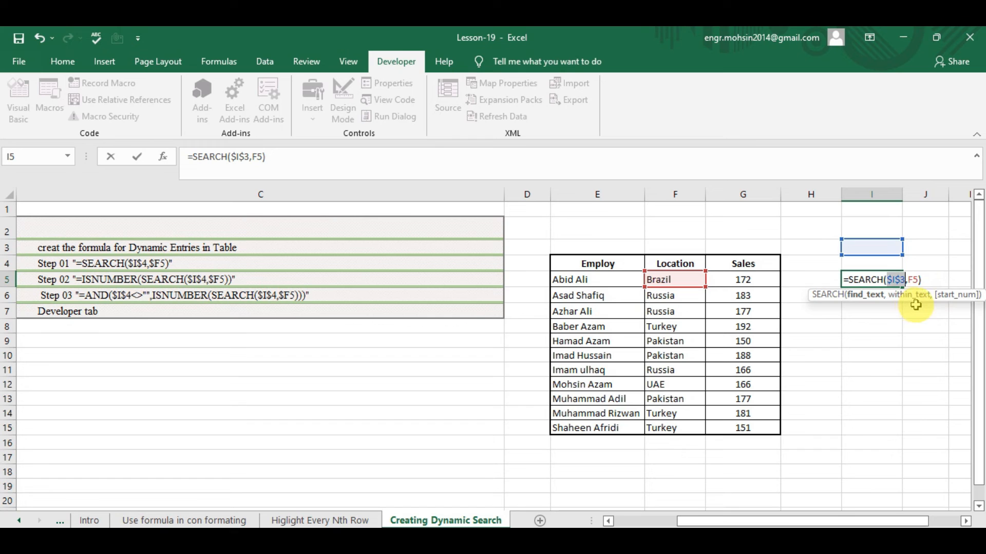
pyautogui.click(912, 279)
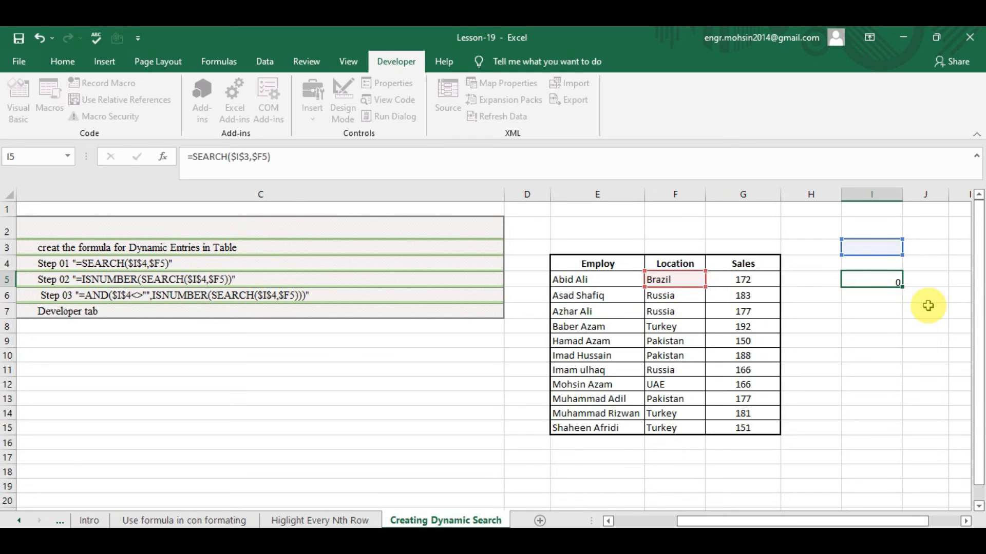
pyautogui.press('Return')
pyautogui.press('Up')
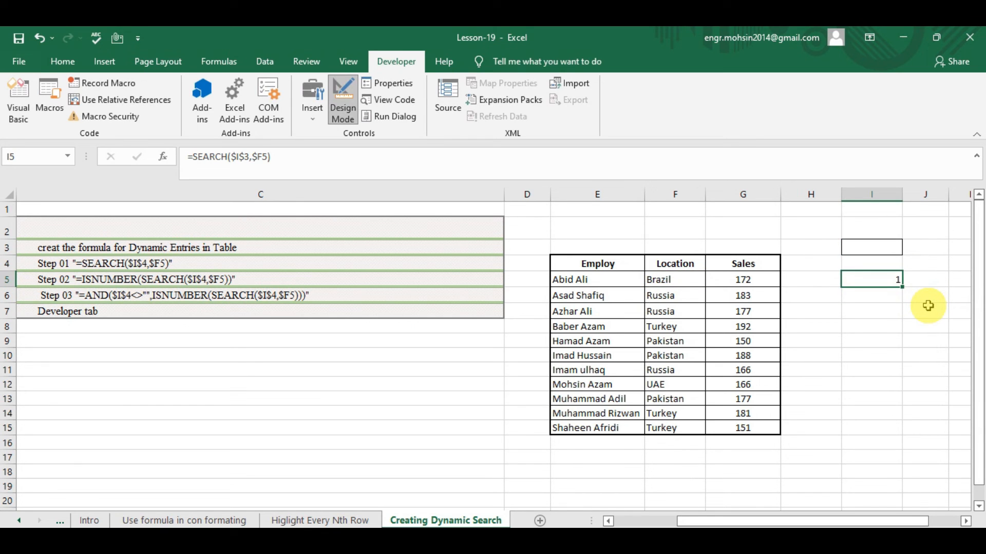
# Step: Copy the SEARCH formula from I5 into J5 and check the copy's cell references
pyautogui.hotkey('ctrl', 'c')
pyautogui.press('Right')
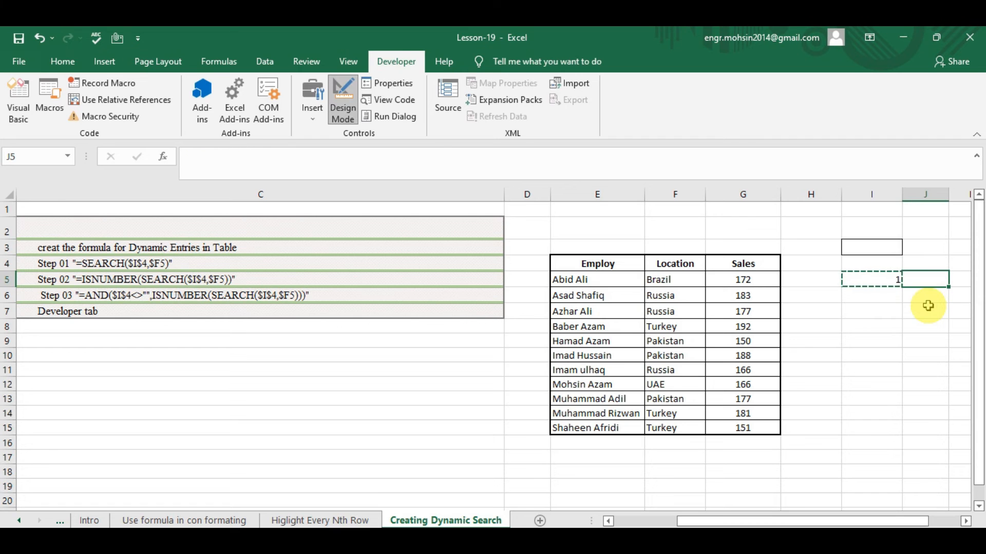
pyautogui.hotkey('ctrl', 'v')
pyautogui.hscroll(1, 928, 306)
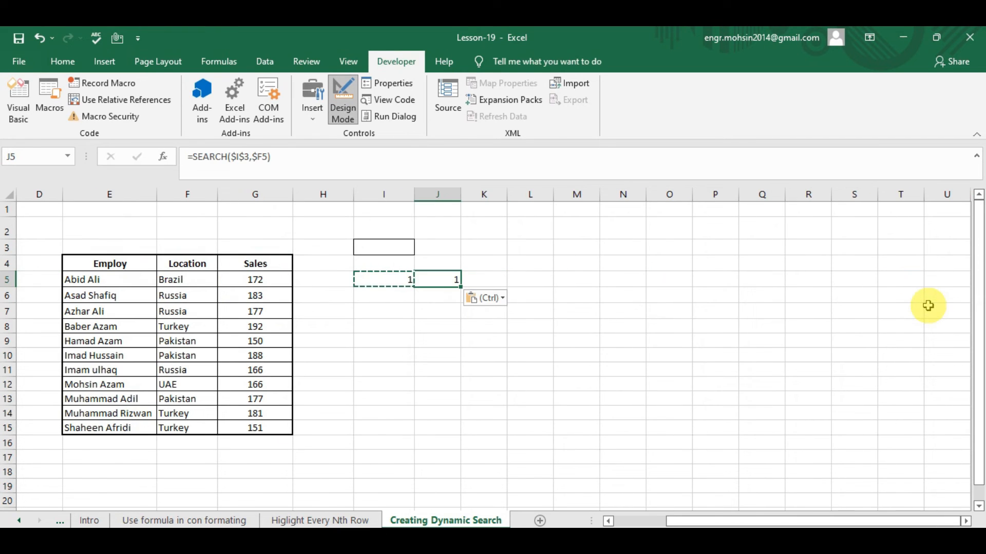
pyautogui.doubleClick(440, 278)
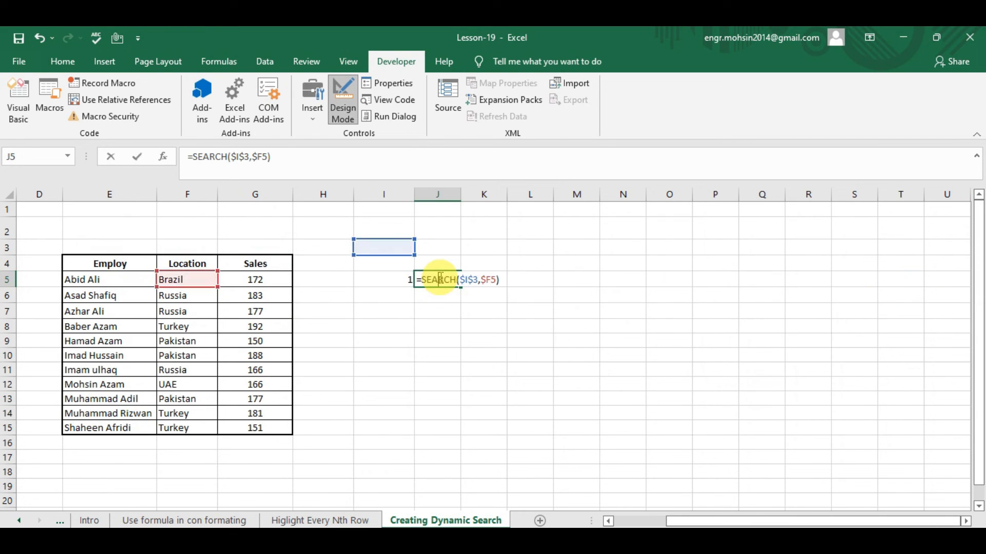
pyautogui.press('Escape')
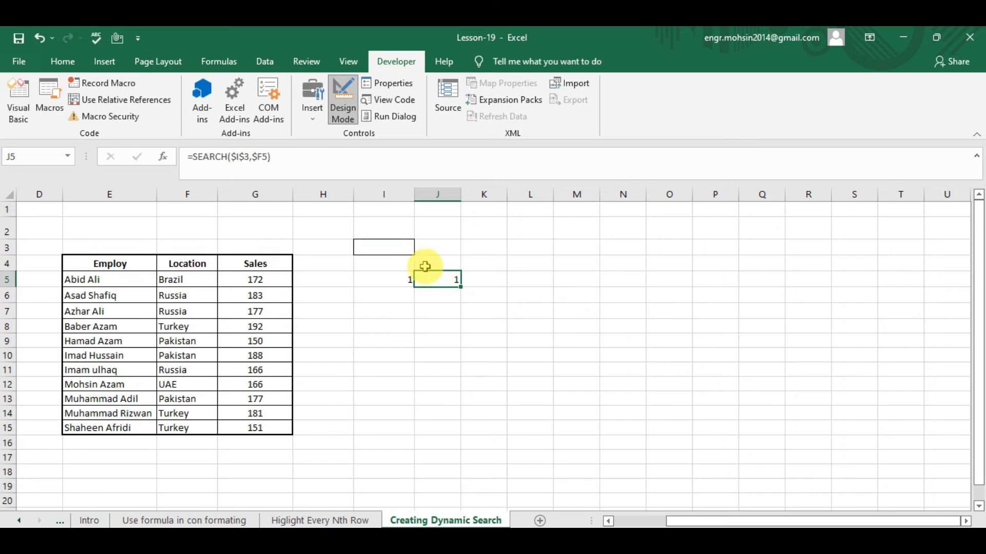
# Step: Copy the location Brazil from F5 into the search cell I3
pyautogui.click(405, 250)
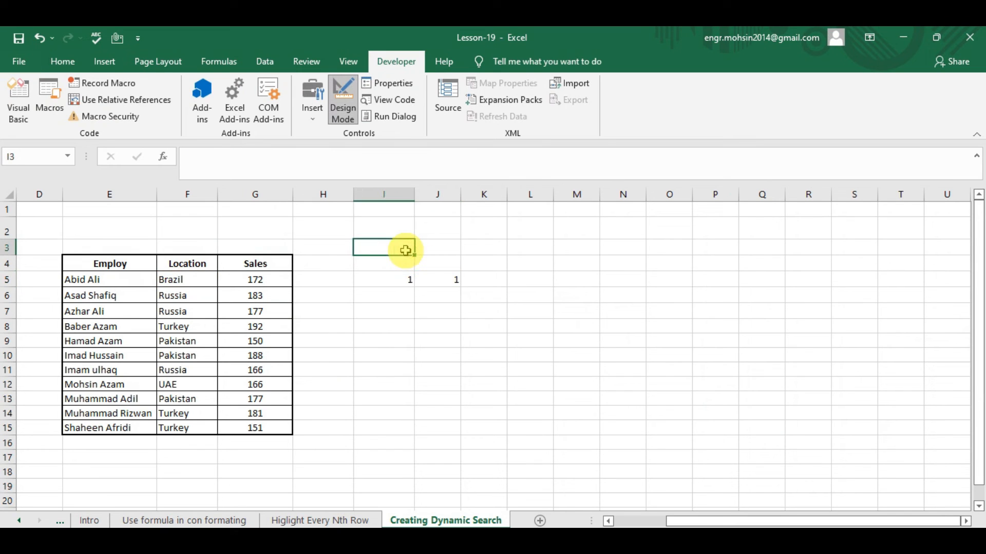
pyautogui.click(174, 279)
pyautogui.hotkey('ctrl', 'c')
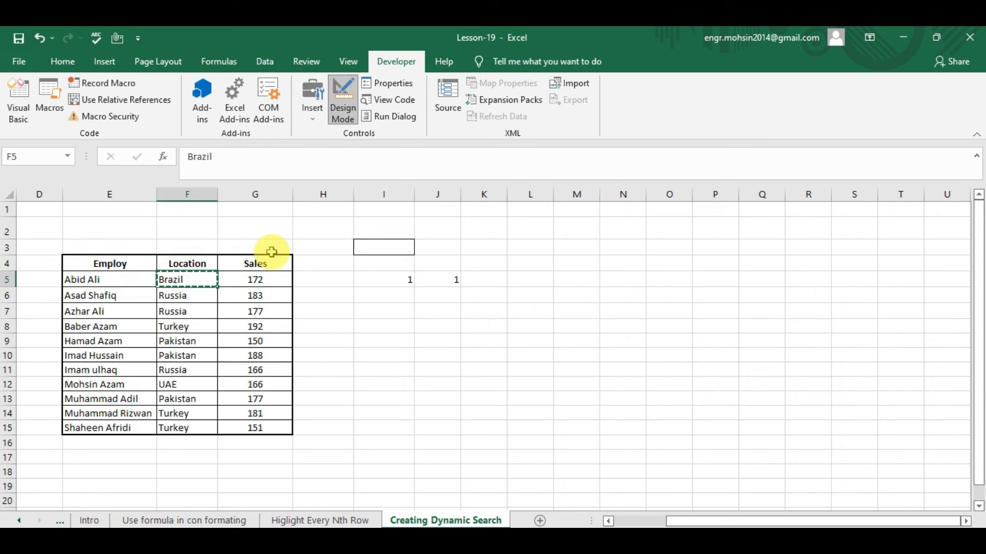
pyautogui.click(363, 251)
pyautogui.hotkey('ctrl', 'v')
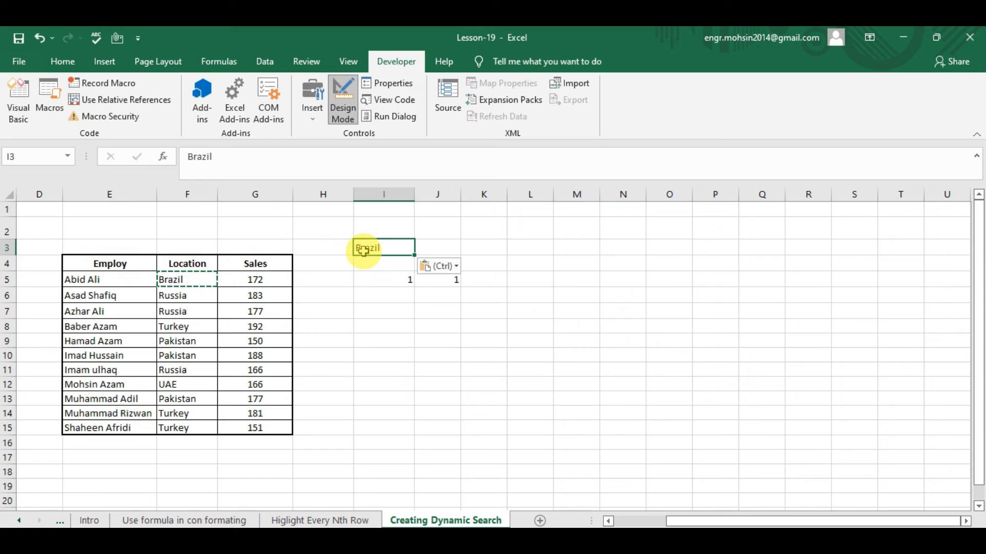
pyautogui.press('Escape')
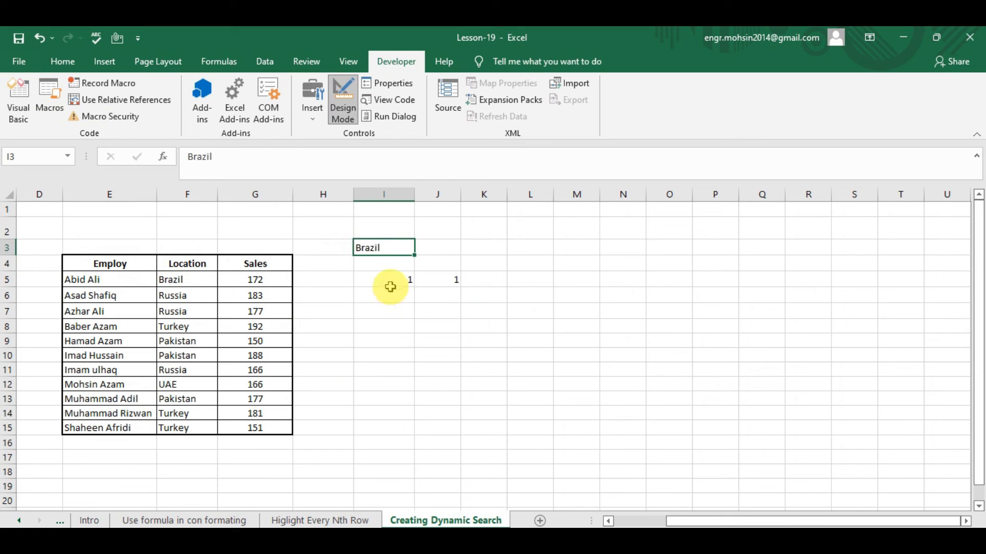
# Step: Copy the SEARCH formula from I5 down to I6:I15, alongside the remaining table rows
pyautogui.click(390, 280)
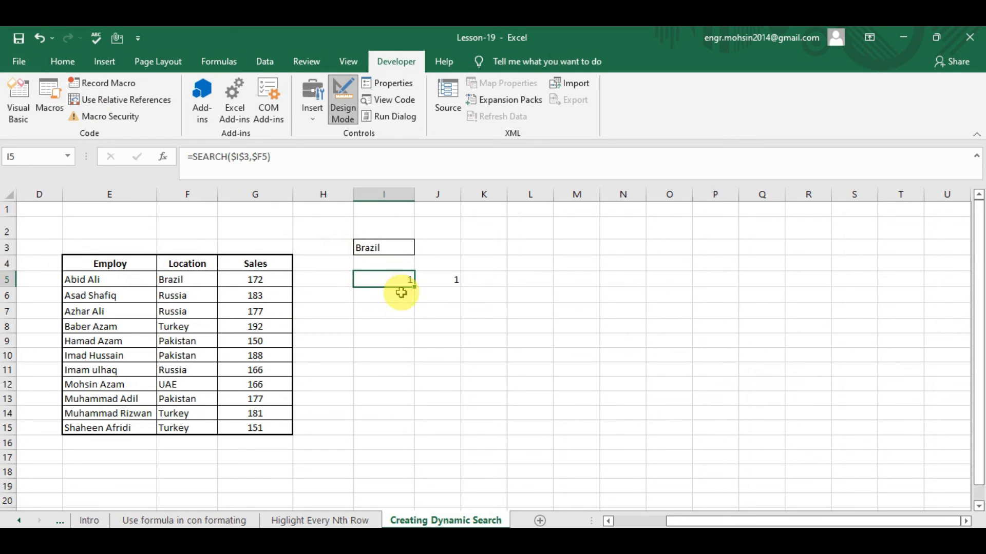
pyautogui.hotkey('ctrl', 'c')
pyautogui.press('Down')
pyautogui.hotkey('shift', 'Down')
pyautogui.hotkey('shift', 'Down')
pyautogui.hotkey('shift', 'Down')
pyautogui.hotkey('shift', 'Down')
pyautogui.hotkey('shift', 'Down')
pyautogui.hotkey('shift', 'Down')
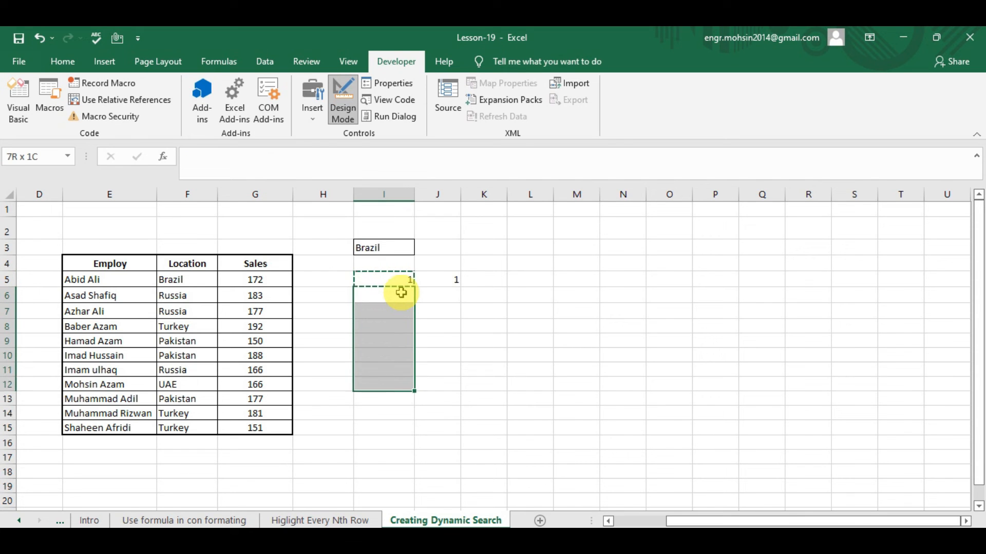
pyautogui.hotkey('shift', 'Down')
pyautogui.hotkey('shift', 'Down')
pyautogui.hotkey('shift', 'Down')
pyautogui.hotkey('ctrl', 'v')
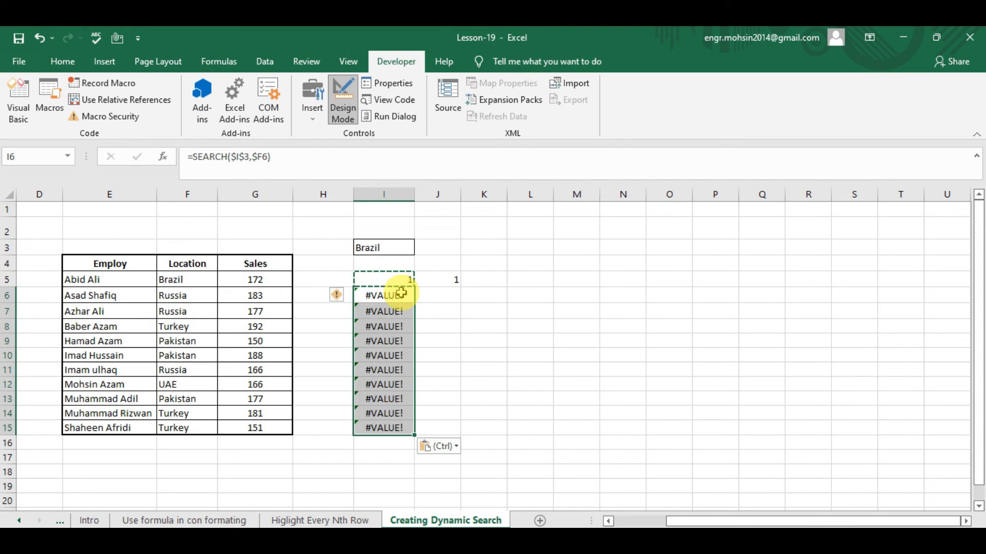
# Step: Inspect the copied SEARCH formulas in column I, checking which cells they reference in rows 6, 7, 10 and 15
pyautogui.press('Up')
pyautogui.press('Up')
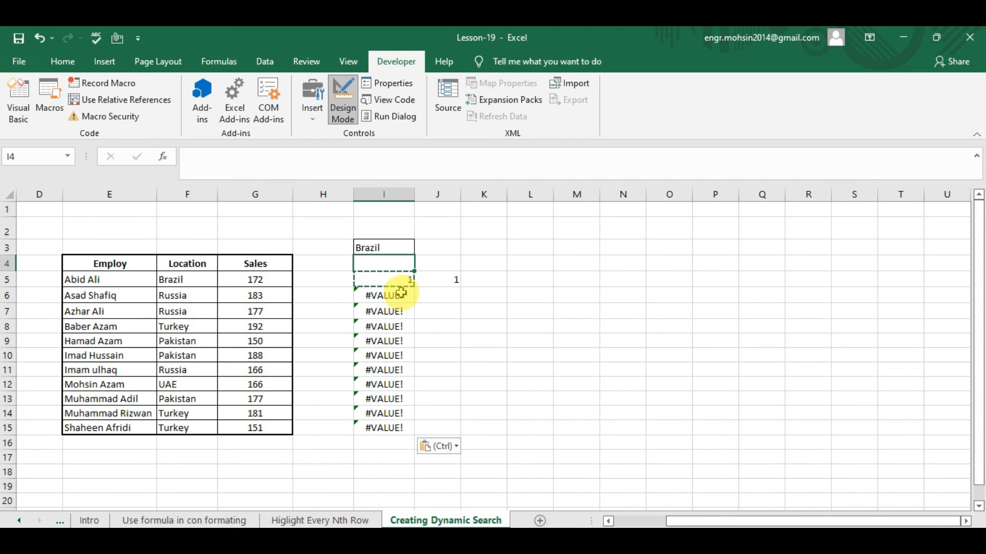
pyautogui.doubleClick(400, 294)
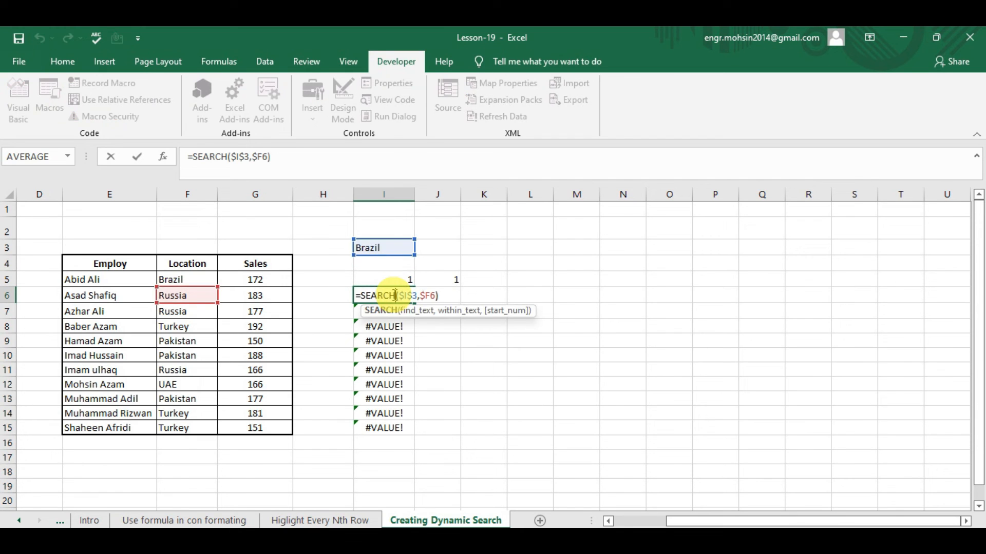
pyautogui.press('Escape')
pyautogui.doubleClick(393, 310)
pyautogui.press('Escape')
pyautogui.click(393, 325)
pyautogui.hotkey('ctrl', 'Down')
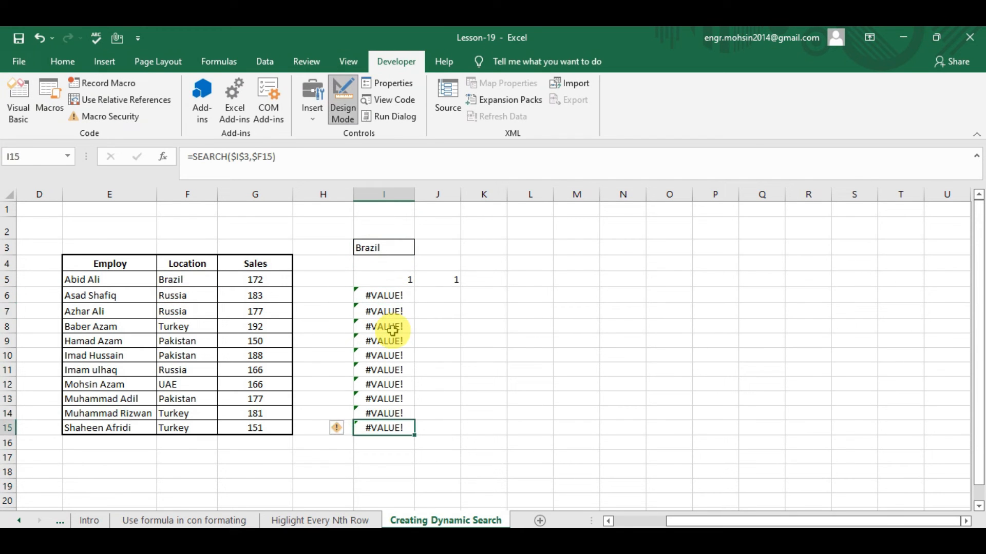
pyautogui.doubleClick(385, 354)
pyautogui.press('Escape')
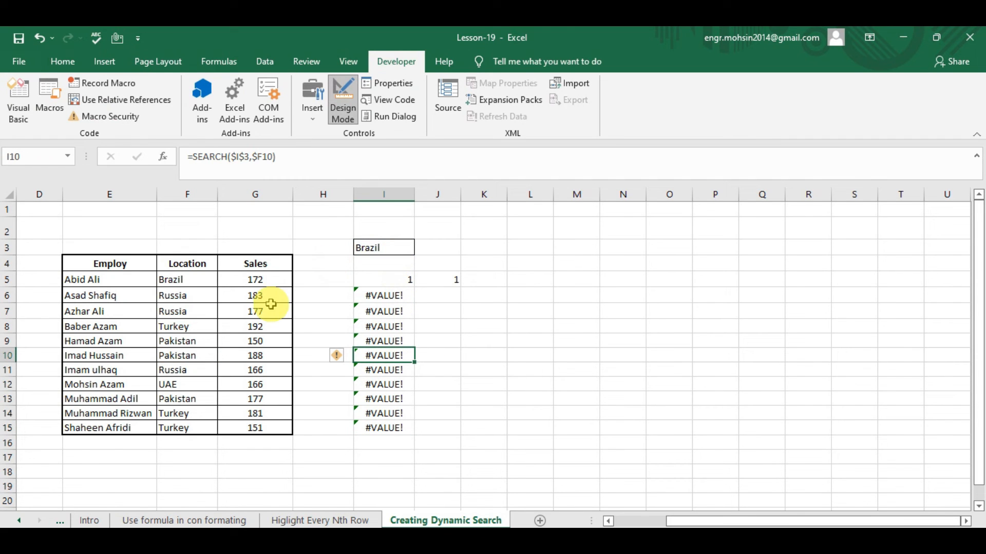
# Step: Replace the search text in I3 with Pakistan, copied from the Location cell F9
pyautogui.click(206, 327)
pyautogui.click(199, 341)
pyautogui.hotkey('ctrl', 'c')
pyautogui.press('Up')
pyautogui.press('Up')
pyautogui.press('Up')
pyautogui.press('Up')
pyautogui.press('Up')
pyautogui.press('Up')
pyautogui.press('Up')
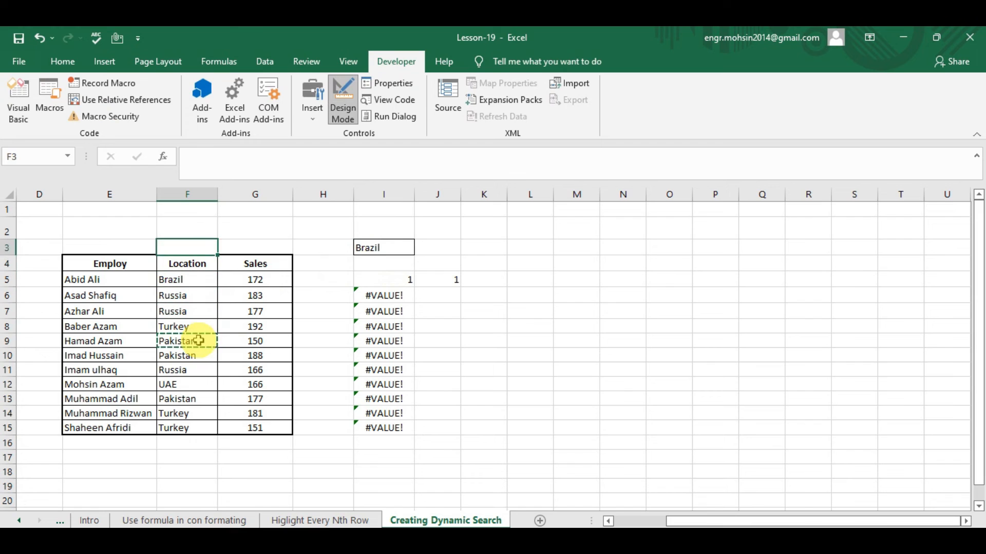
pyautogui.press('Right')
pyautogui.press('Right')
pyautogui.press('Right')
pyautogui.press('Down')
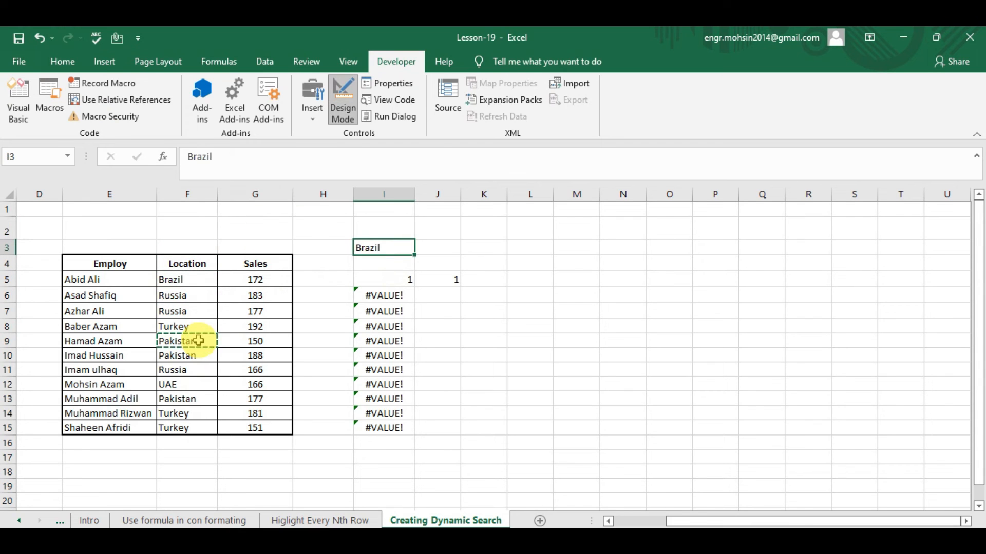
pyautogui.hotkey('ctrl', 'v')
# Step: Go through the SEARCH results in column I and compare them with the table's Location entries
pyautogui.press('Down')
pyautogui.press('Down')
pyautogui.press('Down')
pyautogui.press('Down')
pyautogui.press('Down')
pyautogui.press('Down')
pyautogui.press('Down')
pyautogui.press('Down')
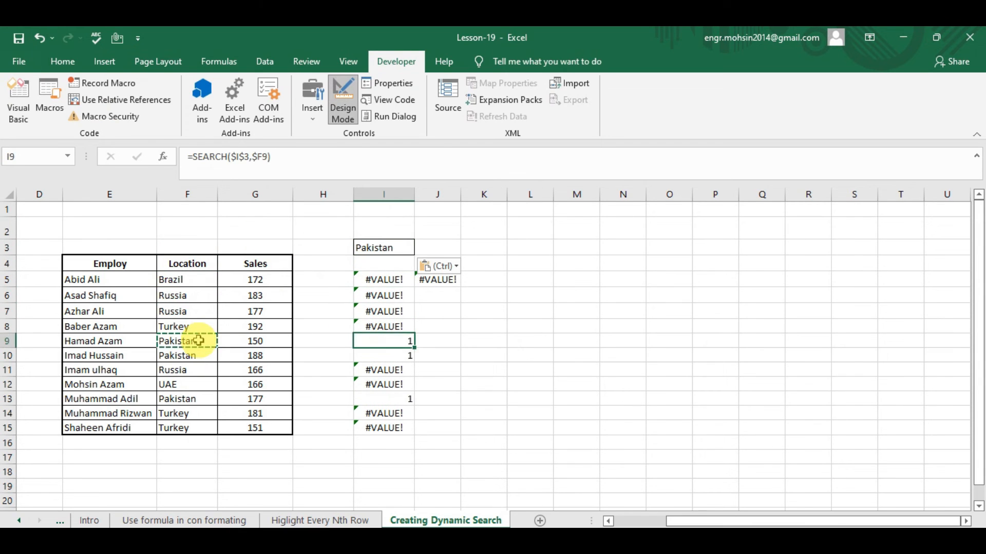
pyautogui.press('Up')
pyautogui.press('Up')
pyautogui.press('Down')
pyautogui.press('Down')
pyautogui.press('Down')
pyautogui.press('Down')
pyautogui.press('Down')
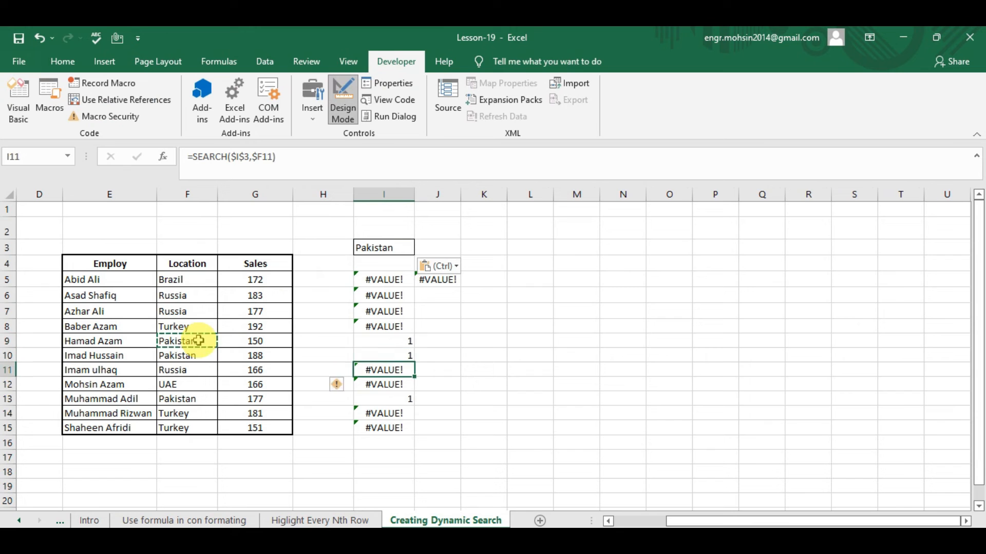
pyautogui.press('Up')
pyautogui.press('Up')
pyautogui.press('Up')
pyautogui.press('Up')
pyautogui.press('Up')
pyautogui.press('Up')
pyautogui.press('Up')
pyautogui.press('Up')
pyautogui.press('Up')
pyautogui.press('Up')
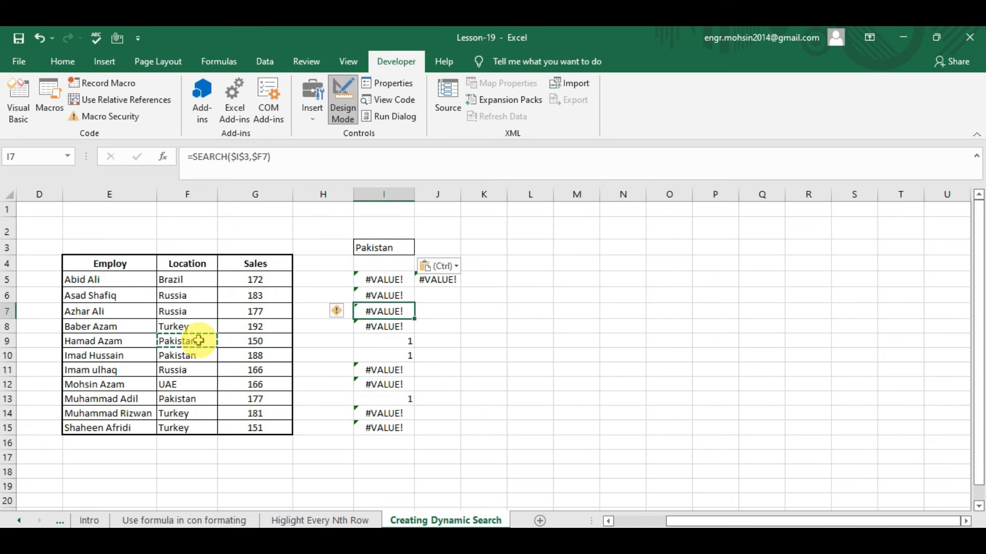
# Step: Review the Step 02 ISNUMBER formula written in the instruction notes in C5
pyautogui.press('Left')
pyautogui.press('Left')
pyautogui.press('Left')
pyautogui.press('Left')
pyautogui.press('Left')
pyautogui.press('Left')
pyautogui.press('Left')
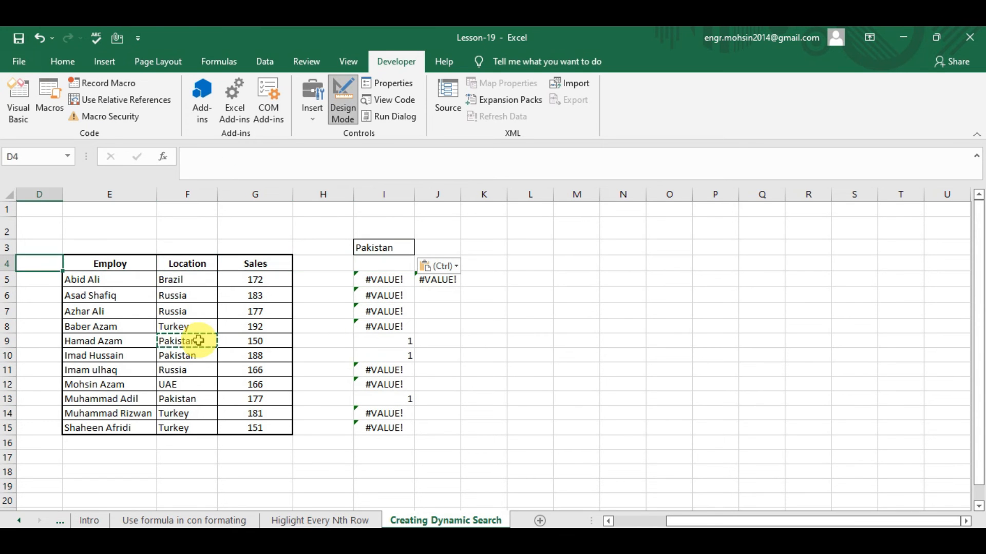
pyautogui.press('Down')
pyautogui.press('Right')
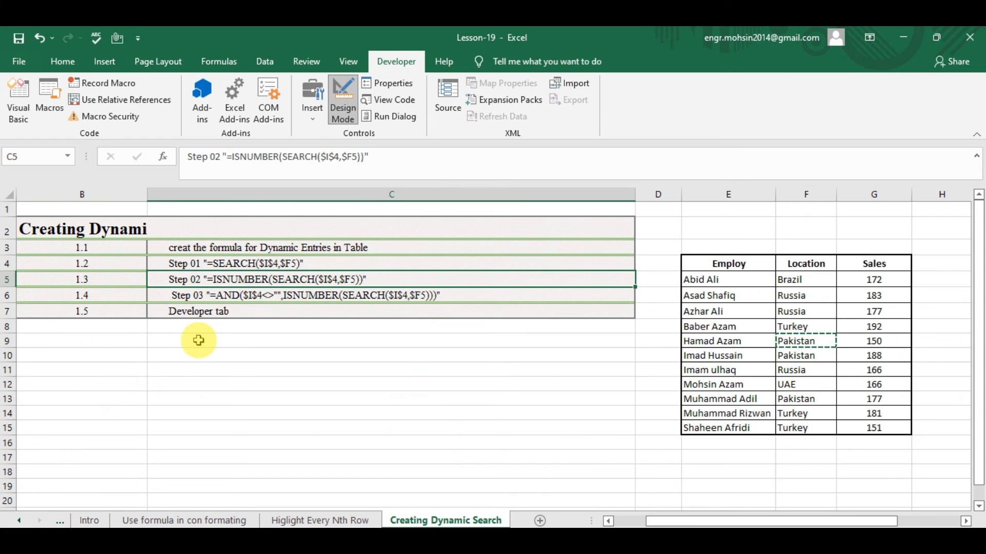
# Step: Wrap the SEARCH formula in I5 in ISNUMBER, making it =ISNUMBER(SEARCH($I$3,$F5))
pyautogui.press('Right')
pyautogui.press('Right')
pyautogui.press('Right')
pyautogui.press('Right')
pyautogui.press('Right')
pyautogui.press('Right')
pyautogui.press('Right')
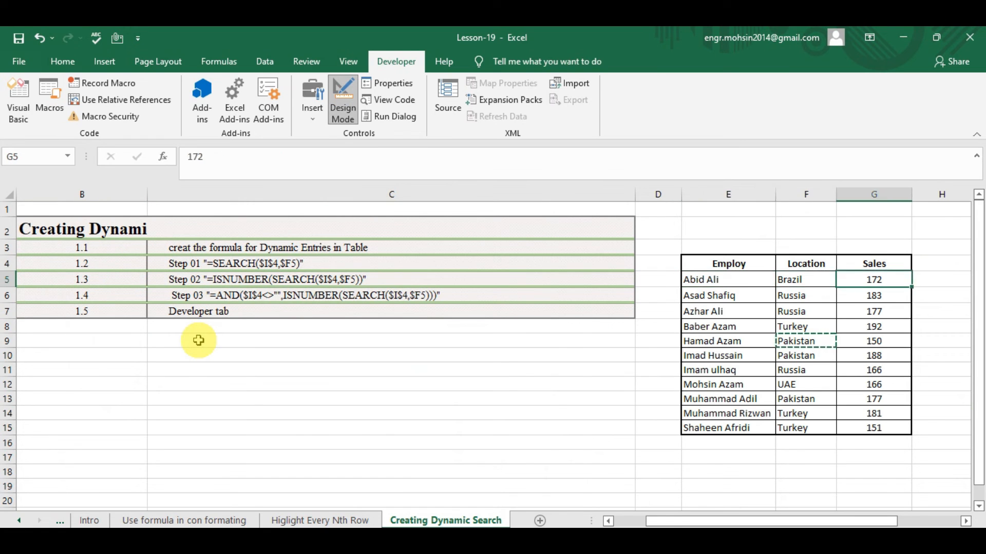
pyautogui.hotkey('ctrl', 'v')
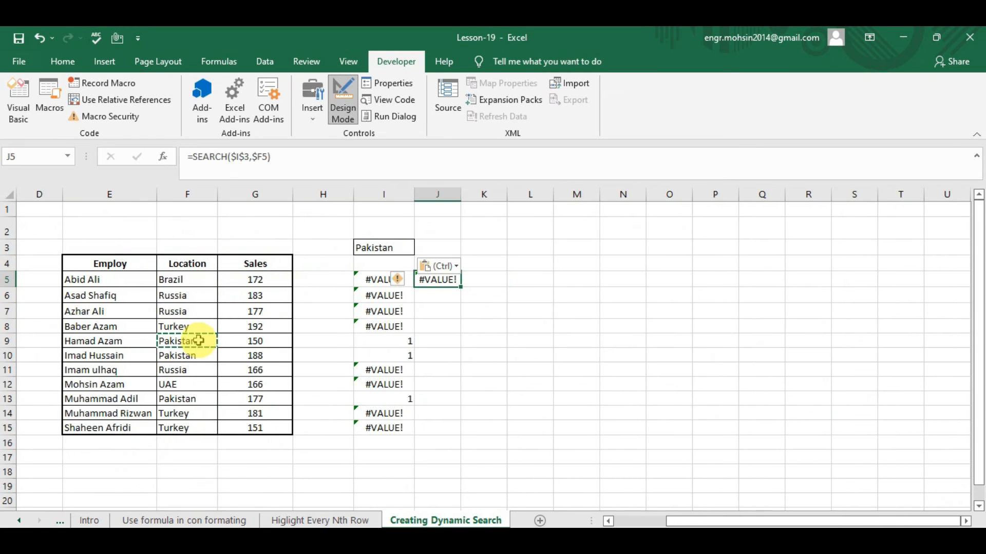
pyautogui.press('Left')
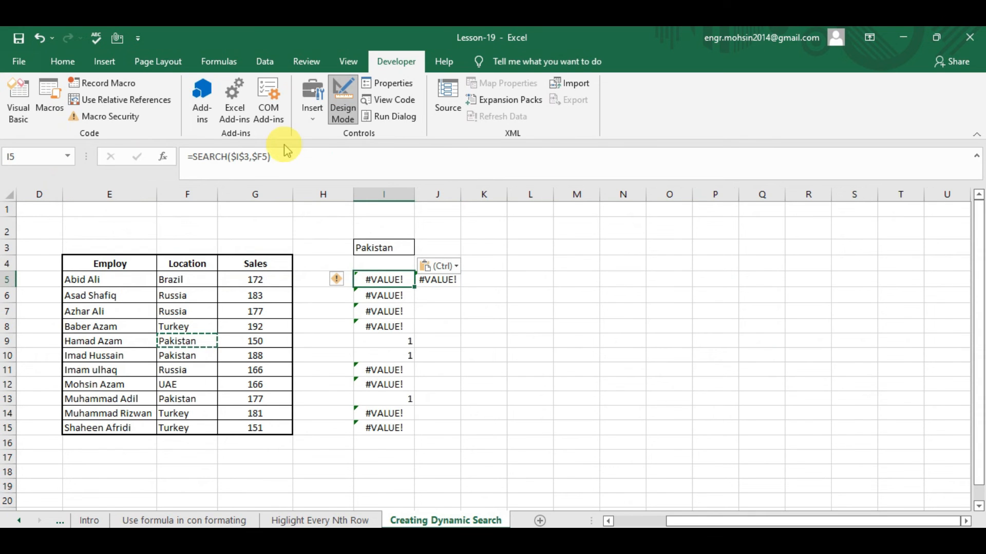
pyautogui.click(198, 158)
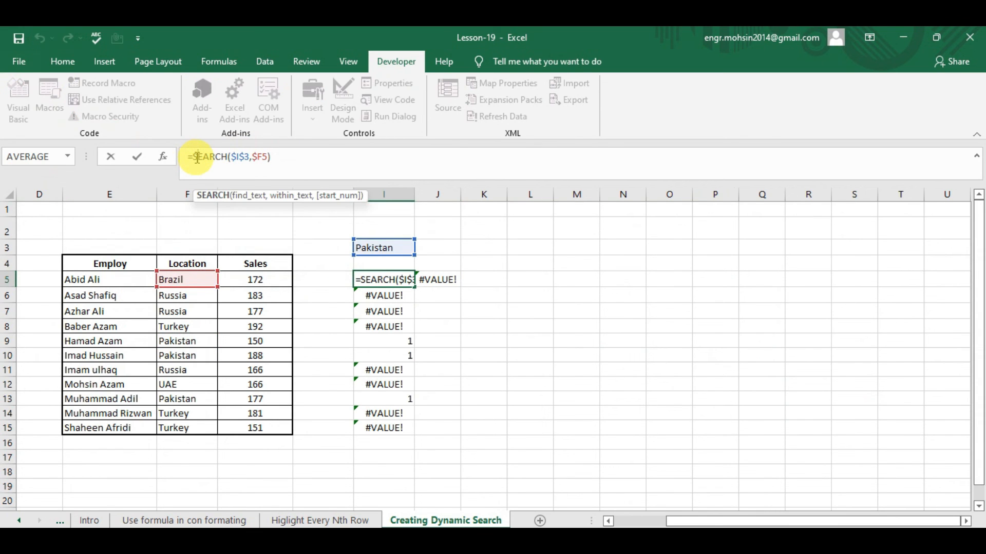
pyautogui.write('is')
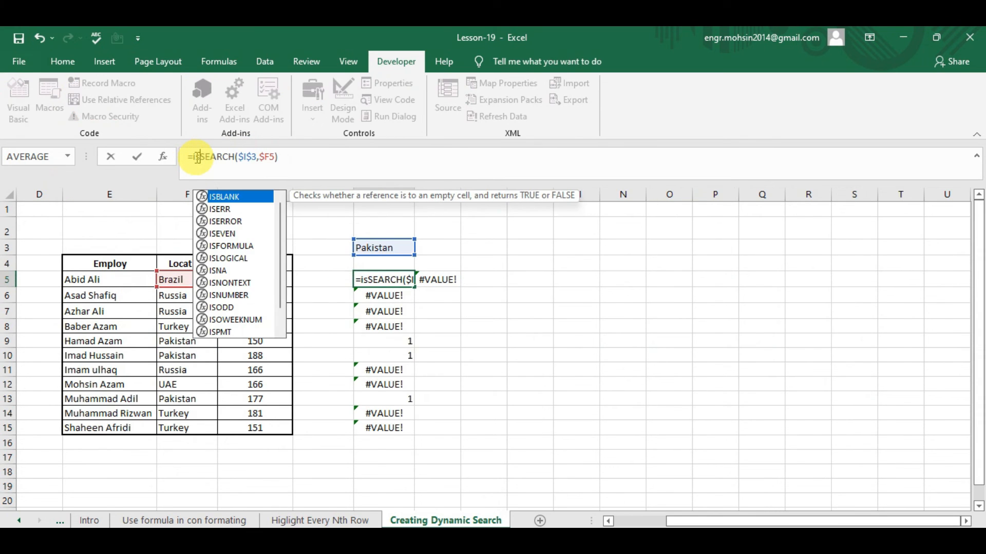
pyautogui.write('num')
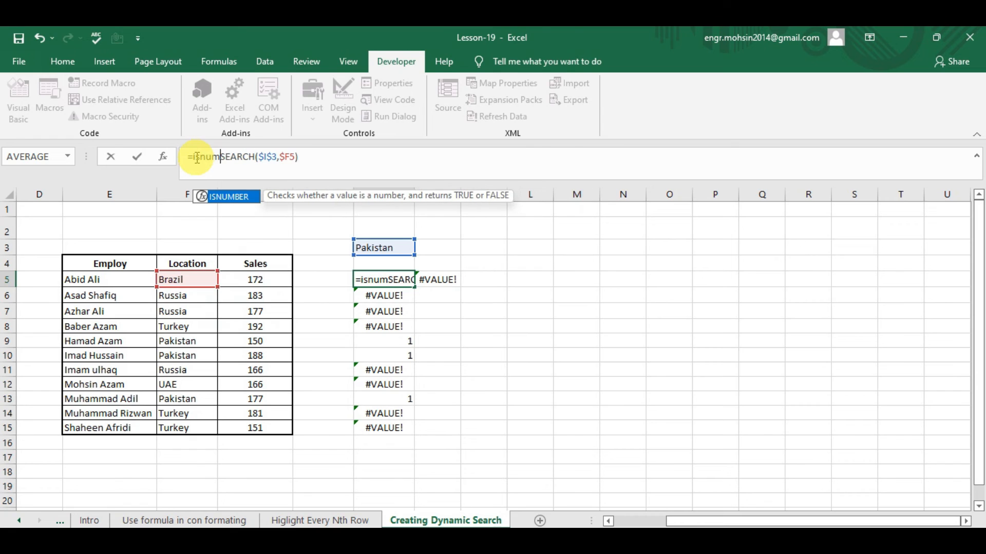
pyautogui.press('Tab')
pyautogui.press('Right')
pyautogui.press('End')
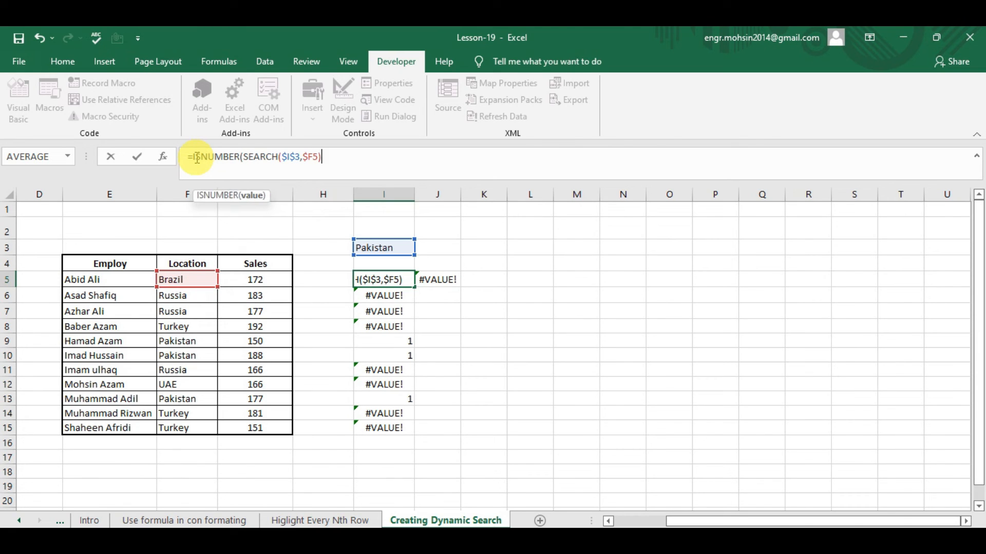
pyautogui.write(')')
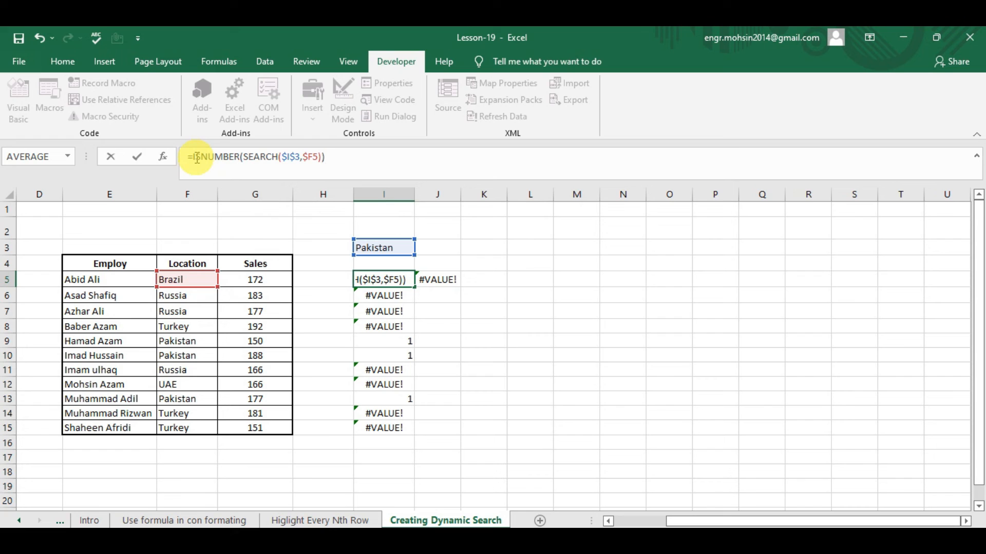
pyautogui.hotkey('ctrl', 'Return')
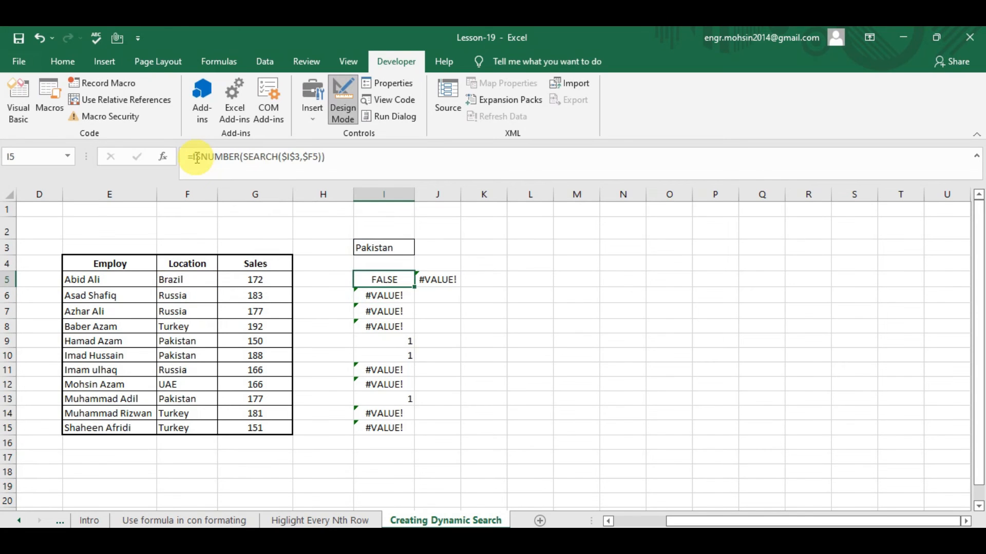
# Step: Copy the ISNUMBER formula from I5 into the adjacent cell J5
pyautogui.press('Right')
pyautogui.hotkey('ctrl', 'v')
pyautogui.press('Down')
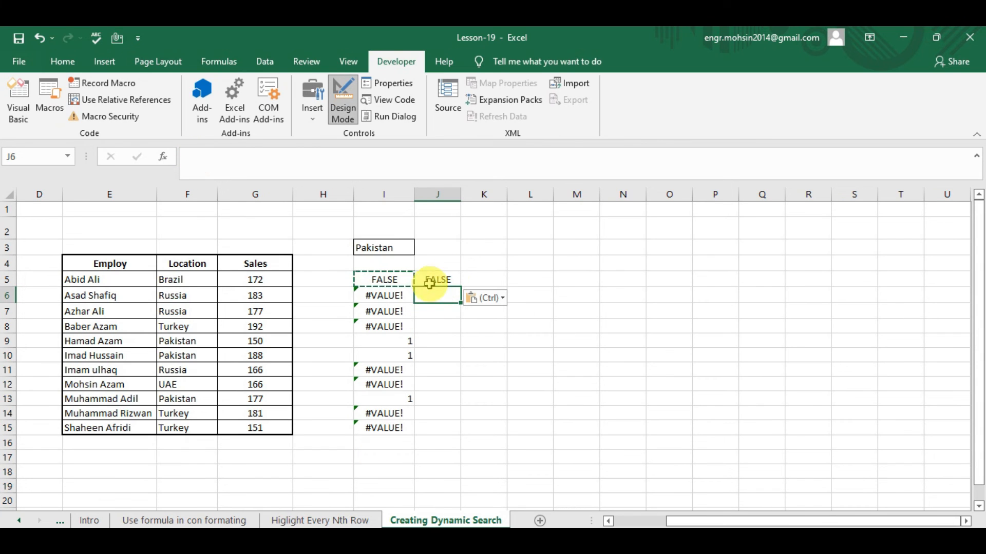
# Step: Paste the copied ISNUMBER formula over the SEARCH formulas in I6:I15
pyautogui.click(399, 296)
pyautogui.hotkey('shift', 'Down')
pyautogui.hotkey('shift', 'Down')
pyautogui.hotkey('shift', 'Down')
pyautogui.hotkey('shift', 'Down')
pyautogui.hotkey('shift', 'Down')
pyautogui.hotkey('shift', 'Down')
pyautogui.hotkey('shift', 'Down')
pyautogui.hotkey('shift', 'Down')
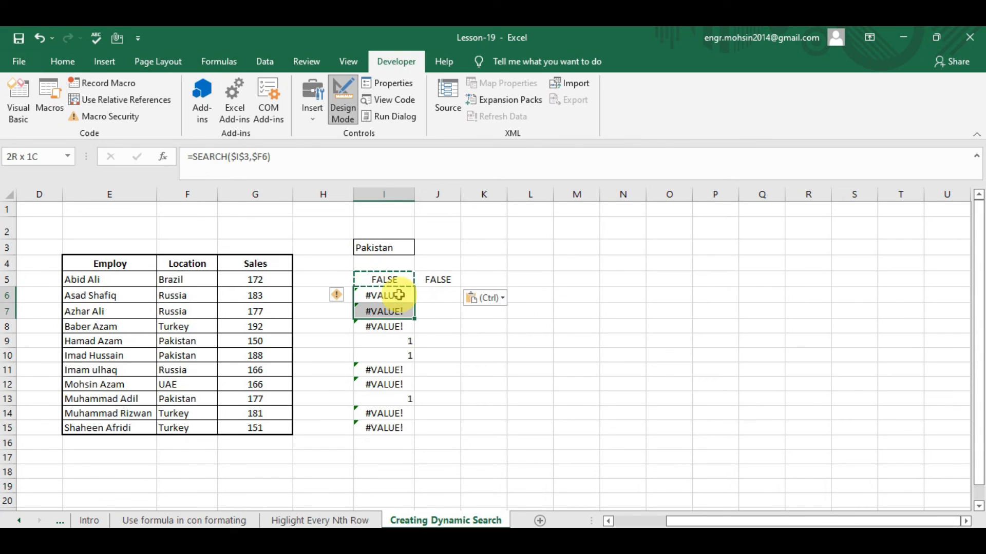
pyautogui.hotkey('shift', 'Down')
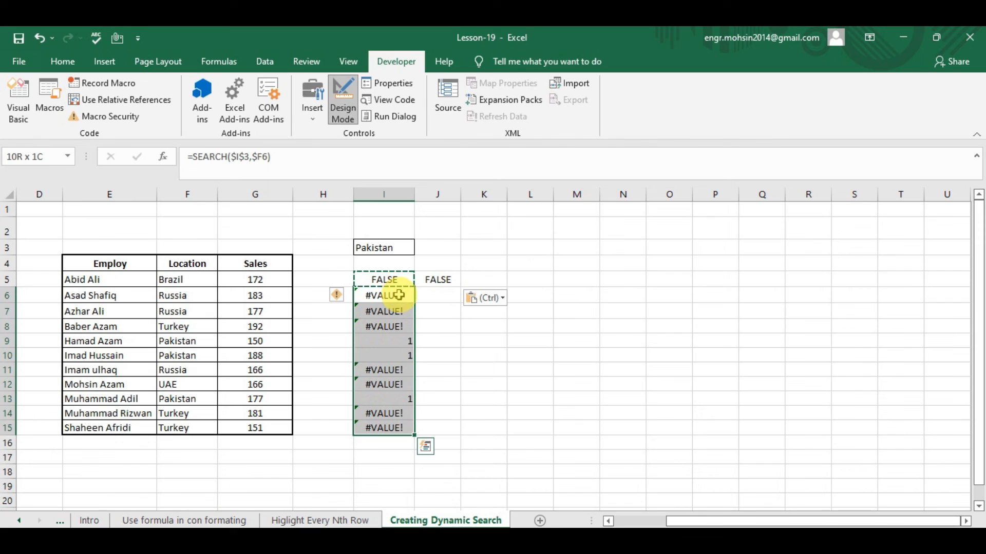
pyautogui.hotkey('ctrl', 'v')
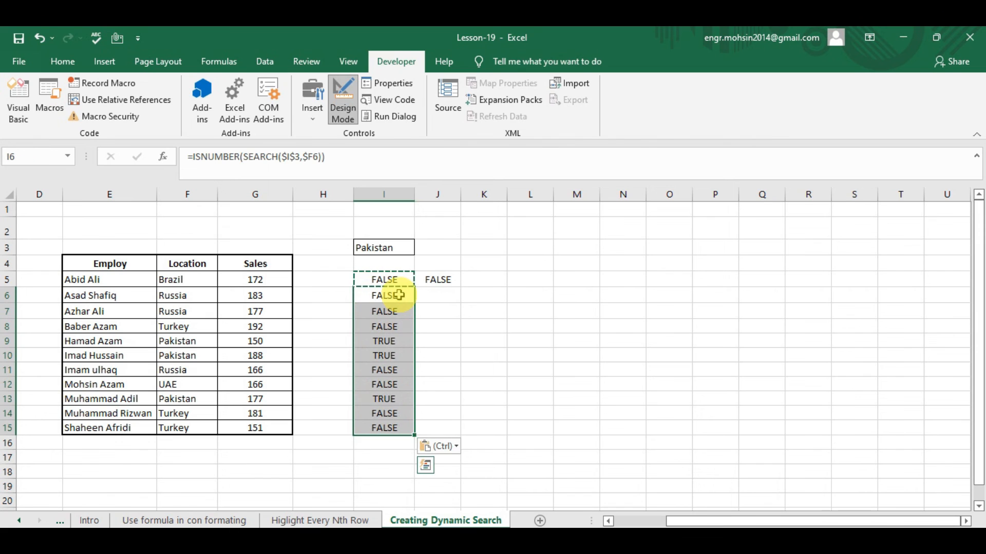
# Step: Check the pasted formula in I9 and copy the full formula text from I5 without changing the cell
pyautogui.click(396, 343)
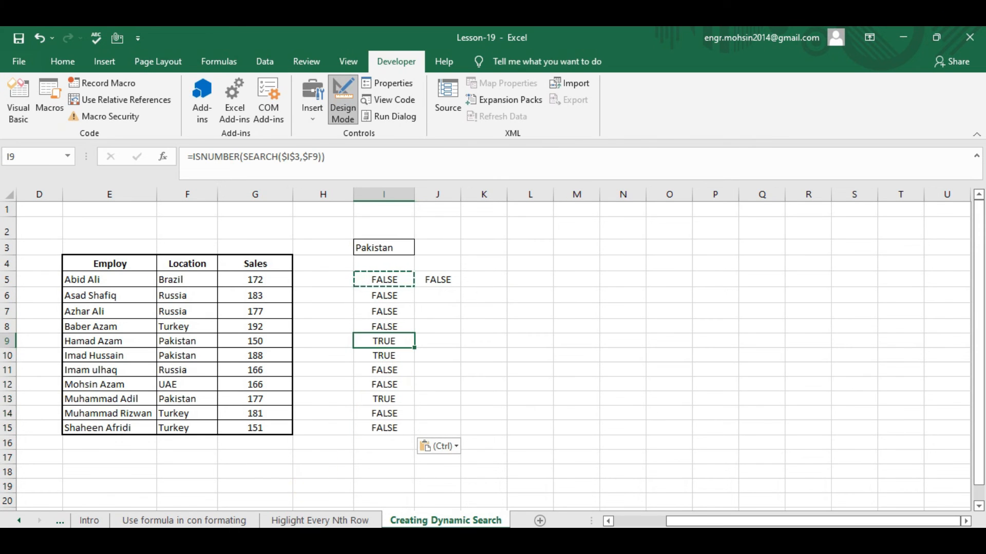
pyautogui.click(413, 280)
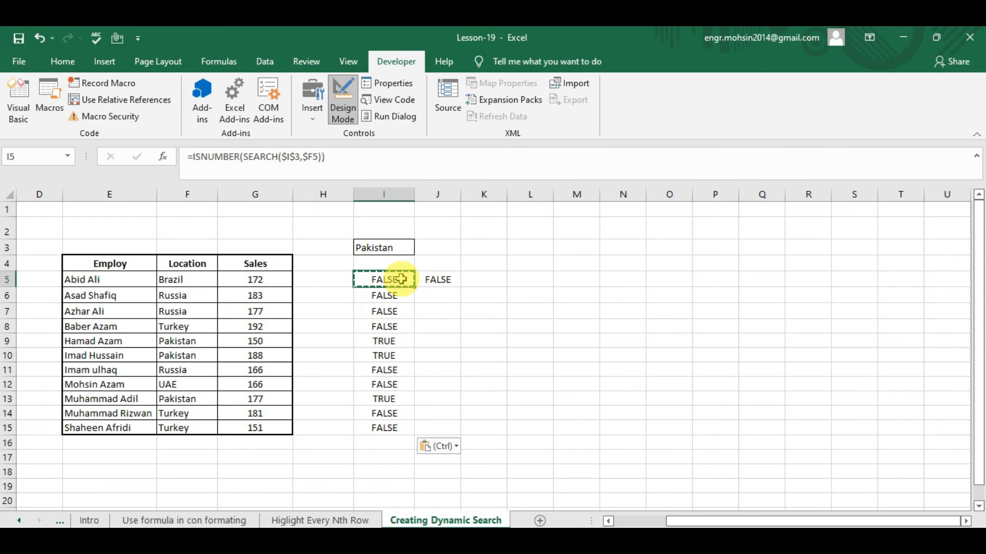
pyautogui.moveTo(346, 157); pyautogui.dragTo(162, 159)
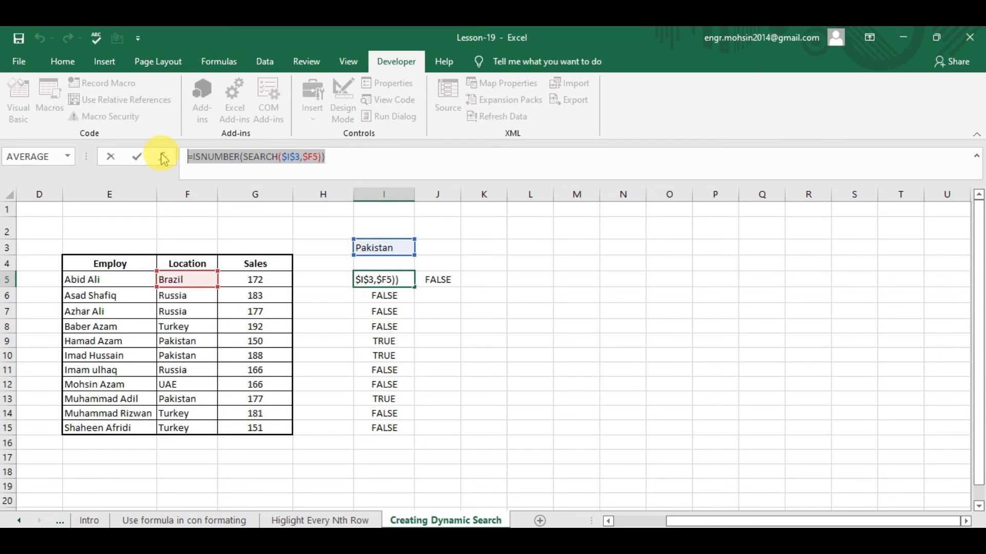
pyautogui.press('Escape')
# Step: Start a new conditional formatting rule for E5:G15 that uses a formula to determine which cells to format
pyautogui.click(147, 279)
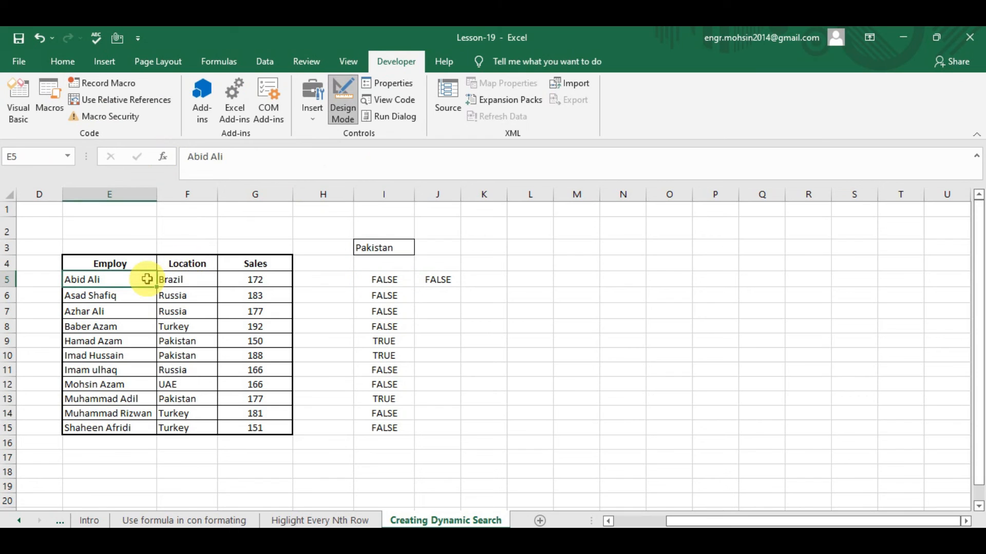
pyautogui.hotkey('shift', 'Right')
pyautogui.hotkey('shift', 'Right')
pyautogui.hotkey('shift', 'Down')
pyautogui.hotkey('shift', 'Down')
pyautogui.hotkey('shift', 'Down')
pyautogui.hotkey('shift', 'Down')
pyautogui.hotkey('shift', 'Down')
pyautogui.hotkey('shift', 'Down')
pyautogui.hotkey('shift', 'Down')
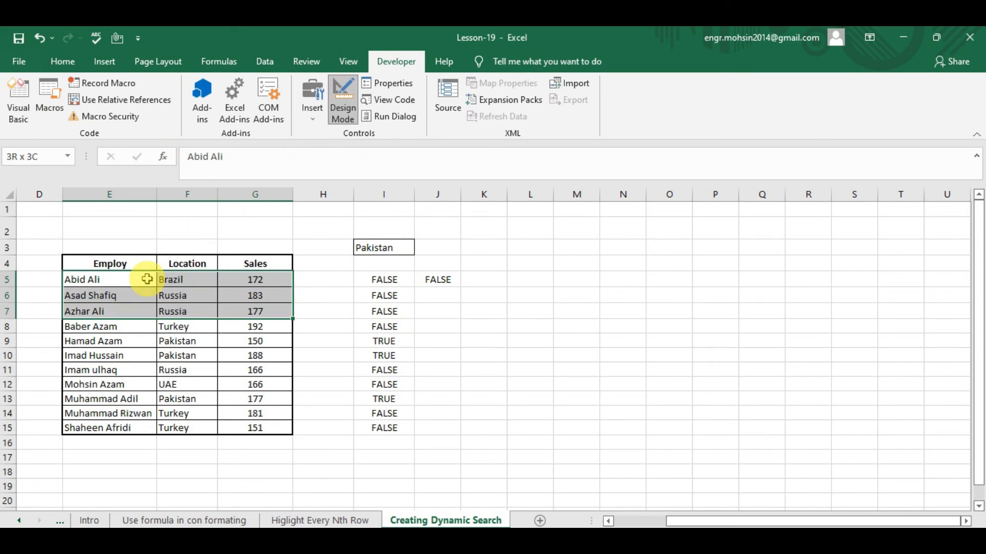
pyautogui.hotkey('shift', 'Down')
pyautogui.hotkey('shift', 'Down')
pyautogui.hotkey('shift', 'Down')
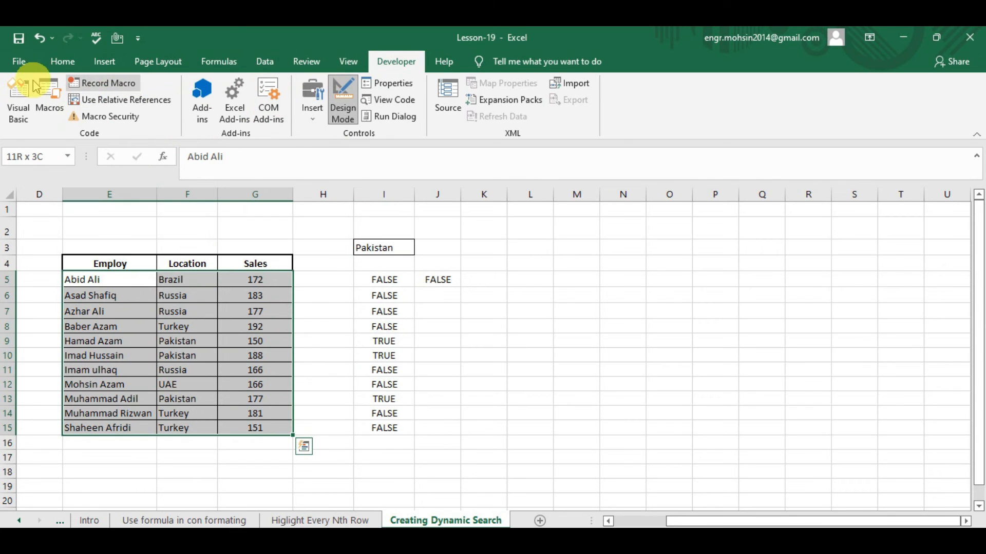
pyautogui.click(21, 62)
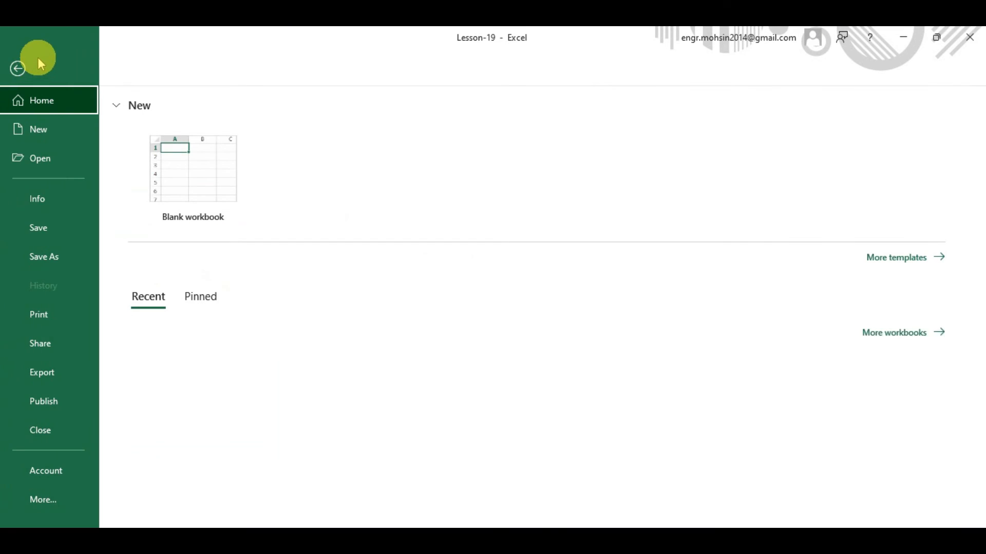
pyautogui.click(15, 66)
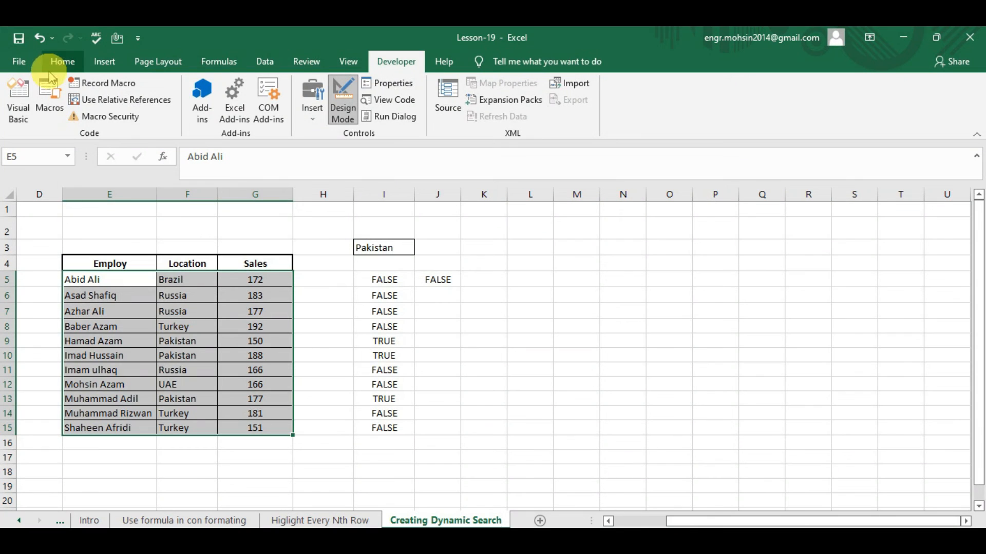
pyautogui.click(63, 61)
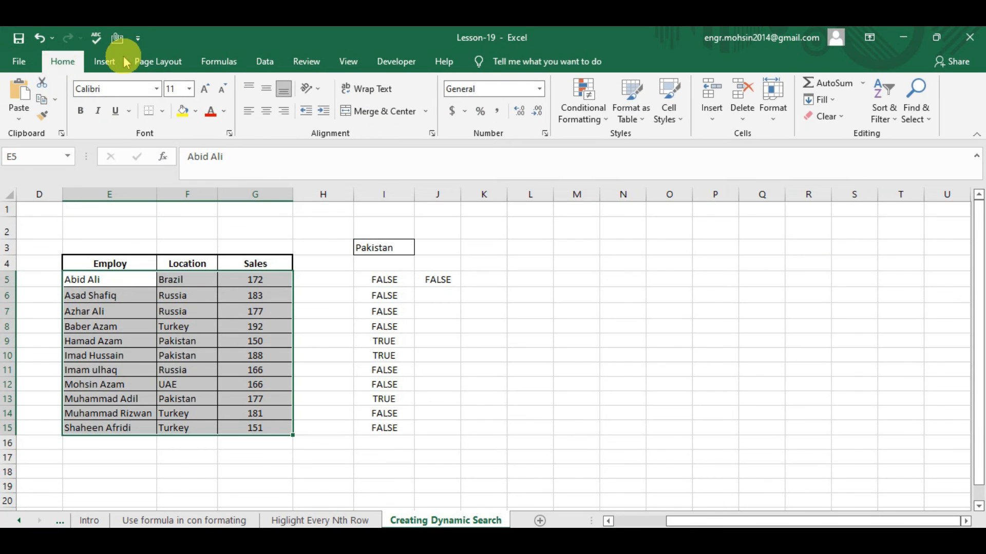
pyautogui.click(584, 98)
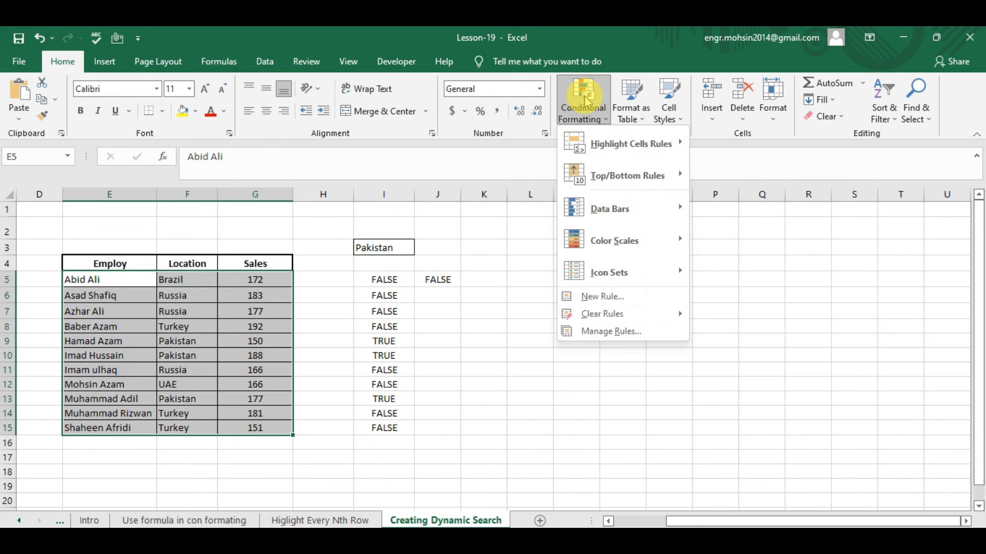
pyautogui.click(601, 302)
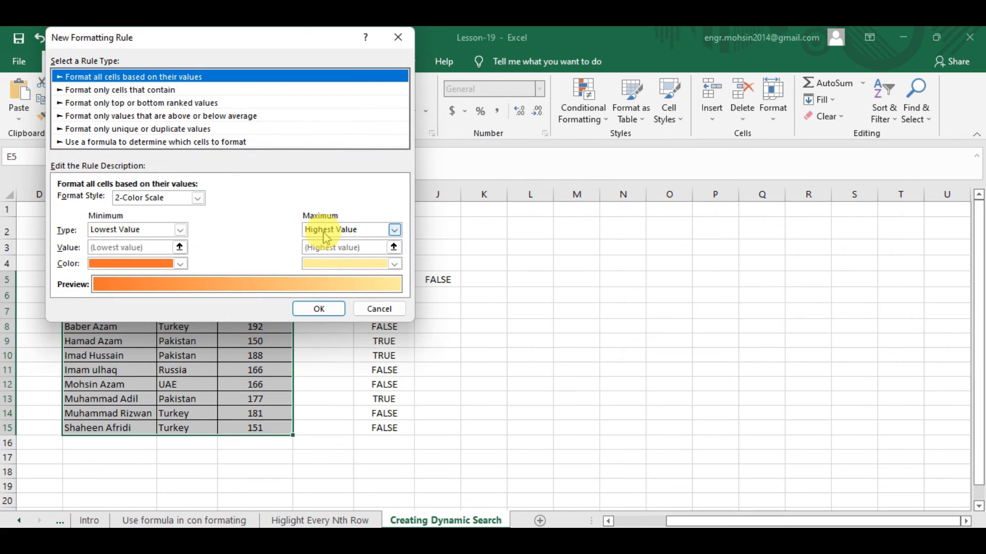
pyautogui.click(171, 144)
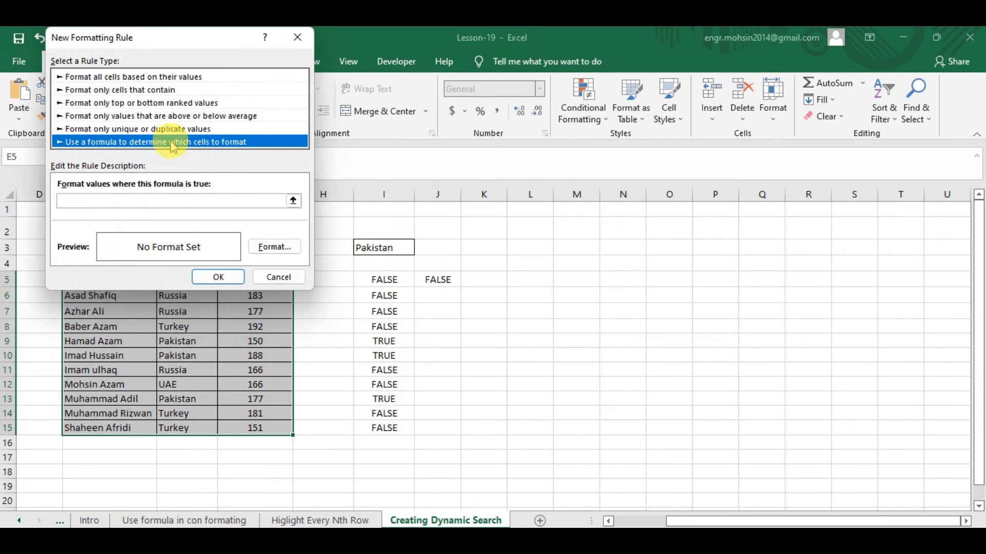
# Step: Enter =ISNUMBER(SEARCH($I$3,$F5)) as the rule's formula and apply it with a green fill
pyautogui.click(169, 199)
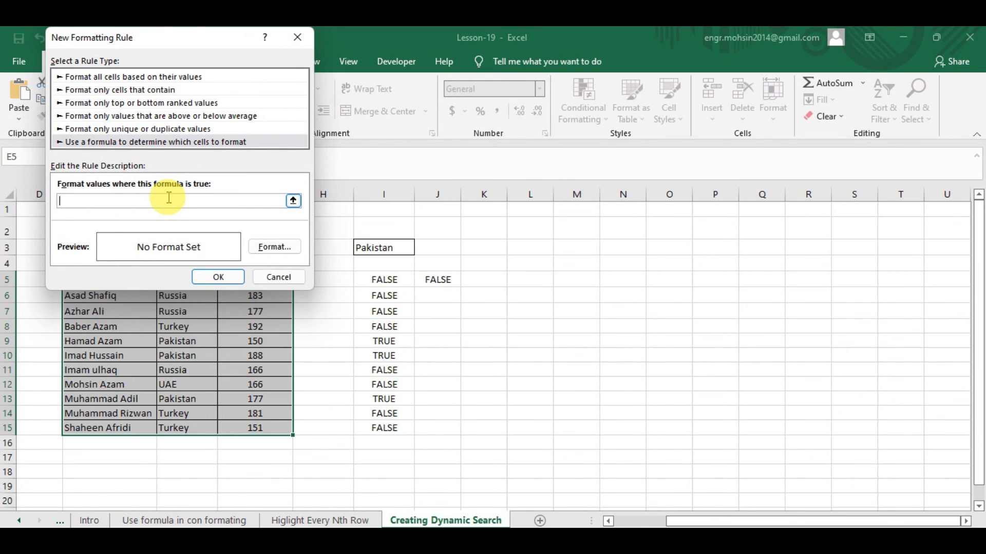
pyautogui.write('=ISNUMBER(SEARCH($I$3,$F5))')
pyautogui.click(270, 250)
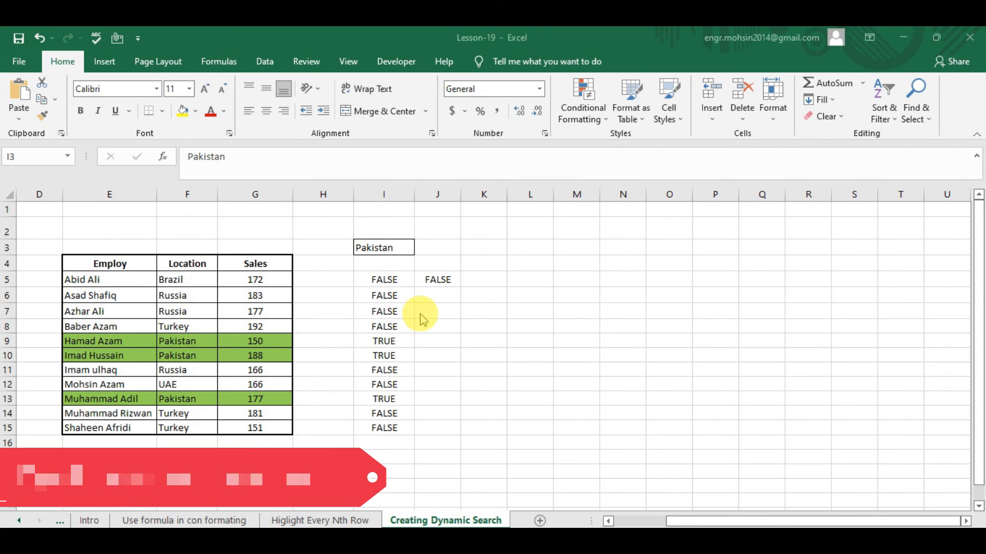
# Step: Test the highlighting rule by replacing the search text in I3 with russia
pyautogui.click(385, 245)
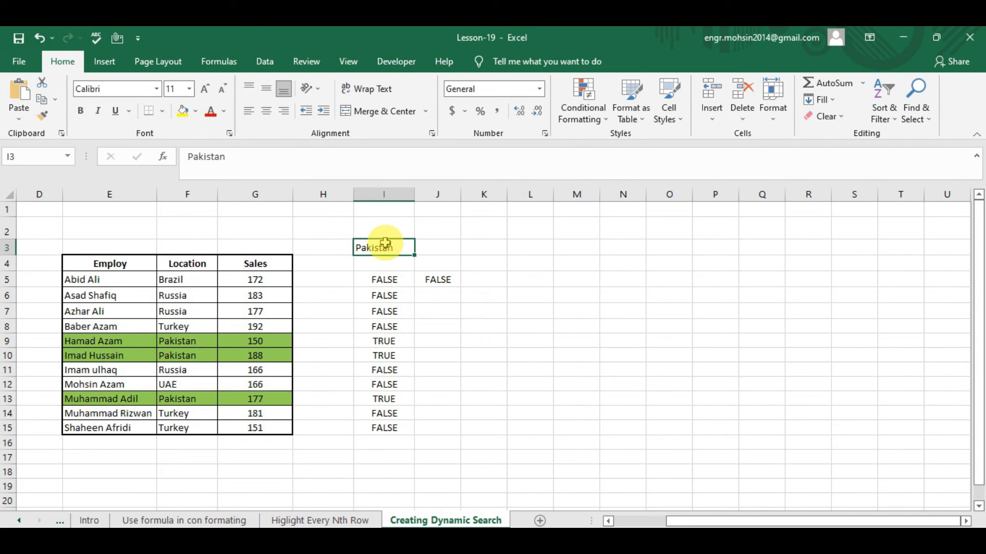
pyautogui.write('ru')
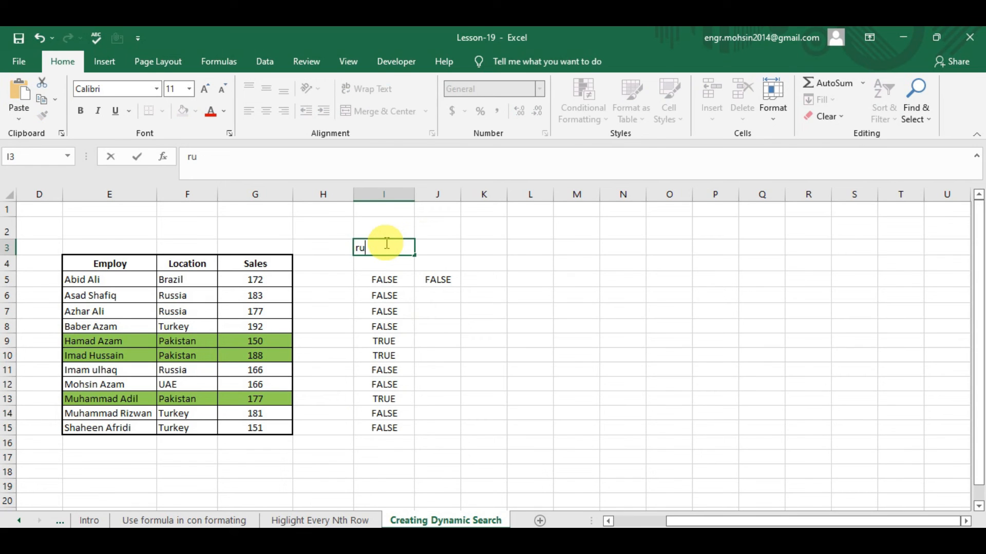
pyautogui.write('ssia')
pyautogui.press('Return')
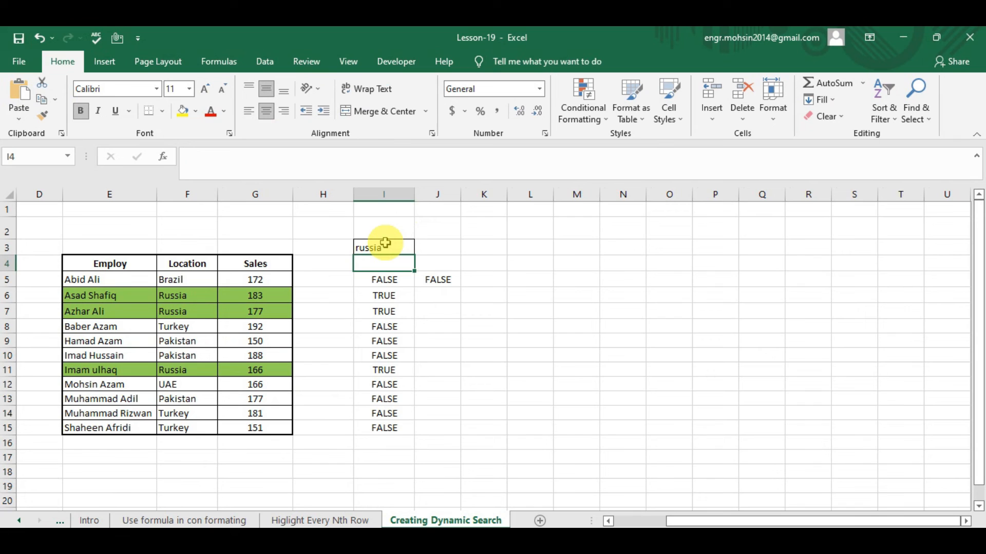
# Step: Test partial matching by changing the search text in I3 to ru
pyautogui.click(385, 243)
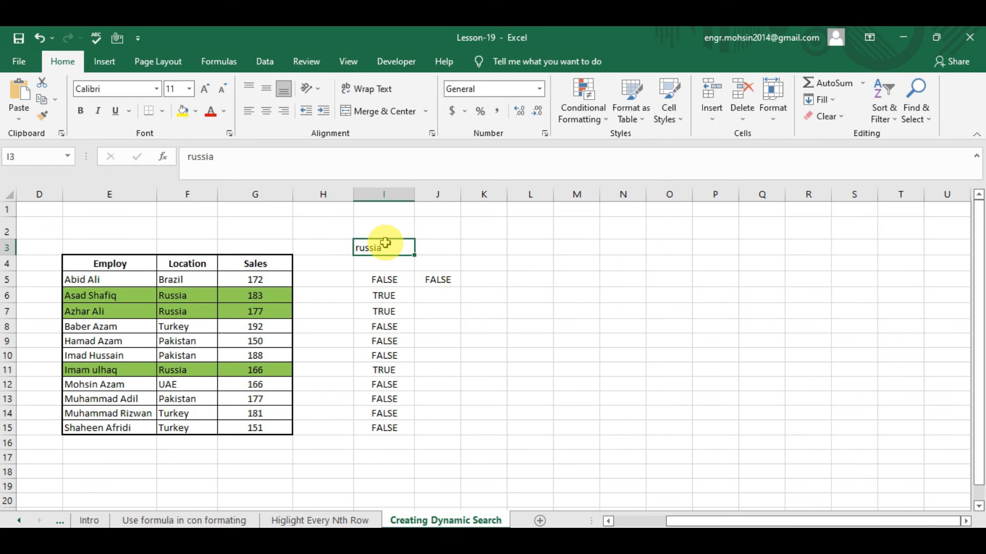
pyautogui.write('ru')
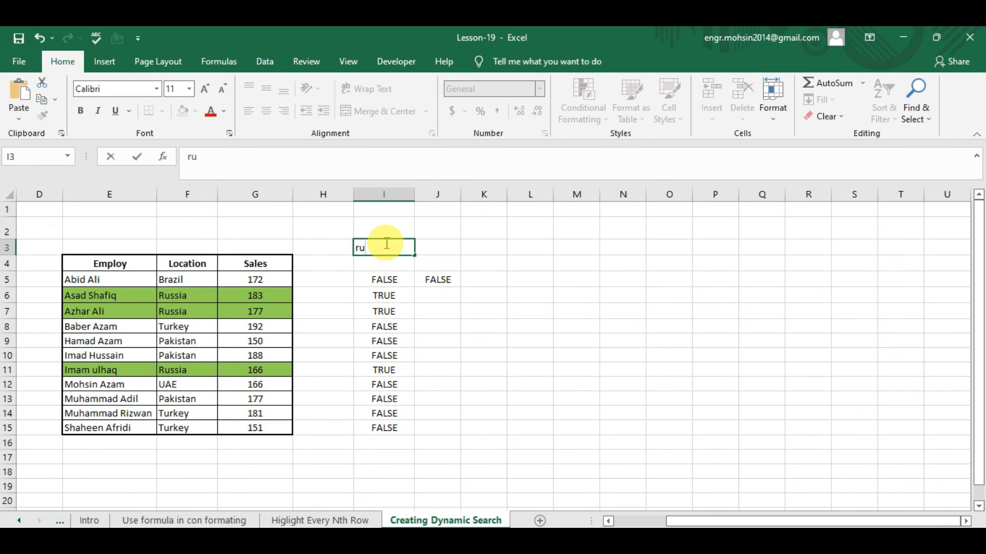
pyautogui.press('Return')
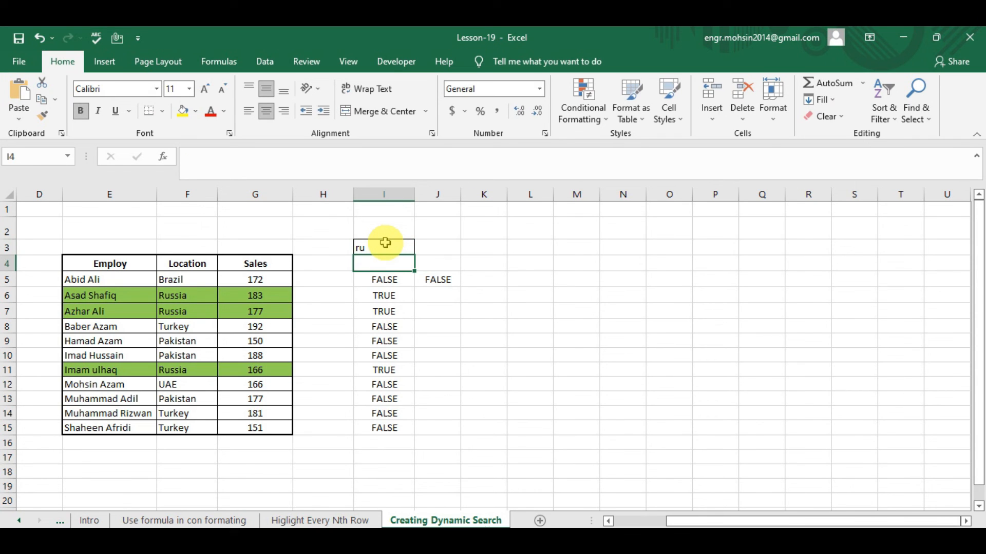
# Step: Insert an ActiveX text box control on empty cells beside the search results, spanning roughly K3 to L5
pyautogui.click(385, 243)
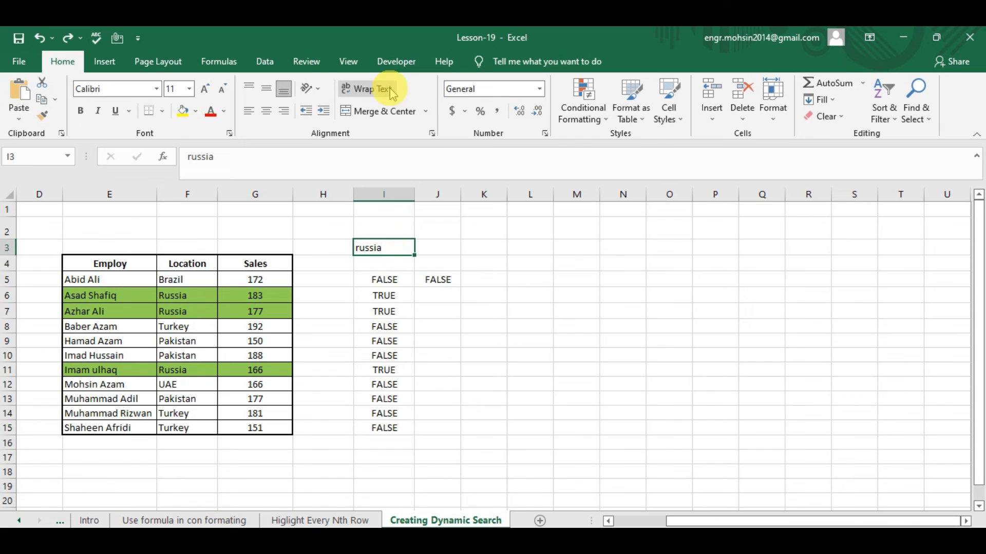
pyautogui.click(396, 63)
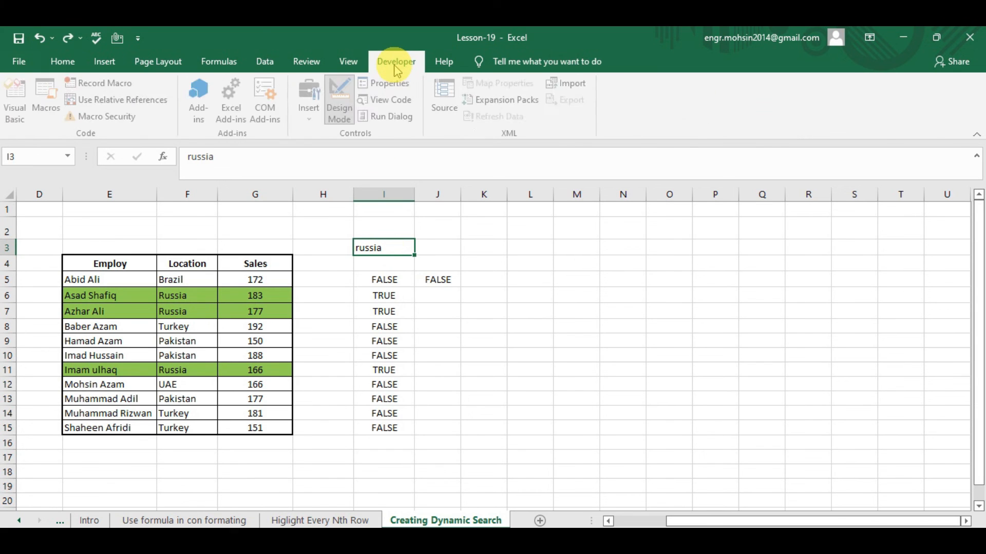
pyautogui.click(351, 100)
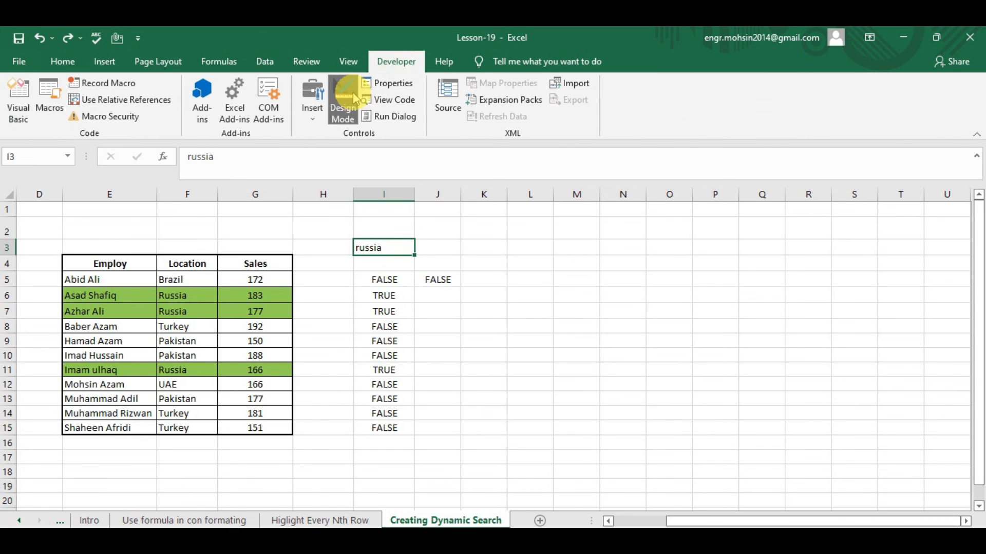
pyautogui.click(312, 101)
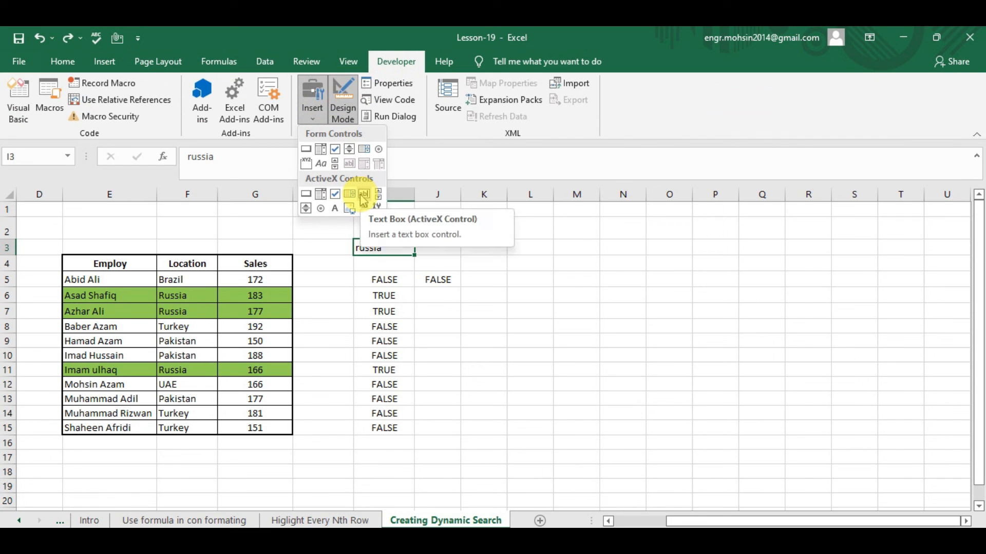
pyautogui.click(363, 196)
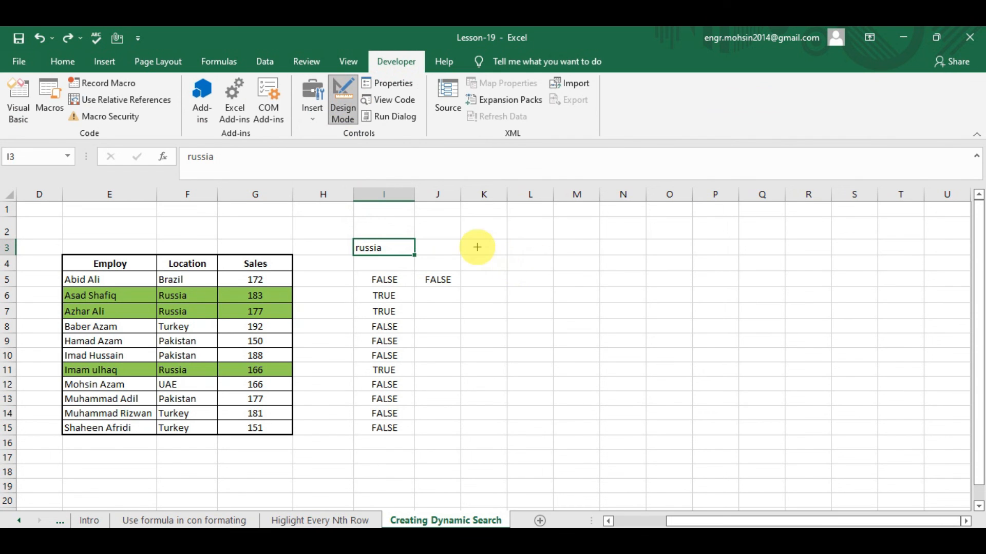
pyautogui.moveTo(466, 247); pyautogui.dragTo(524, 281)
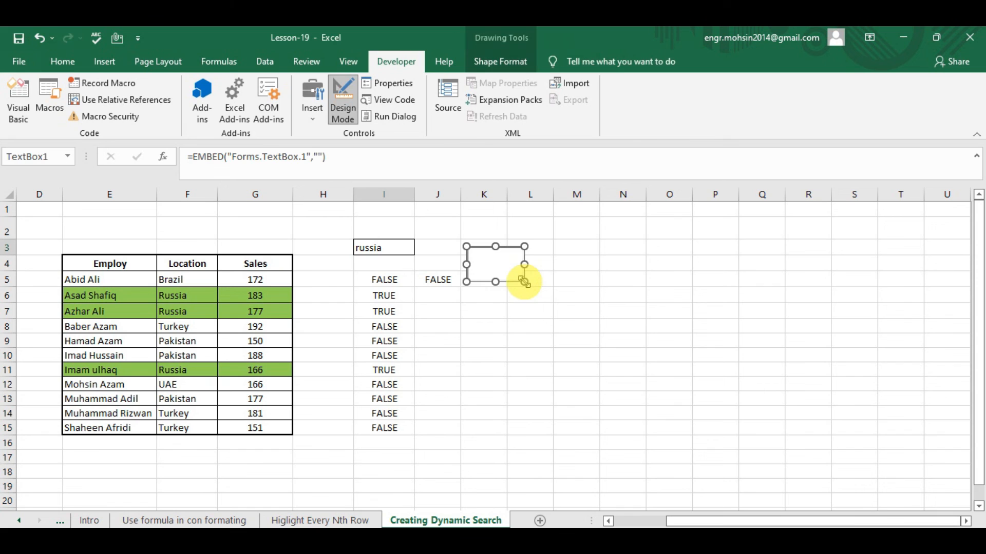
# Step: Link the text box to cell i3 through its LinkedCell property and close its properties
pyautogui.rightClick(493, 265)
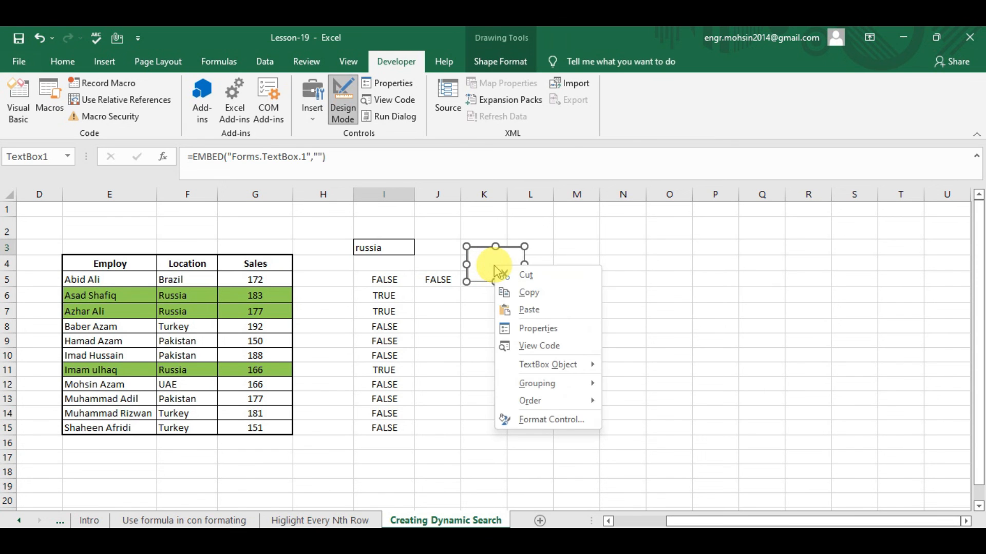
pyautogui.click(539, 330)
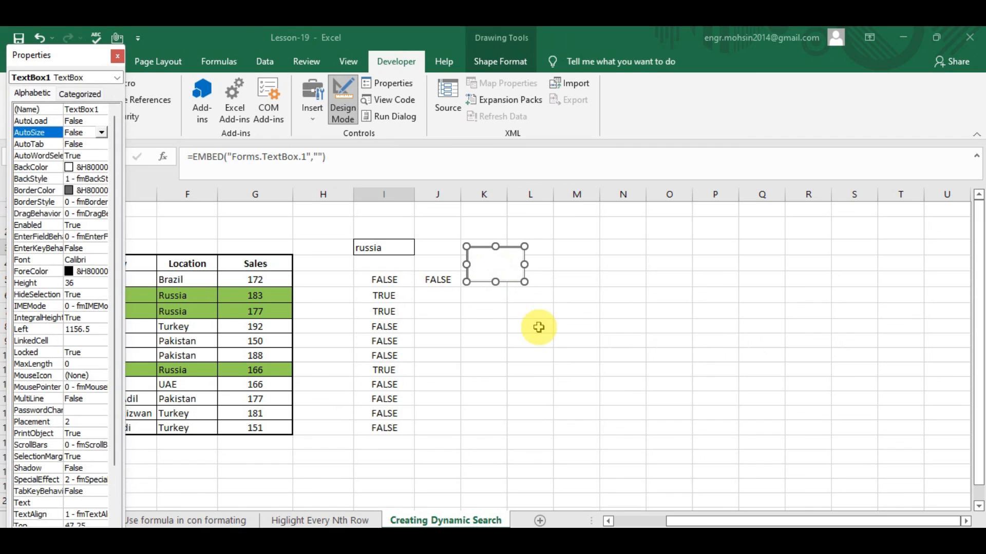
pyautogui.click(83, 340)
pyautogui.click(83, 341)
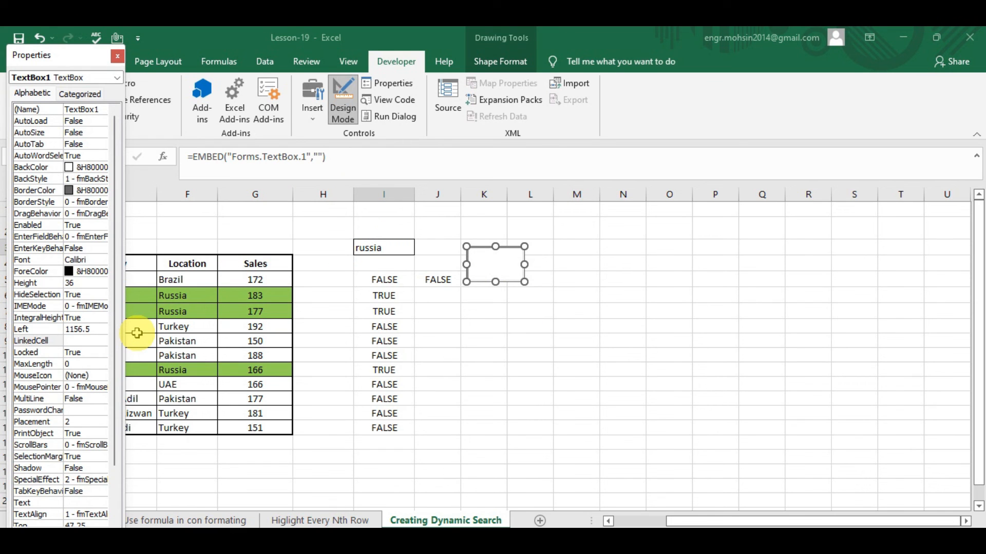
pyautogui.write('i3')
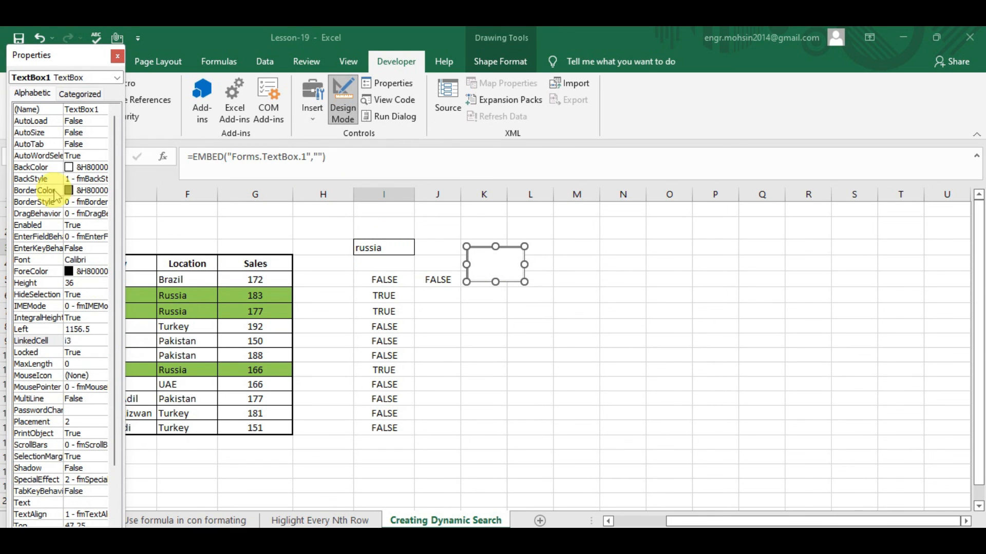
pyautogui.click(118, 56)
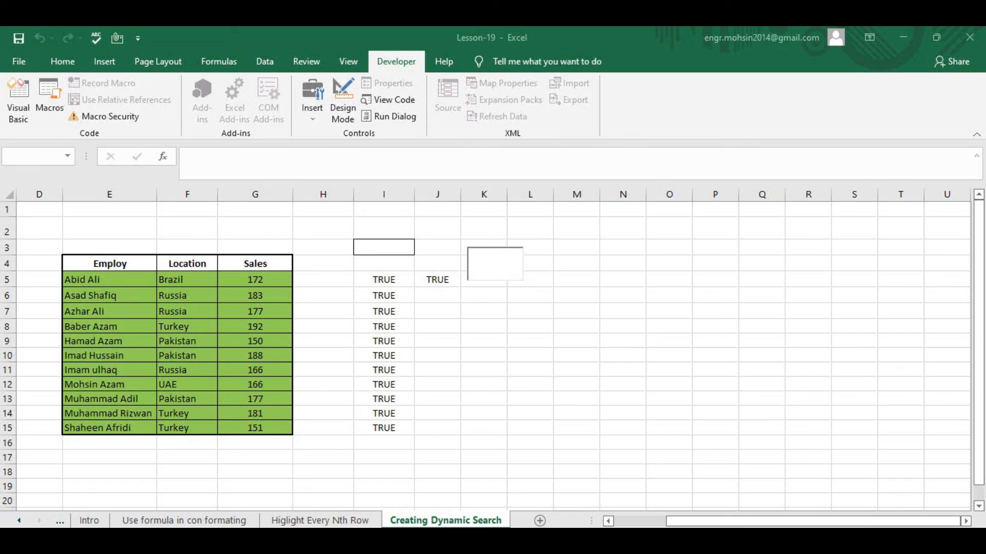
# Step: Test the linked text box by searching for tu and pak, clearing the search text at the end
pyautogui.click(470, 264)
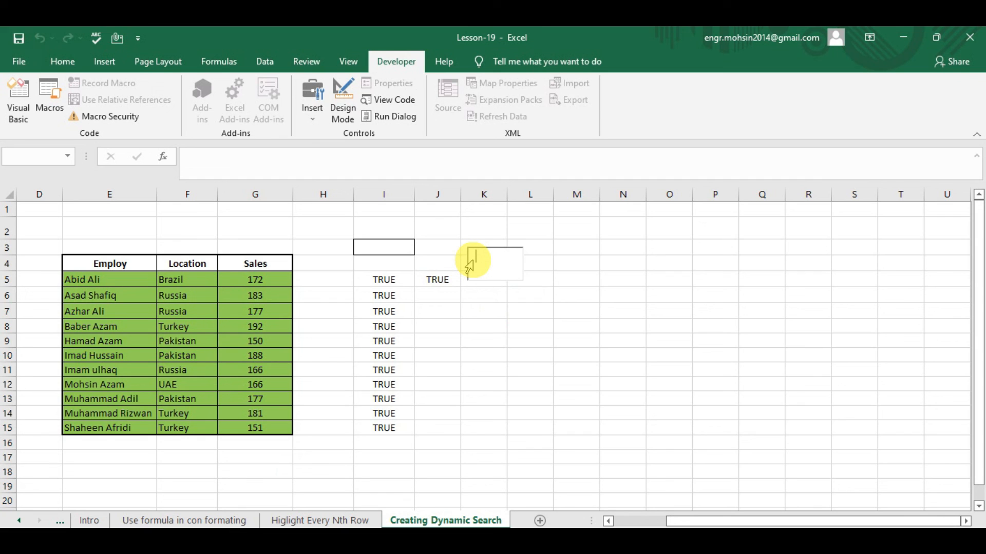
pyautogui.write('tu')
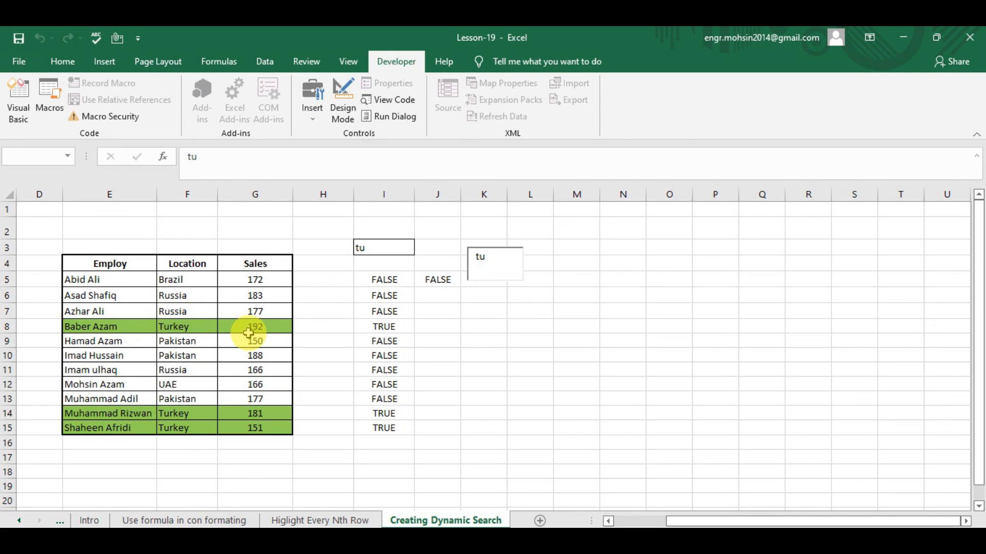
pyautogui.press('BackSpace')
pyautogui.press('BackSpace')
pyautogui.write('pak')
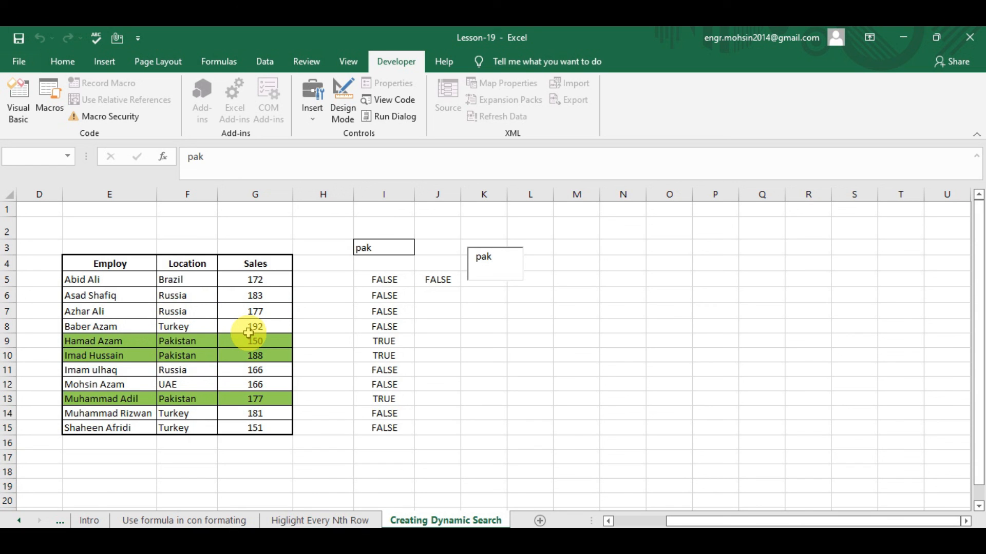
pyautogui.press('BackSpace')
pyautogui.press('BackSpace')
pyautogui.press('BackSpace')
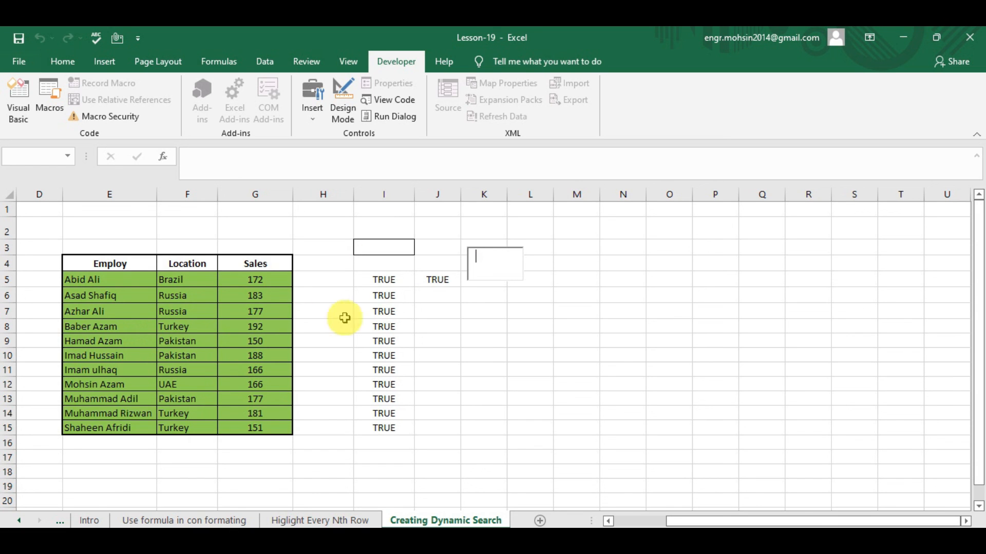
# Step: Move the text box over cell I3 in design mode, fit its size to cover the cell, and leave design mode
pyautogui.click(468, 250)
pyautogui.click(492, 263)
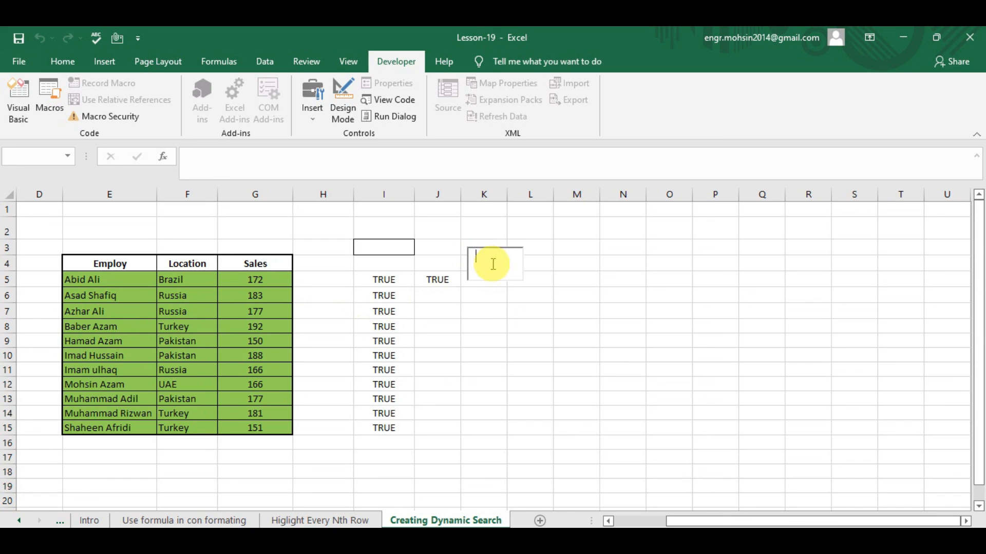
pyautogui.click(343, 102)
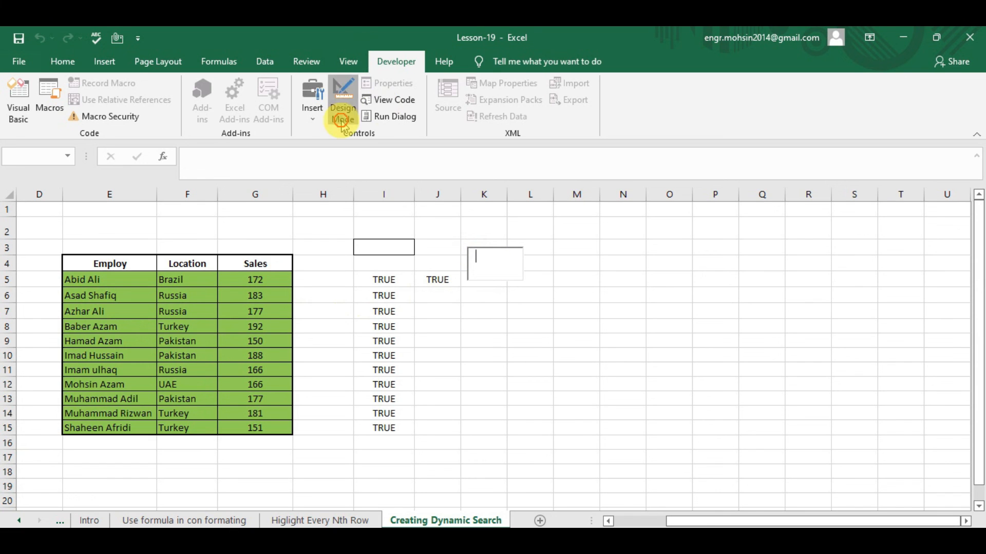
pyautogui.click(468, 256)
pyautogui.moveTo(468, 257)
pyautogui.mouseDown()
pyautogui.moveTo(355, 239)
pyautogui.moveTo(421, 249)
pyautogui.moveTo(387, 259)
pyautogui.mouseUp()
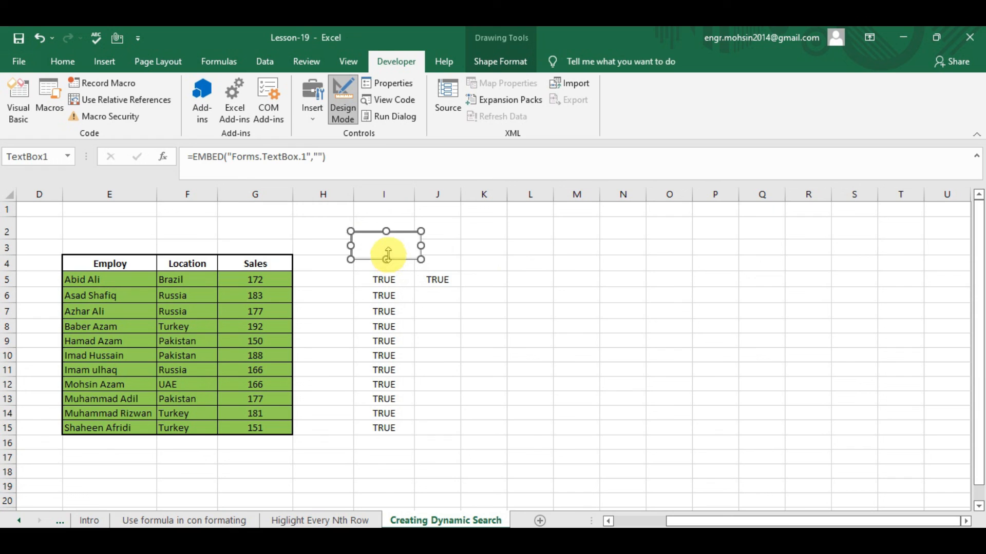
pyautogui.click(343, 103)
# Step: Test the repositioned search box with tur and clear the text again
pyautogui.click(370, 248)
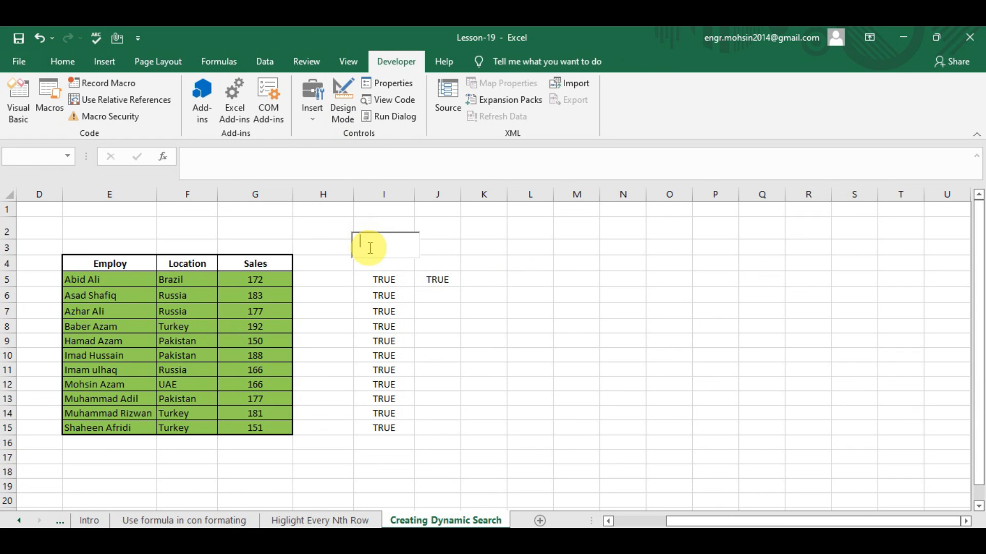
pyautogui.write('tur')
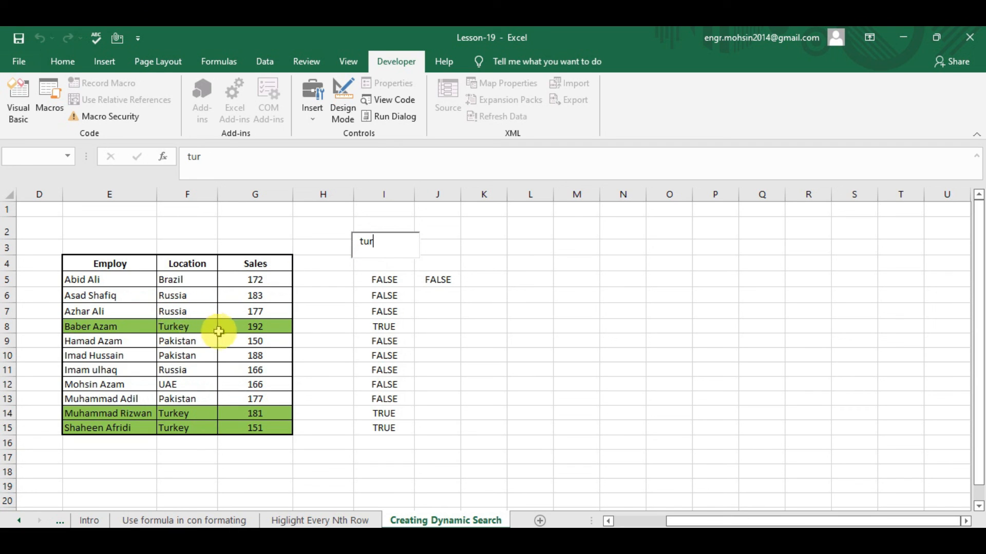
pyautogui.press('BackSpace')
pyautogui.press('BackSpace')
pyautogui.press('BackSpace')
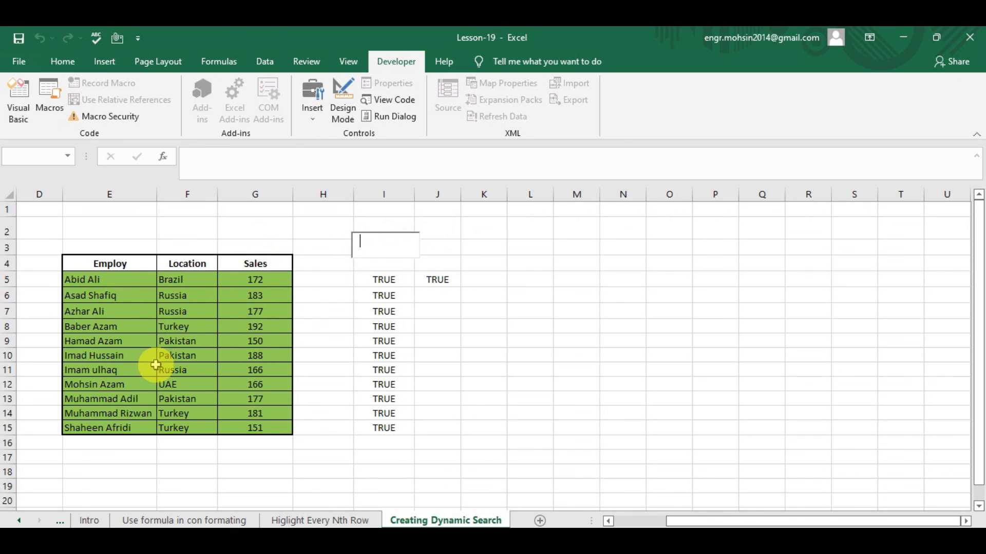
# Step: Wrap the ISNUMBER formula in I5 in an AND function with I3<>"" as its first condition
pyautogui.click(380, 280)
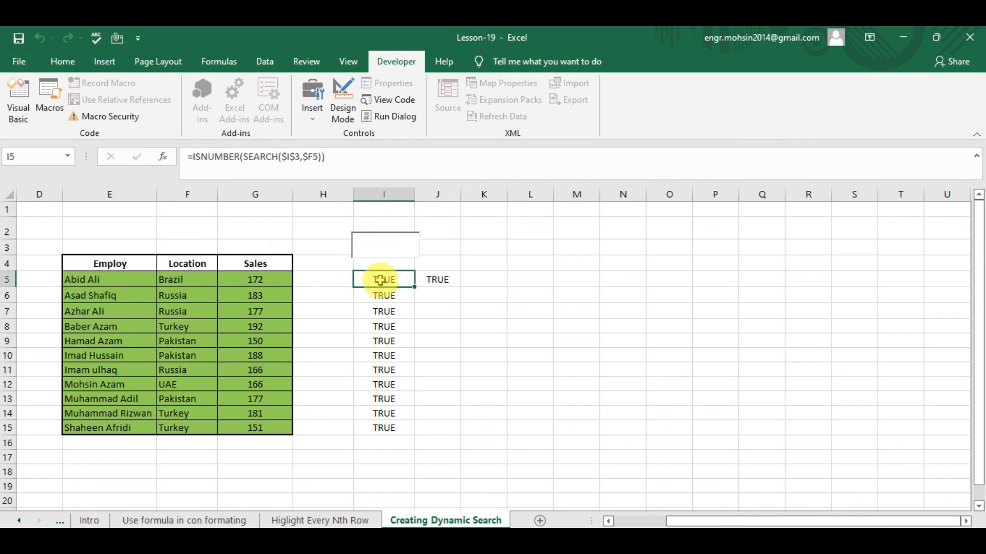
pyautogui.click(192, 156)
pyautogui.write('and')
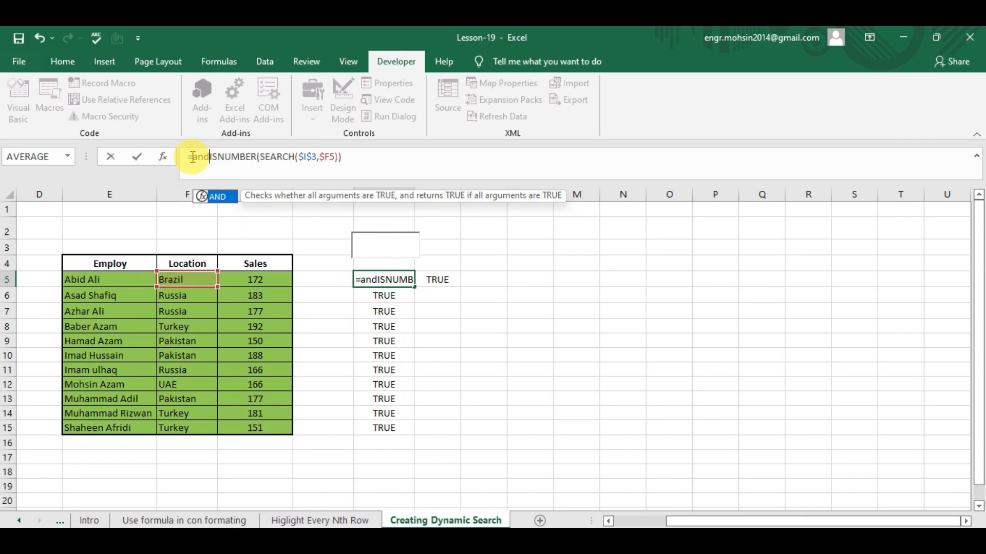
pyautogui.press('Tab')
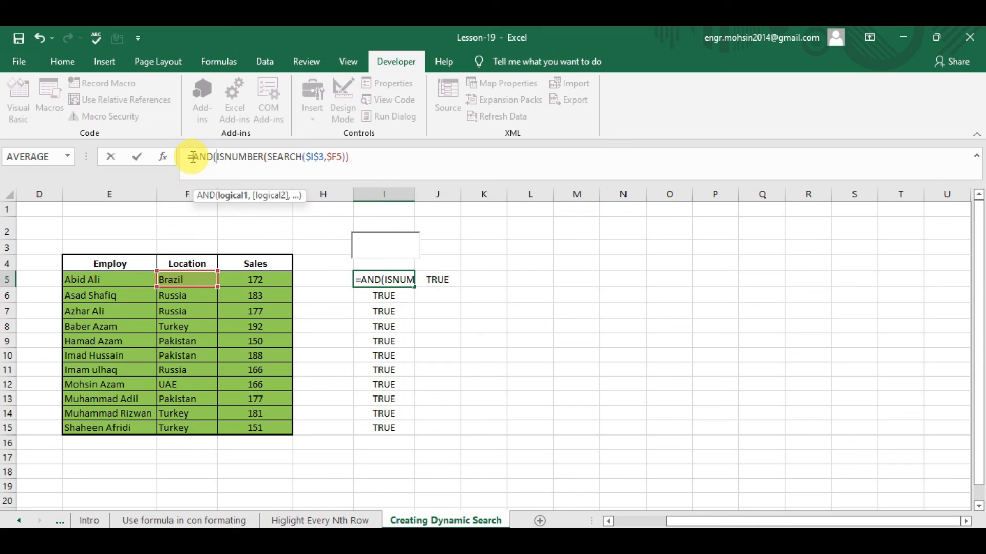
pyautogui.click(402, 263)
pyautogui.press('Up')
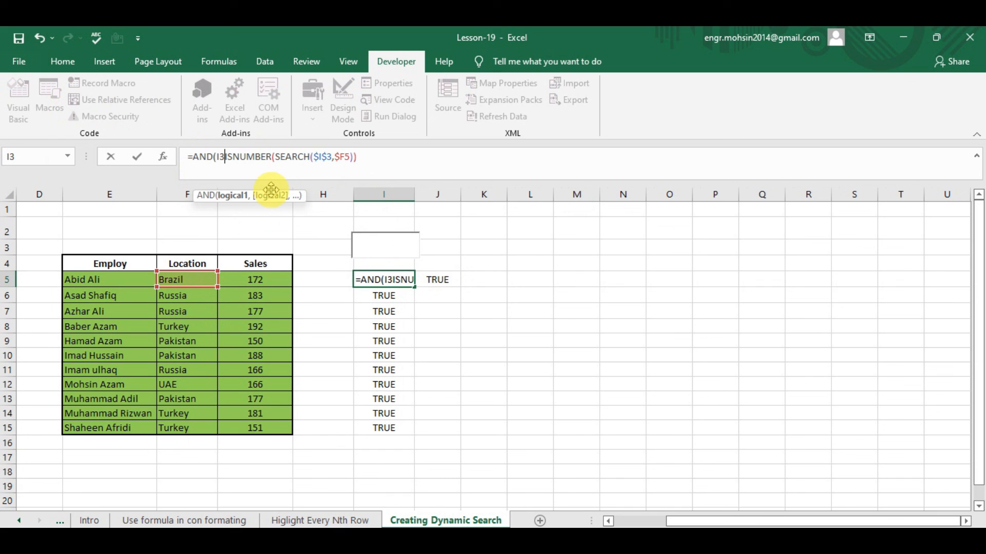
pyautogui.write('<>')
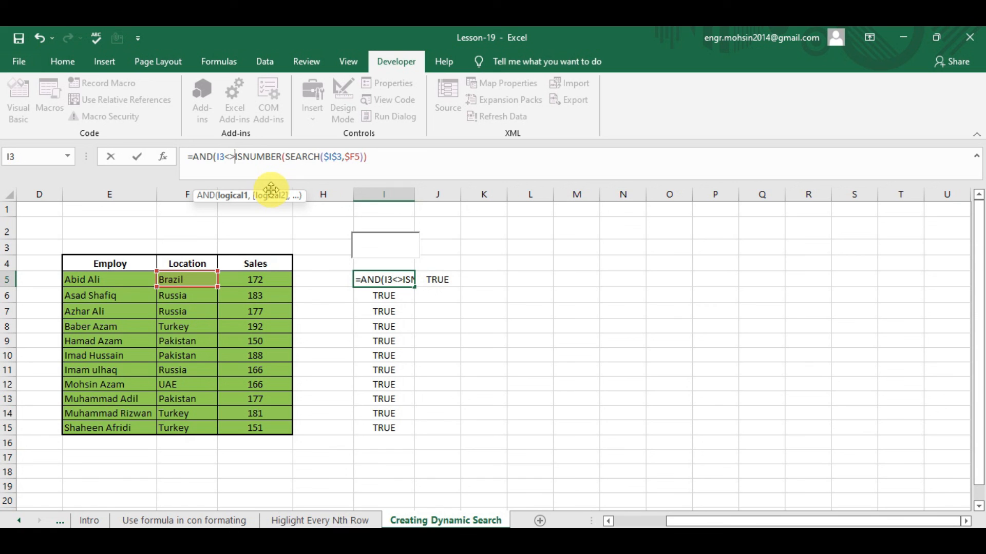
pyautogui.write('""')
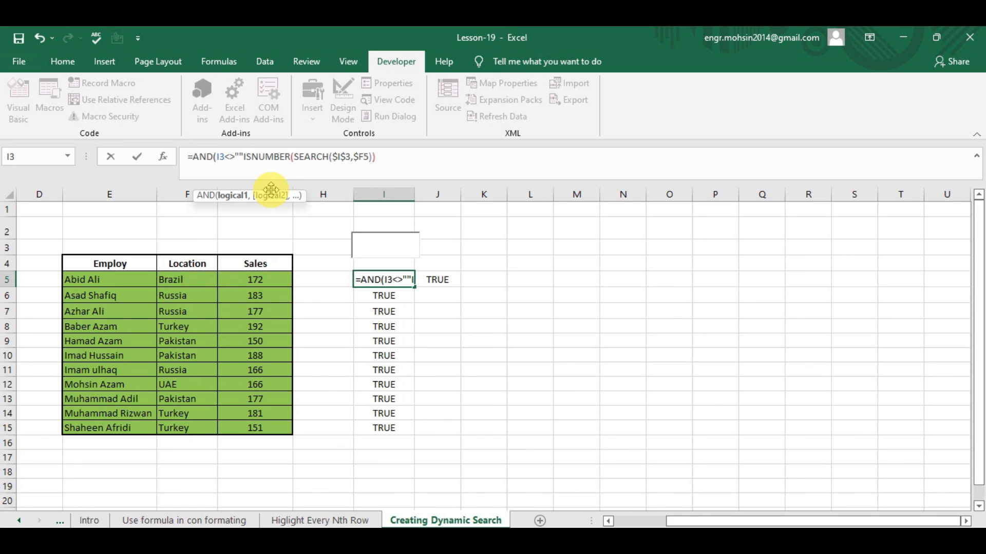
pyautogui.write(',')
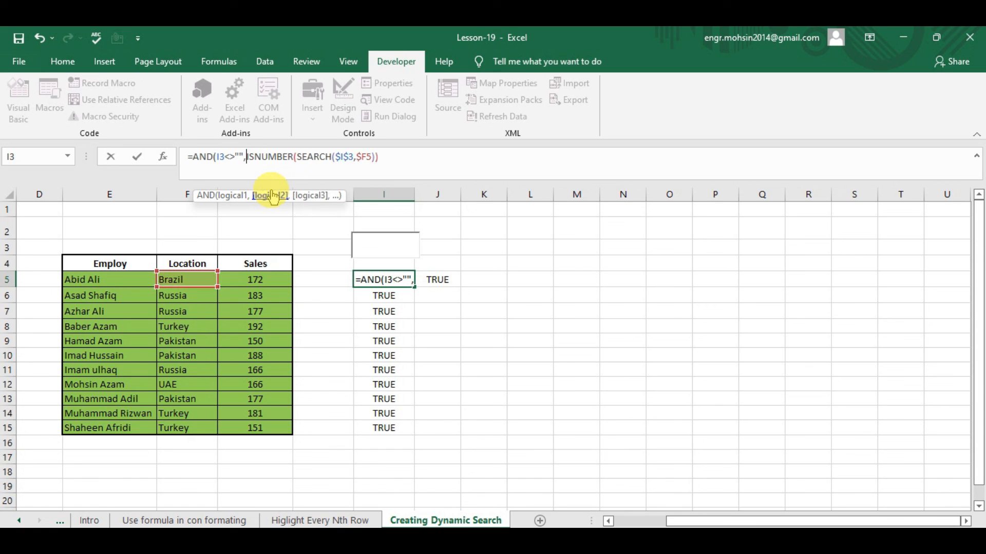
# Step: Make the new I3 reference absolute as $I$3 and fill the completed AND formula down from I5 to I15
pyautogui.click(221, 155)
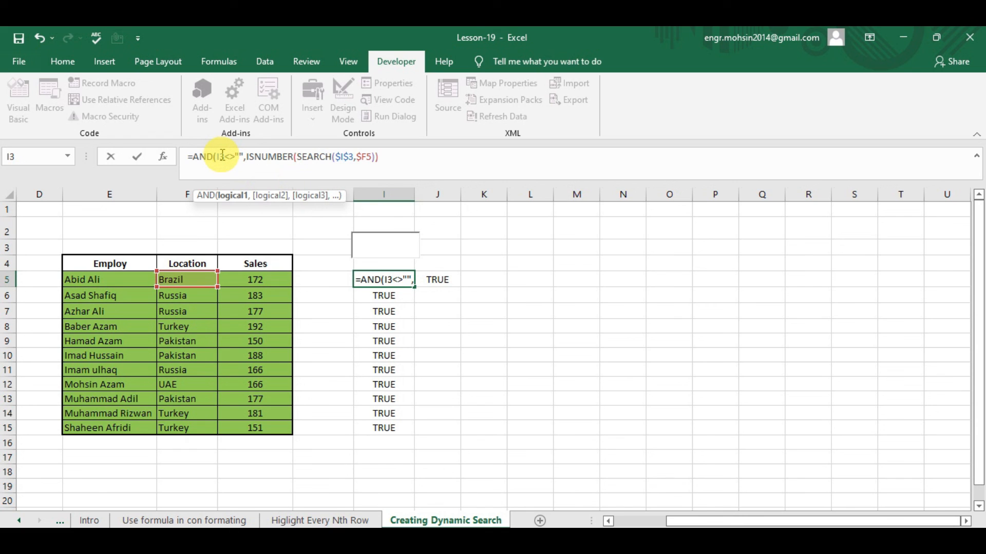
pyautogui.press('F4')
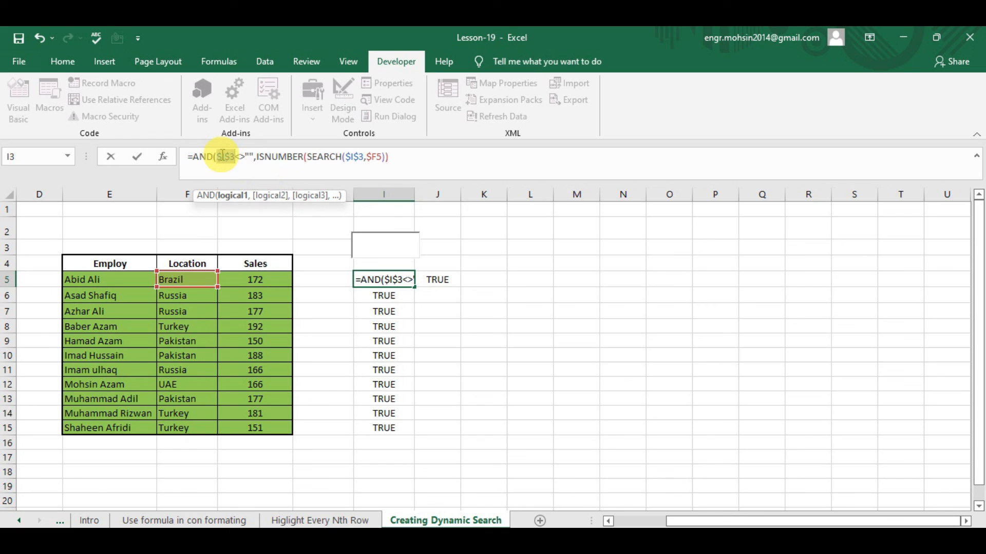
pyautogui.click(429, 164)
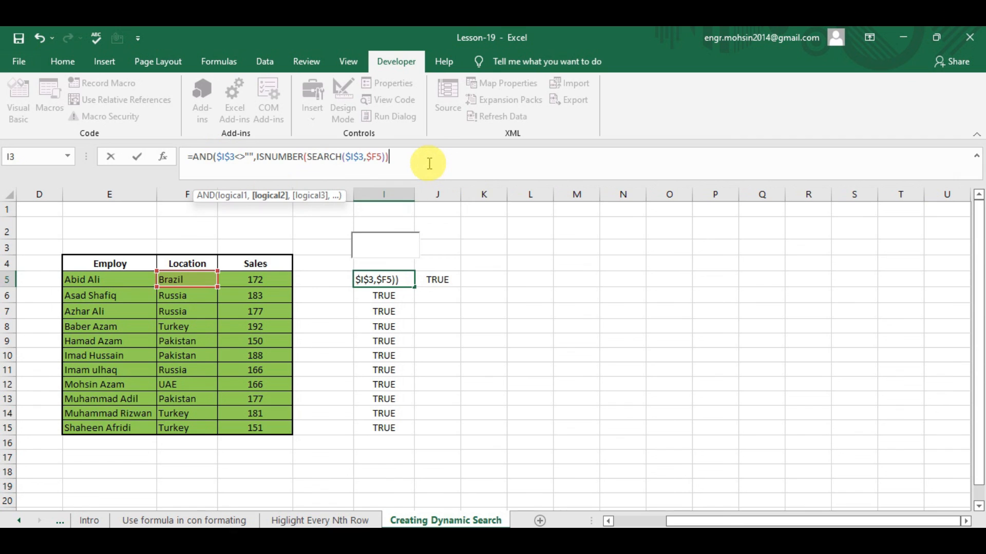
pyautogui.press('Return')
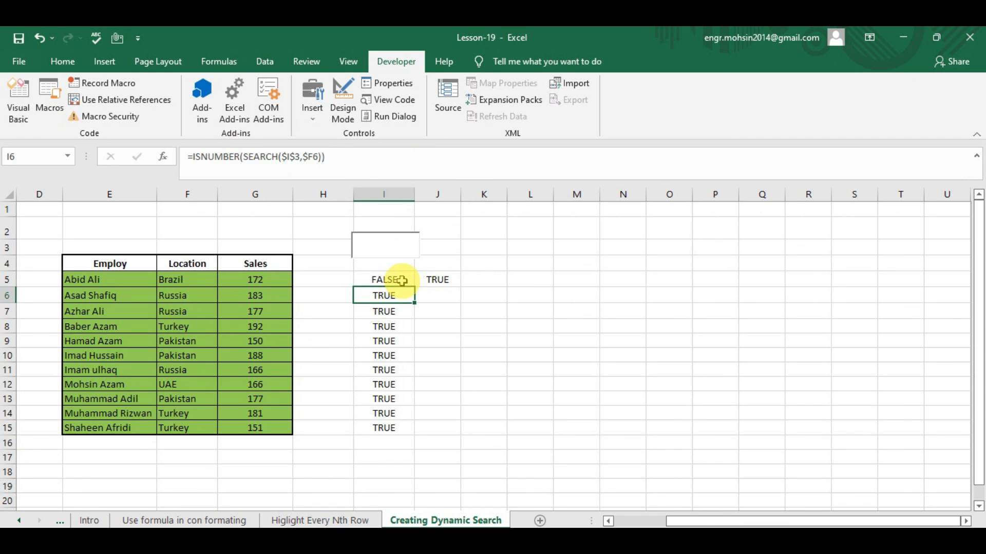
pyautogui.click(401, 281)
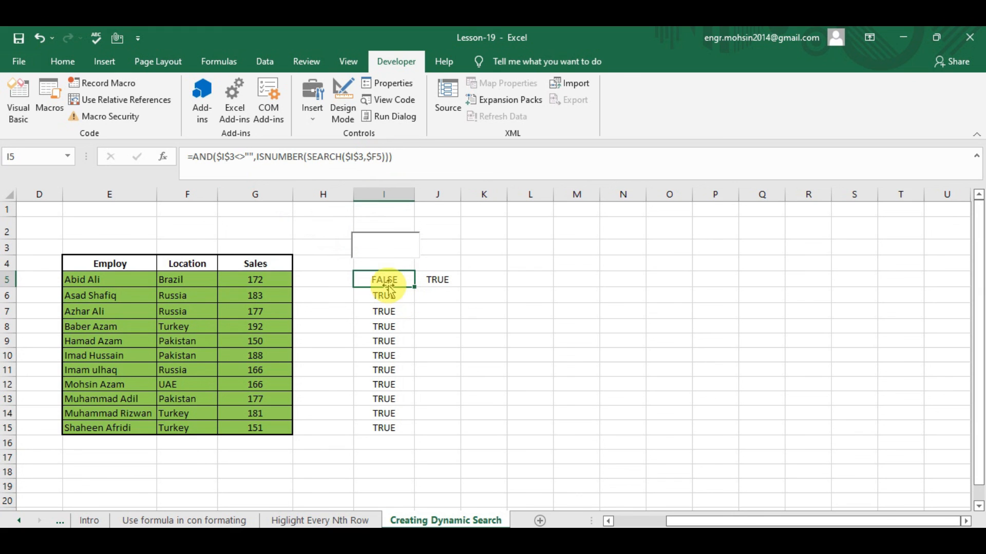
pyautogui.doubleClick(413, 286)
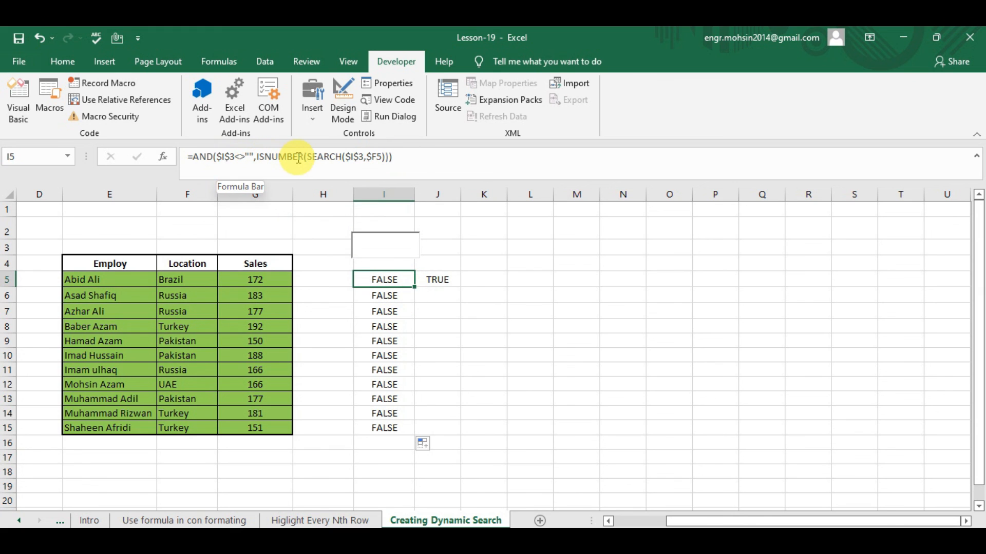
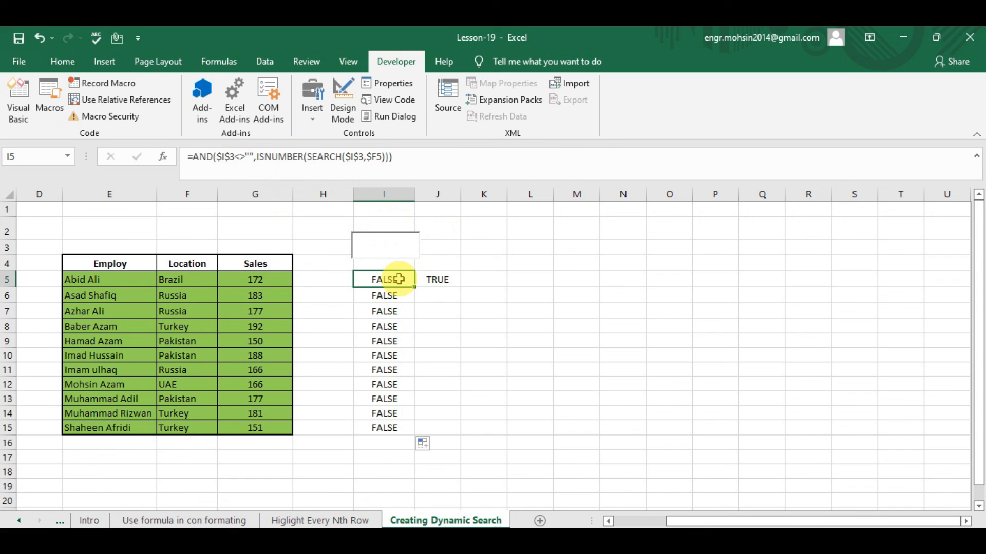
# Step: Copy the full AND formula text from cell I5 and leave the cell's editing mode
pyautogui.moveTo(409, 157); pyautogui.dragTo(147, 123)
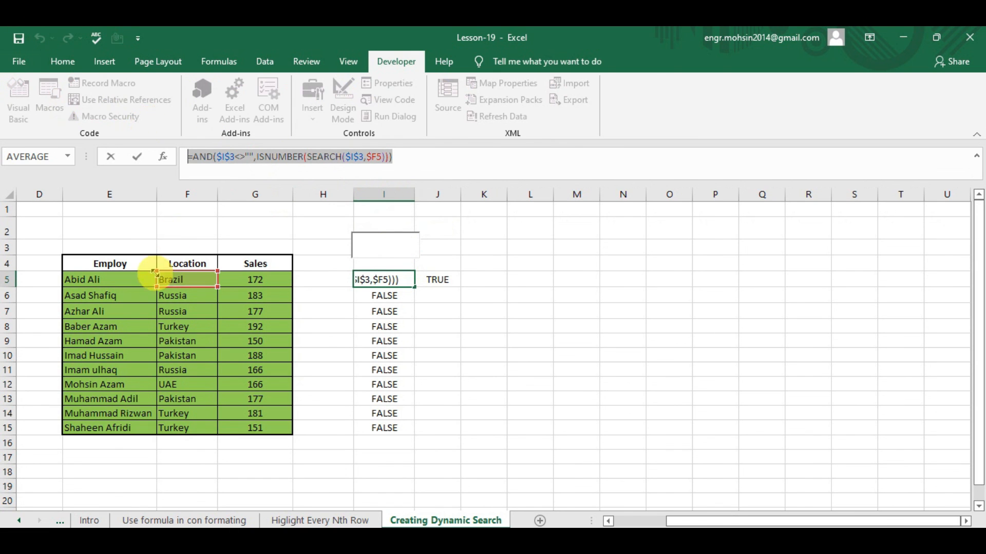
pyautogui.write('=')
pyautogui.click(121, 281)
pyautogui.press('Escape')
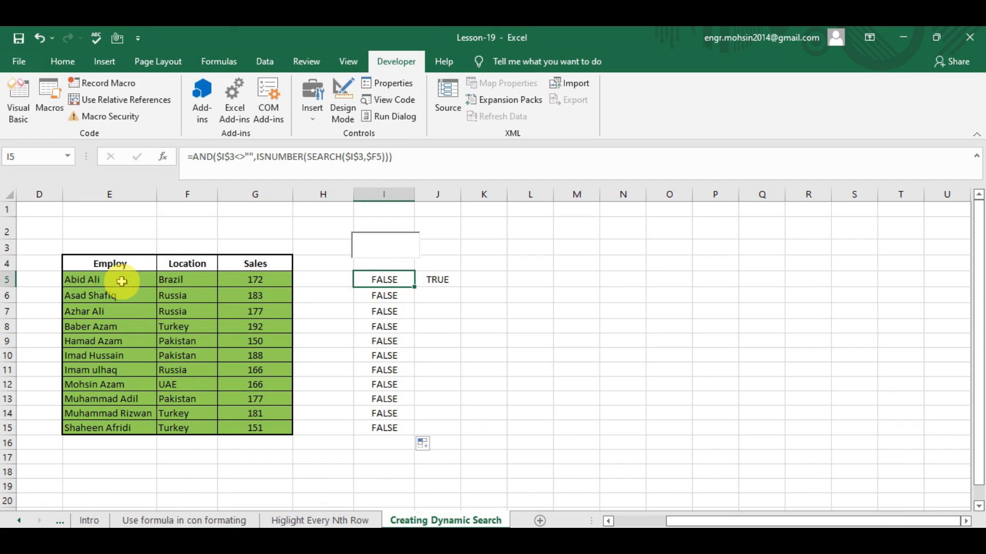
# Step: Delete the orange AND-formula conditional formatting rule from the table range E5:G15
pyautogui.click(120, 282)
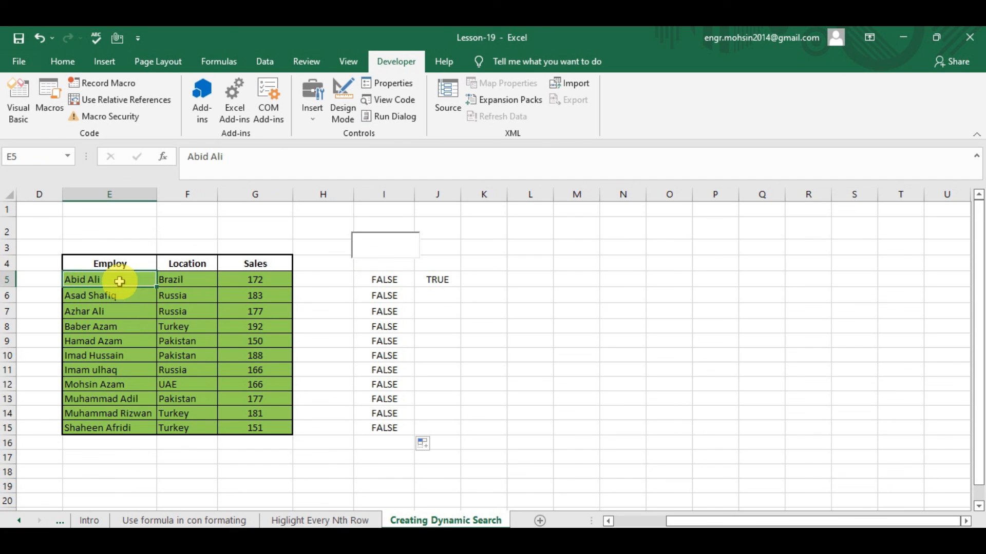
pyautogui.hotkey('shift', 'Right')
pyautogui.hotkey('shift', 'Right')
pyautogui.hotkey('shift', 'Right')
pyautogui.hotkey('shift', 'Right')
pyautogui.hotkey('shift', 'Left')
pyautogui.hotkey('shift', 'Left')
pyautogui.hotkey('shift', 'Down')
pyautogui.hotkey('shift', 'Down')
pyautogui.hotkey('shift', 'Down')
pyautogui.hotkey('shift', 'Down')
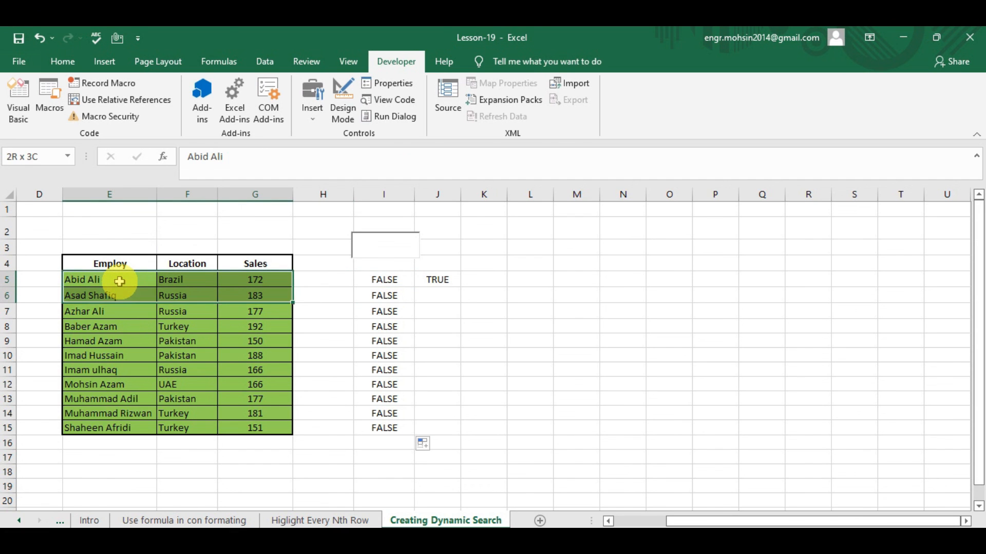
pyautogui.hotkey('shift', 'Down')
pyautogui.hotkey('shift', 'Down')
pyautogui.hotkey('shift', 'Down')
pyautogui.hotkey('shift', 'Down')
pyautogui.hotkey('shift', 'Down')
pyautogui.hotkey('shift', 'Down')
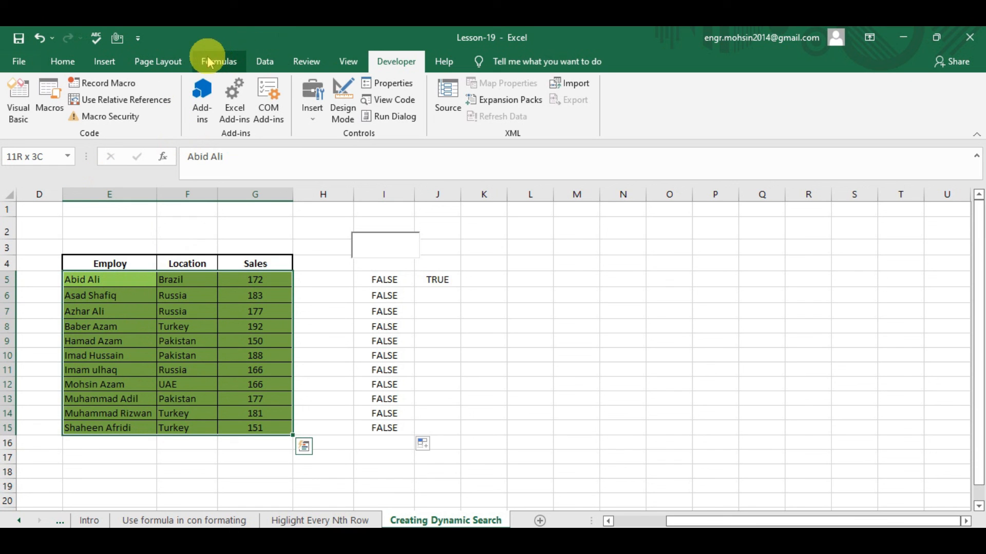
pyautogui.click(54, 71)
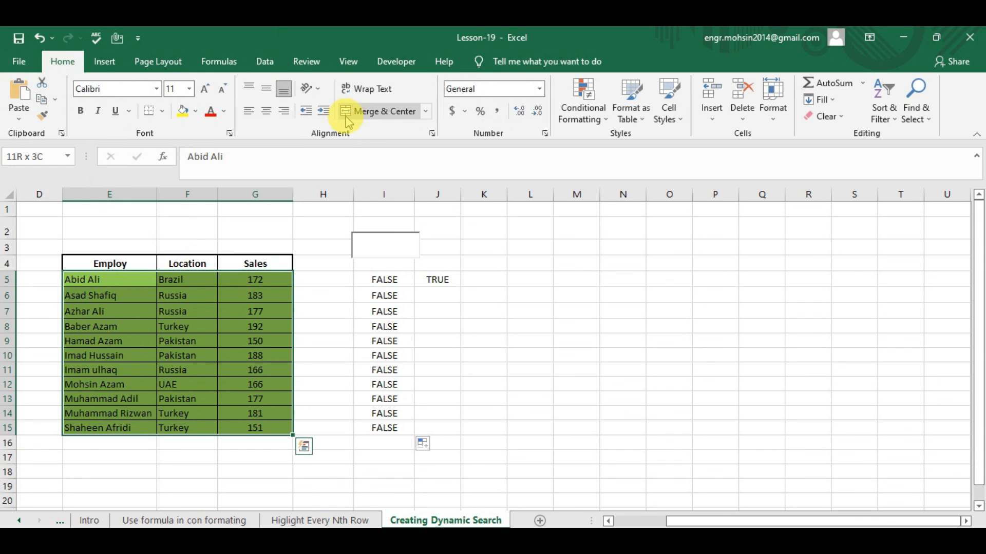
pyautogui.click(585, 114)
pyautogui.click(600, 332)
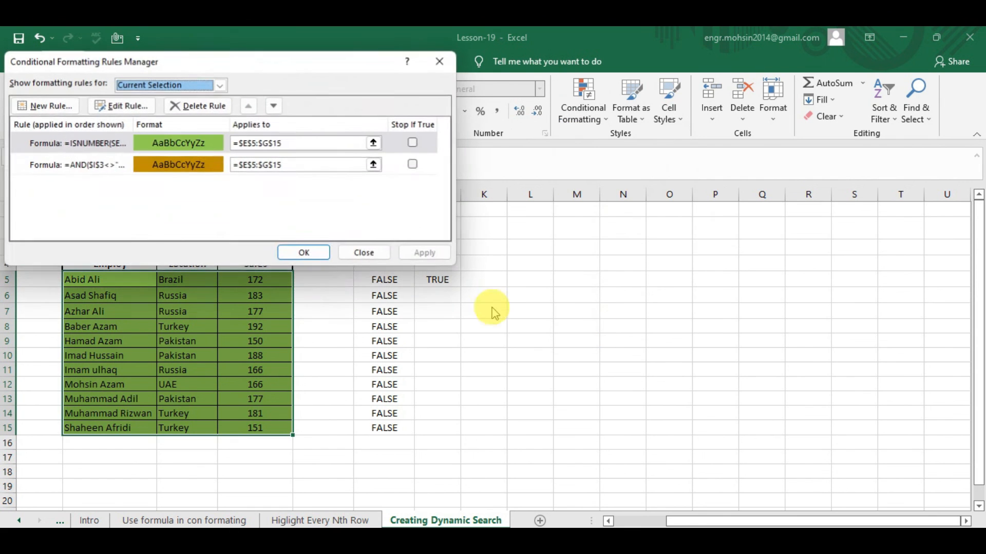
pyautogui.click(171, 170)
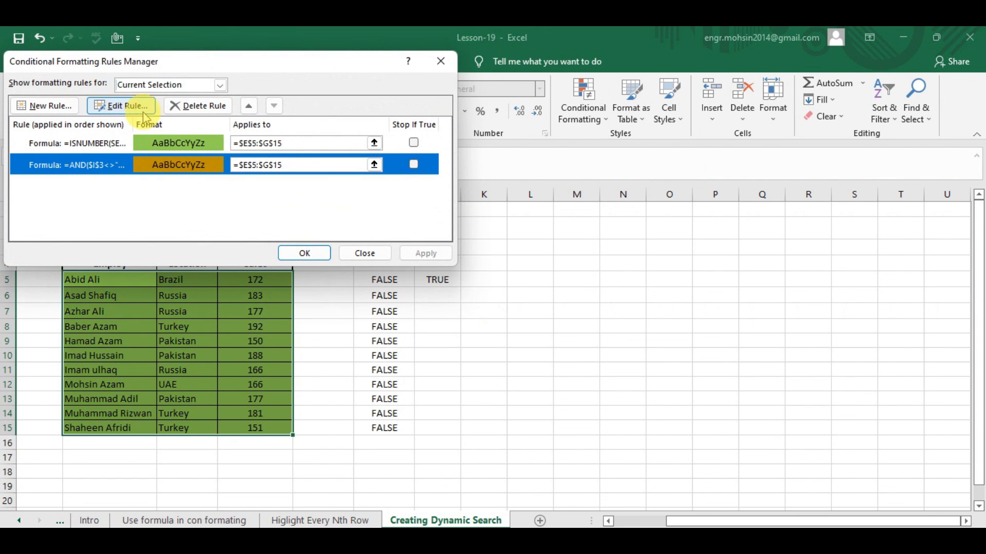
pyautogui.click(216, 106)
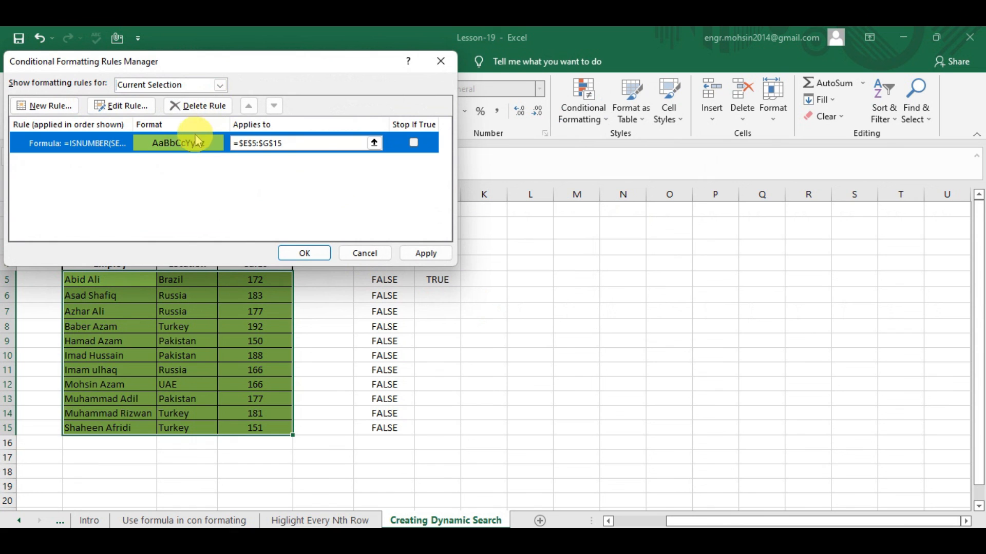
# Step: Replace the green rule's formula with =AND($I$3<>"",ISNUMBER(SEARCH($I$3,$F5))) and apply it to the table
pyautogui.click(132, 107)
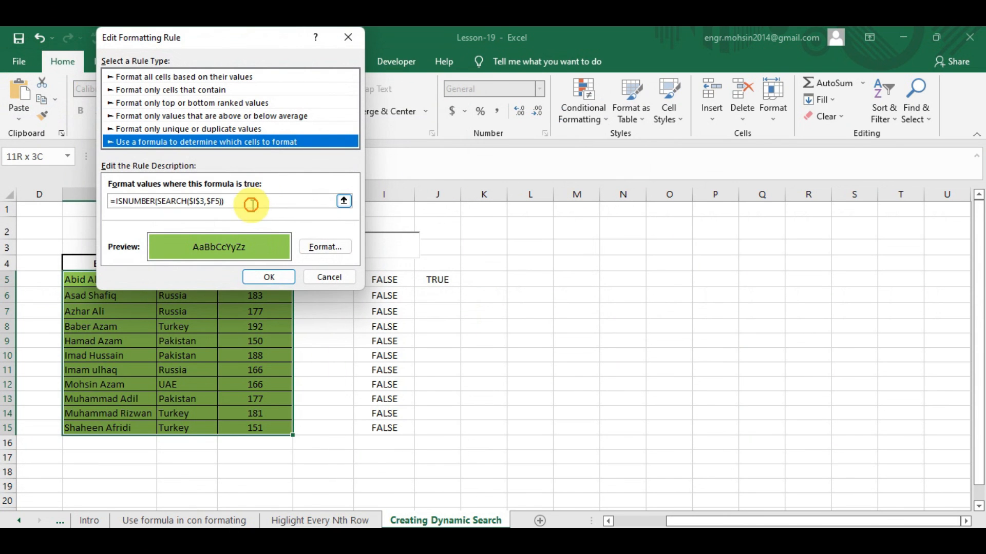
pyautogui.moveTo(251, 204); pyautogui.dragTo(117, 170)
pyautogui.write('=AND($I$3<>"",ISNUMBER(SEARCH($I$3,$F5)))')
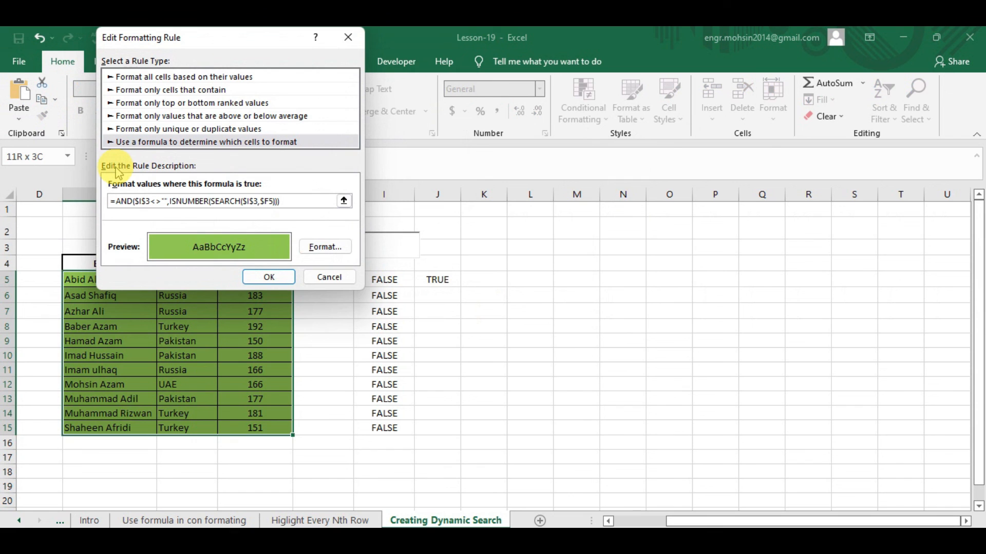
pyautogui.click(267, 277)
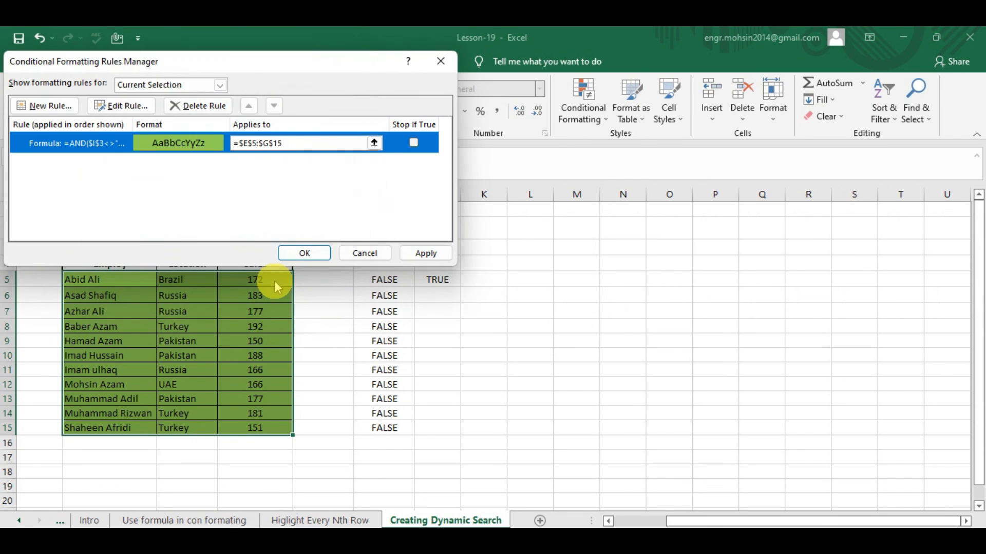
pyautogui.click(425, 253)
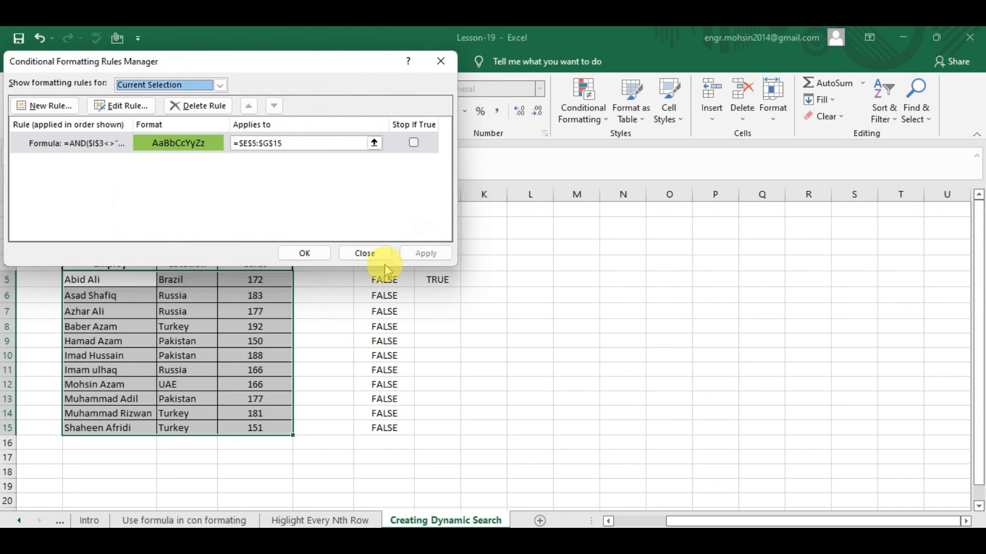
pyautogui.click(313, 255)
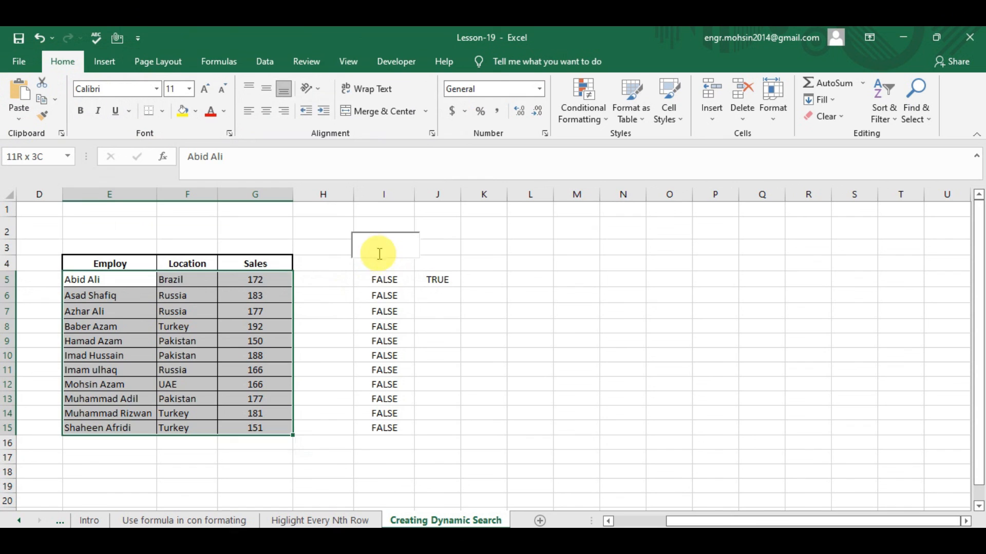
# Step: Test the search box with br, replace the text with ru, and leave the box
pyautogui.doubleClick(379, 254)
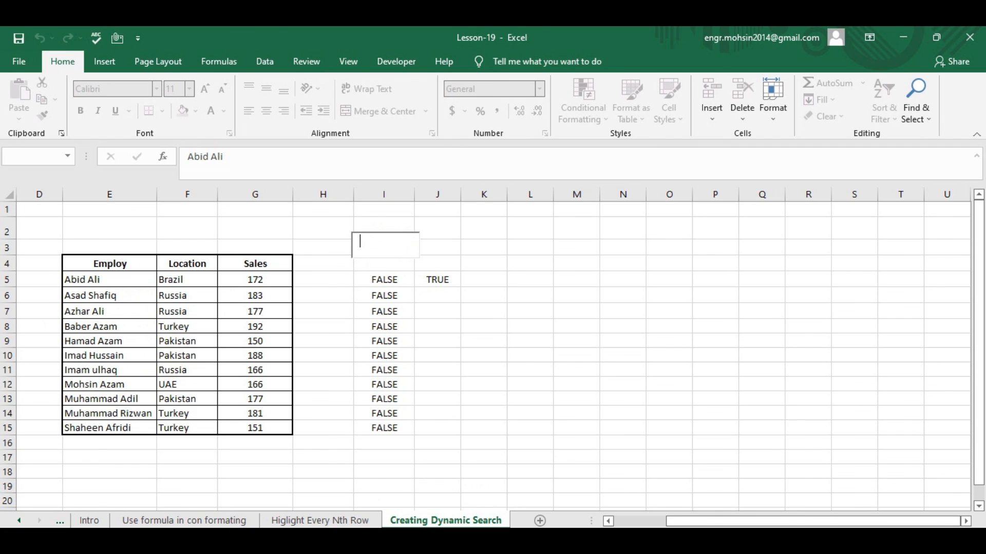
pyautogui.write('br')
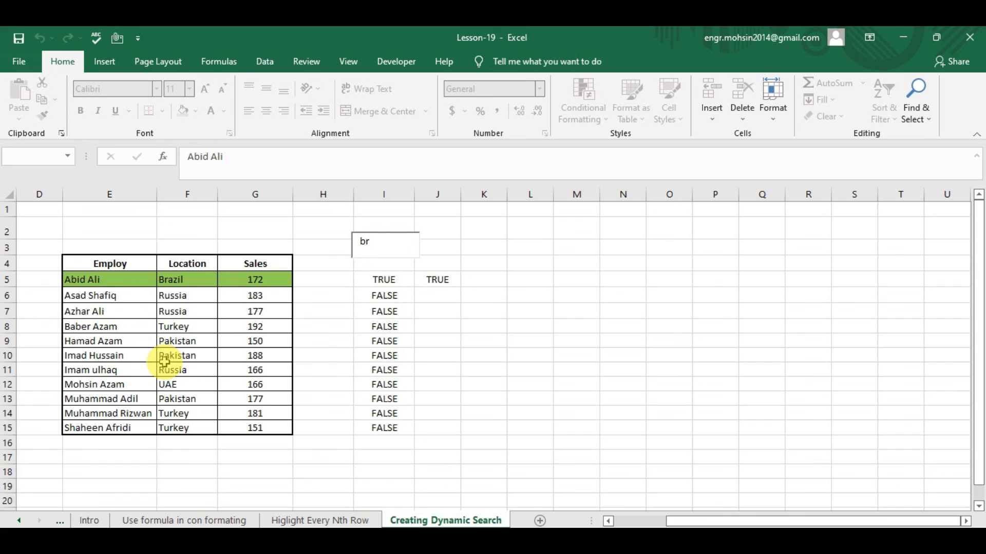
pyautogui.press('BackSpace')
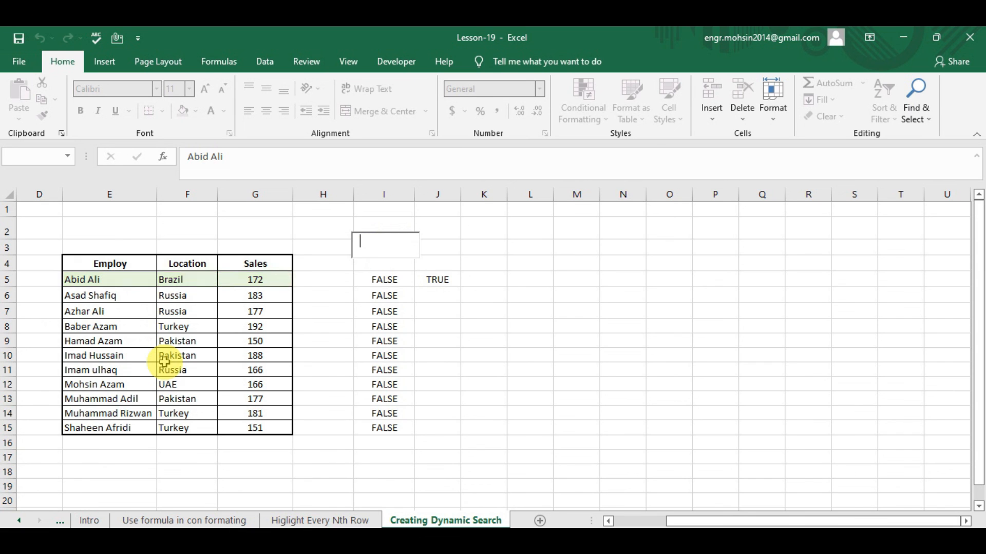
pyautogui.write('ru')
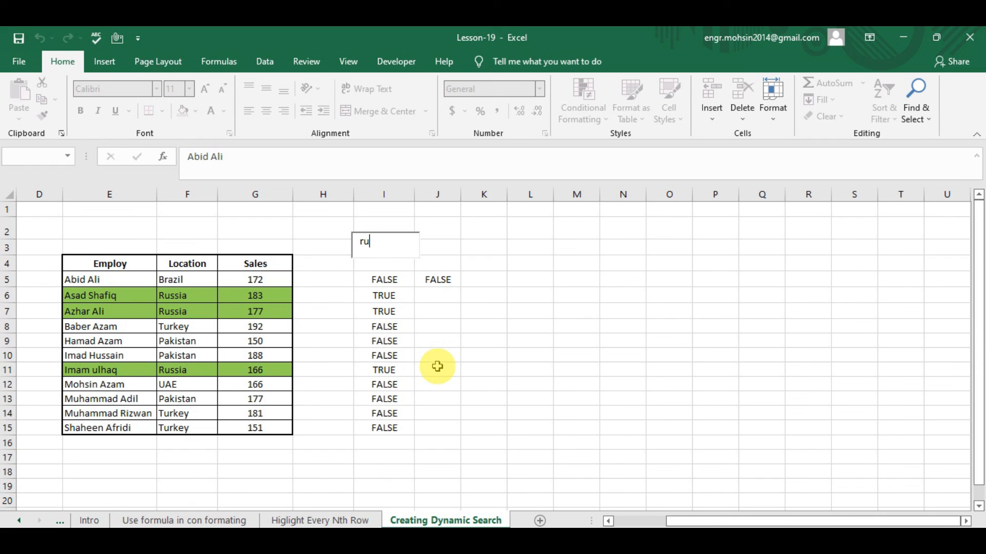
pyautogui.click(463, 372)
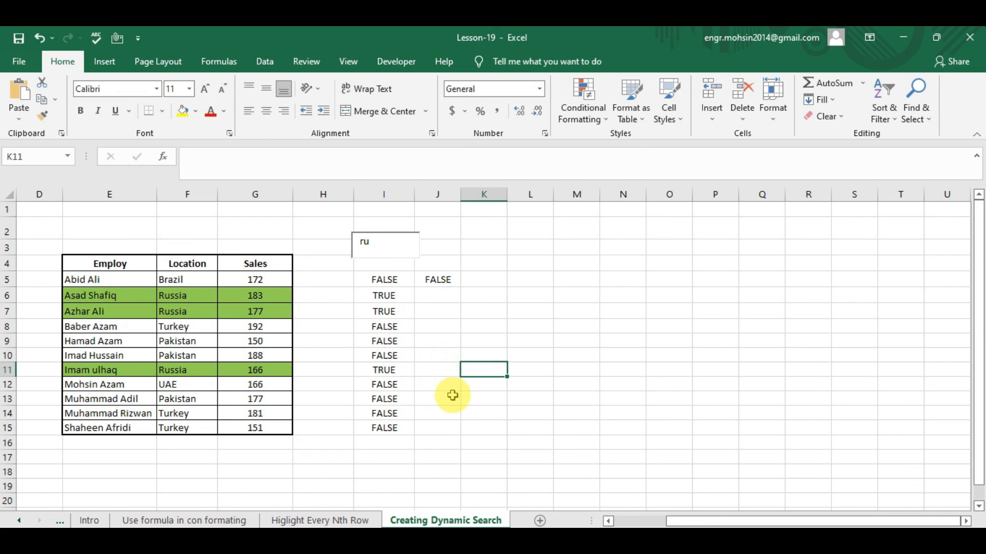
pyautogui.click(451, 397)
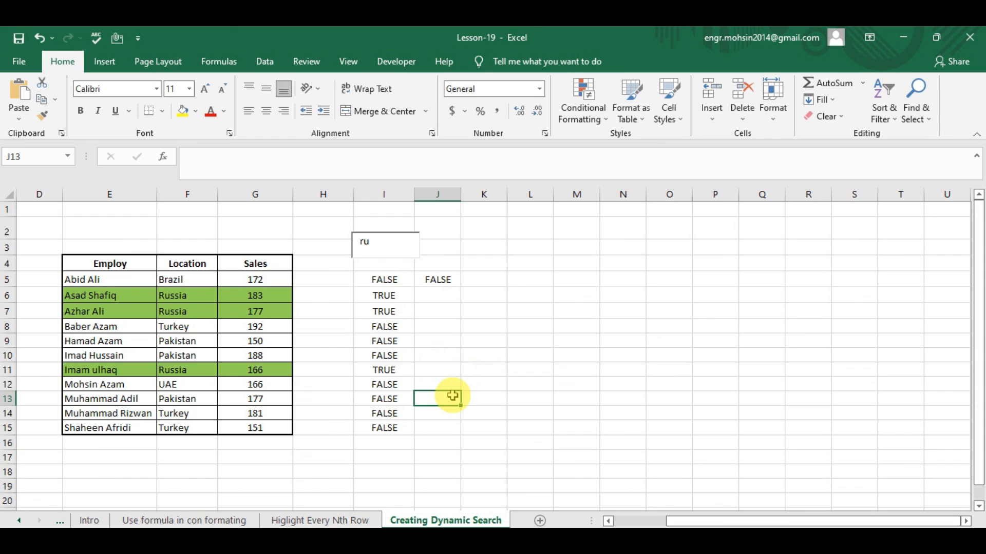